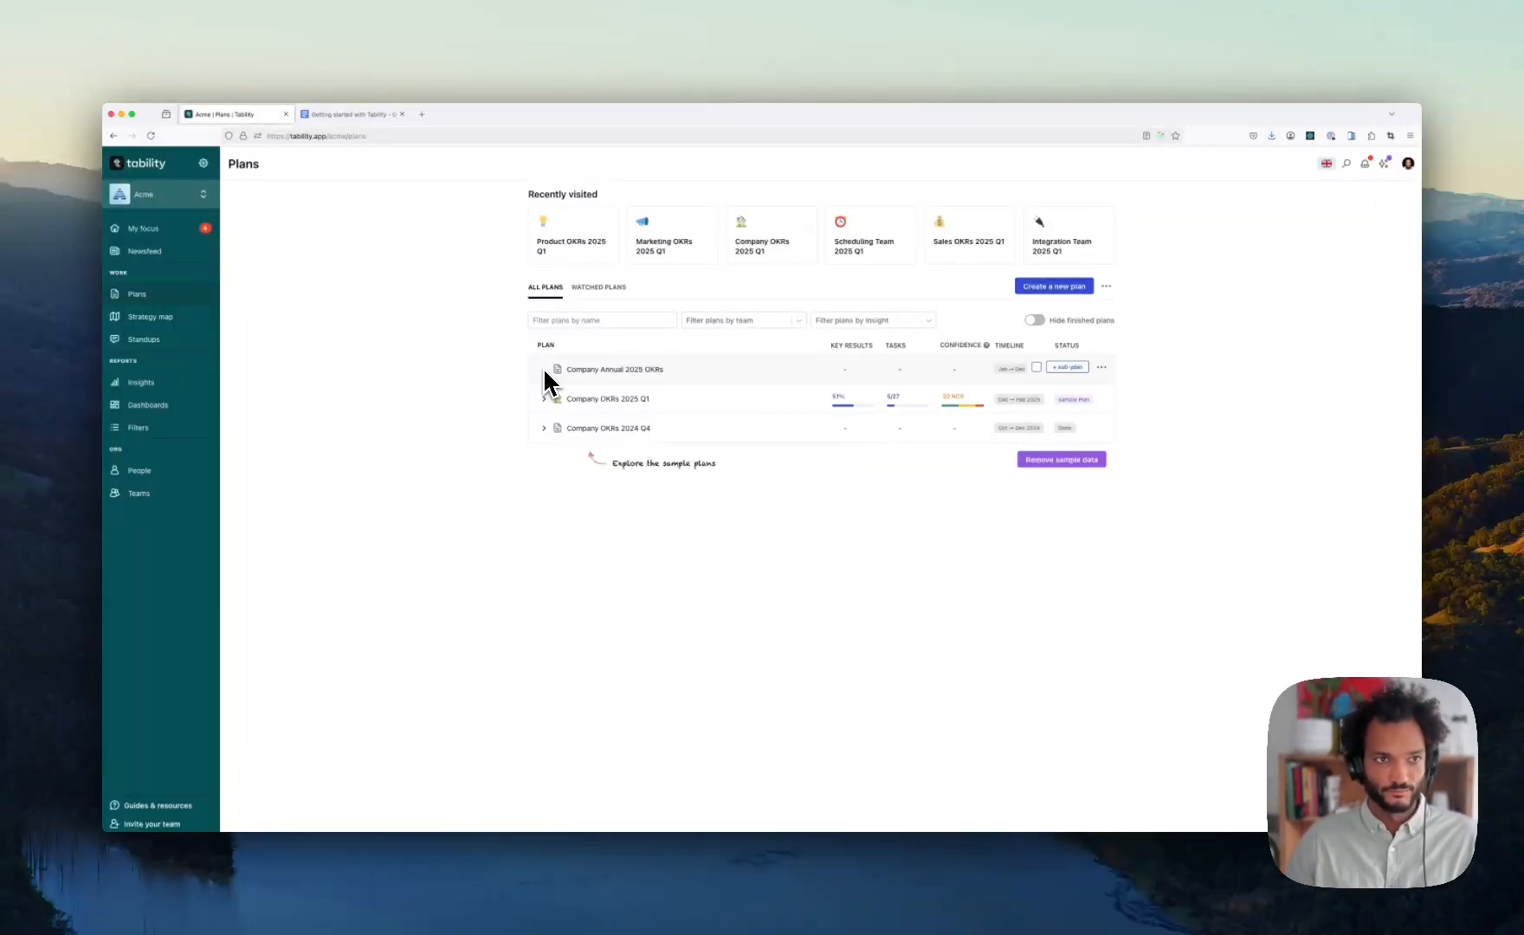
# - Switch to the Getting started with Tability guide and highlight topic 1 on inviting your team
pyautogui.click(350, 114)
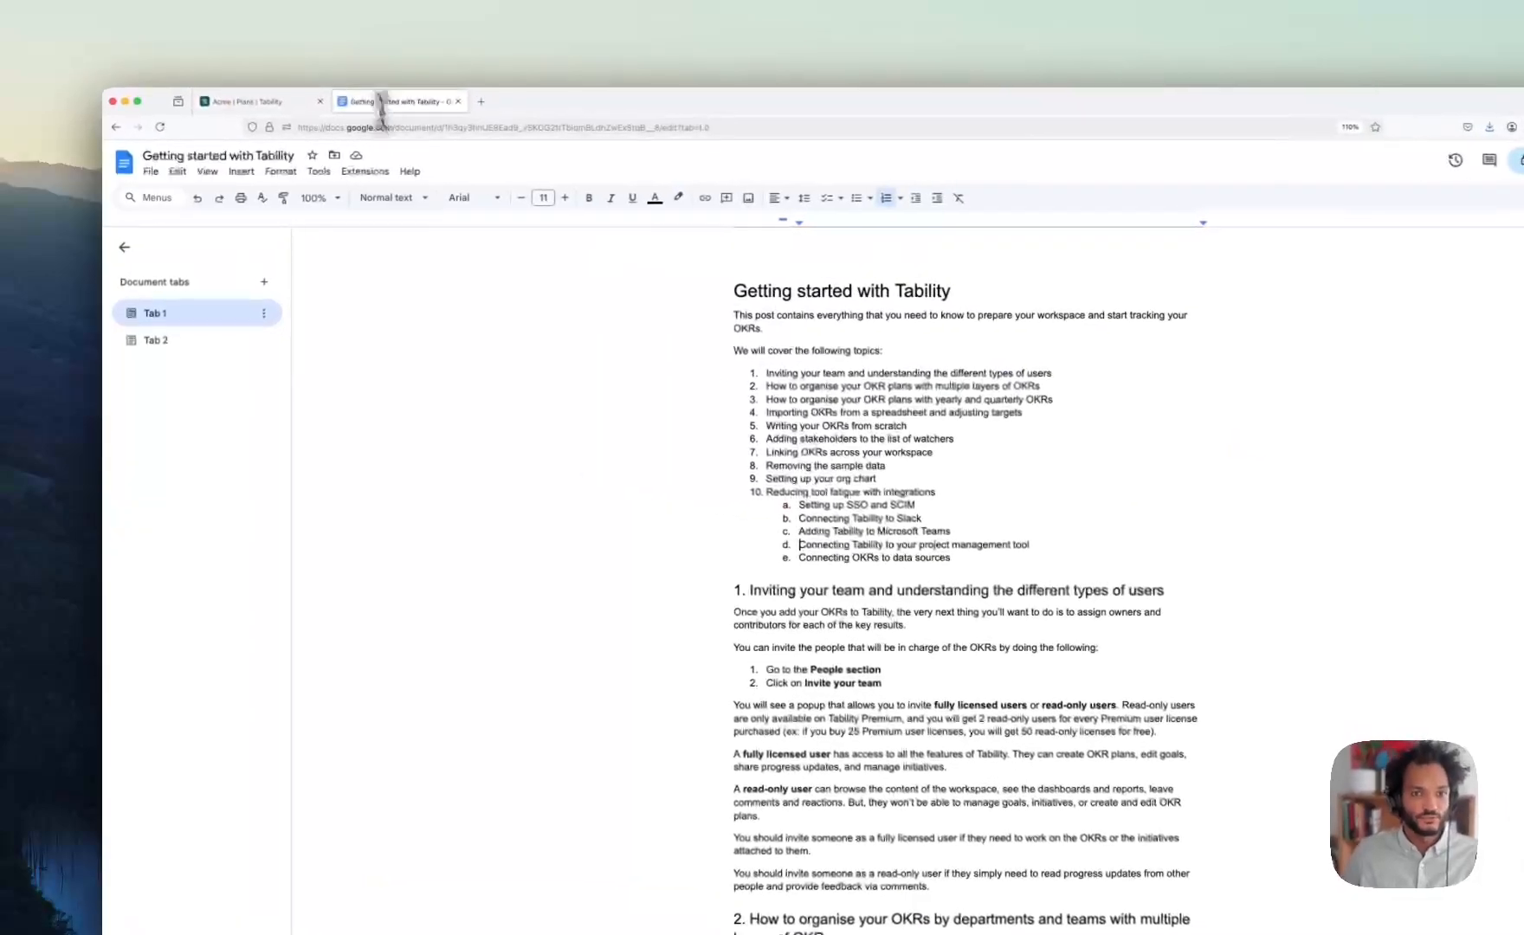
pyautogui.click(663, 439)
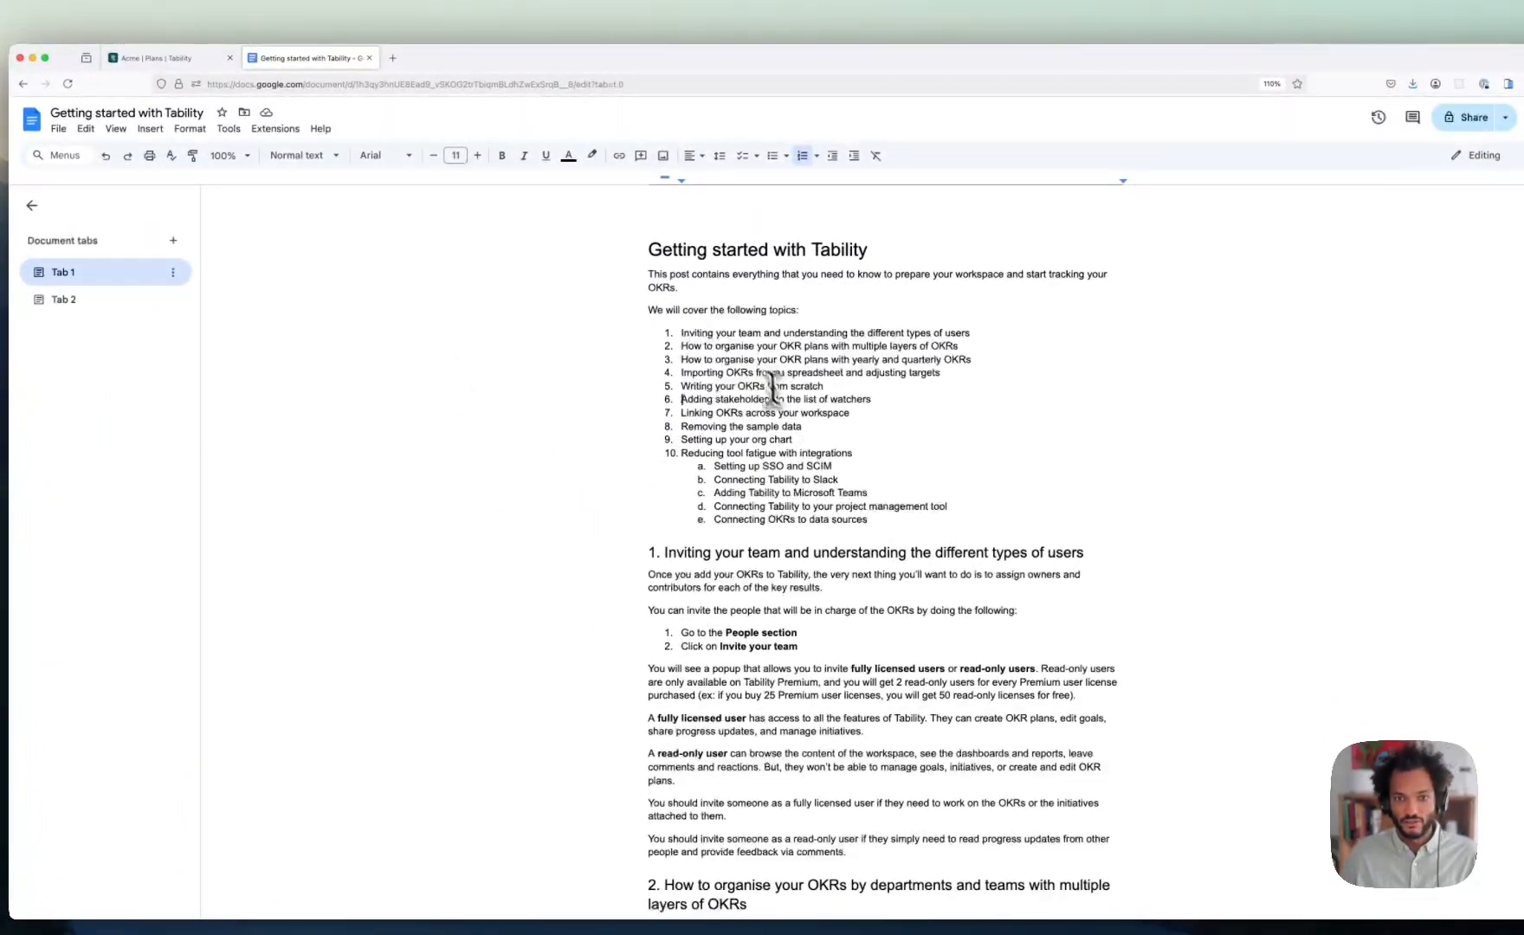
pyautogui.moveTo(680, 333); pyautogui.dragTo(962, 335)
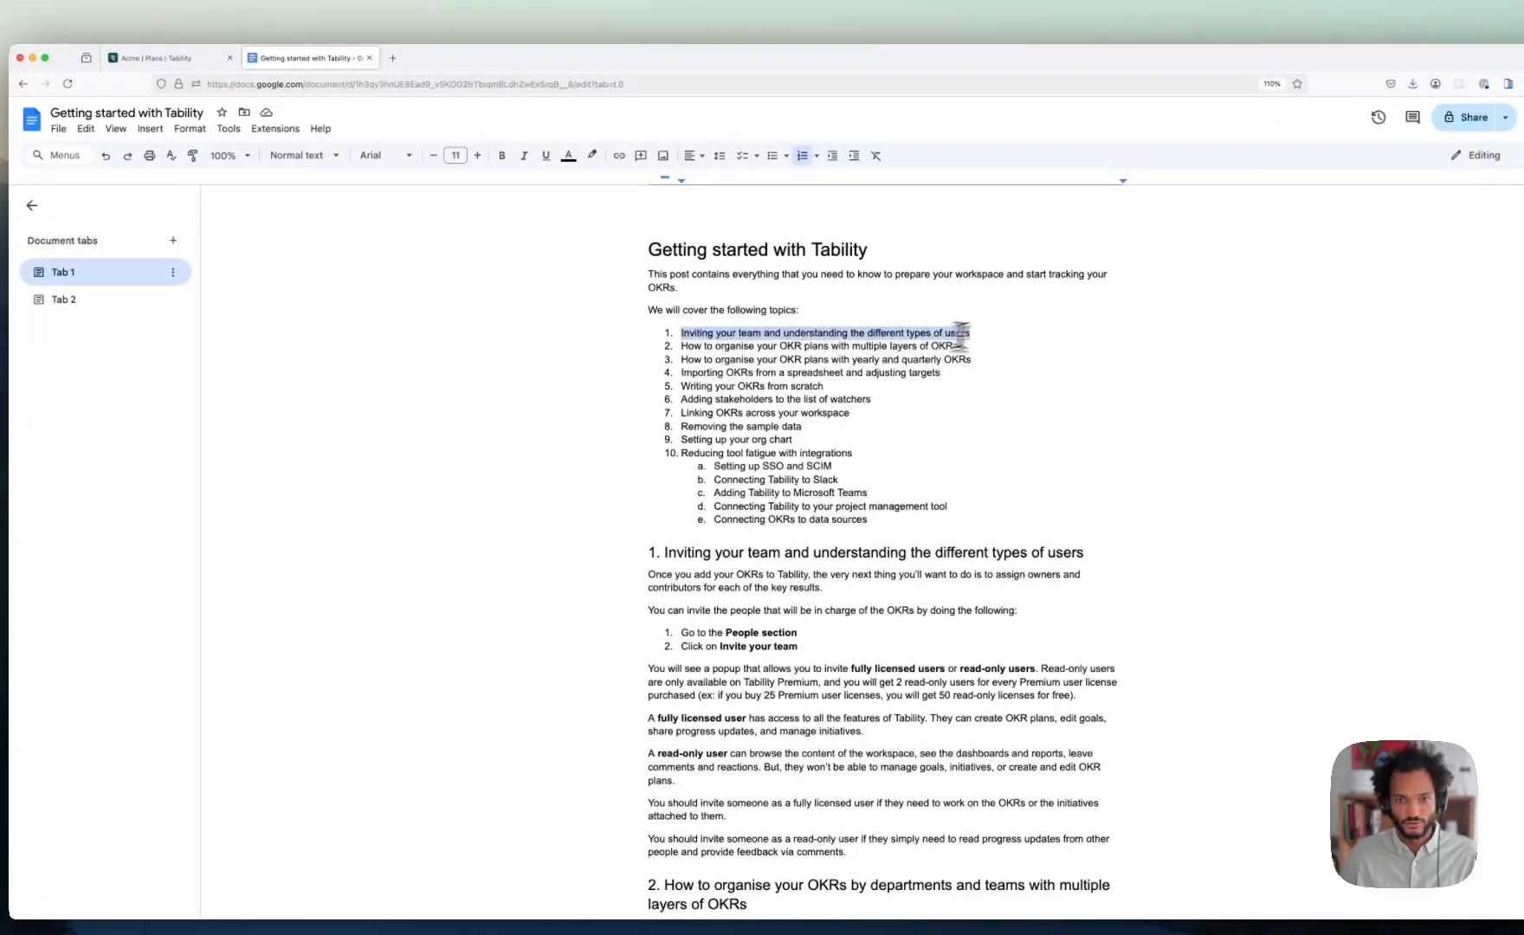
pyautogui.click(798, 358)
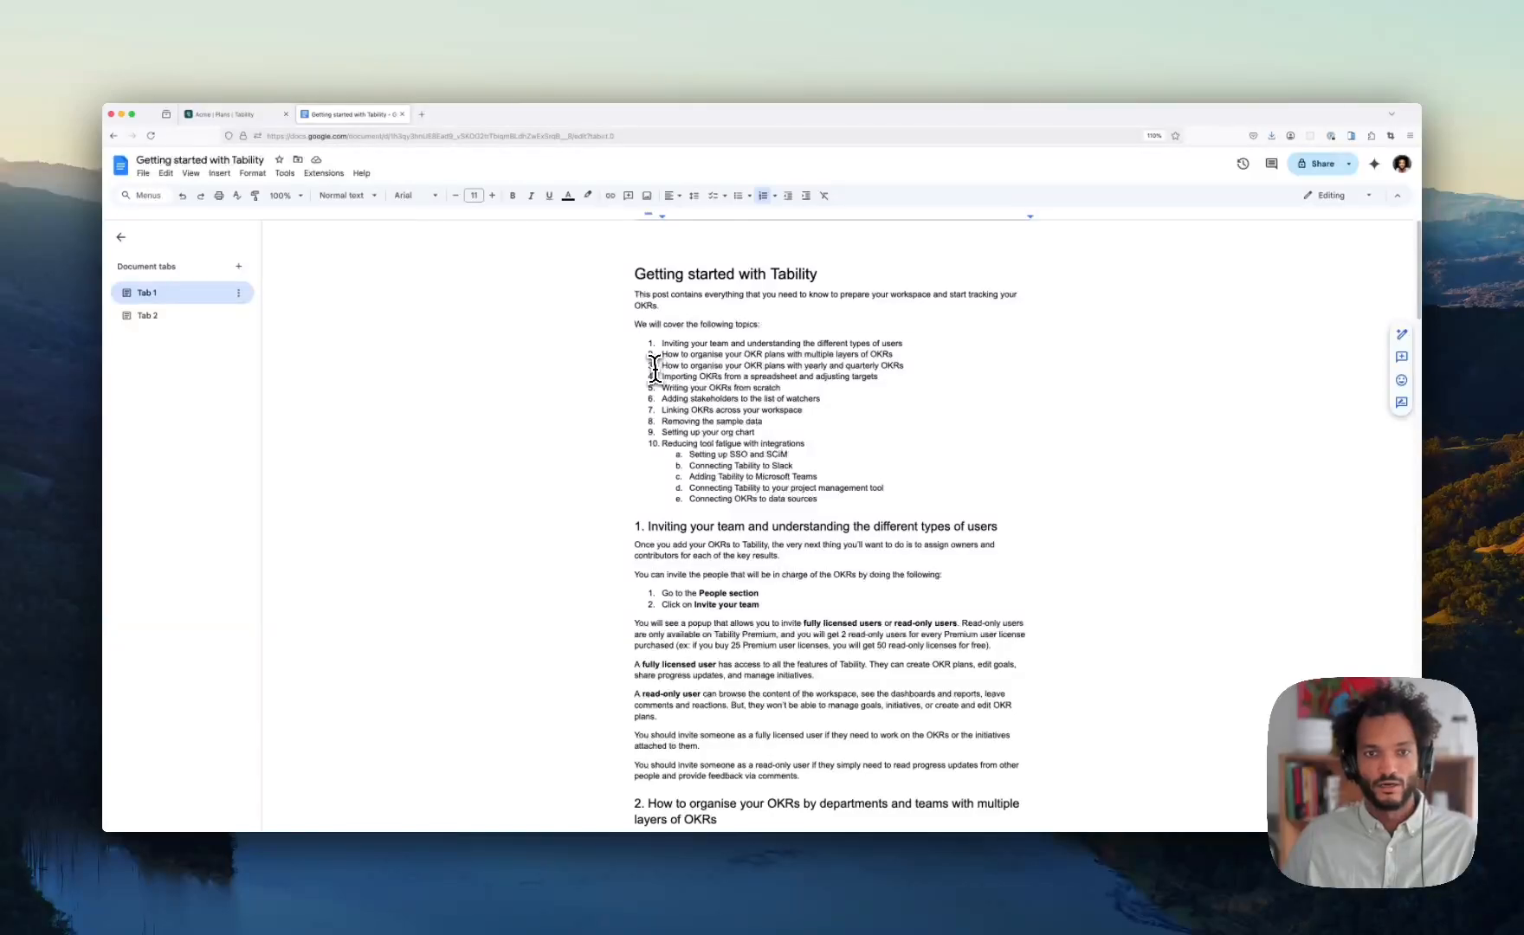
# - Highlight topics 2–3 on organising OKR plans, then topic 4 on importing OKRs
pyautogui.moveTo(666, 355); pyautogui.dragTo(920, 385)
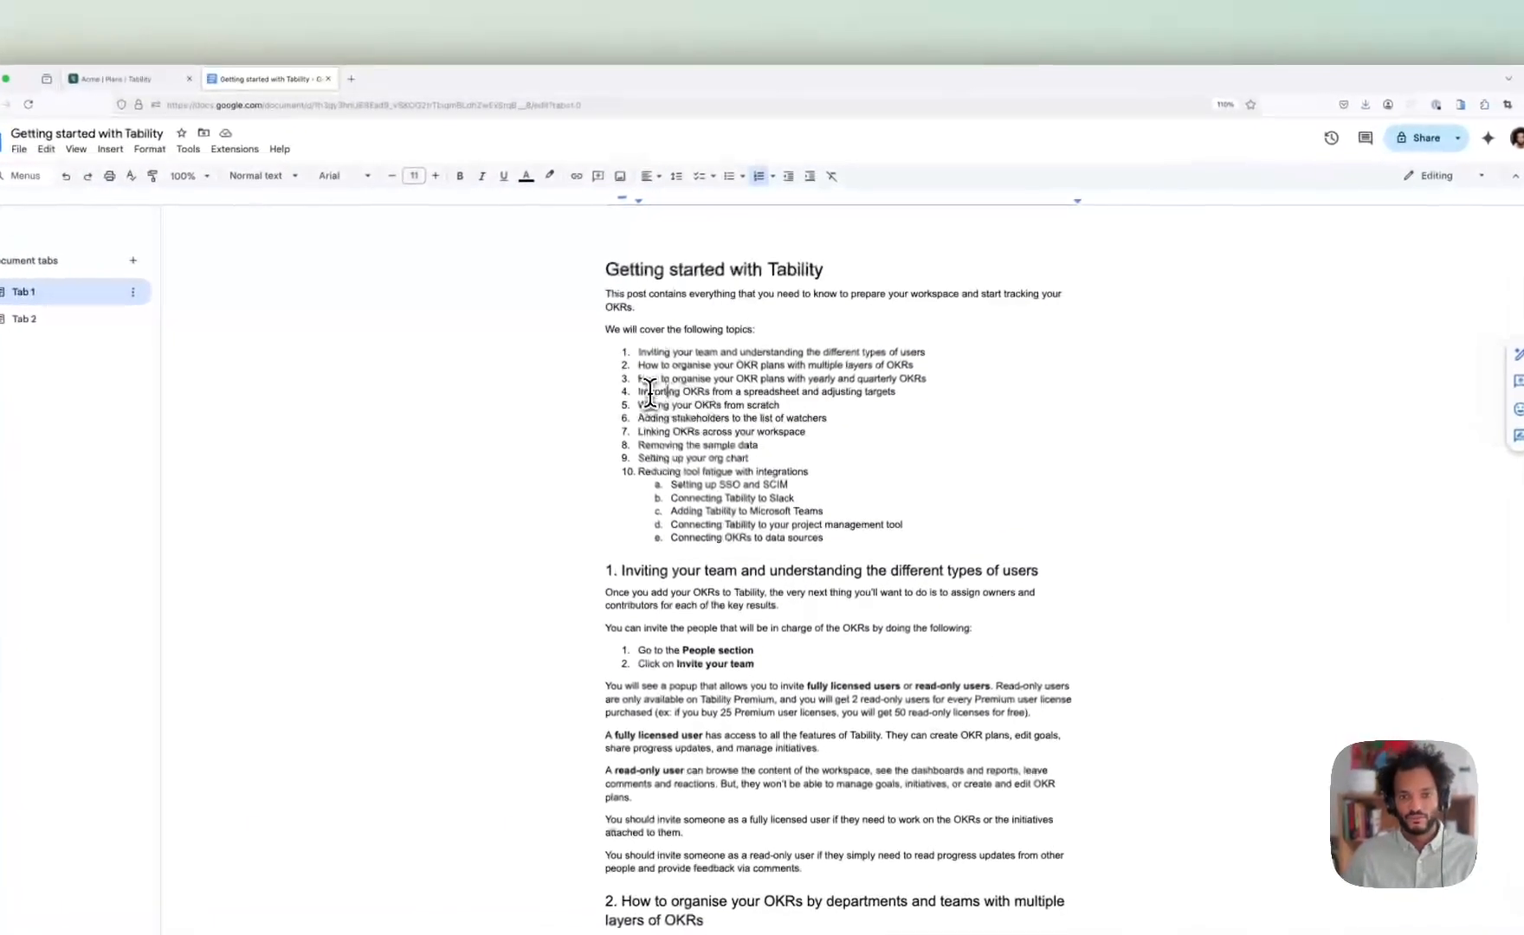
pyautogui.moveTo(672, 376); pyautogui.dragTo(878, 383)
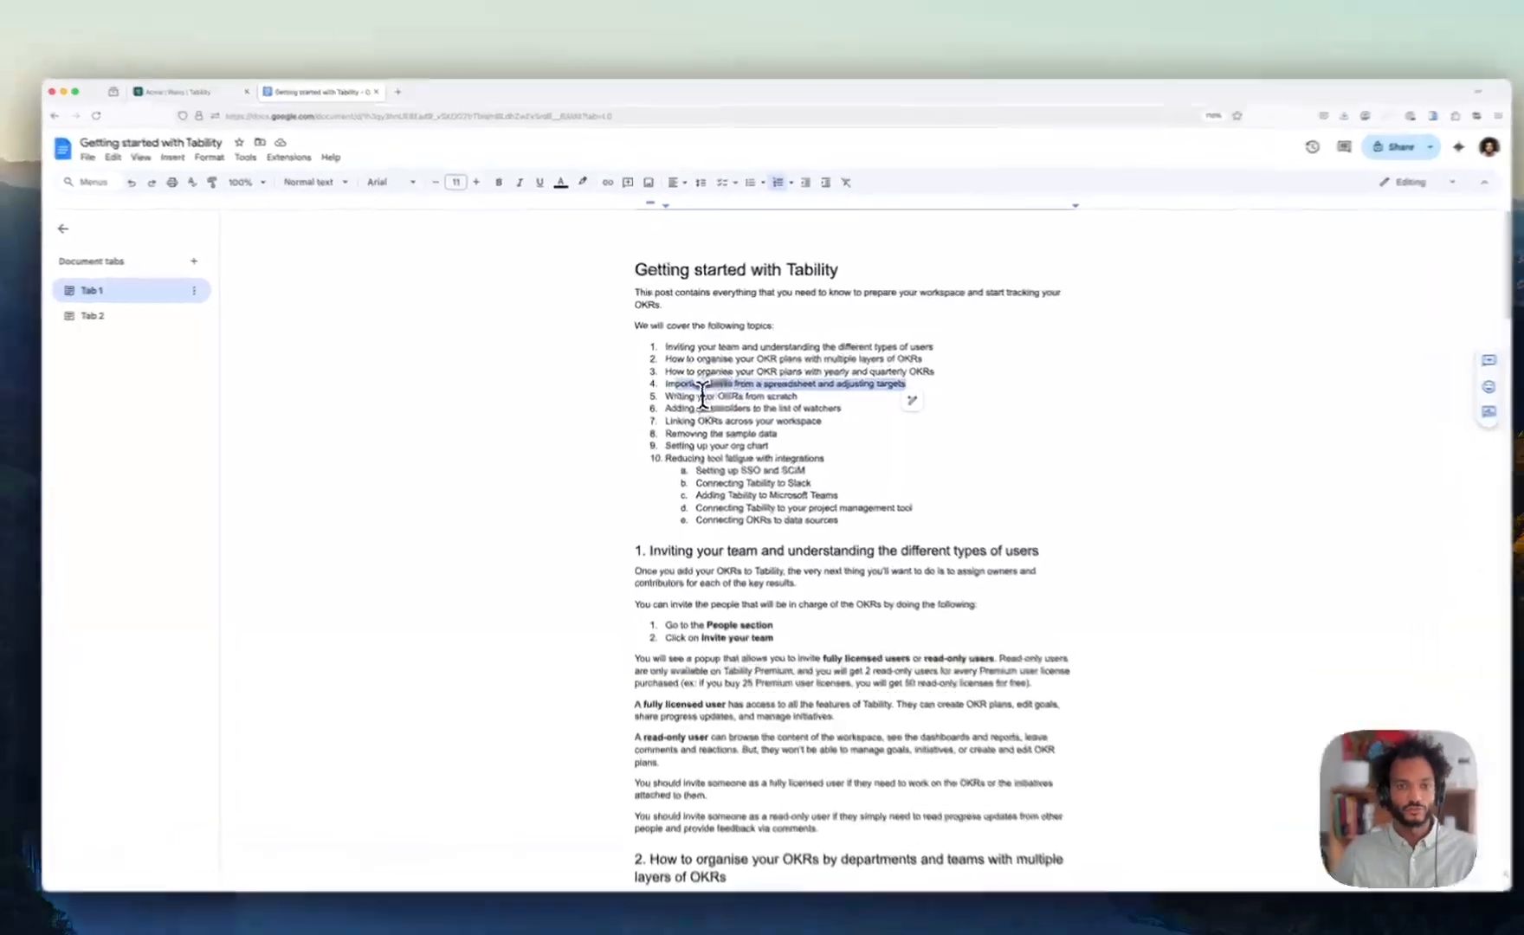
pyautogui.click(691, 388)
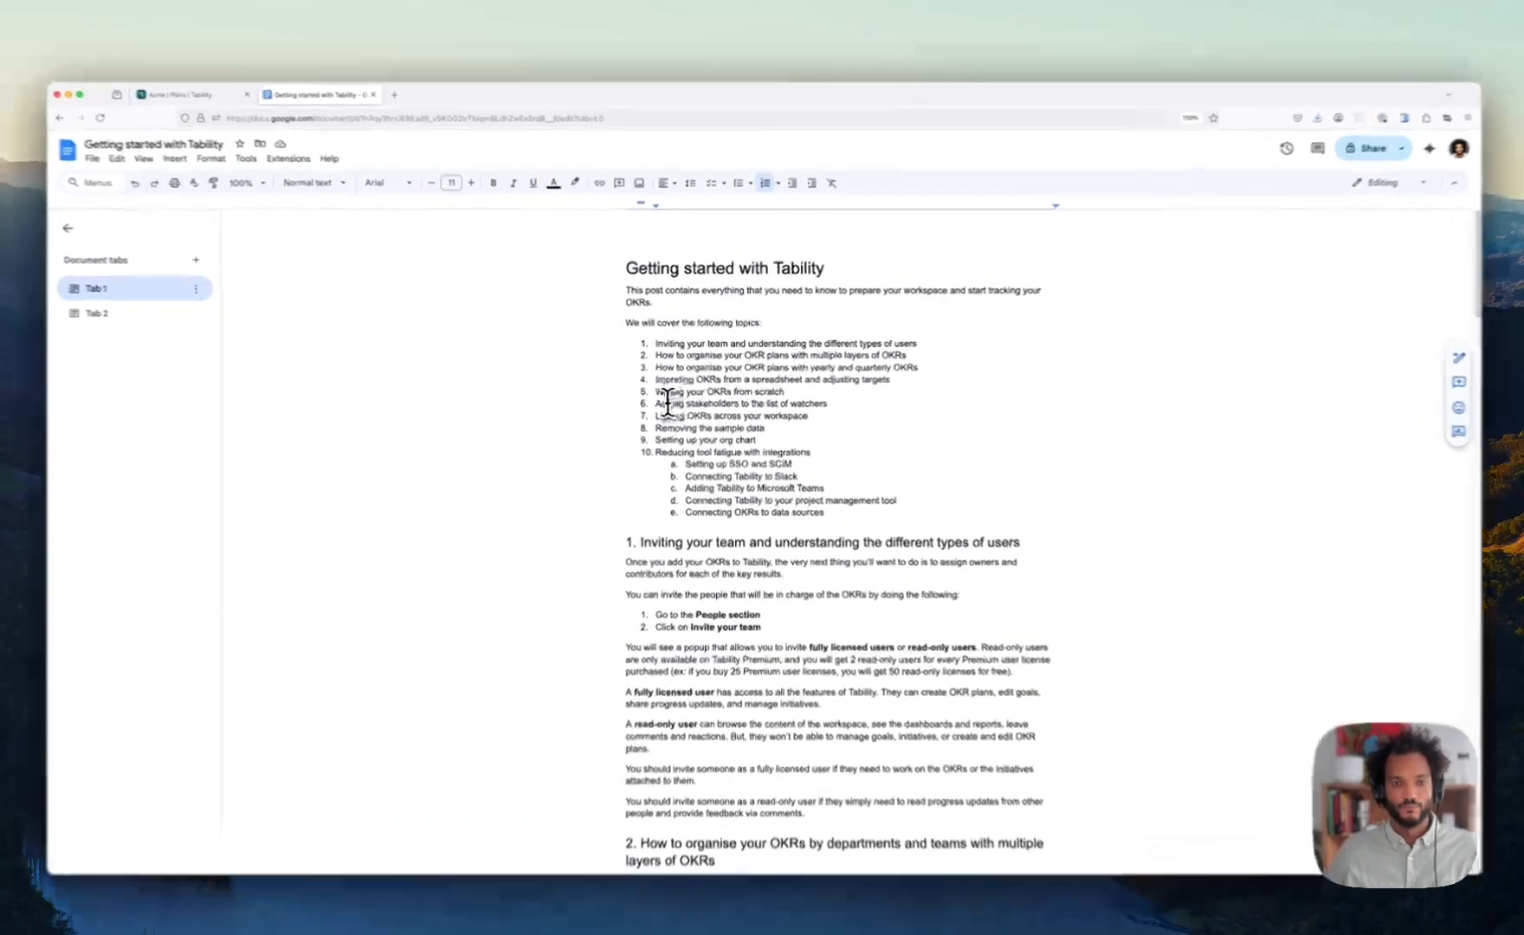
pyautogui.moveTo(661, 398); pyautogui.dragTo(813, 401)
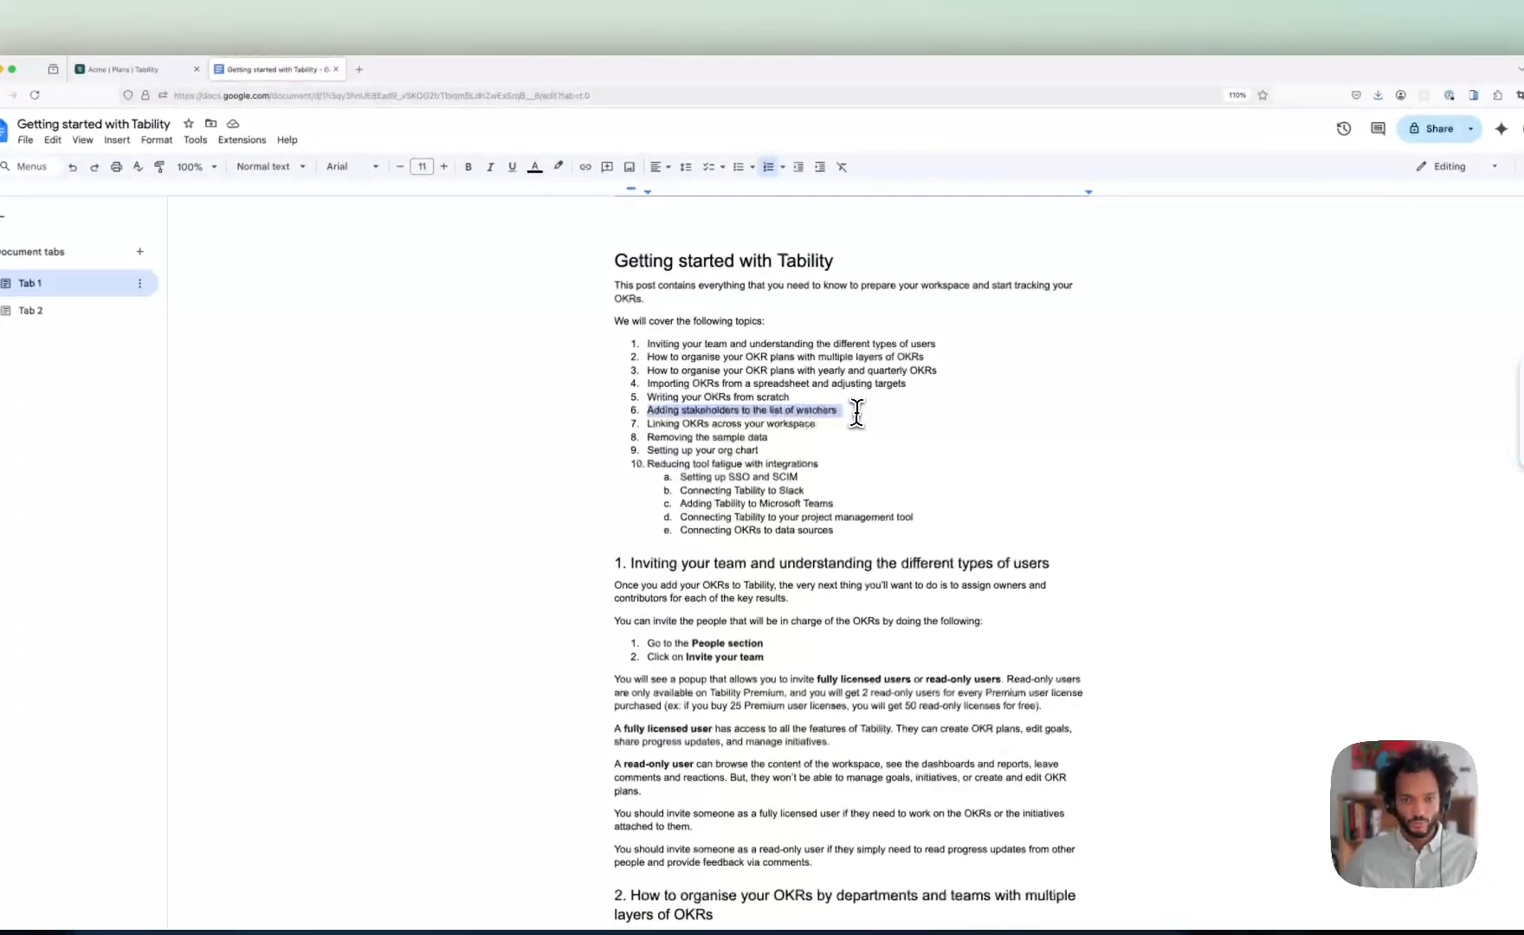
pyautogui.click(661, 423)
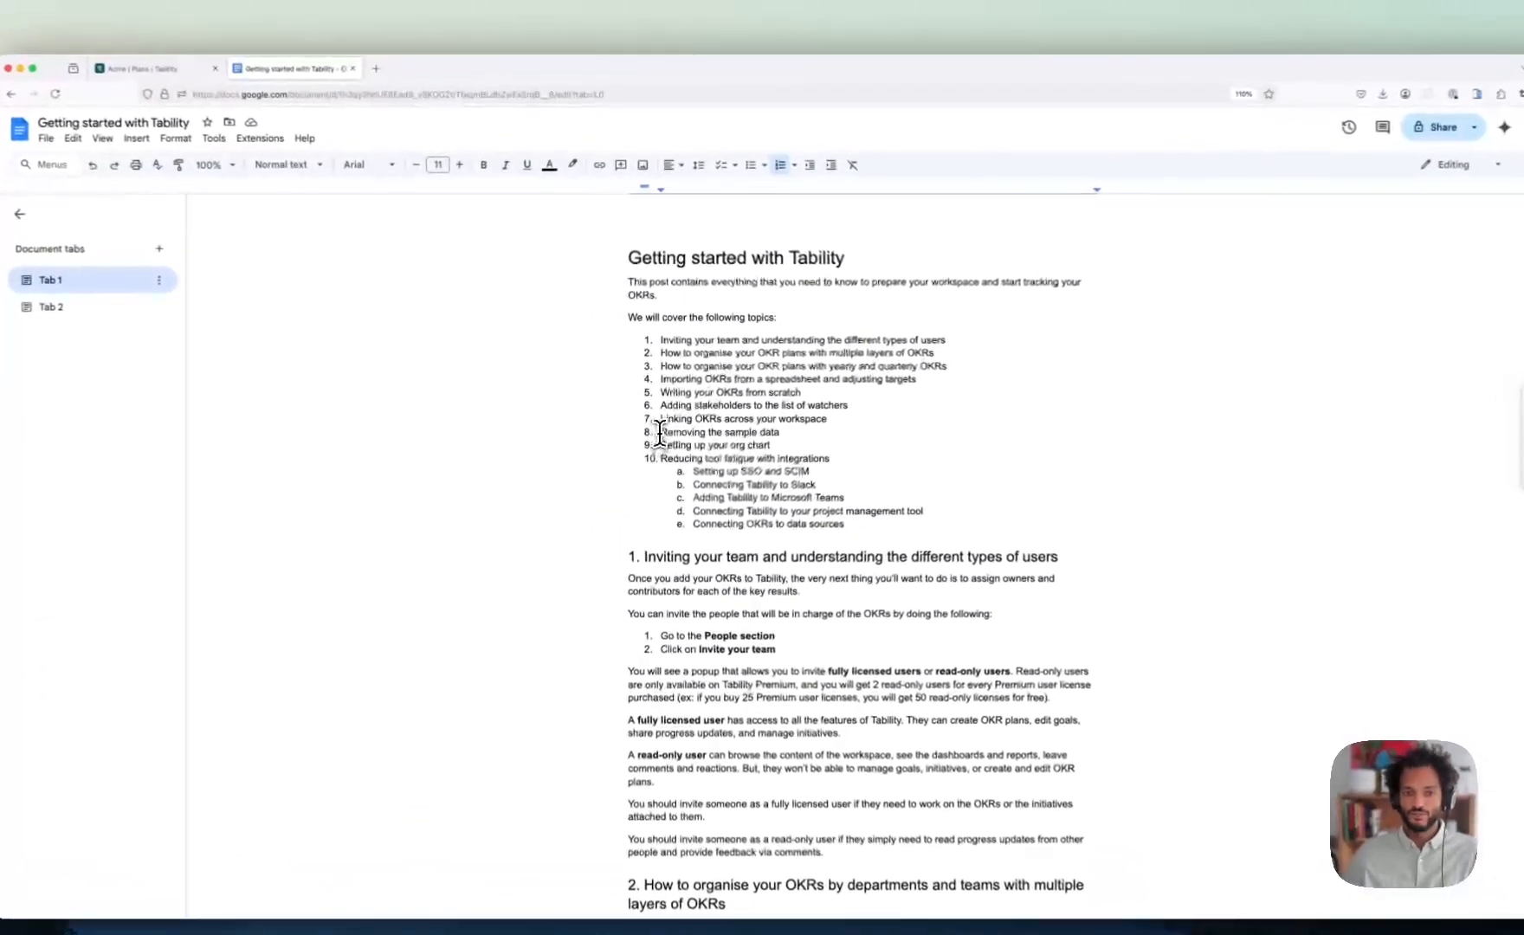
pyautogui.moveTo(663, 421); pyautogui.dragTo(755, 421)
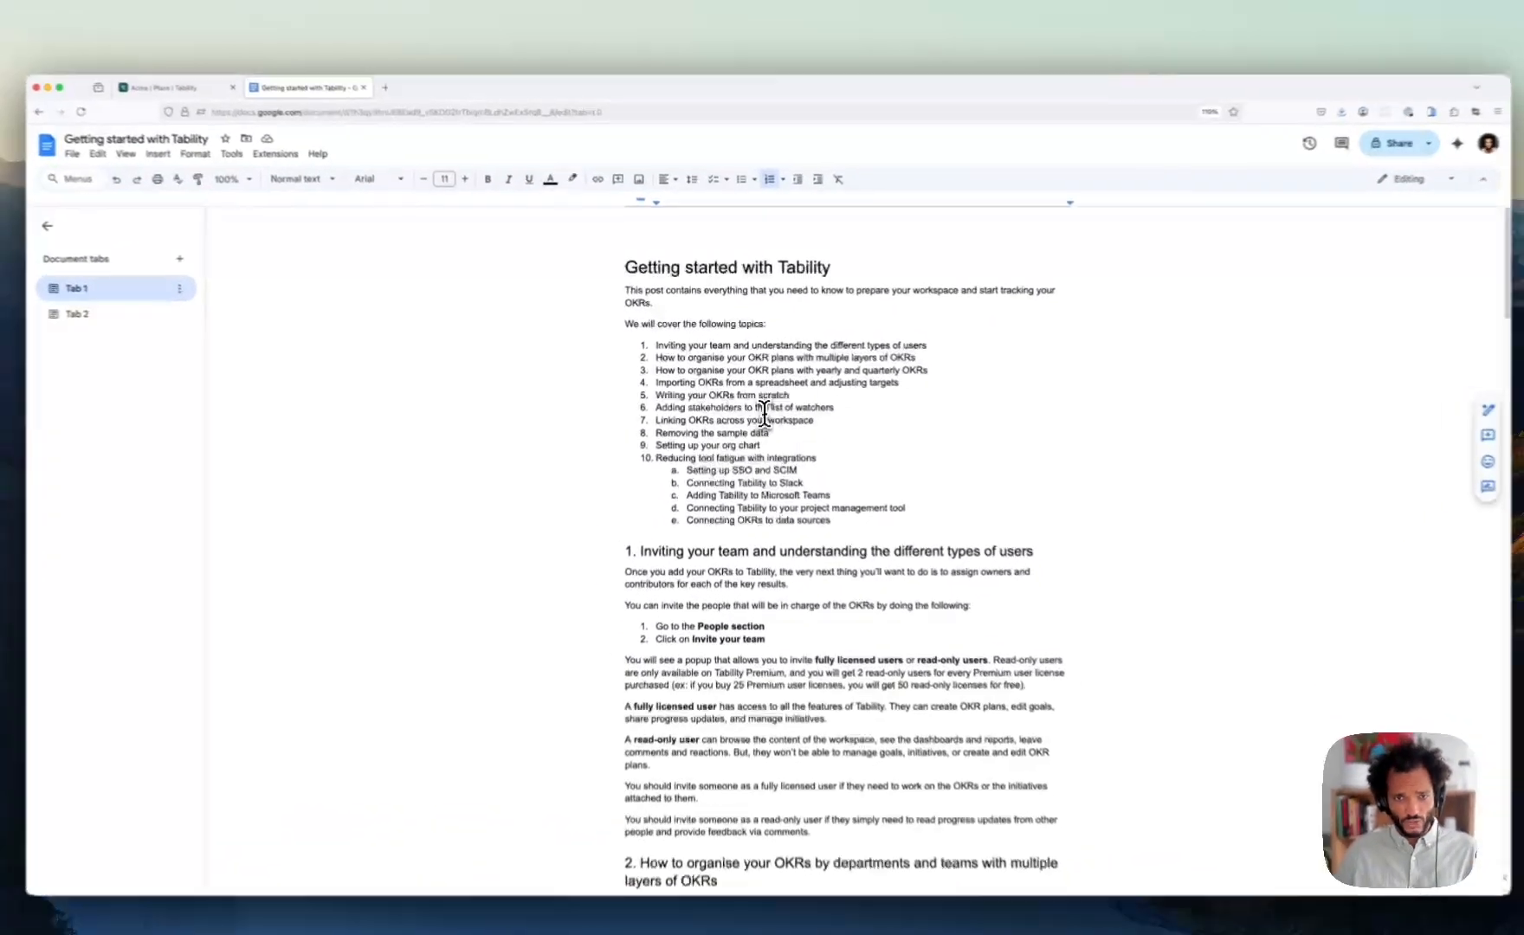
pyautogui.click(752, 390)
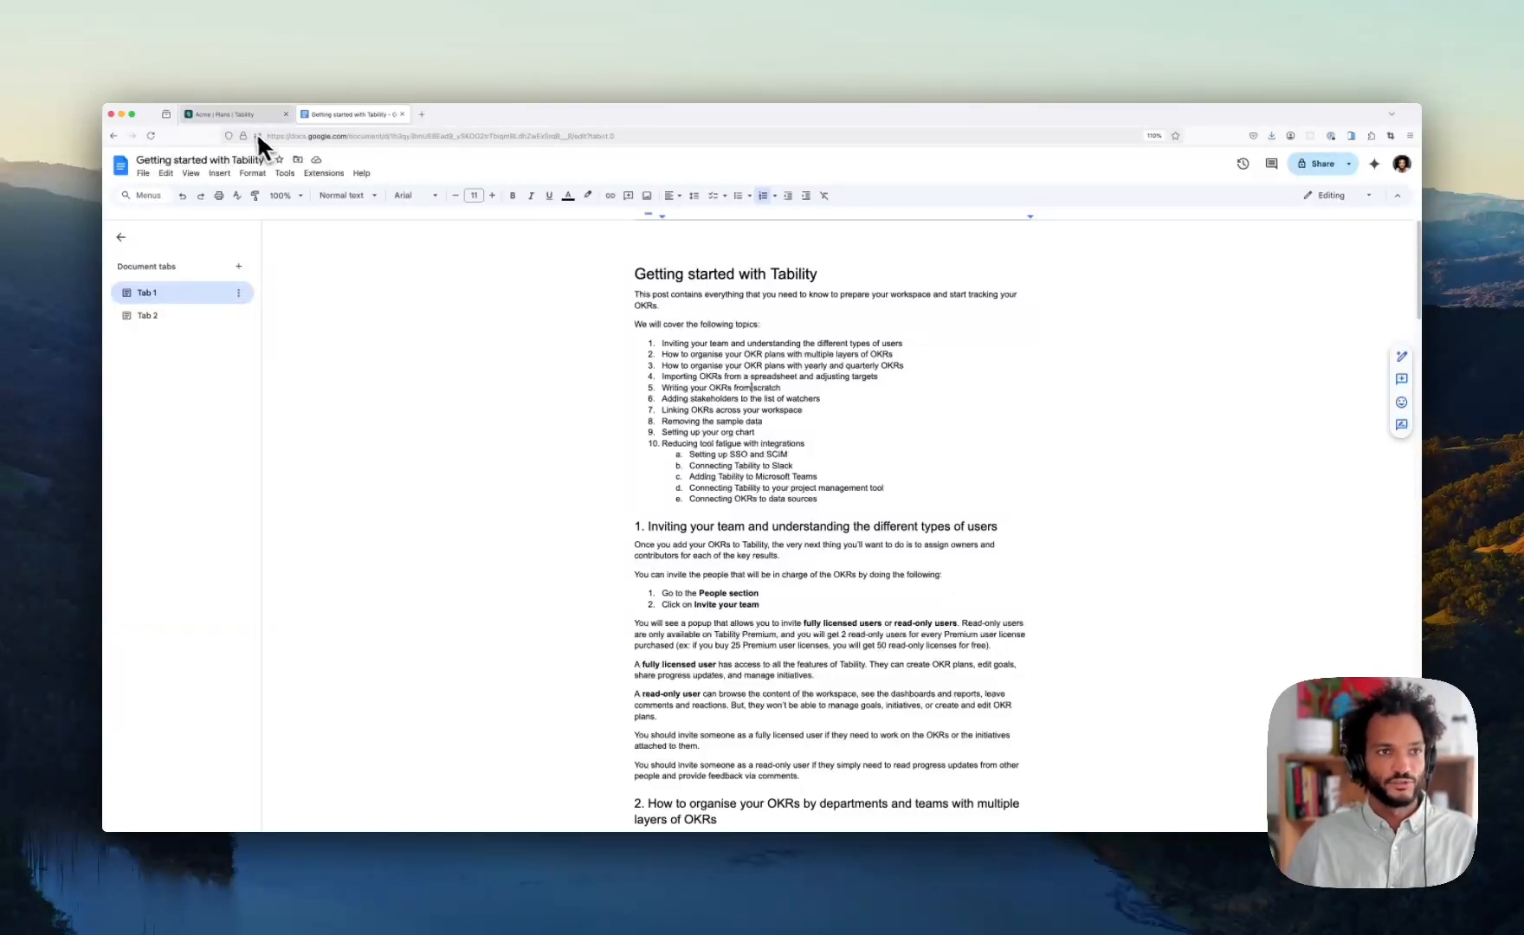
# - Close the guide tab and show Tability's People page with its ten members
pyautogui.press('super+w')
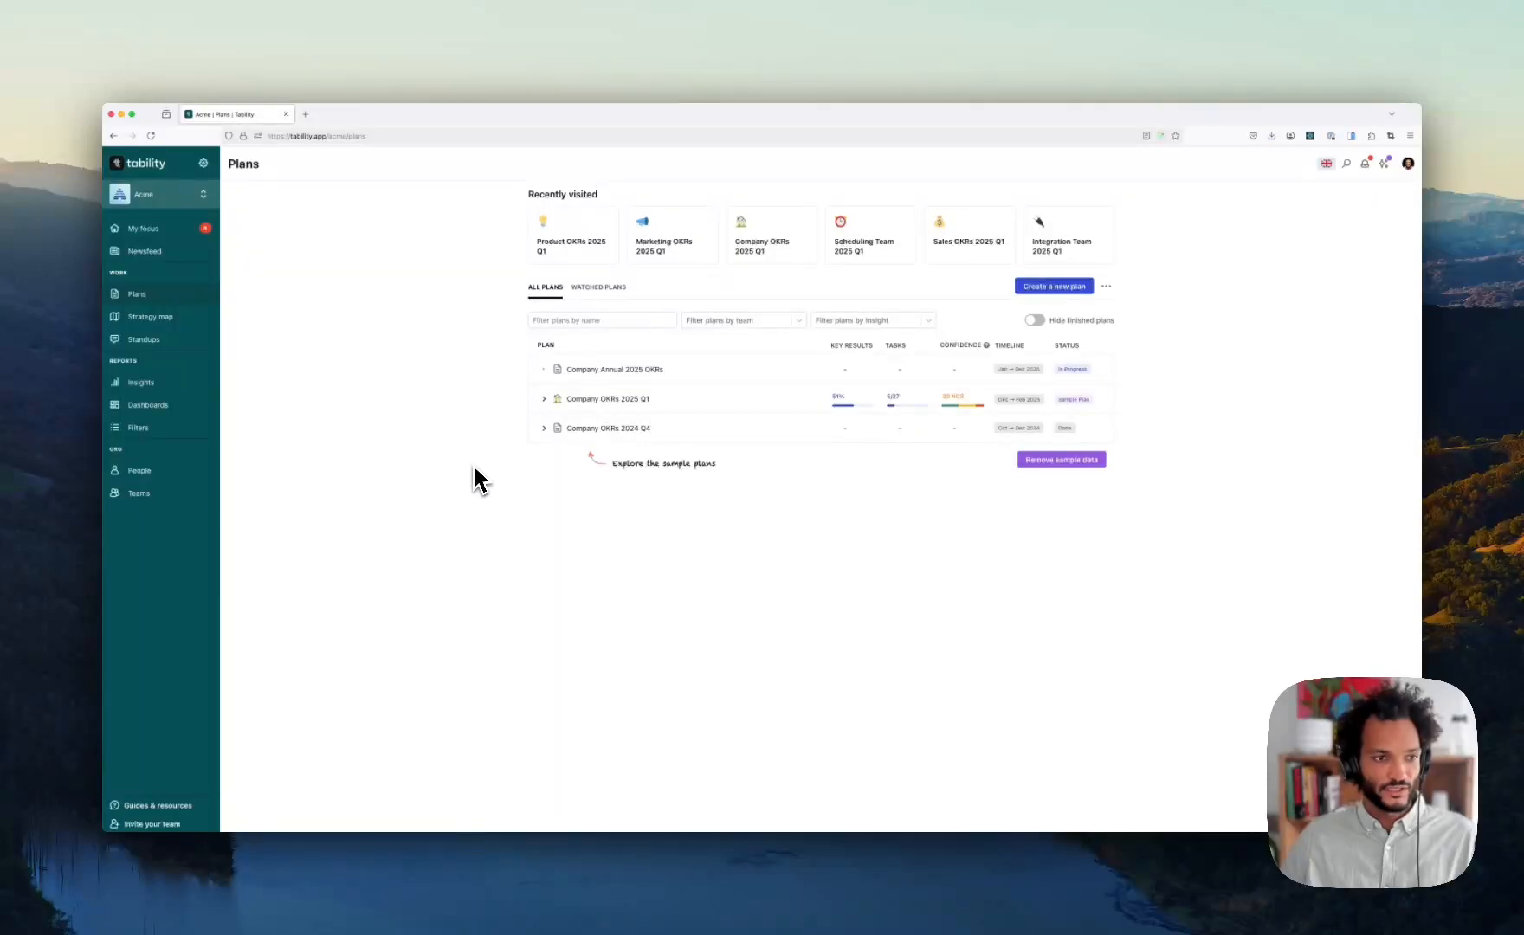
pyautogui.click(152, 477)
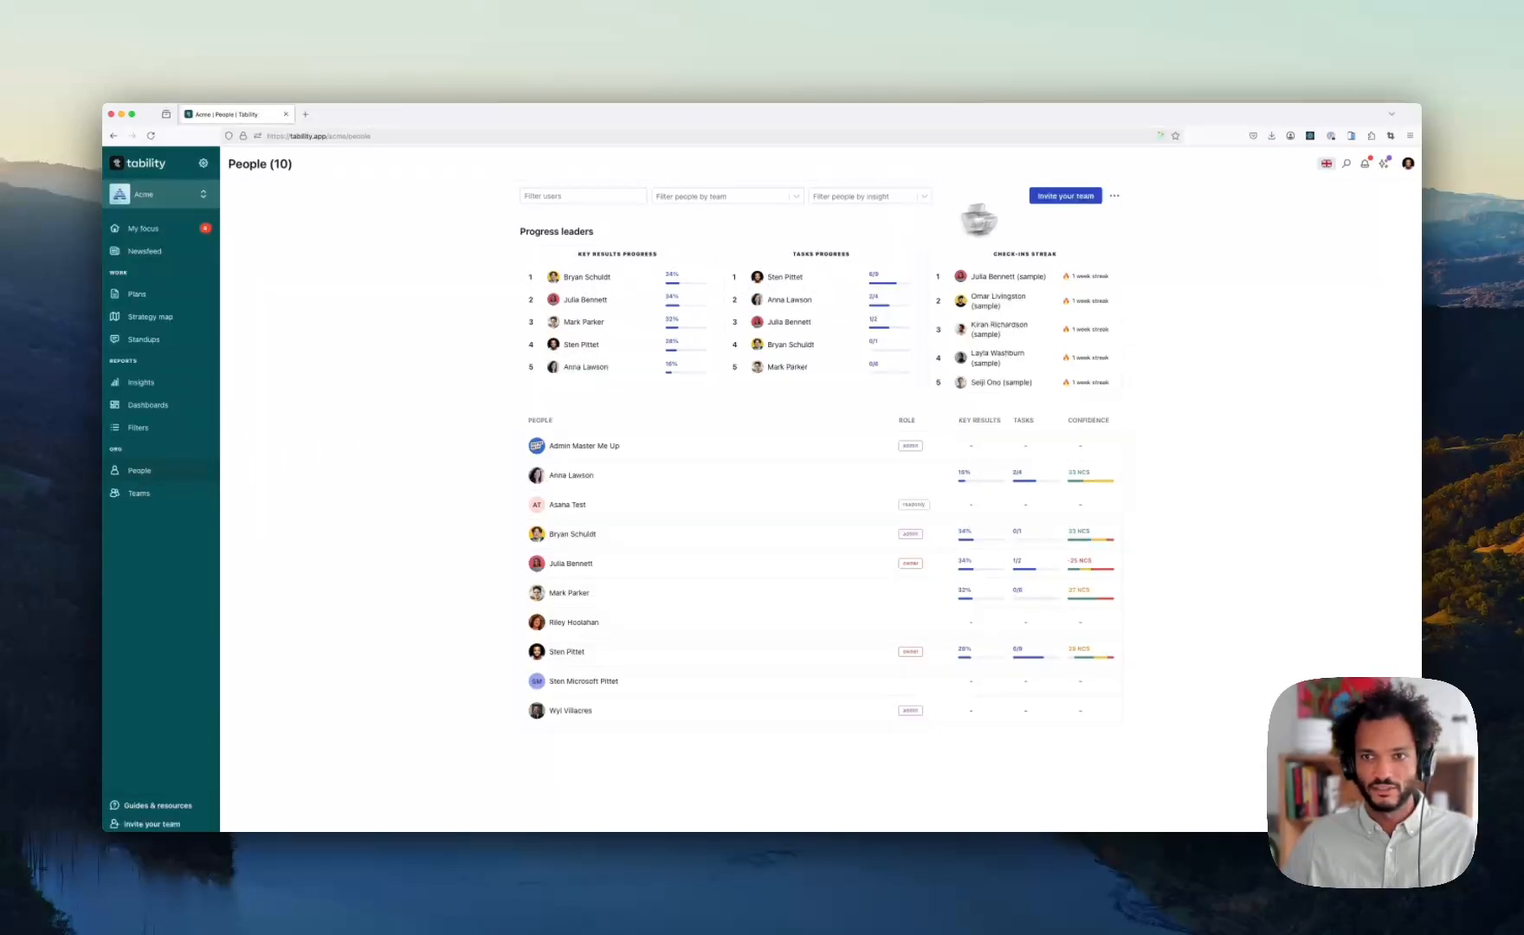
pyautogui.click(1072, 197)
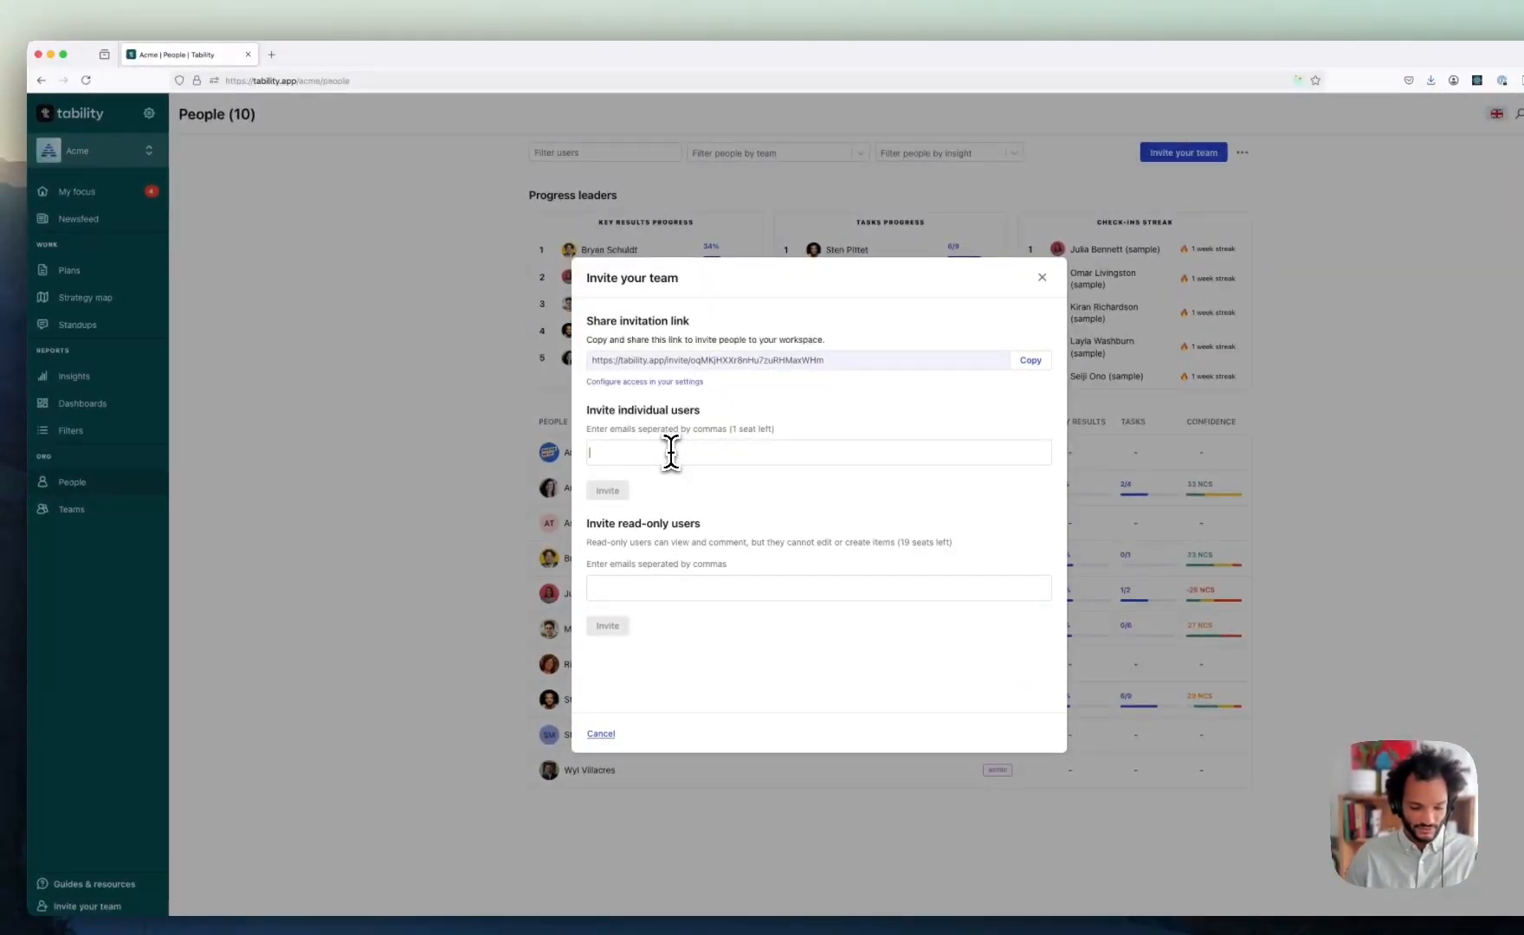
pyautogui.click(671, 450)
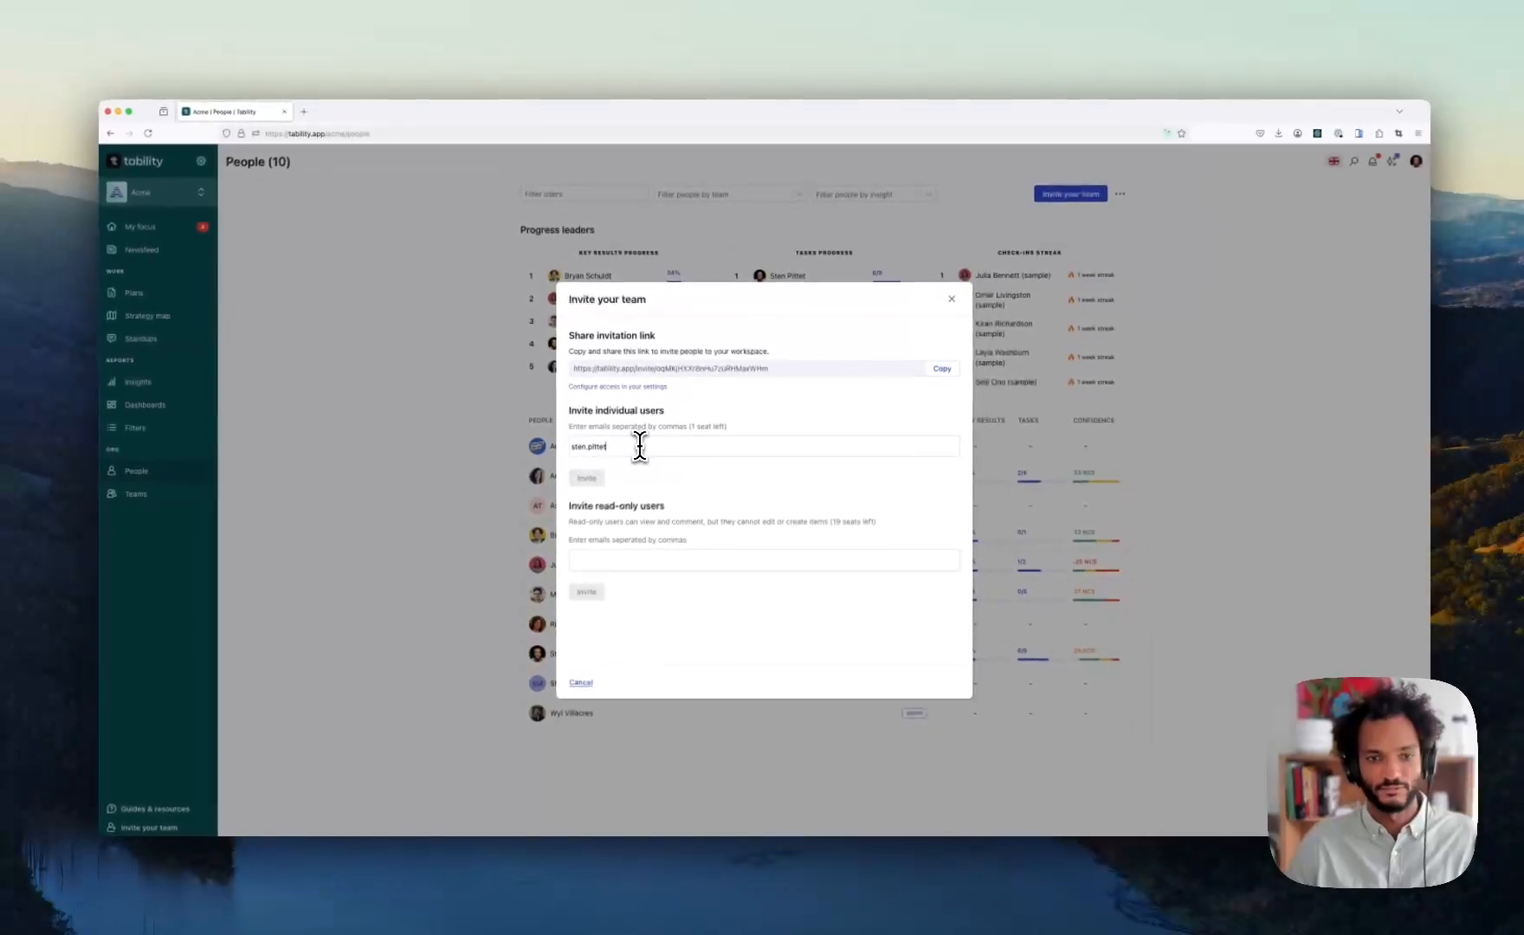
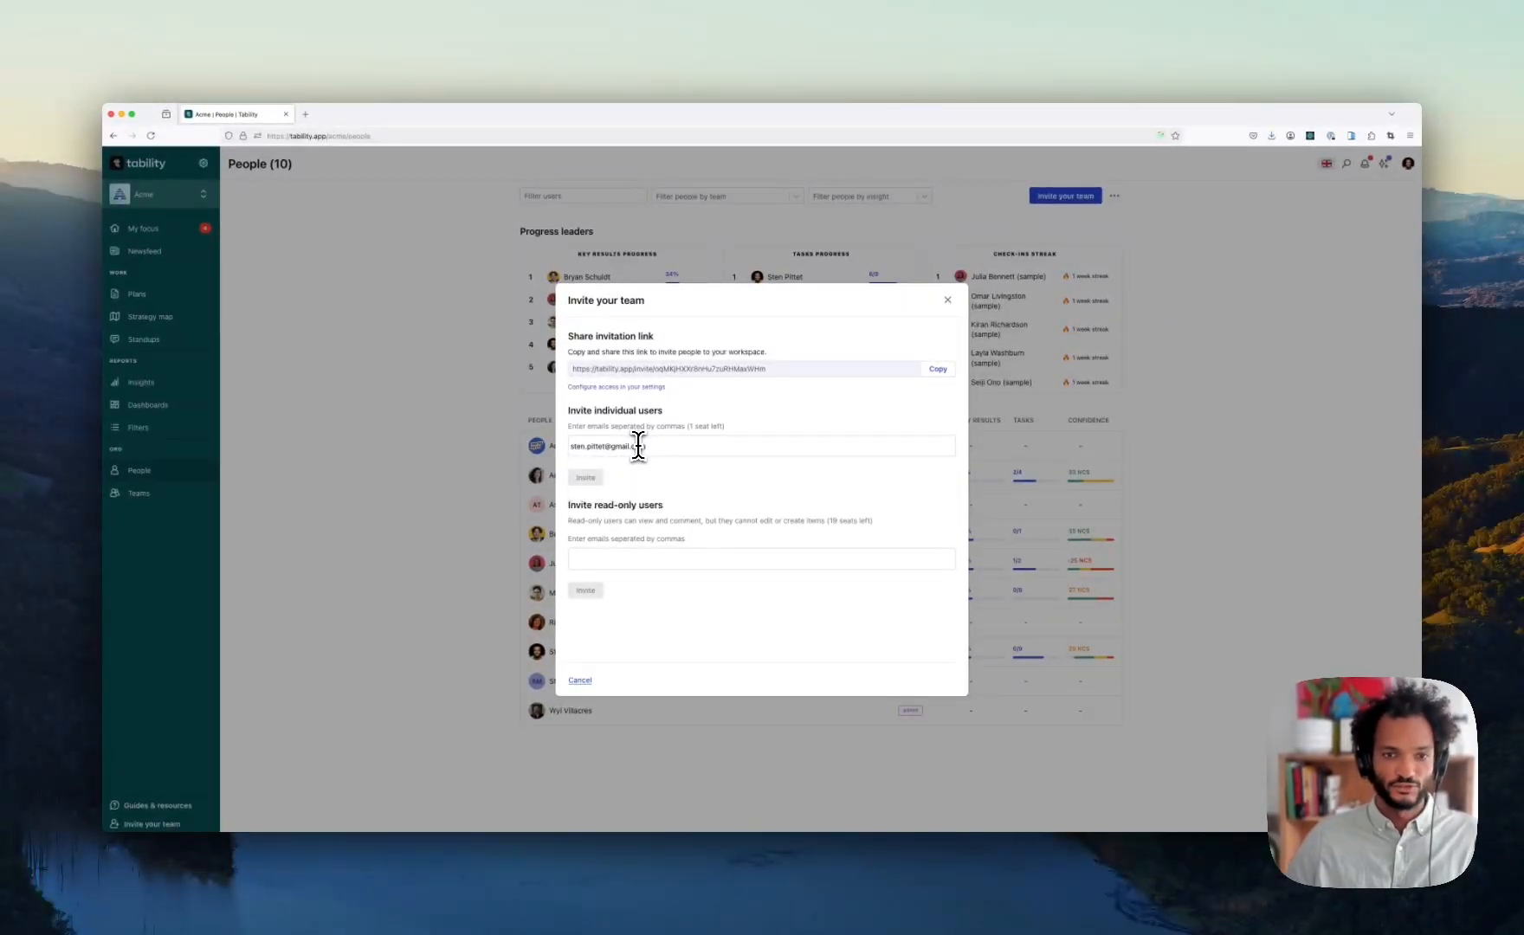
pyautogui.click(691, 471)
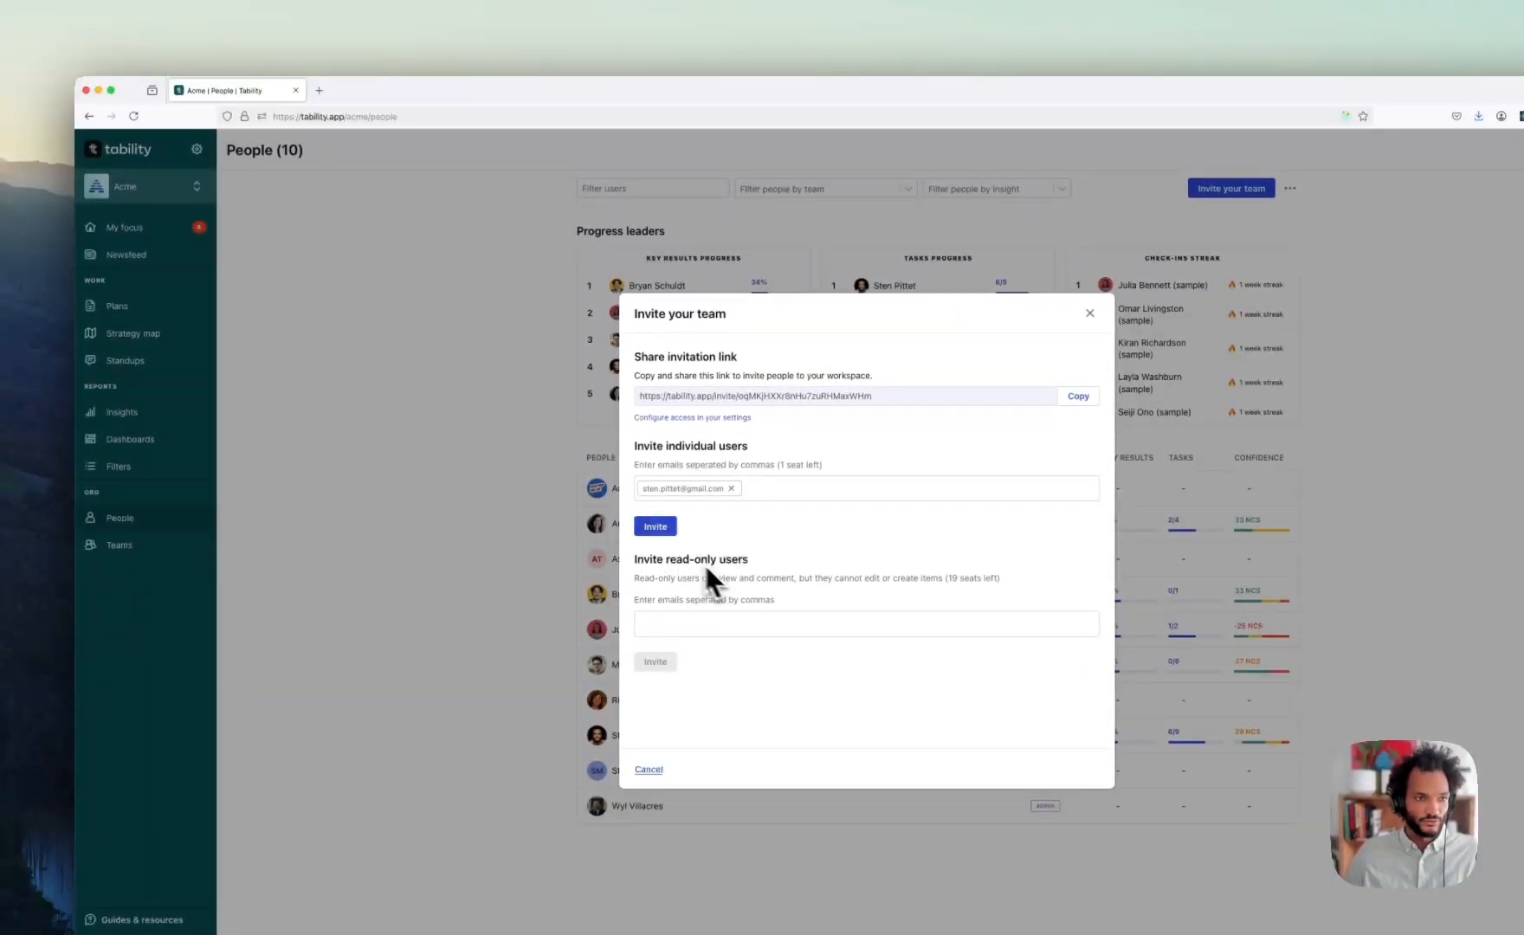
pyautogui.click(408, 511)
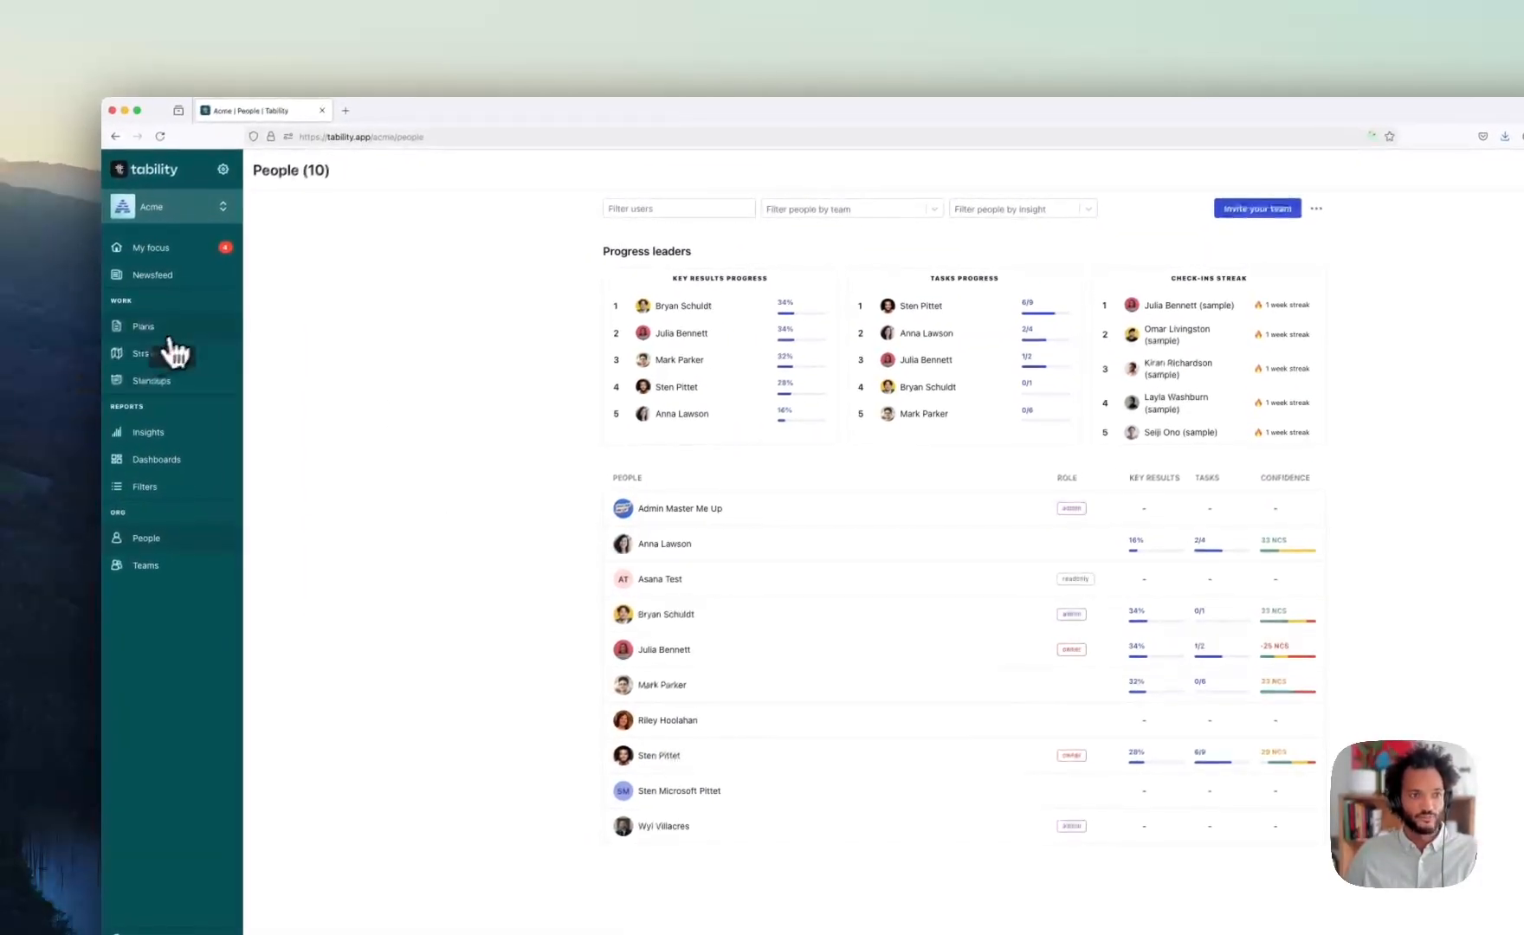
# - Open Company OKRs 2025 Q1 and inspect its Increase quarterly revenue key result's latest check-in, then close it
pyautogui.click(149, 310)
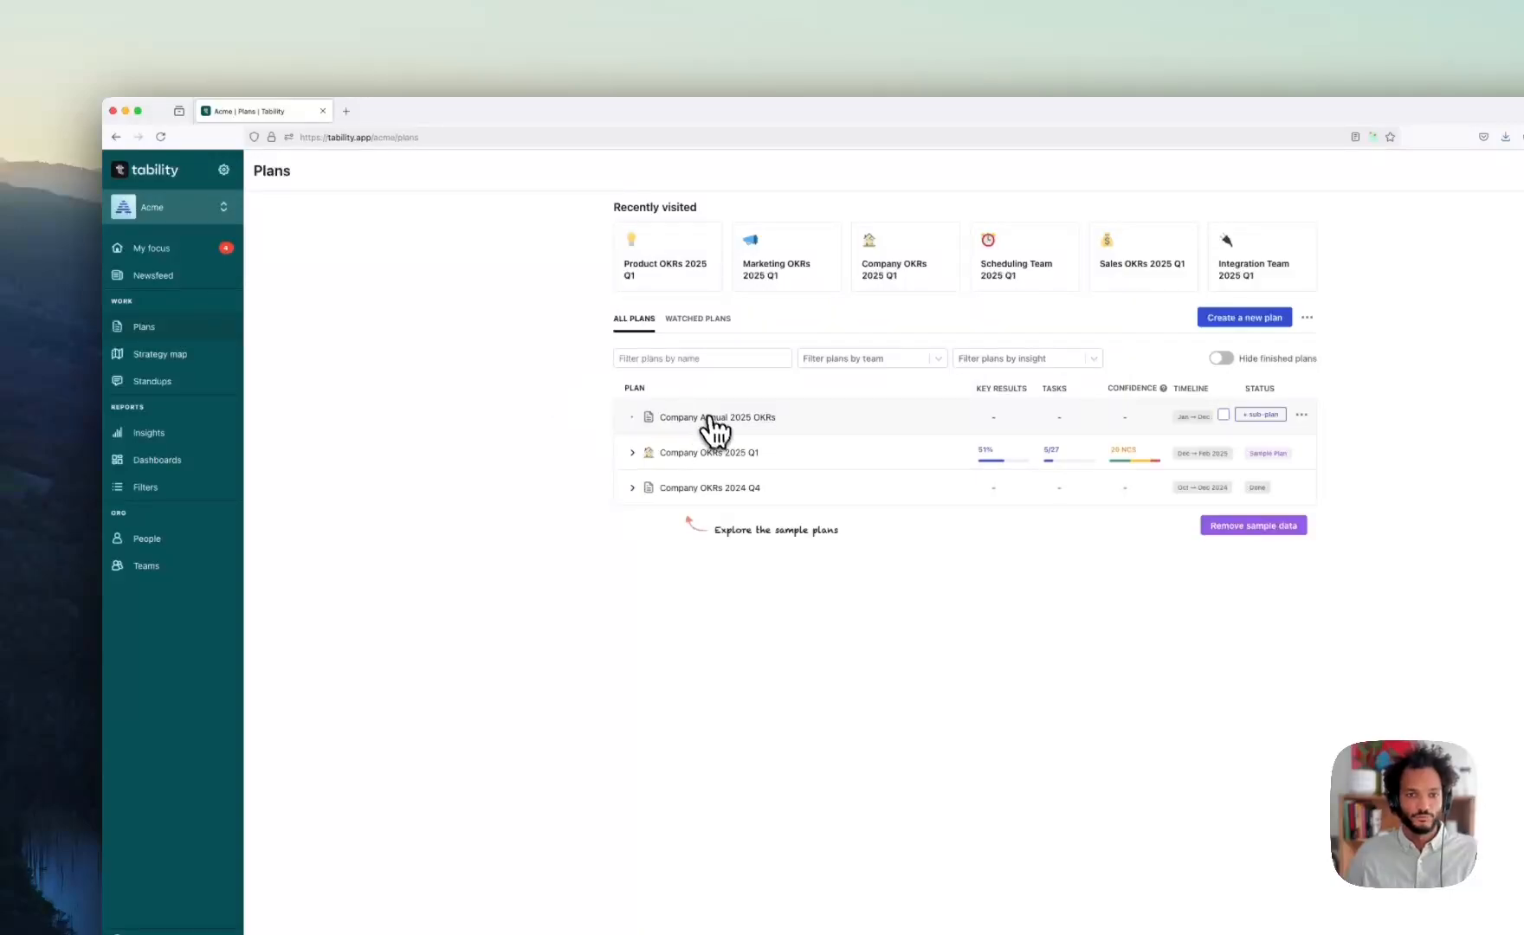
pyautogui.click(719, 452)
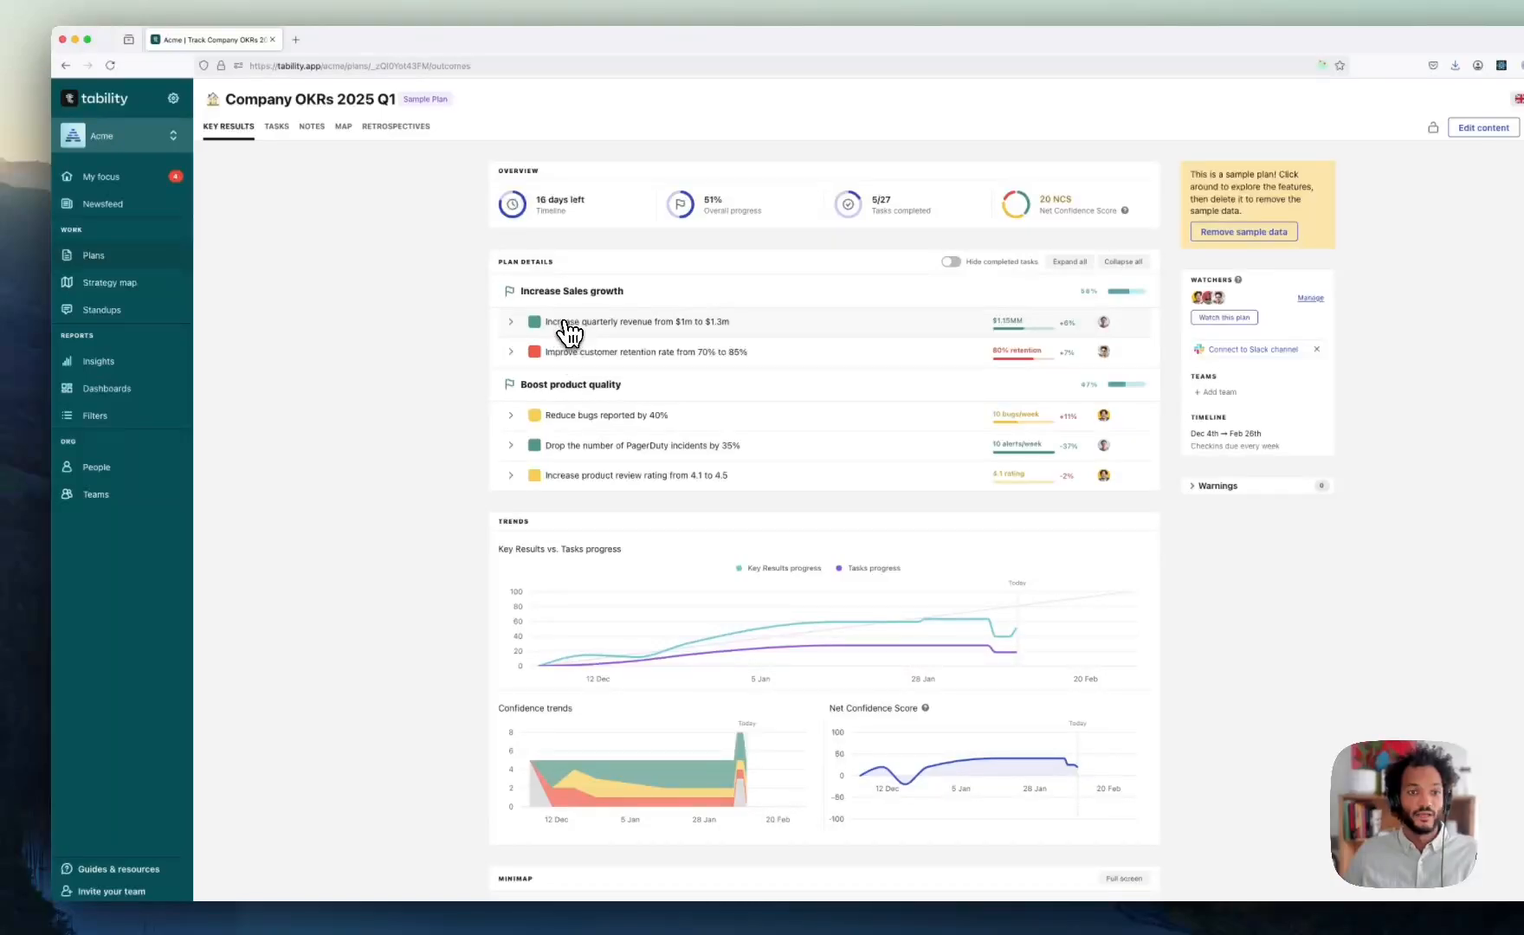
pyautogui.click(563, 325)
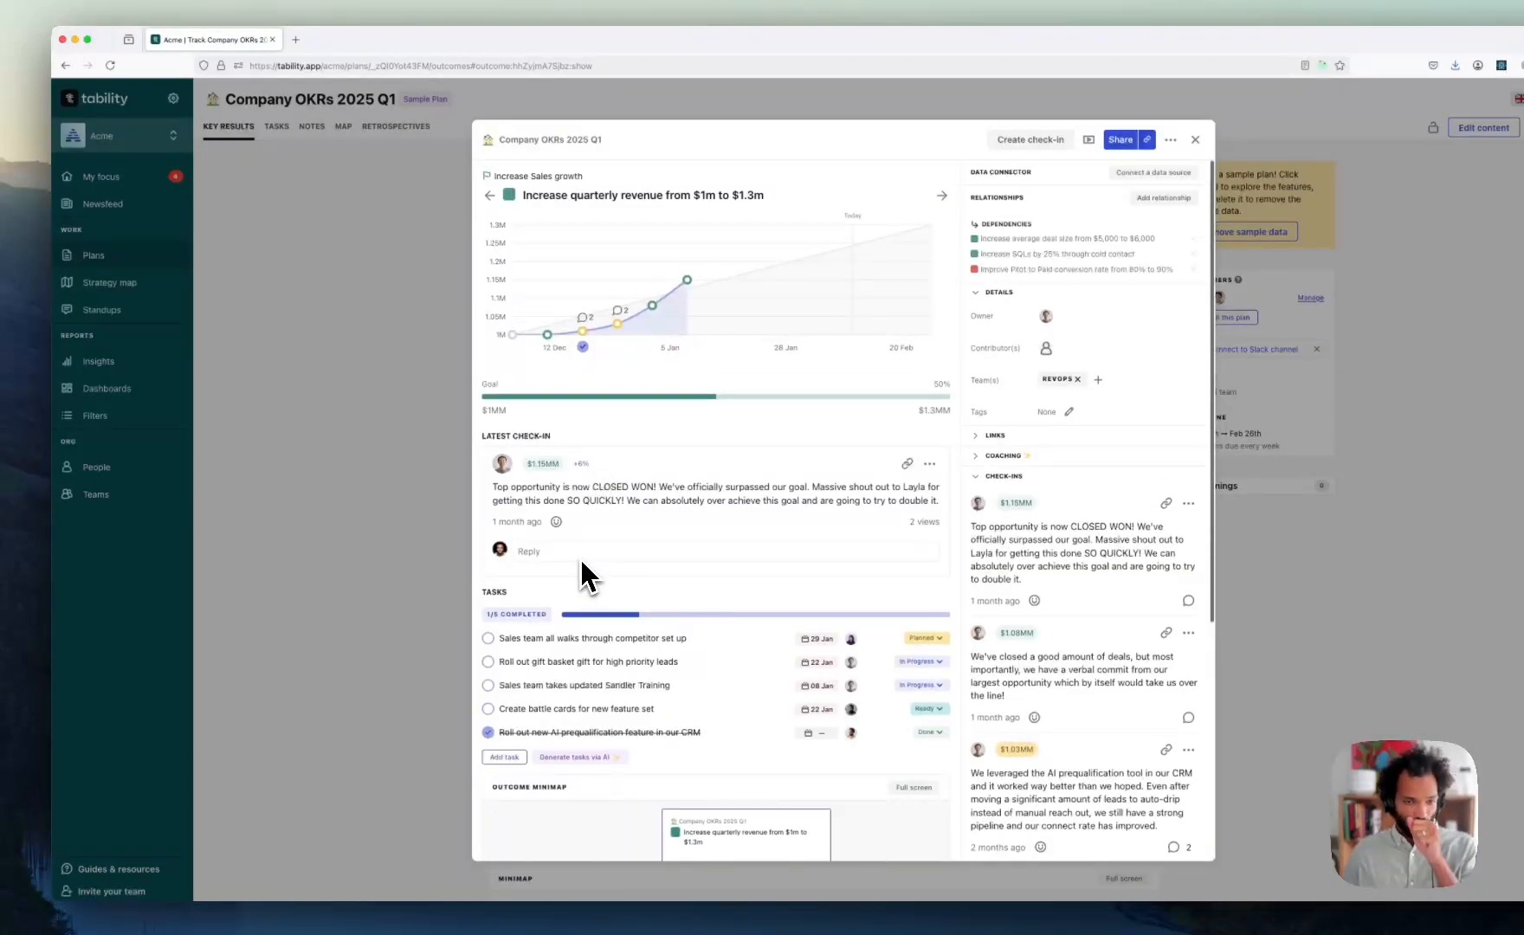
pyautogui.click(568, 559)
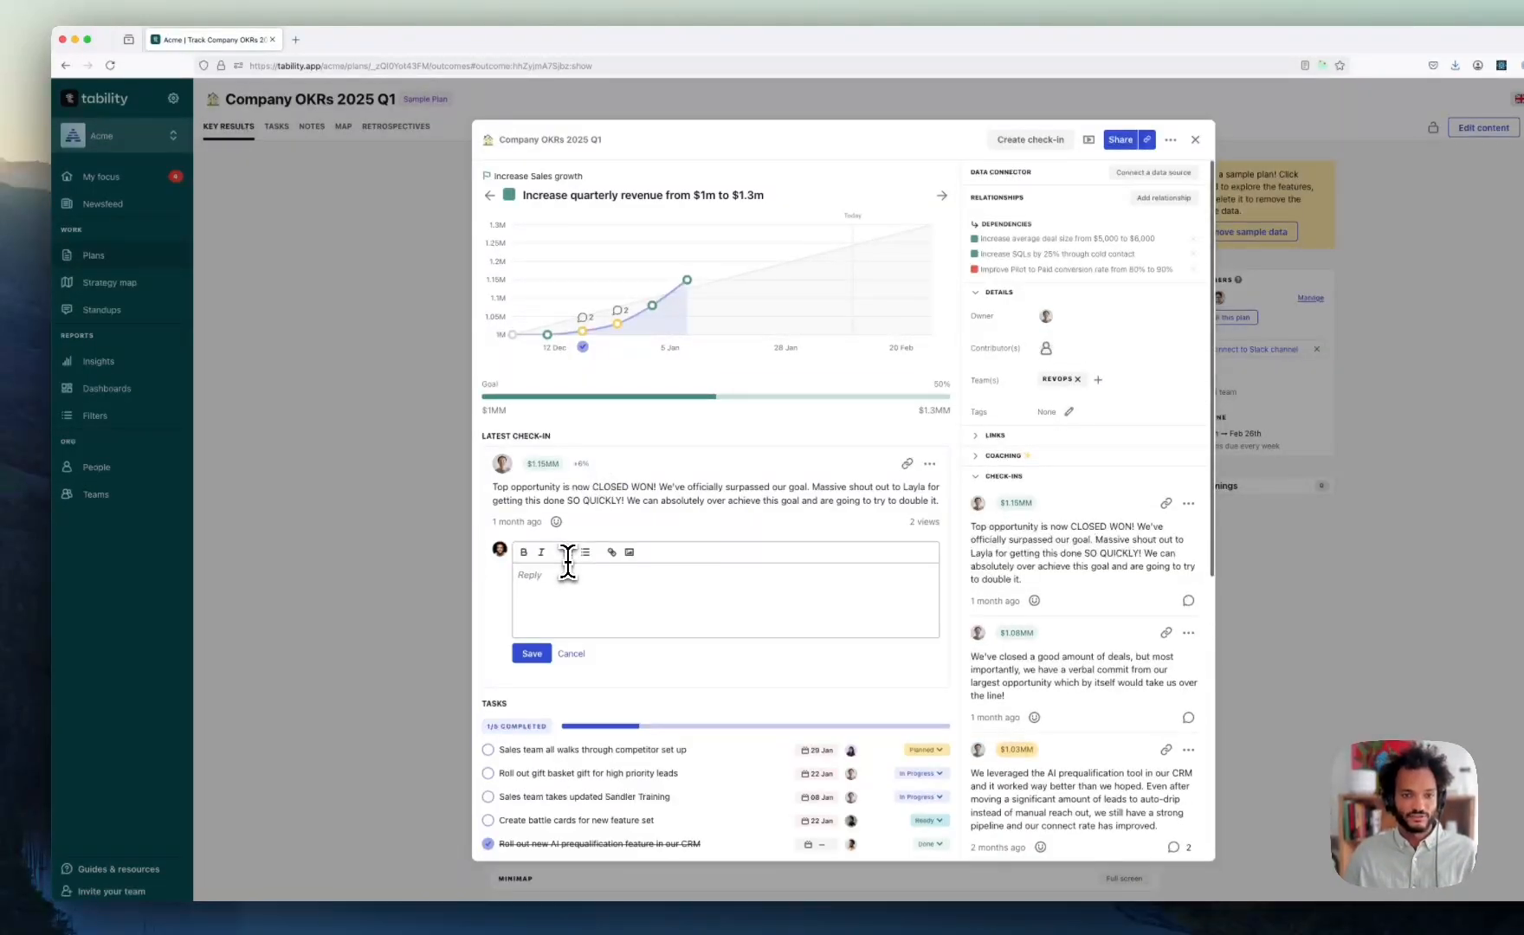
pyautogui.click(556, 522)
pyautogui.click(407, 530)
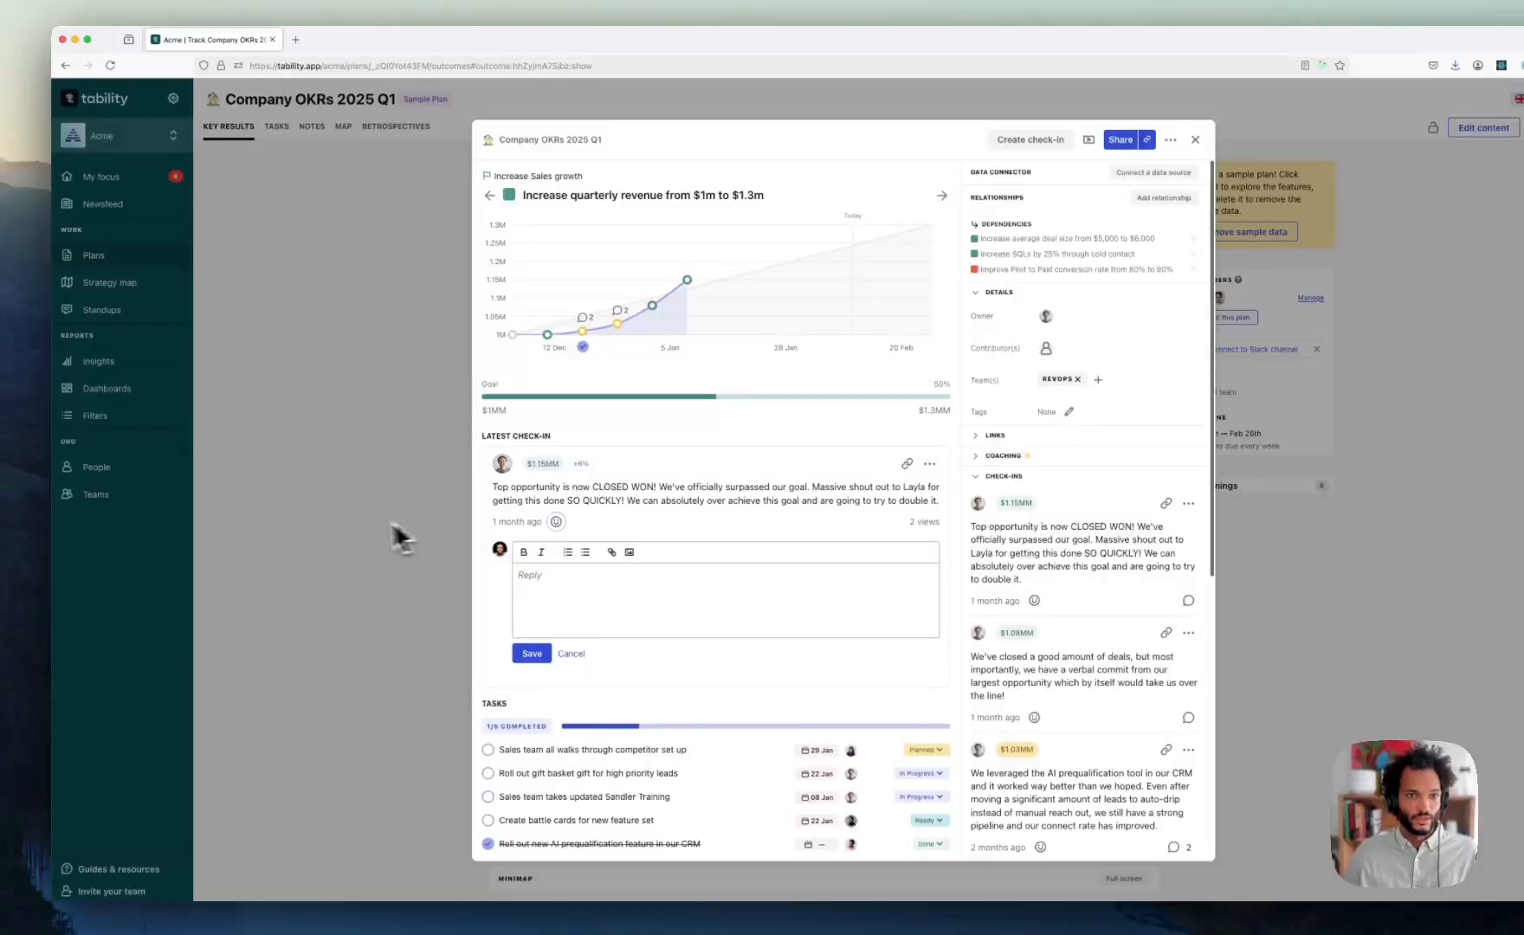
pyautogui.click(395, 535)
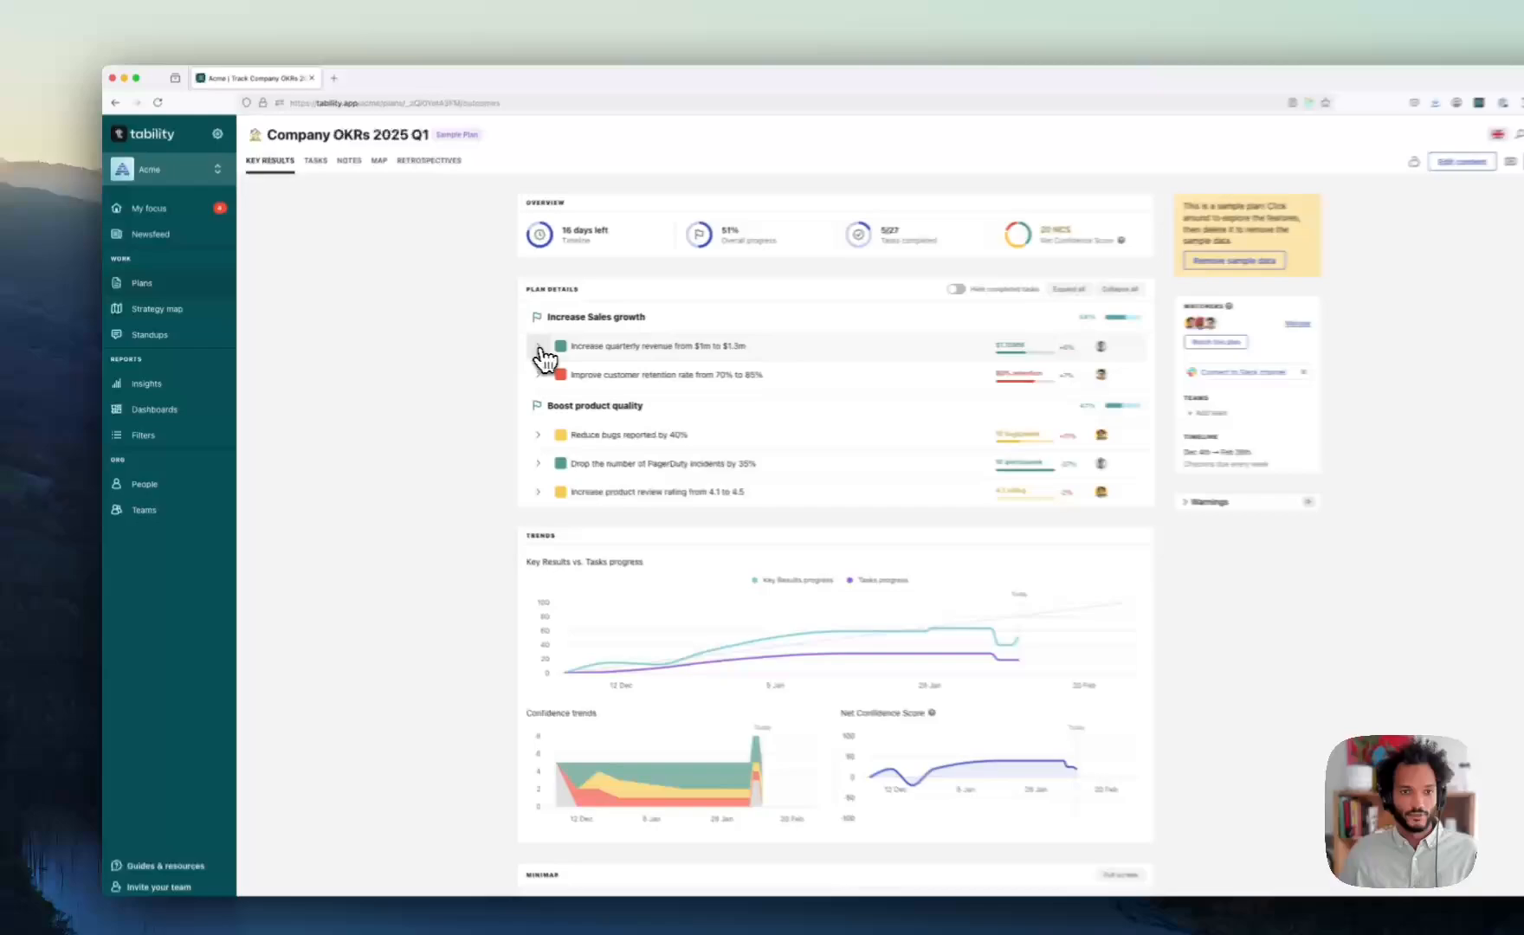
# - Expand 'Increase quarterly revenue from $1m to $1.3m' to reveal three Sales key results, then view People
pyautogui.click(539, 348)
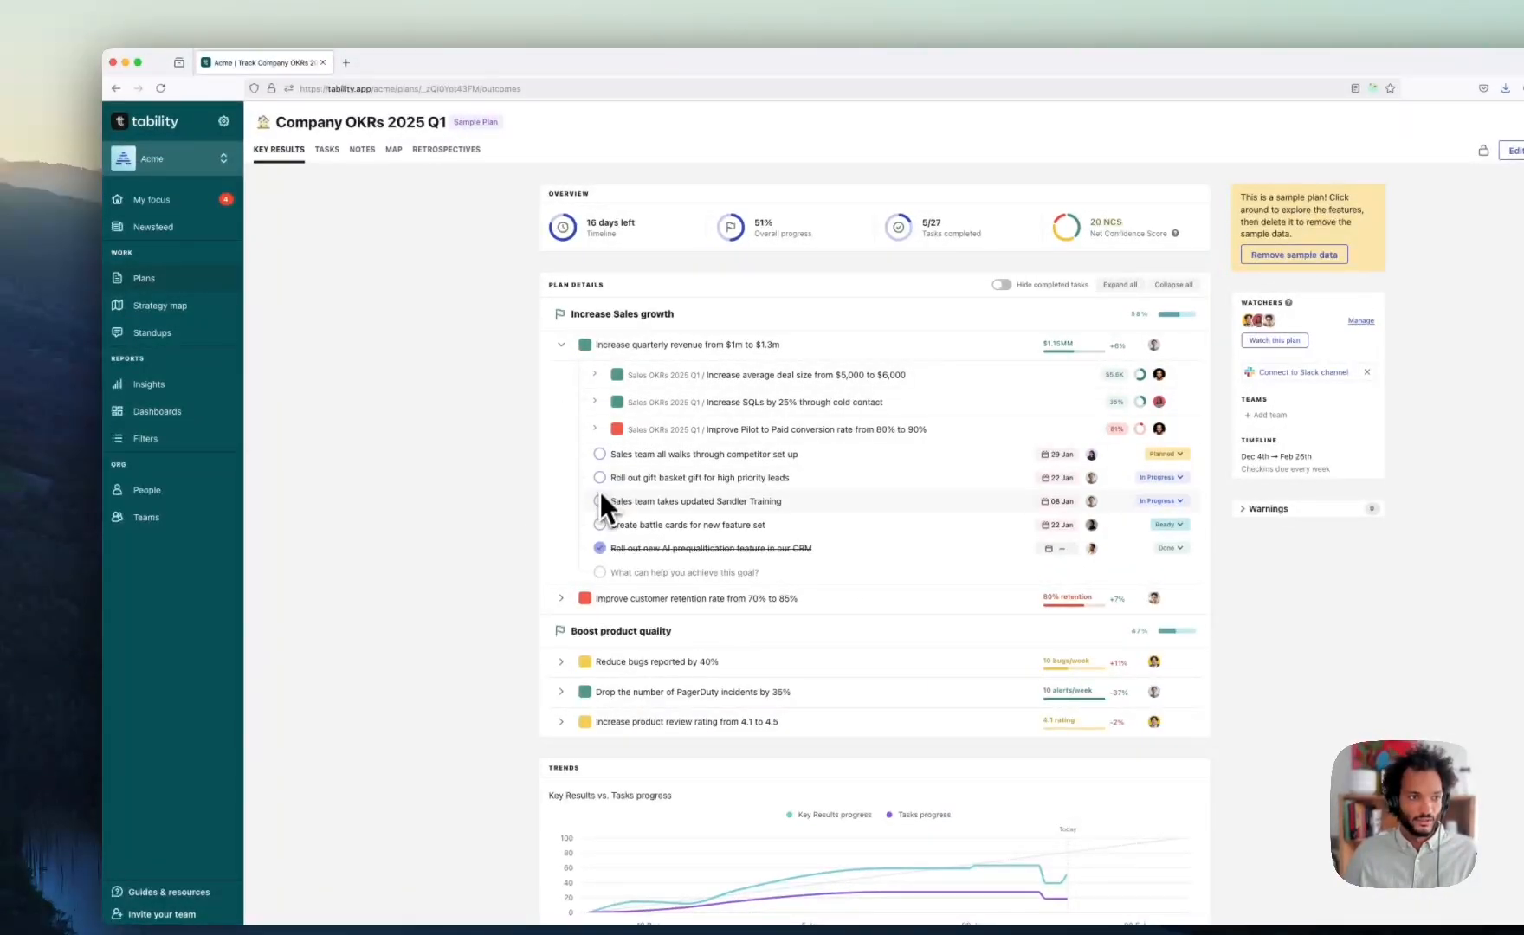
pyautogui.click(182, 490)
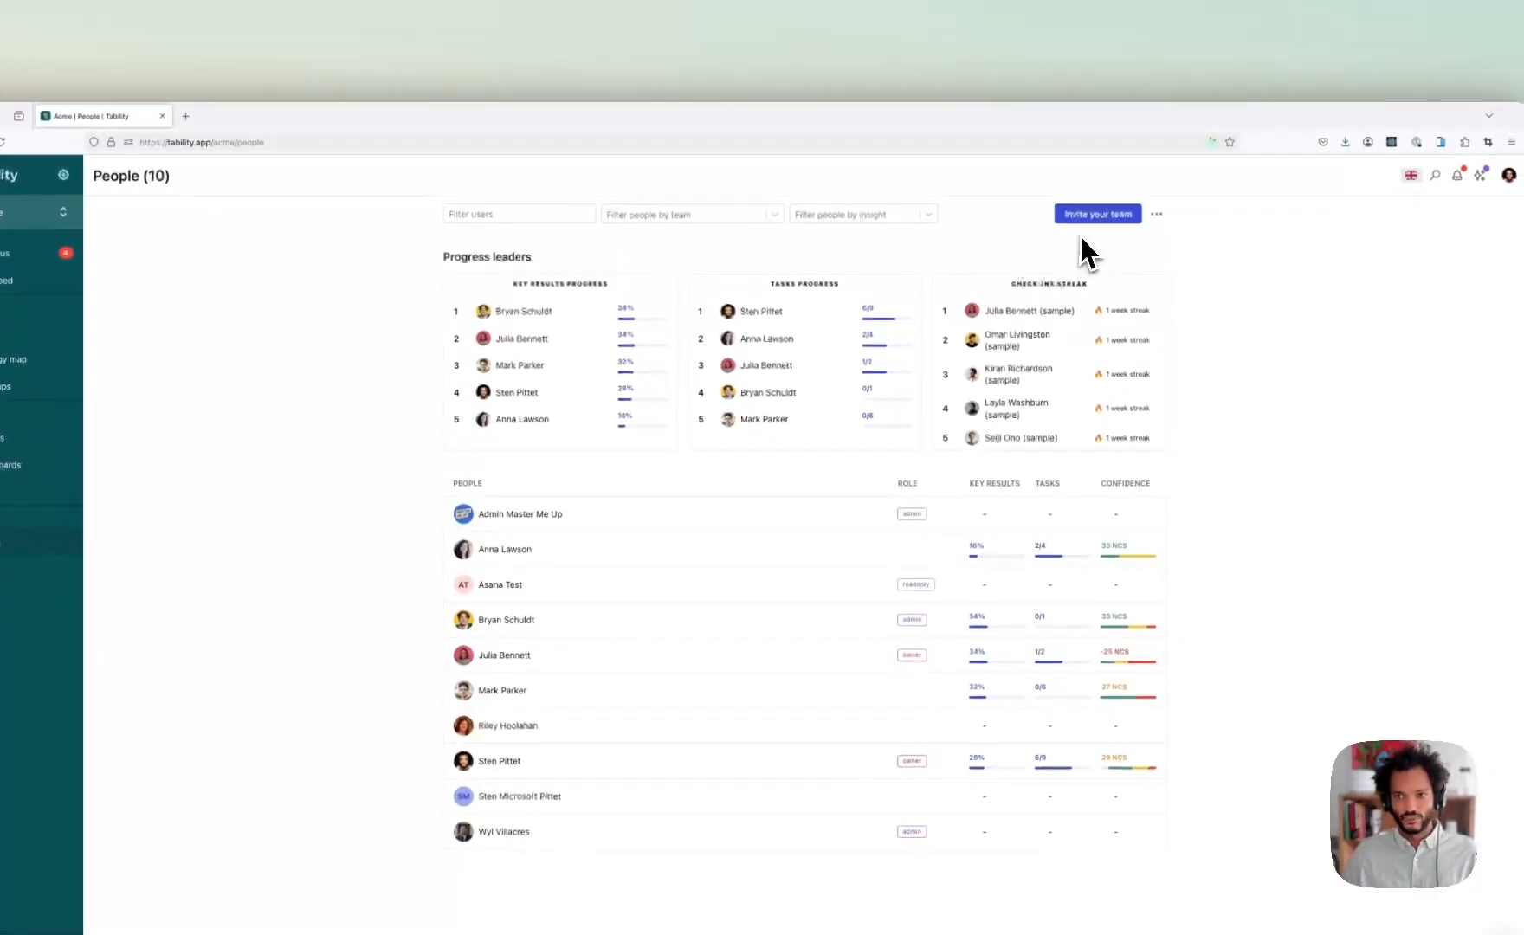
pyautogui.click(1090, 220)
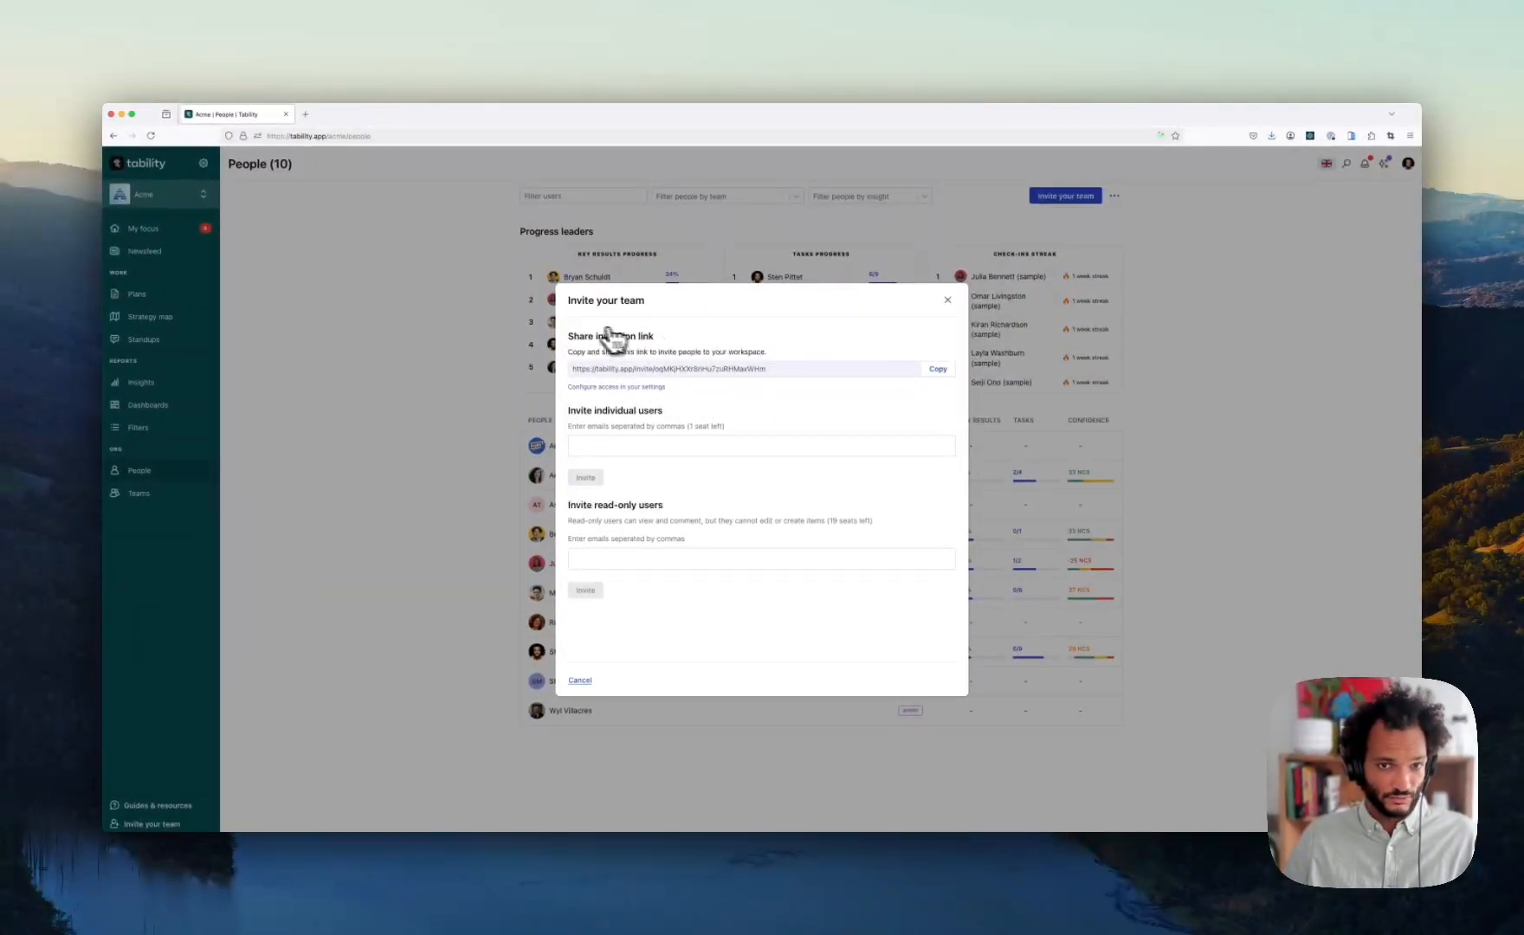
pyautogui.click(610, 446)
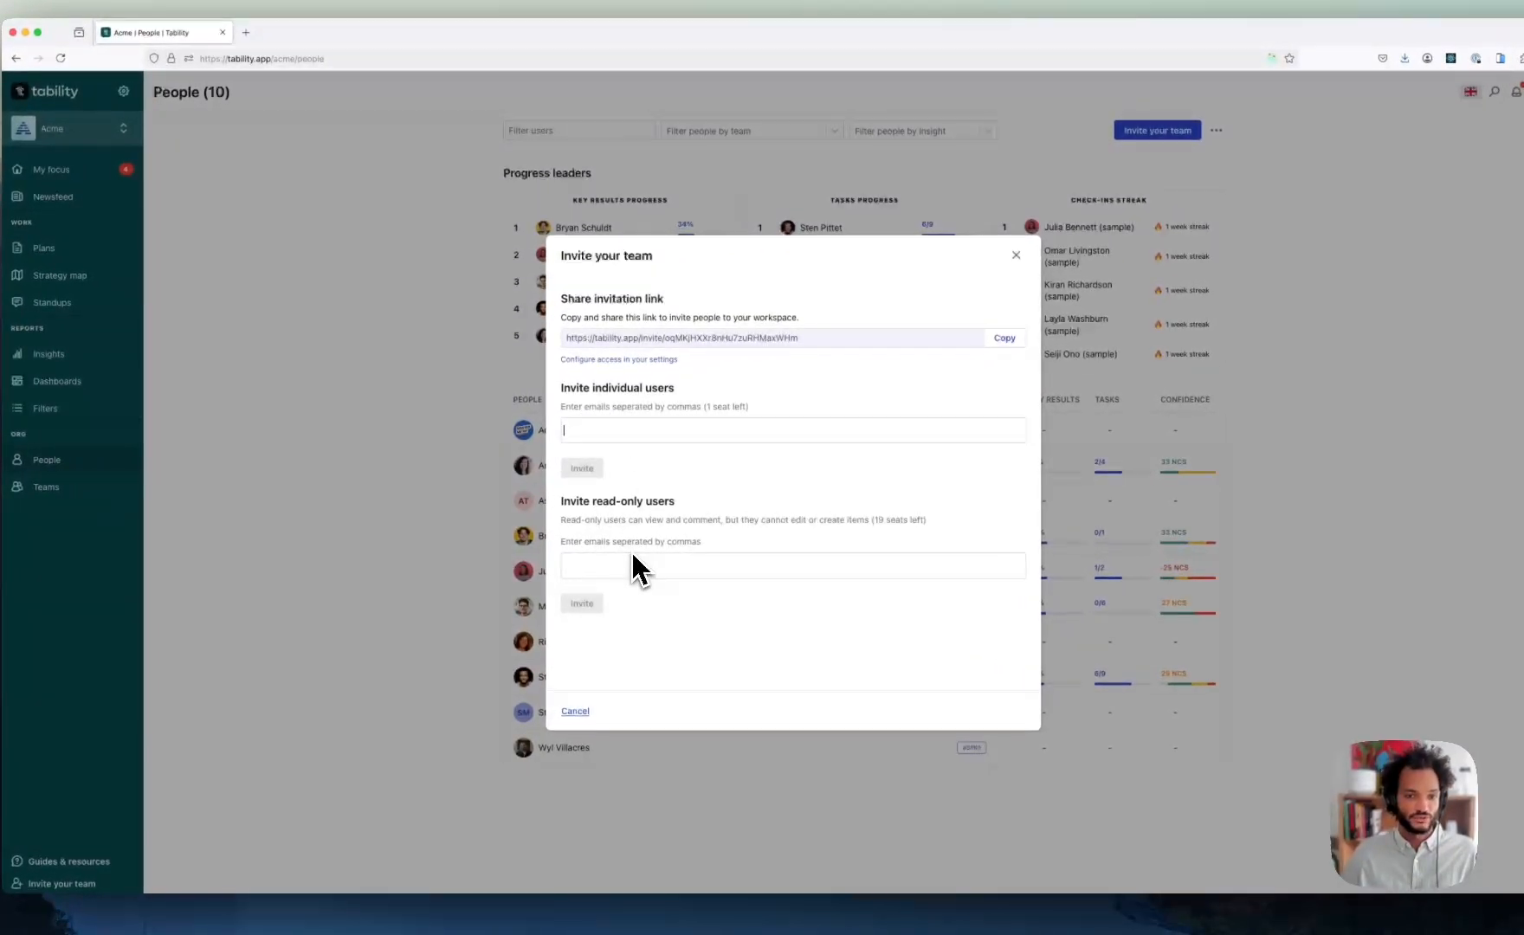
pyautogui.click(634, 565)
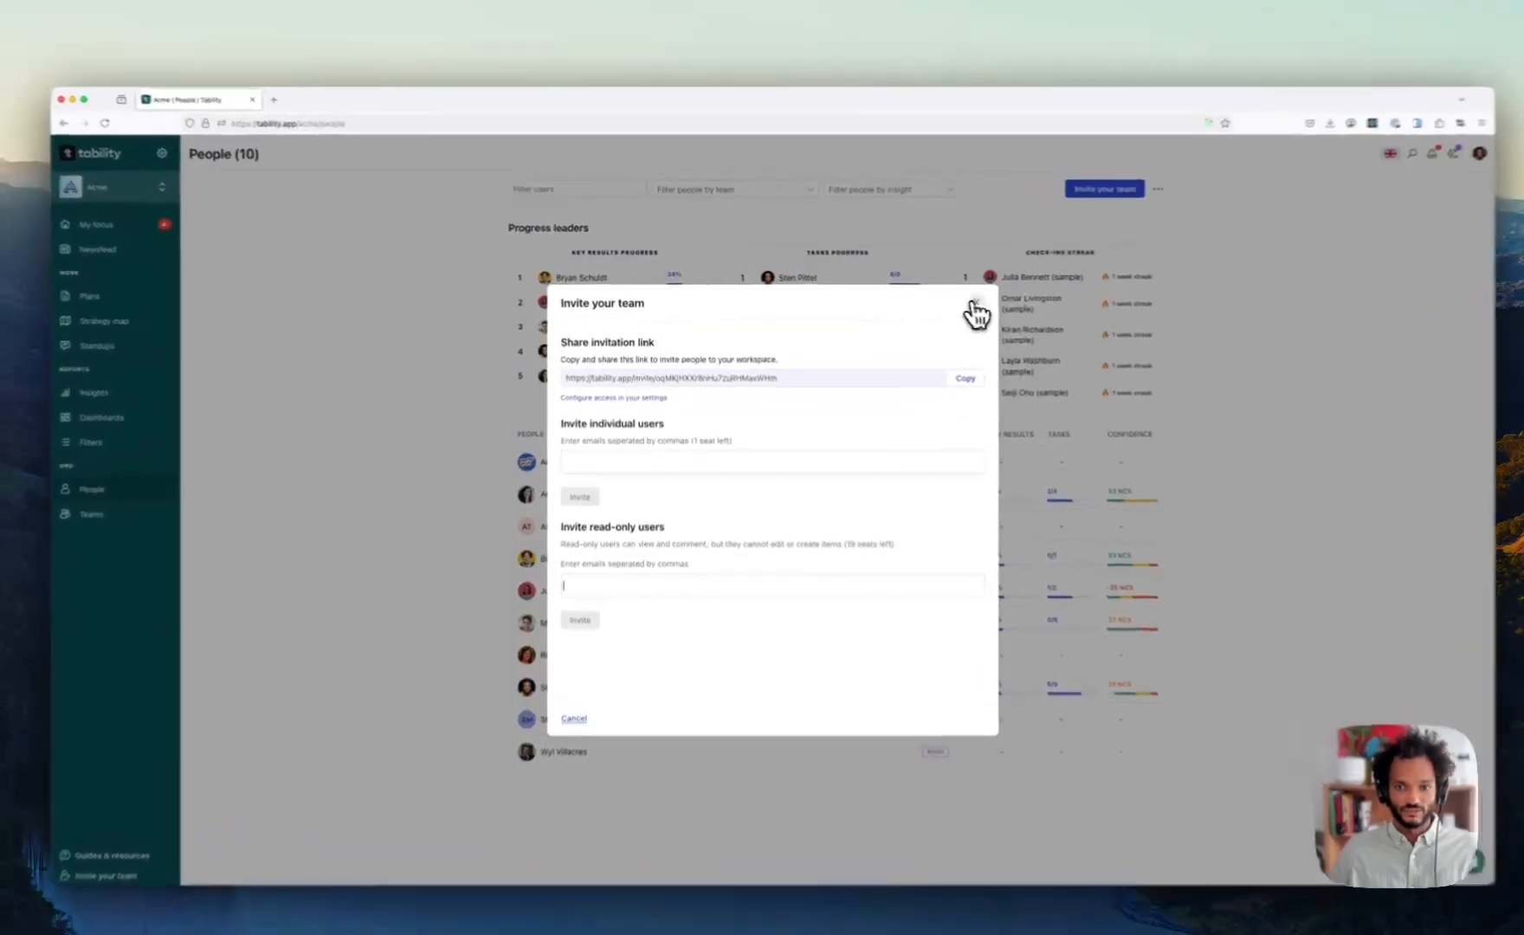
pyautogui.click(948, 300)
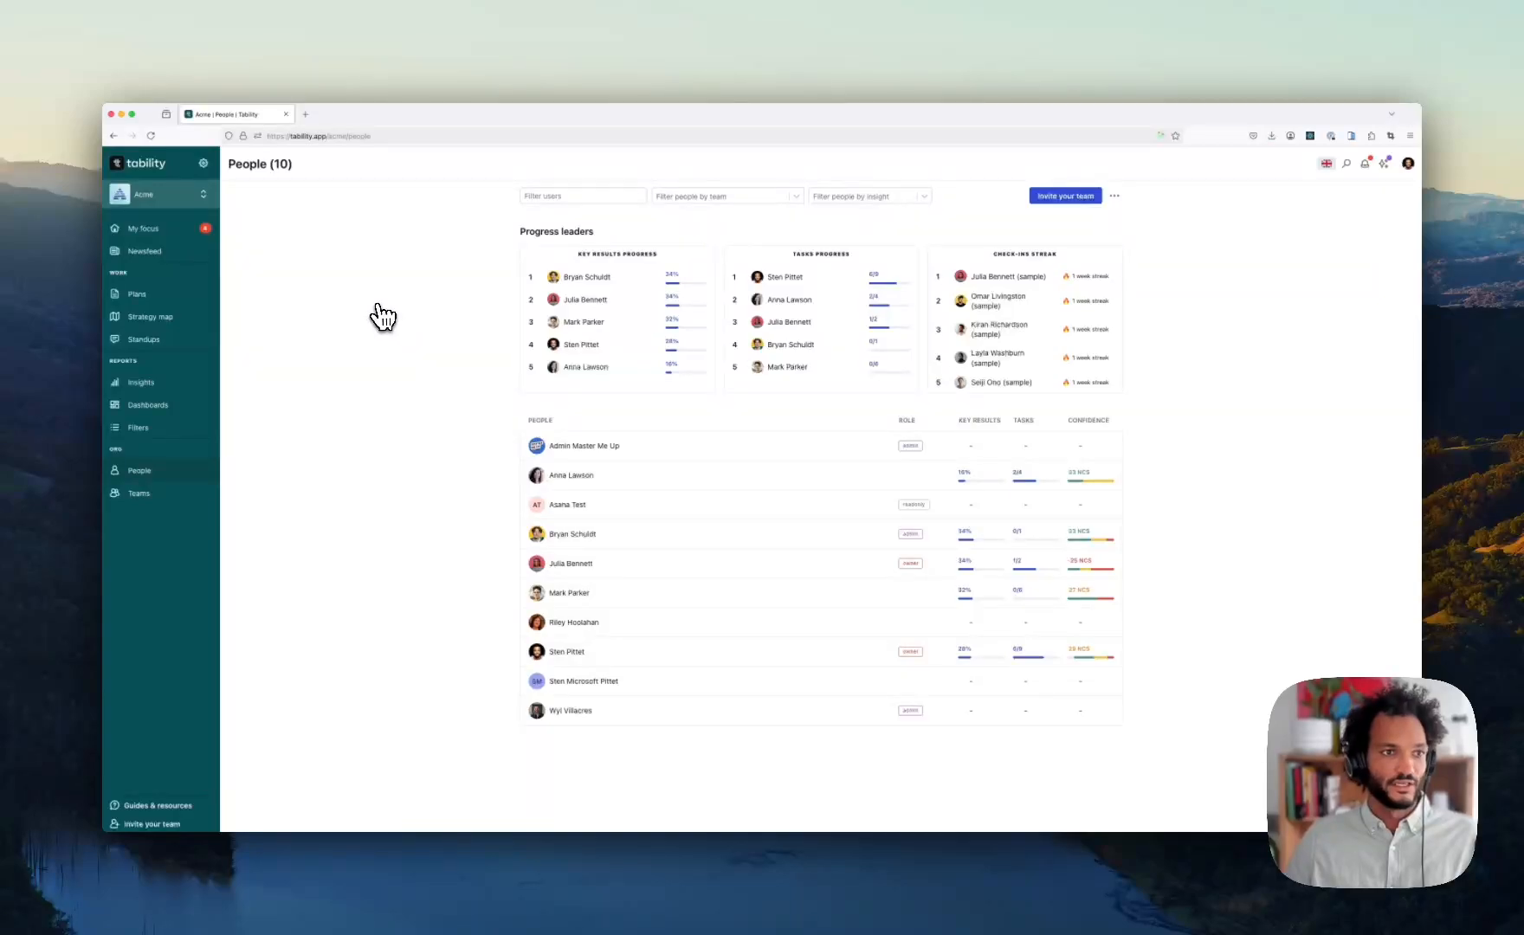
# - On the Plans list, expand Company OKRs 2025 Q1's sub-plans and fold Company OKRs 2024 Q4 back
pyautogui.click(137, 293)
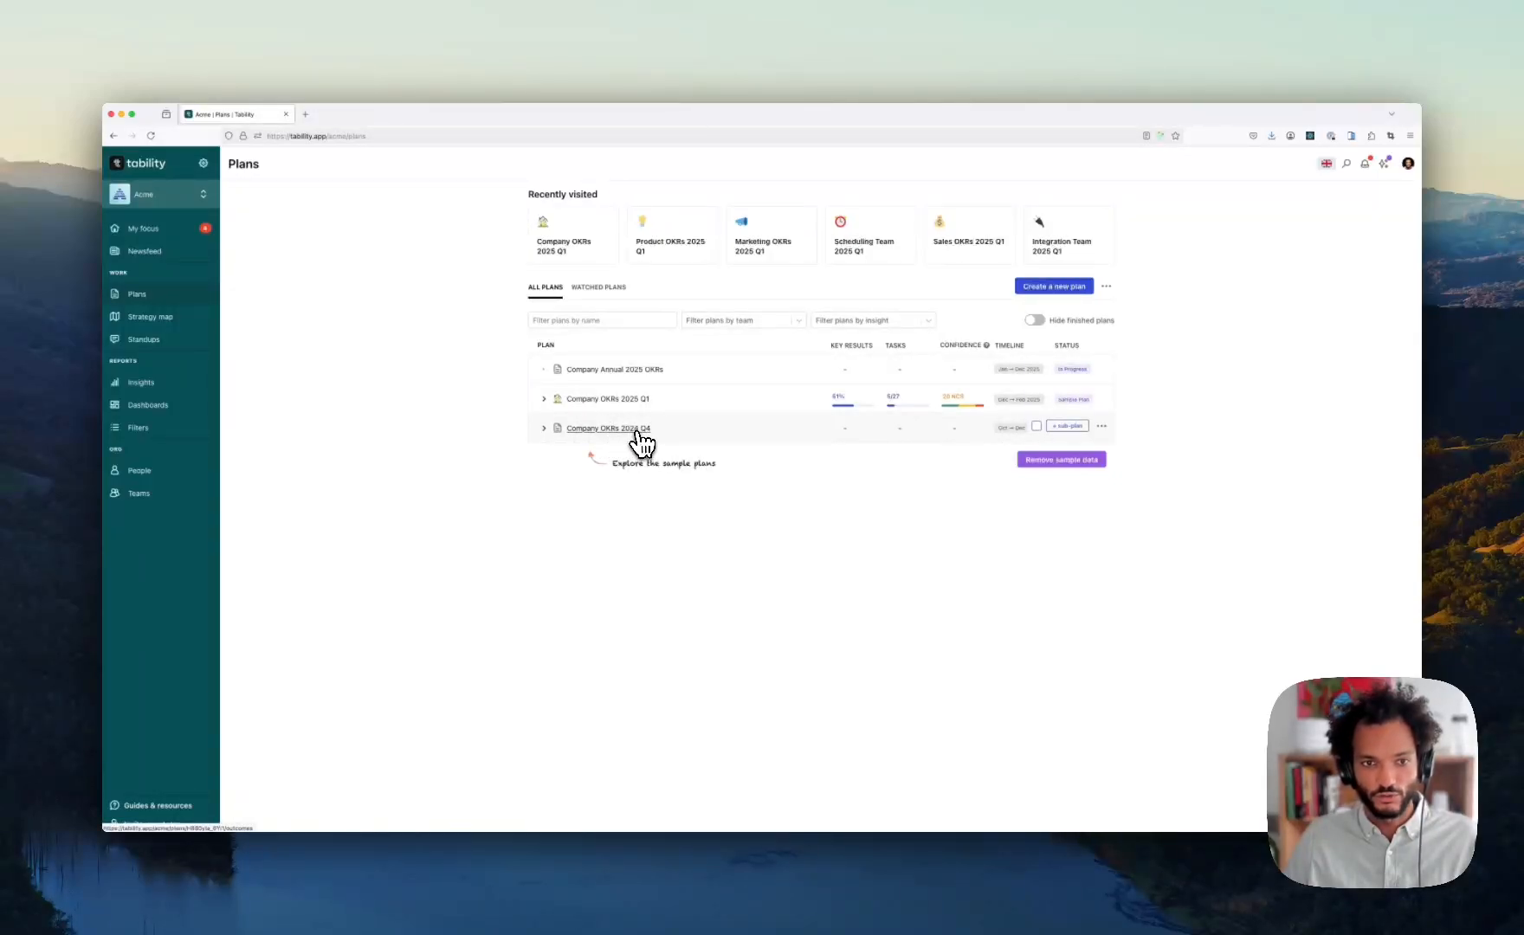
pyautogui.click(544, 428)
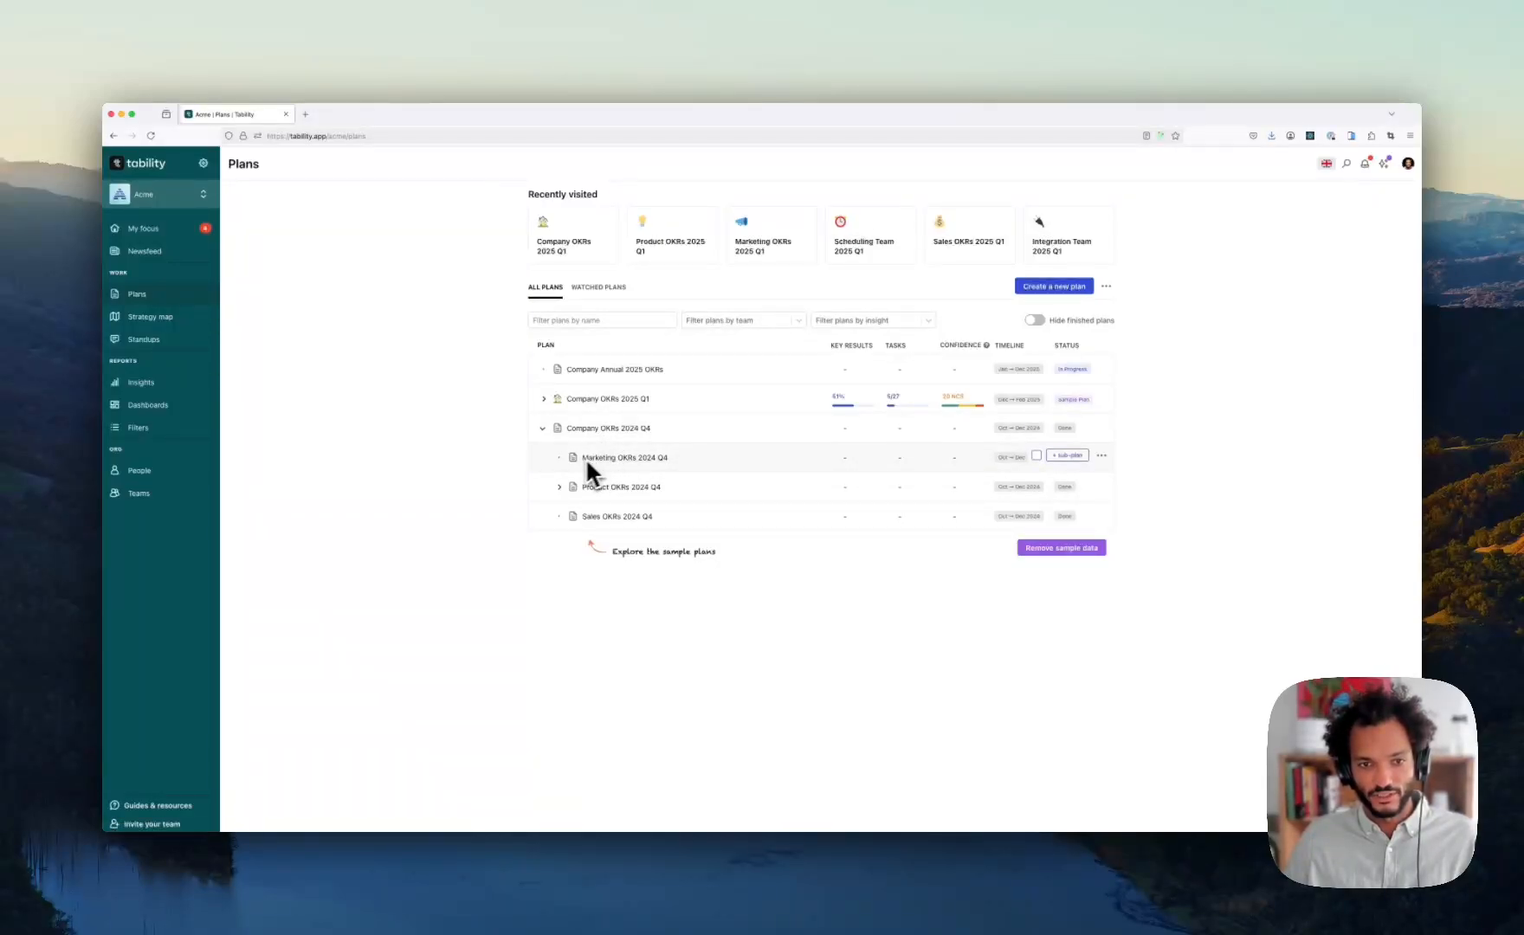
pyautogui.click(544, 399)
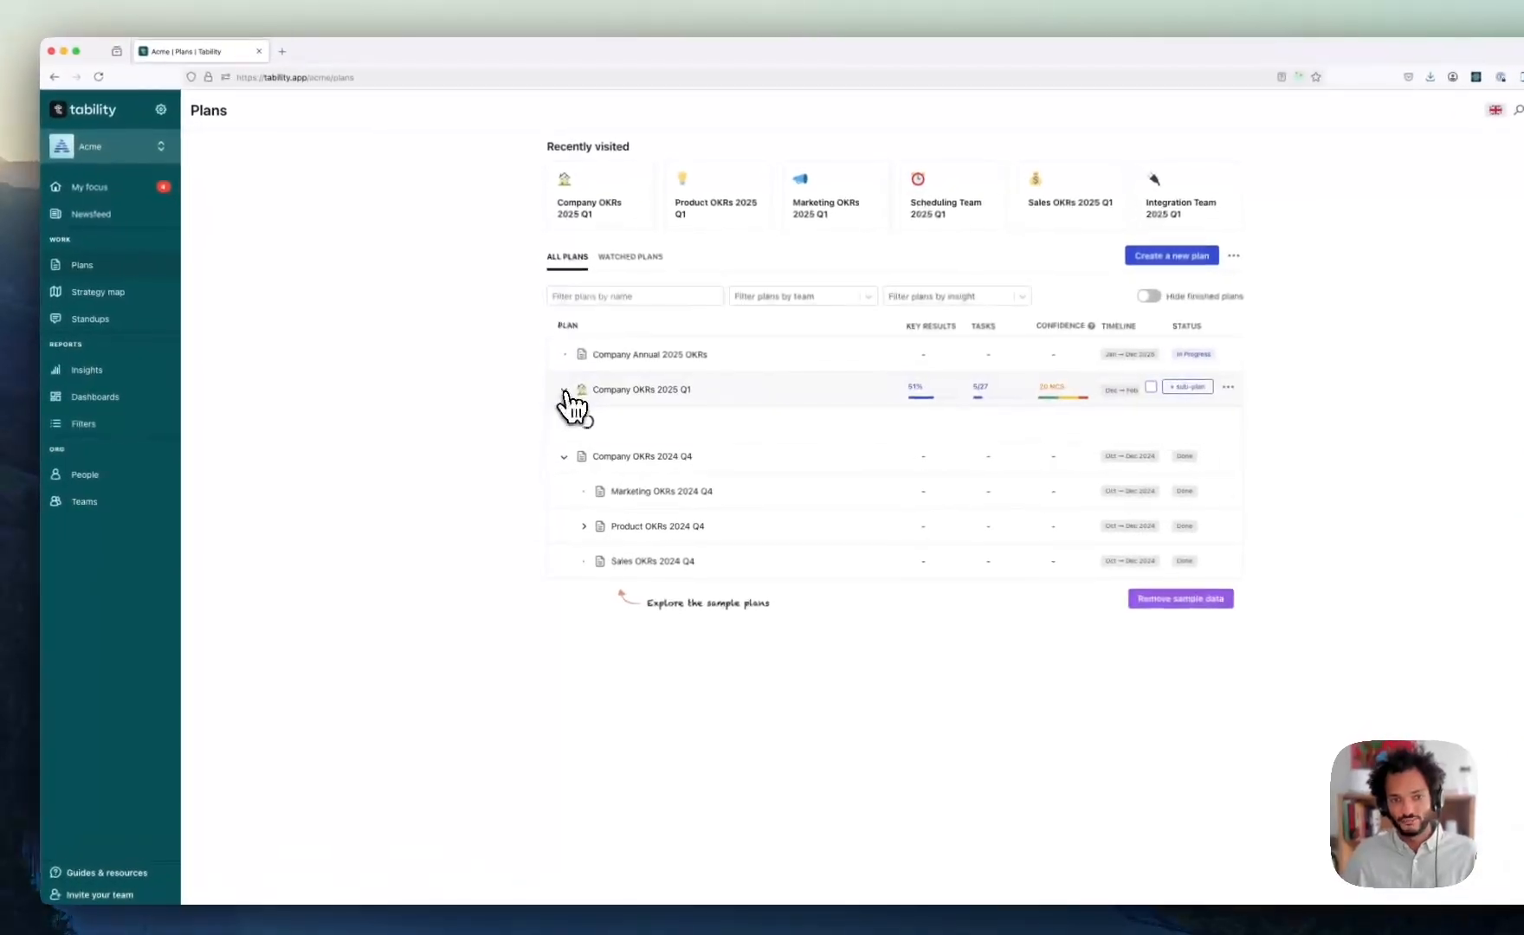
pyautogui.click(567, 601)
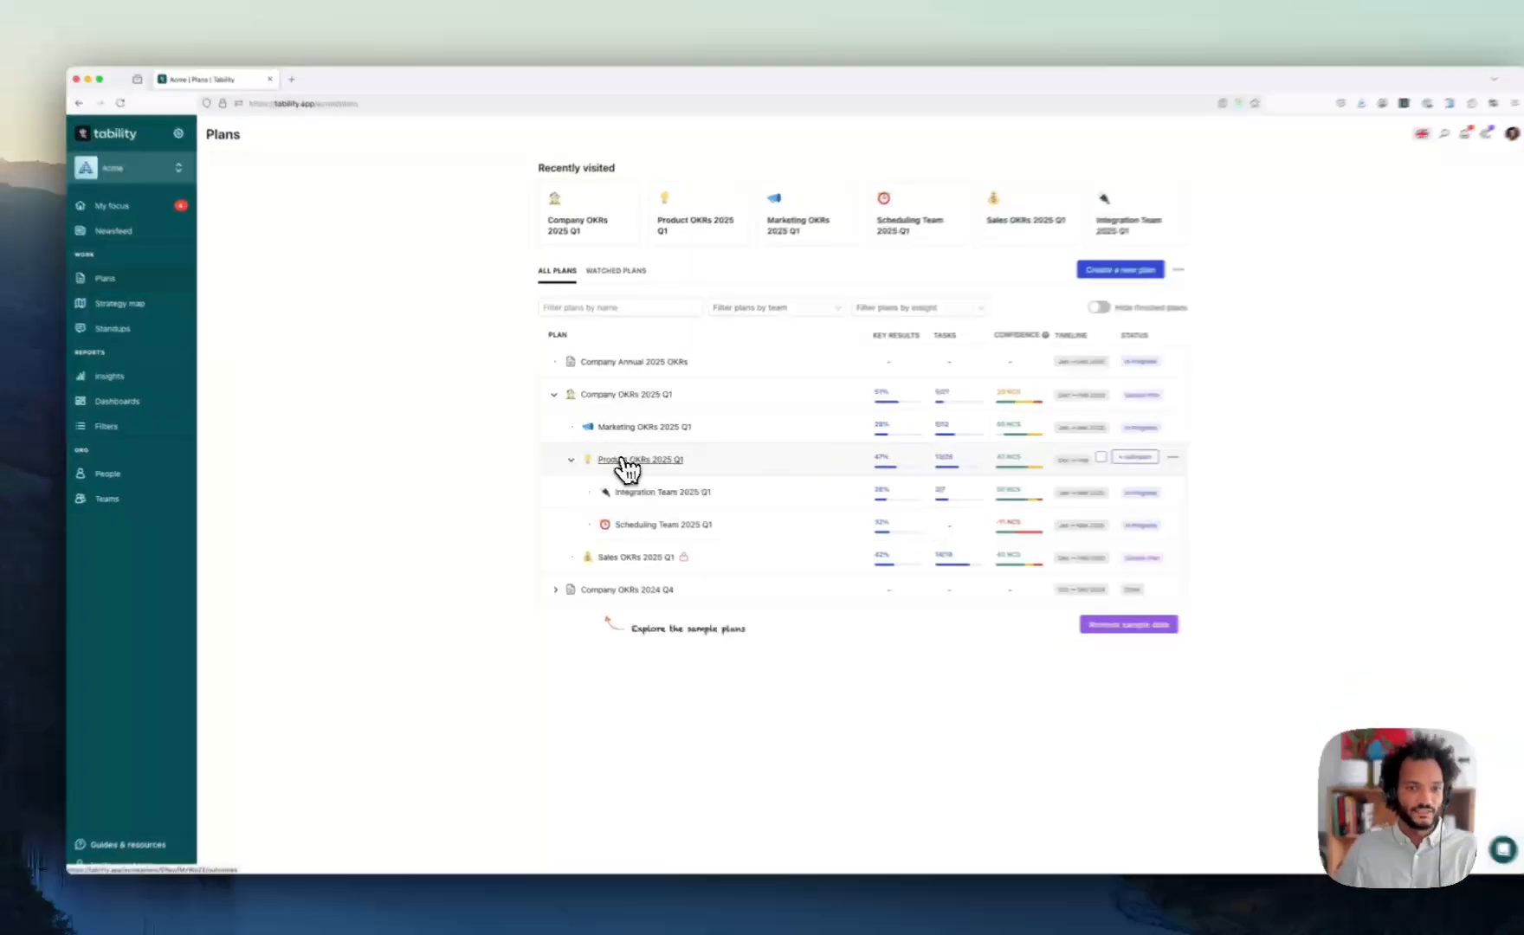
# - Open Product OKRs 2025 Q1 and view its minimap full screen, zooming and panning before exiting
pyautogui.click(623, 459)
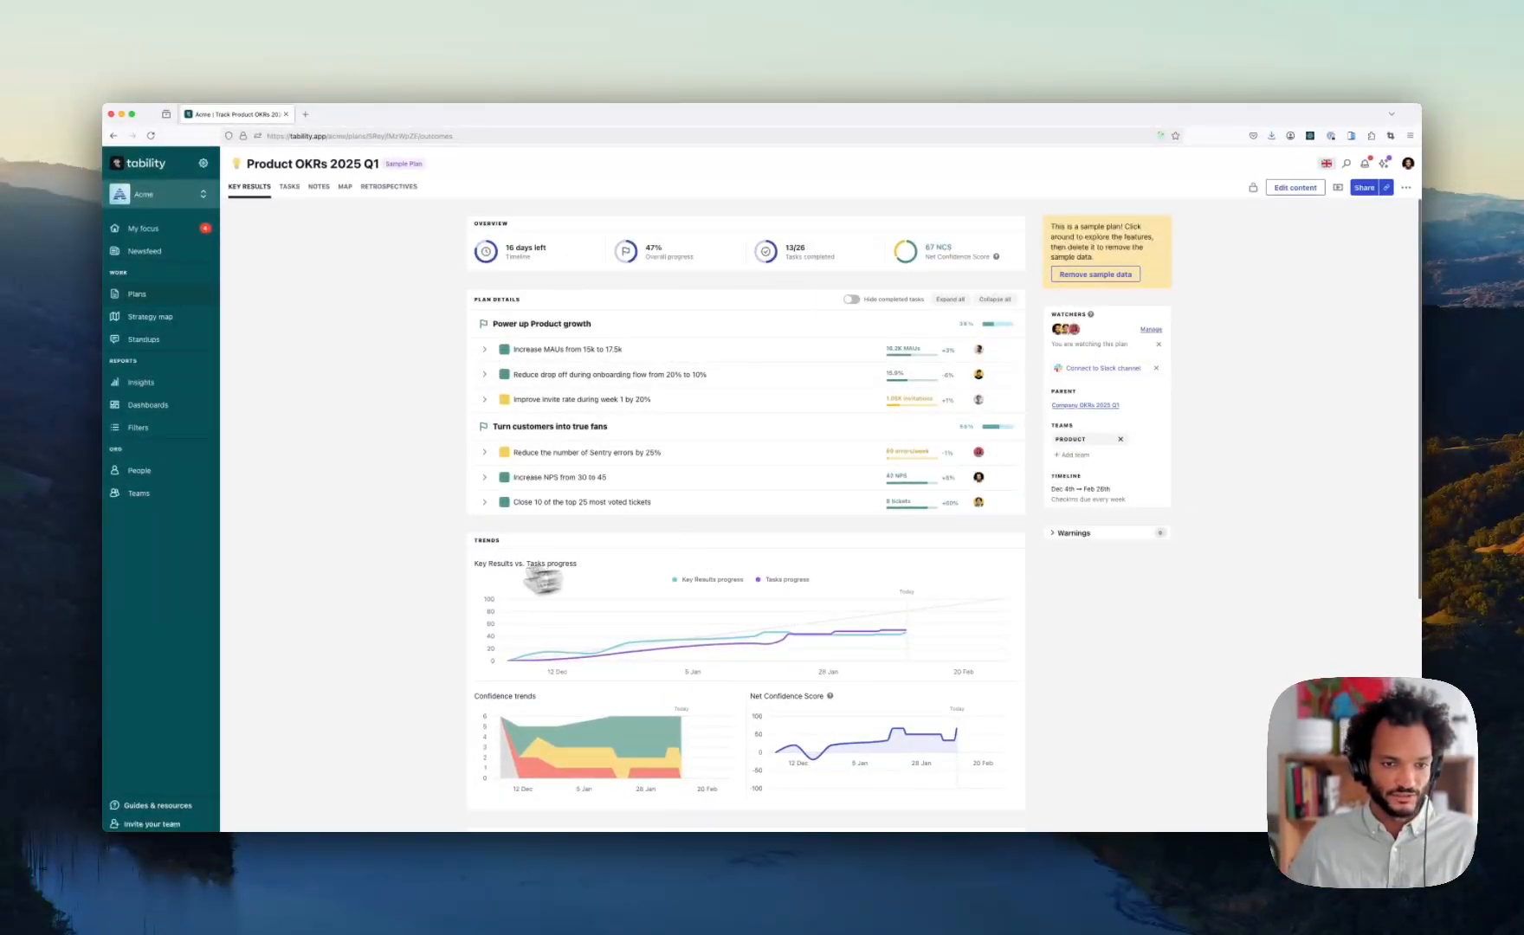
pyautogui.scroll(-8, 418, 591)
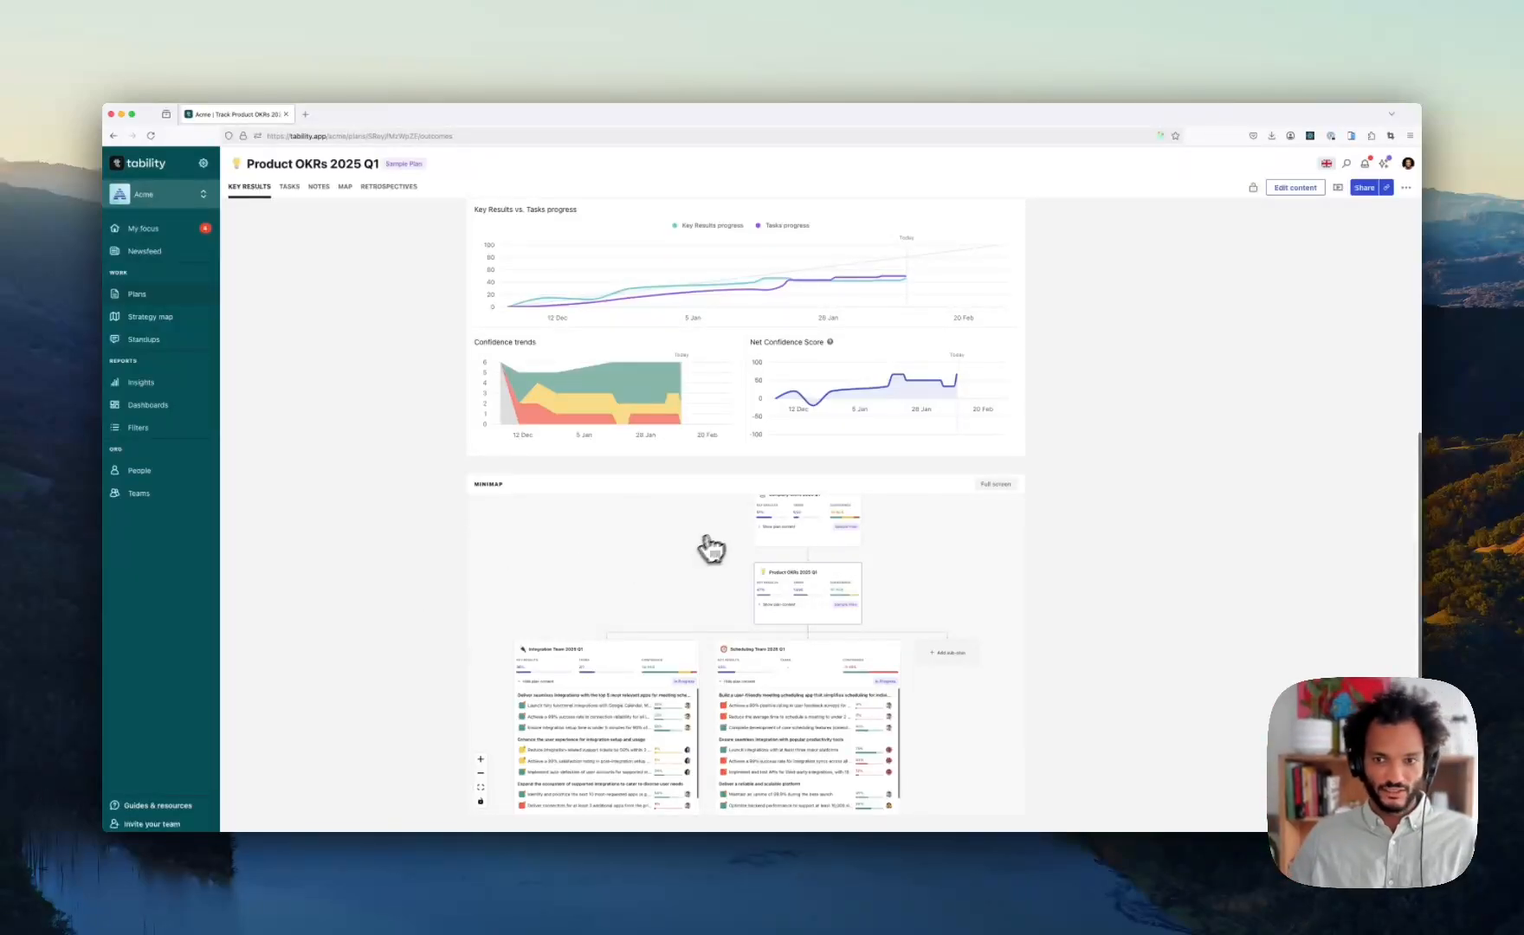
pyautogui.click(996, 485)
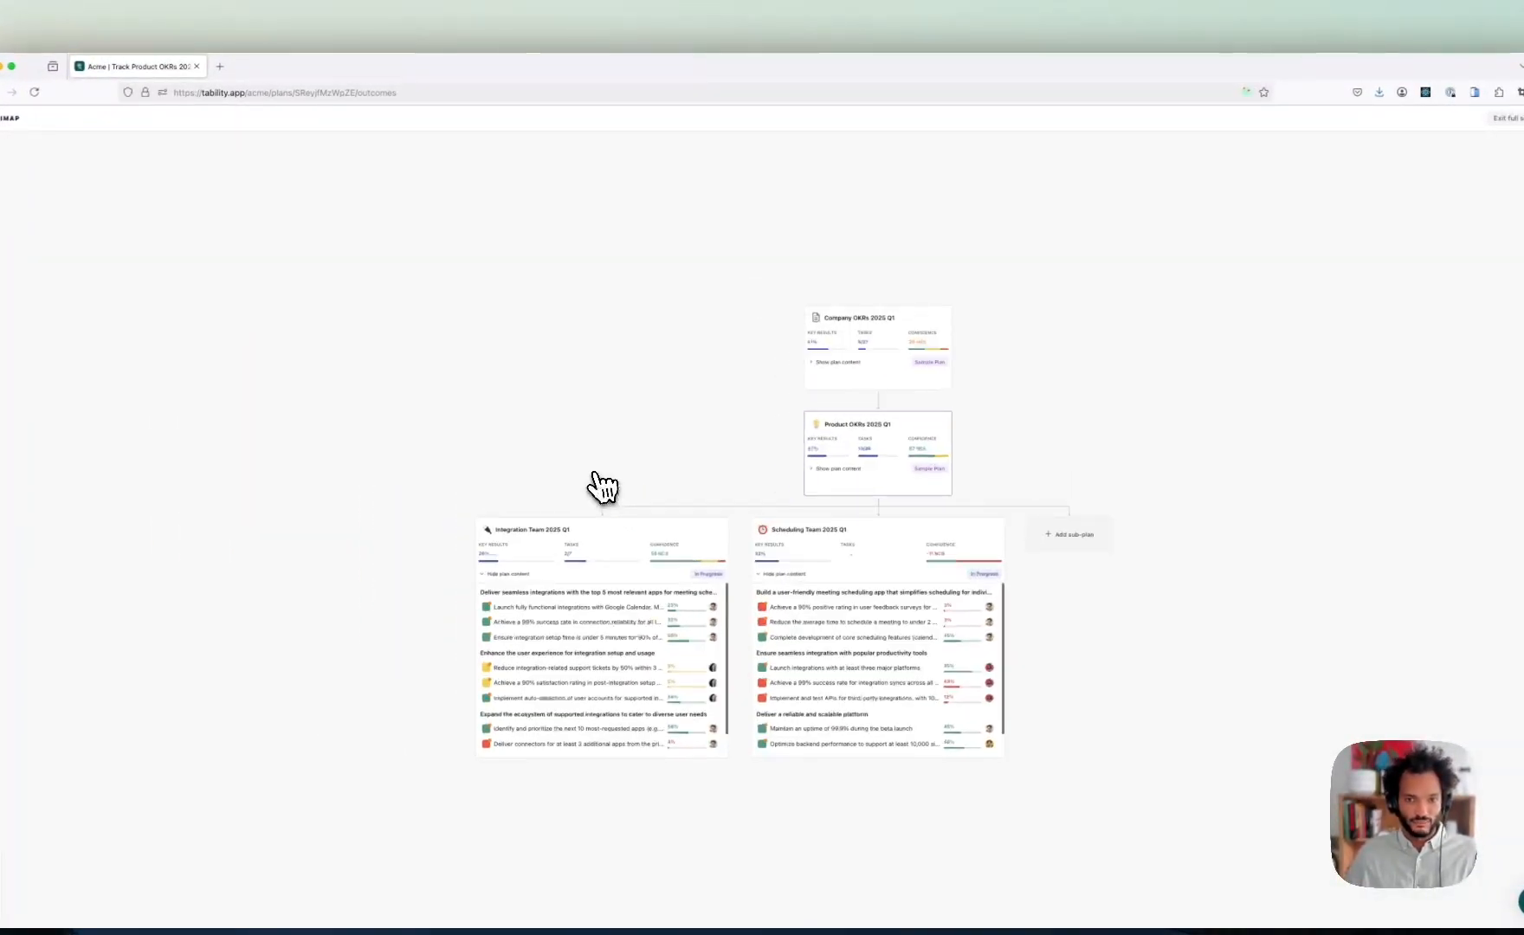
pyautogui.scroll(2, 599, 484)
pyautogui.moveTo(688, 406); pyautogui.dragTo(463, 310)
pyautogui.scroll(2, 464, 311)
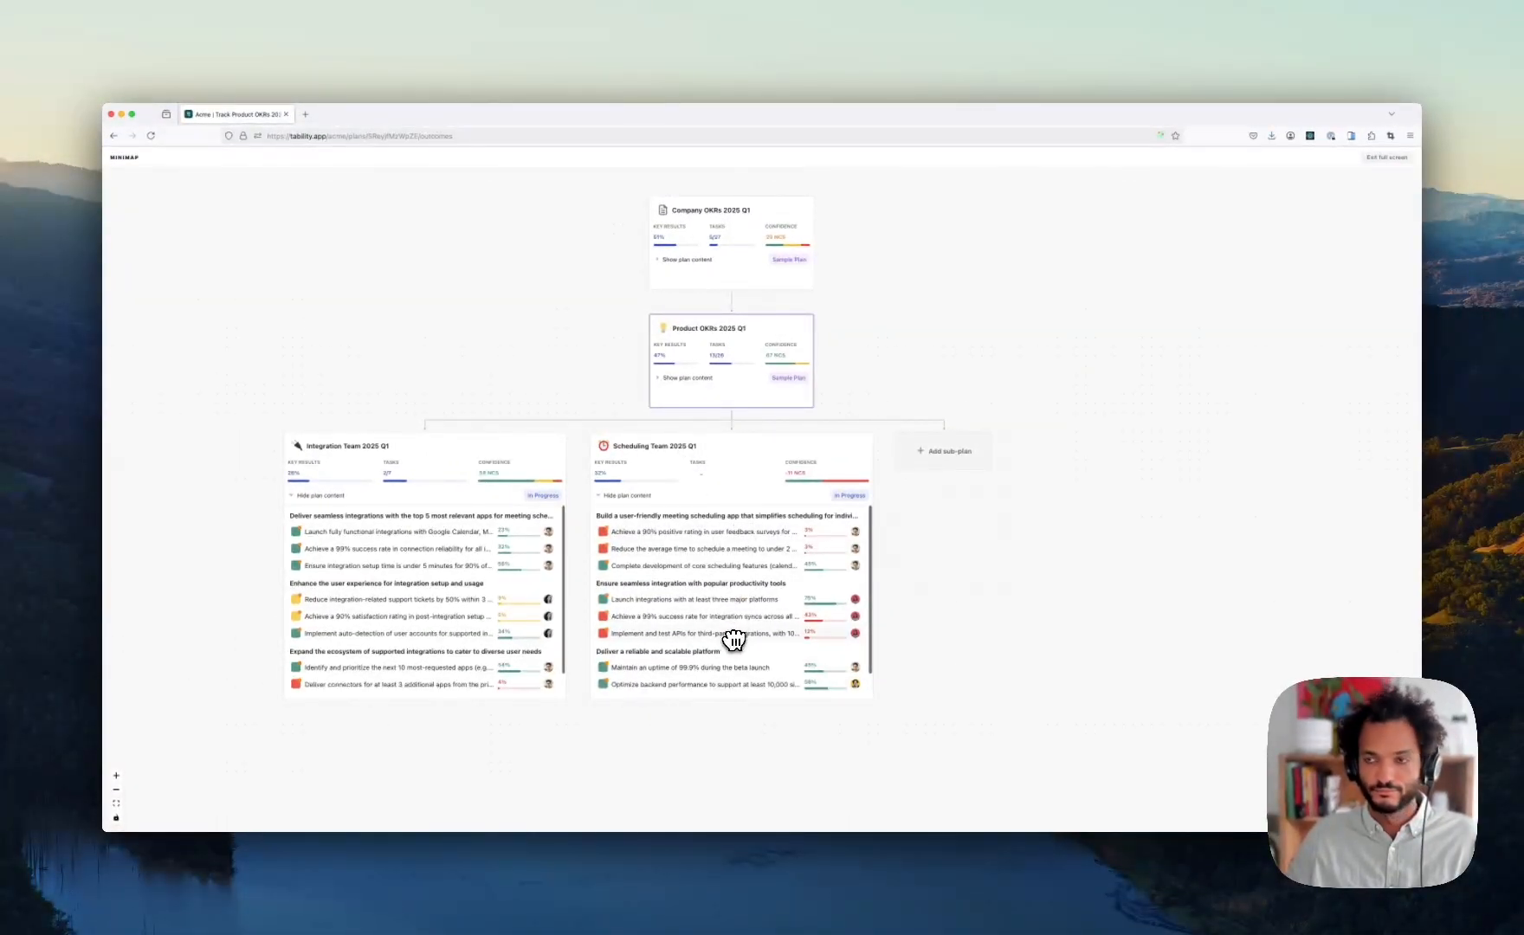
pyautogui.click(1387, 157)
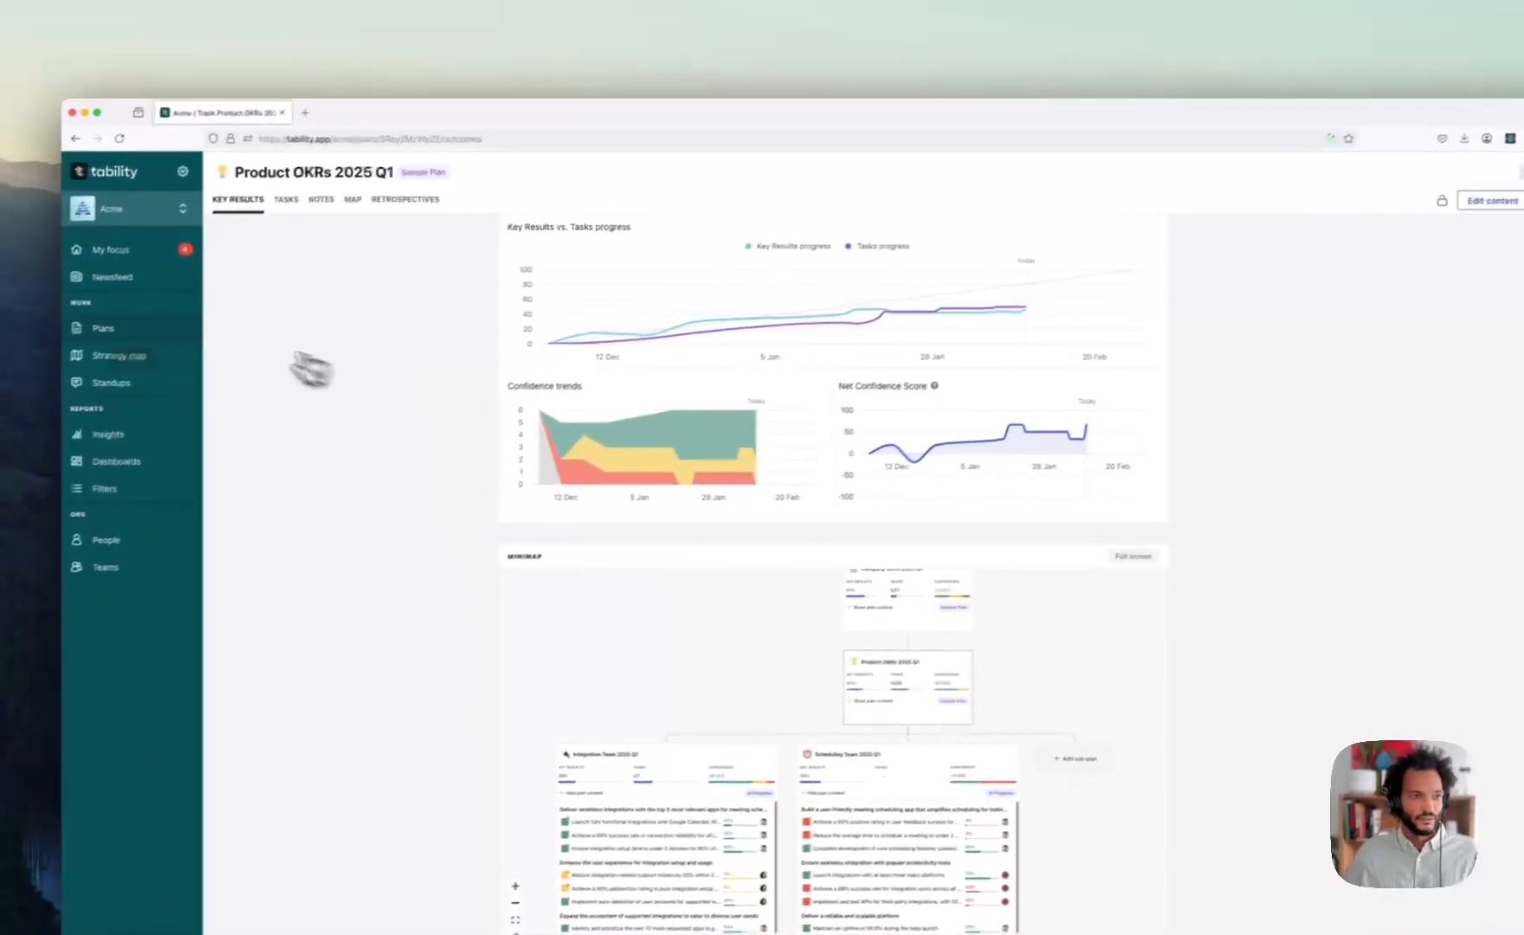
# - Back on Plans, briefly open Company OKRs 2025 Q1, then leave its sub-plan tree collapsed
pyautogui.click(130, 330)
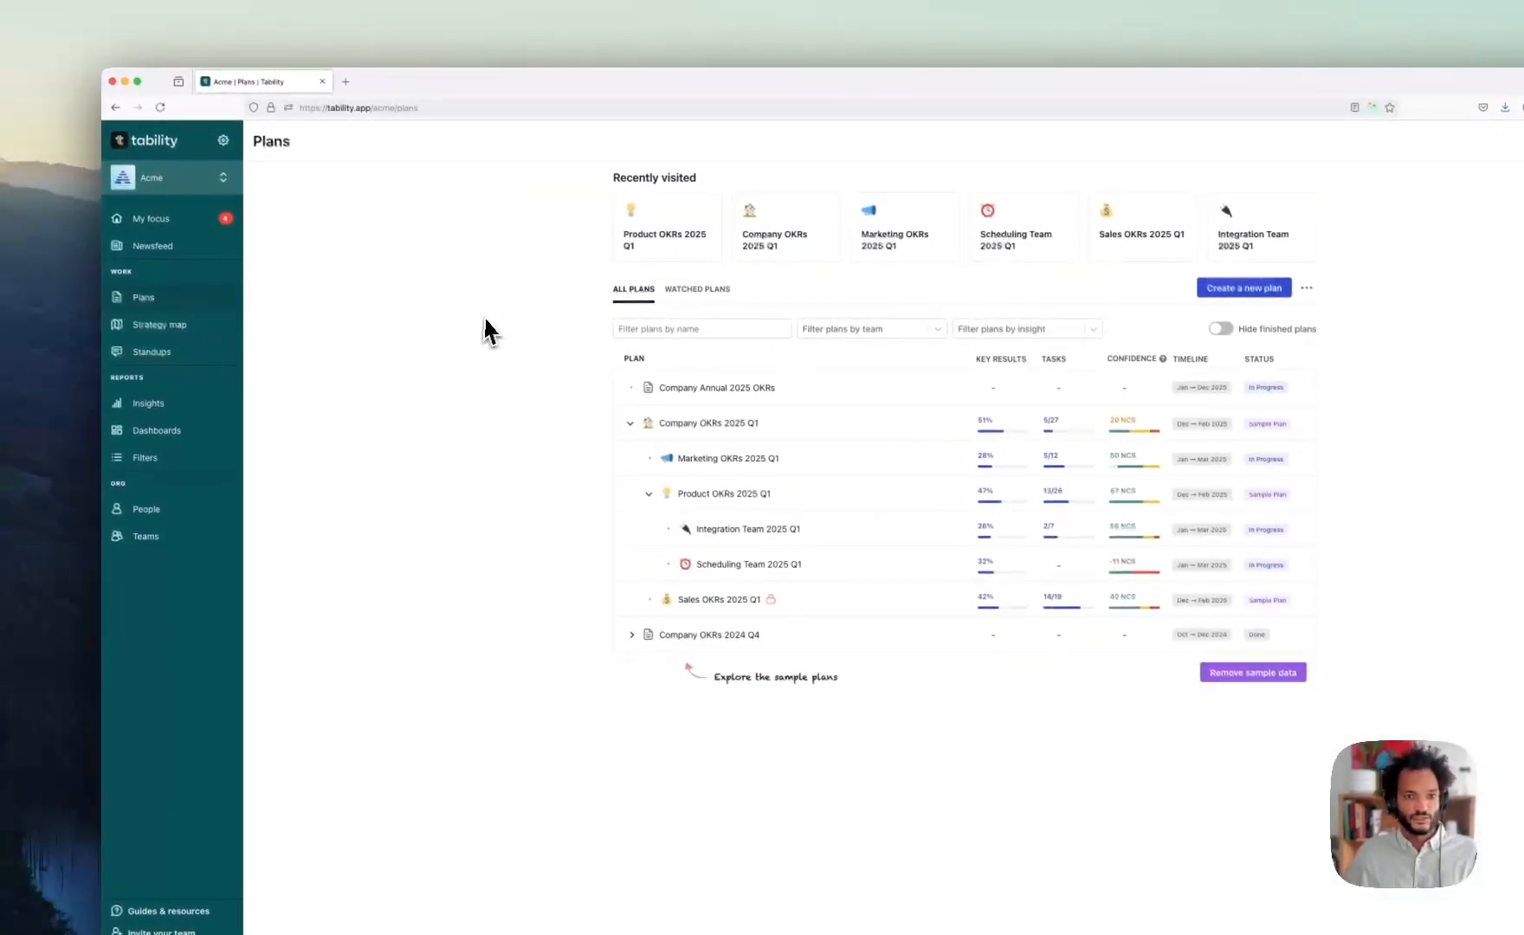
pyautogui.click(629, 425)
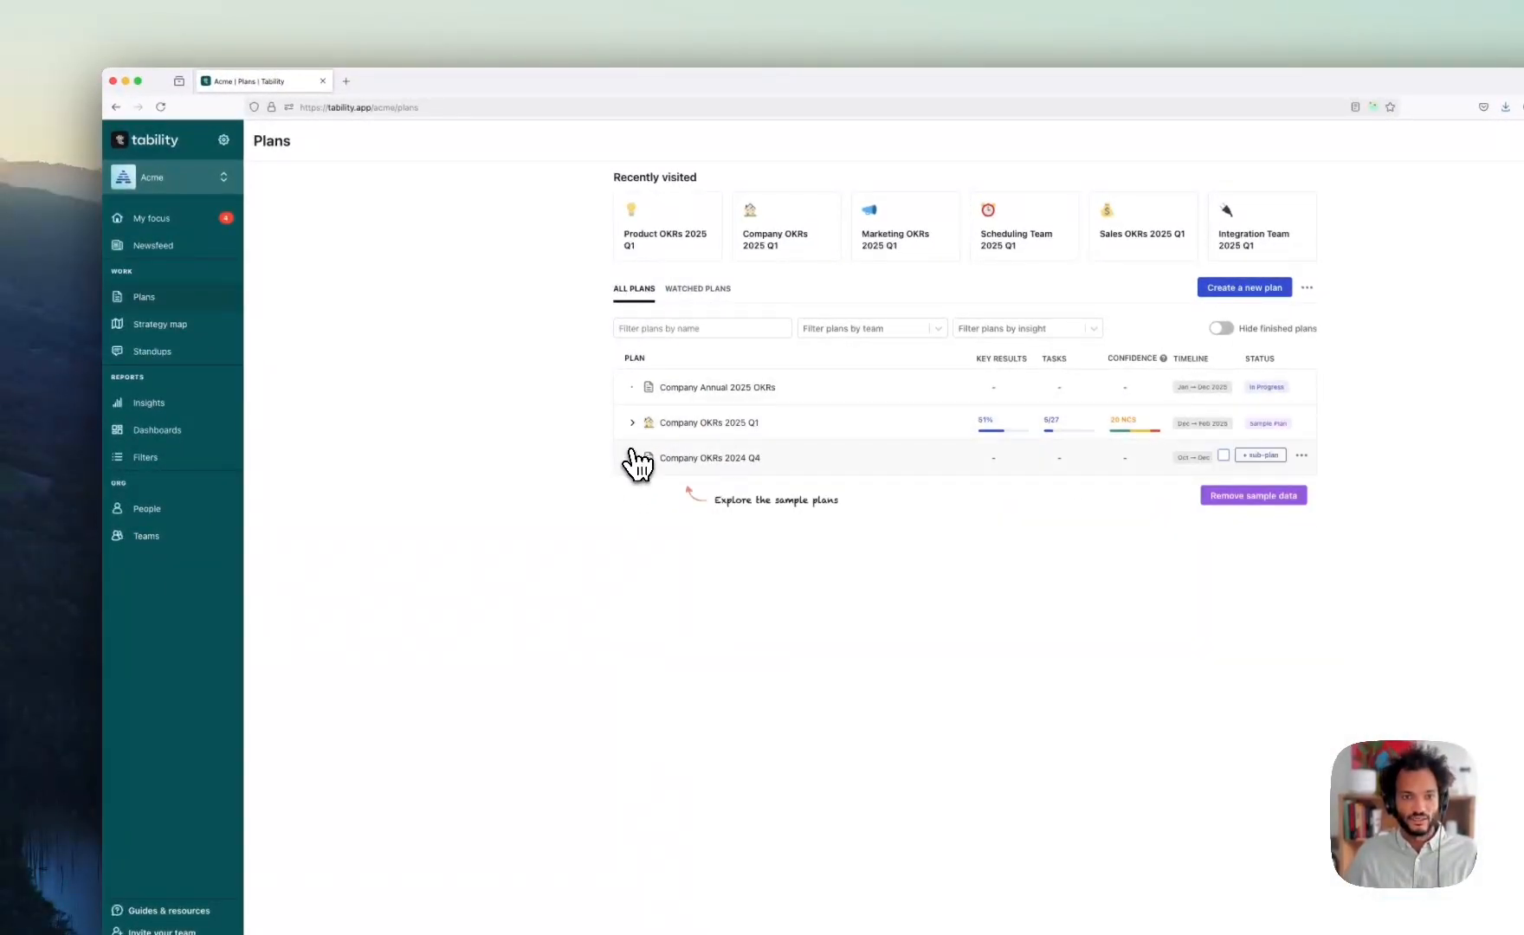
pyautogui.click(633, 423)
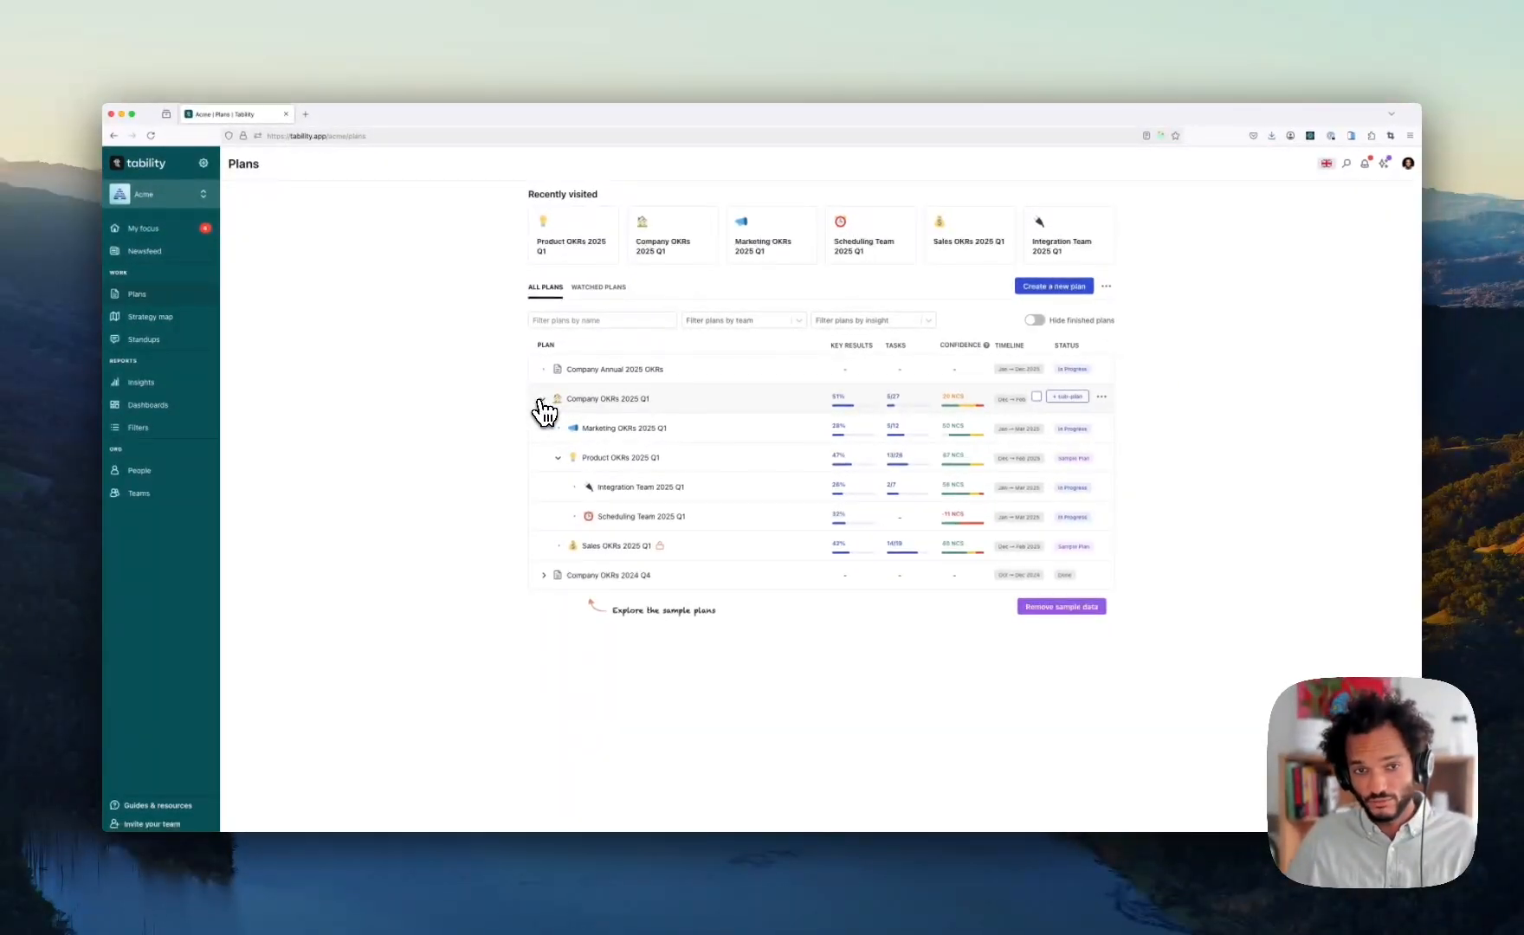
pyautogui.click(598, 399)
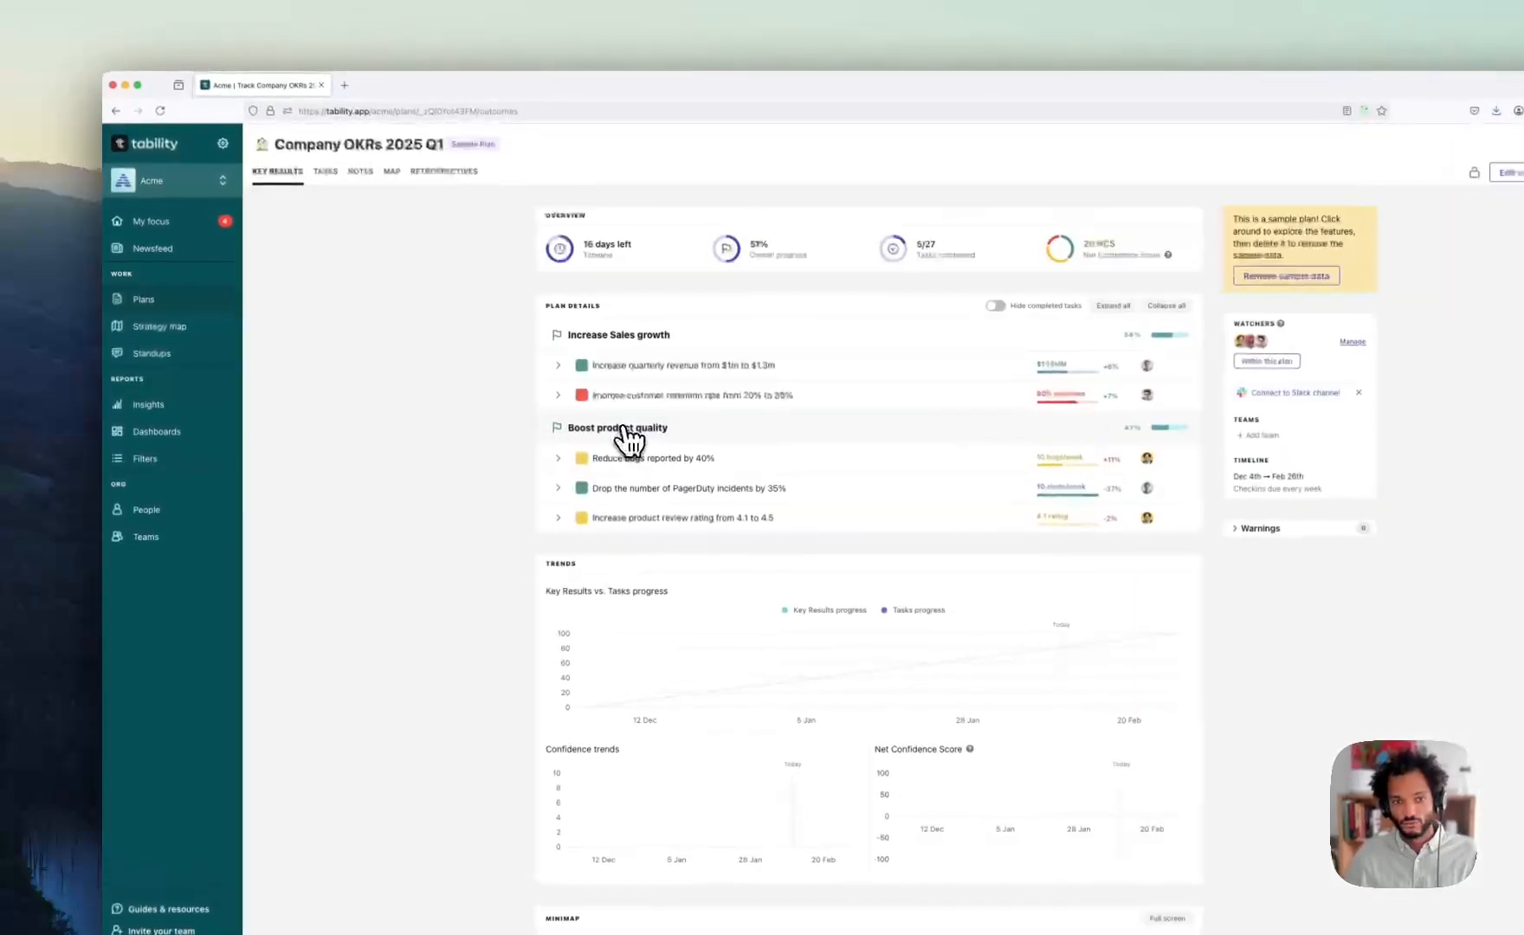
pyautogui.click(186, 305)
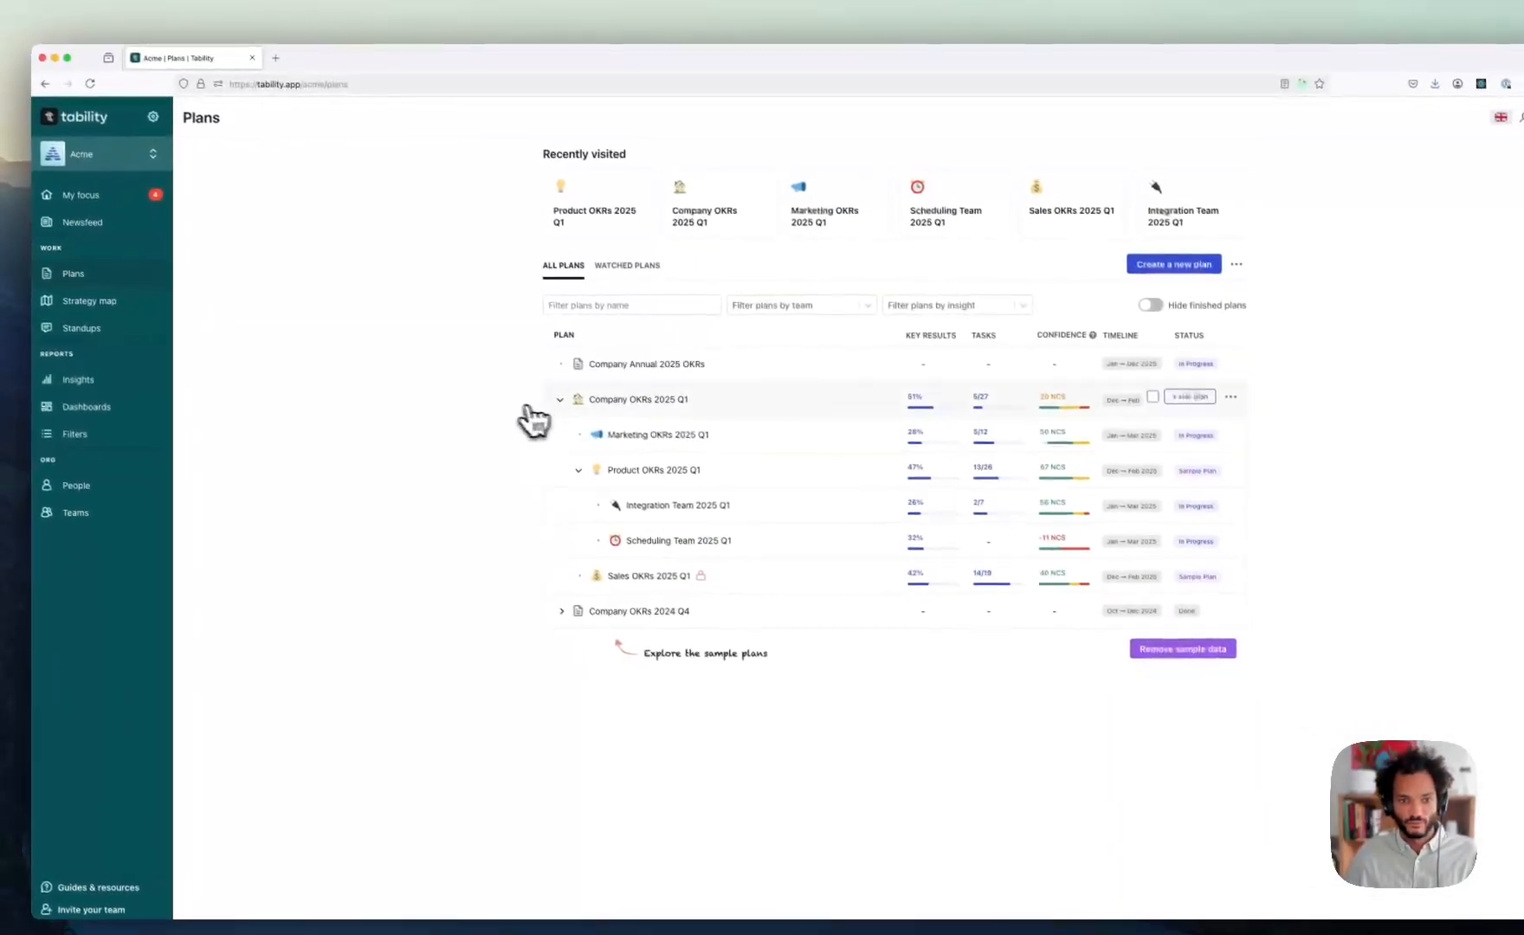
pyautogui.click(632, 426)
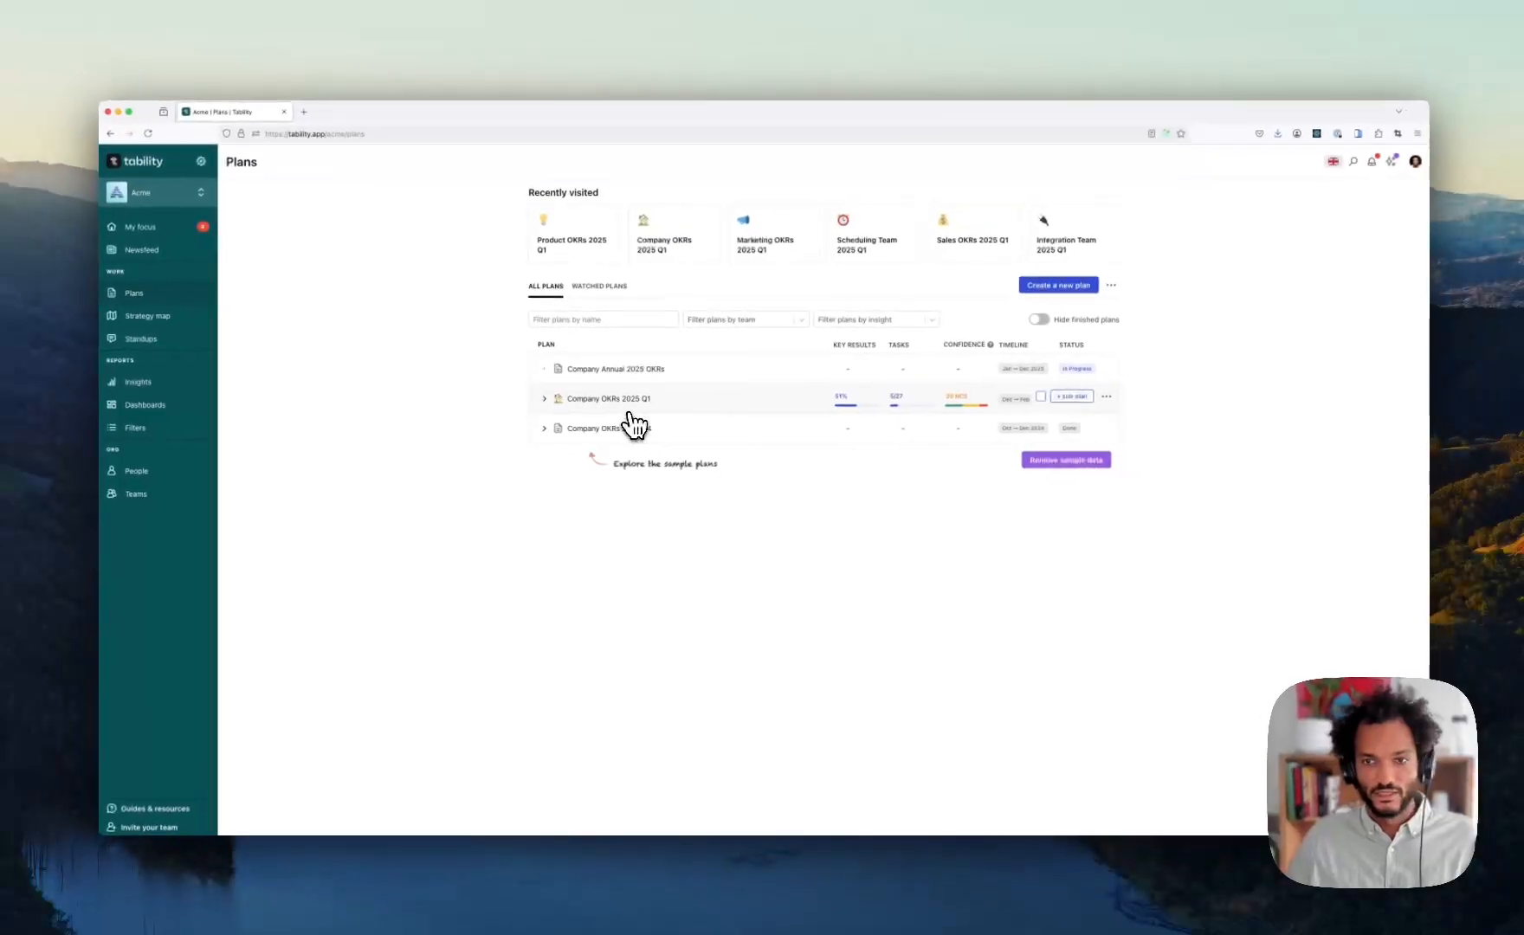
# - Create goals-and-initiatives plan 'Company OKRs Q2 2025' for next quarter, weekly check-ins, kept as draft
pyautogui.click(1062, 288)
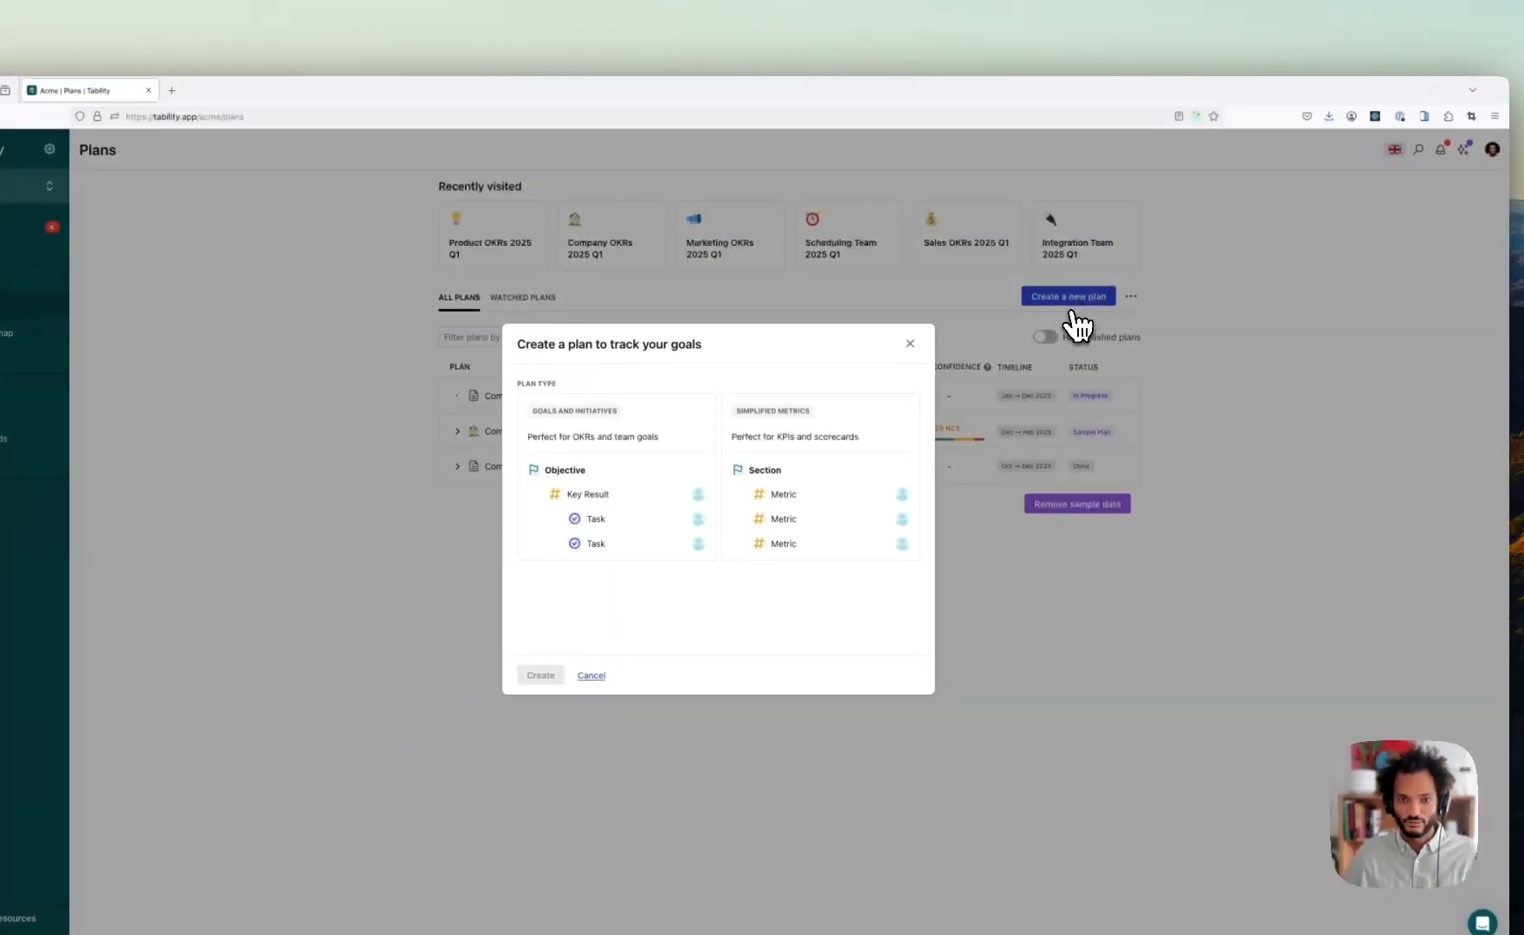
pyautogui.click(681, 414)
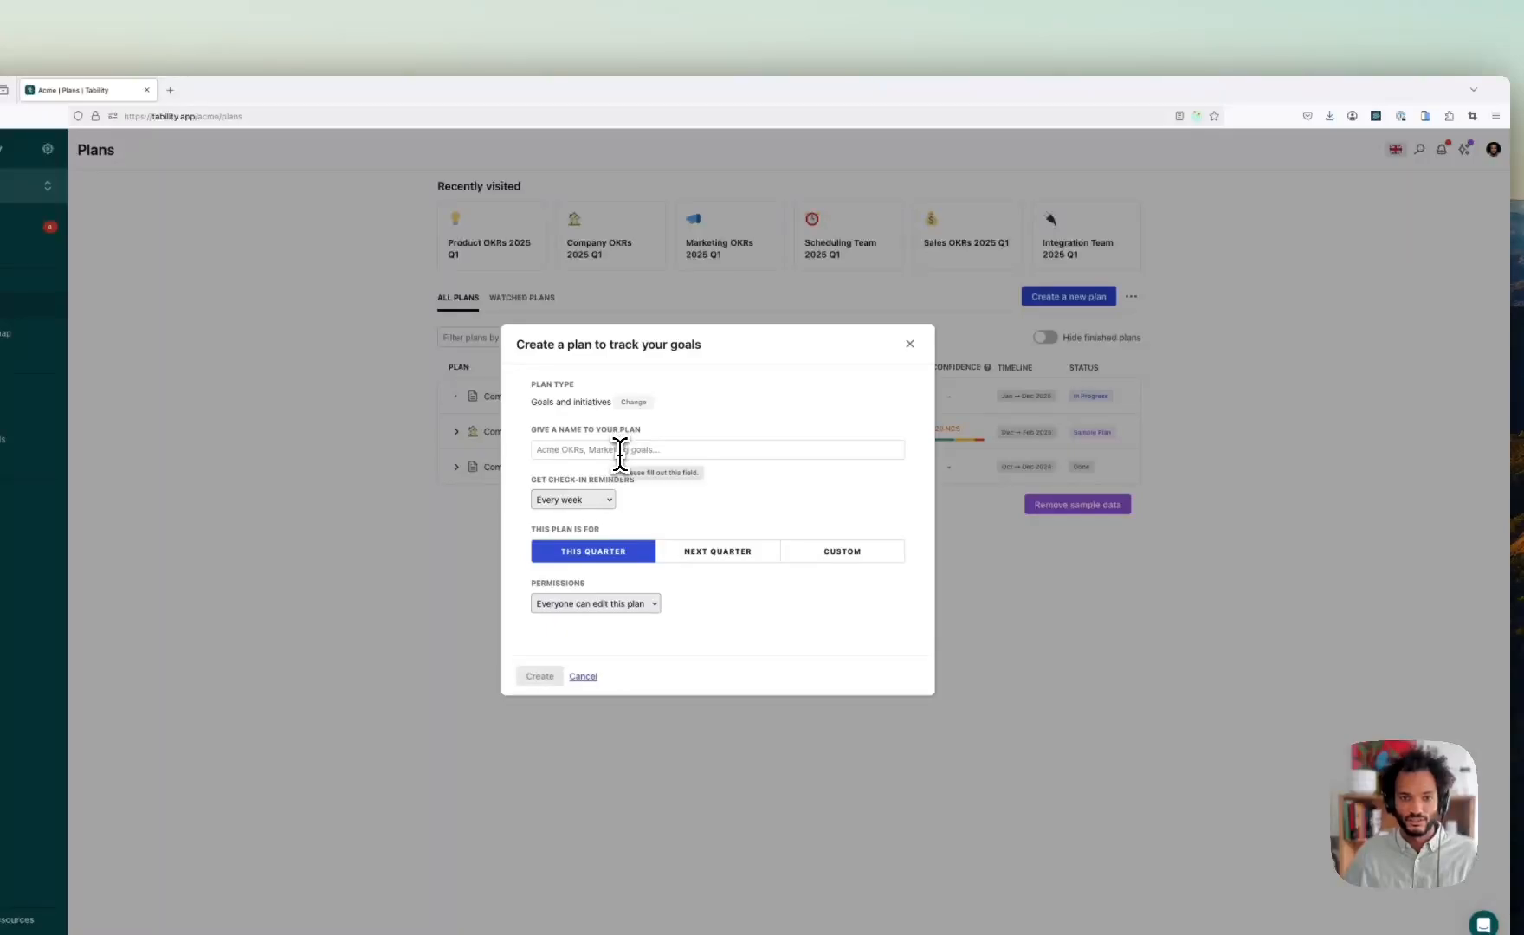
pyautogui.write('Compan')
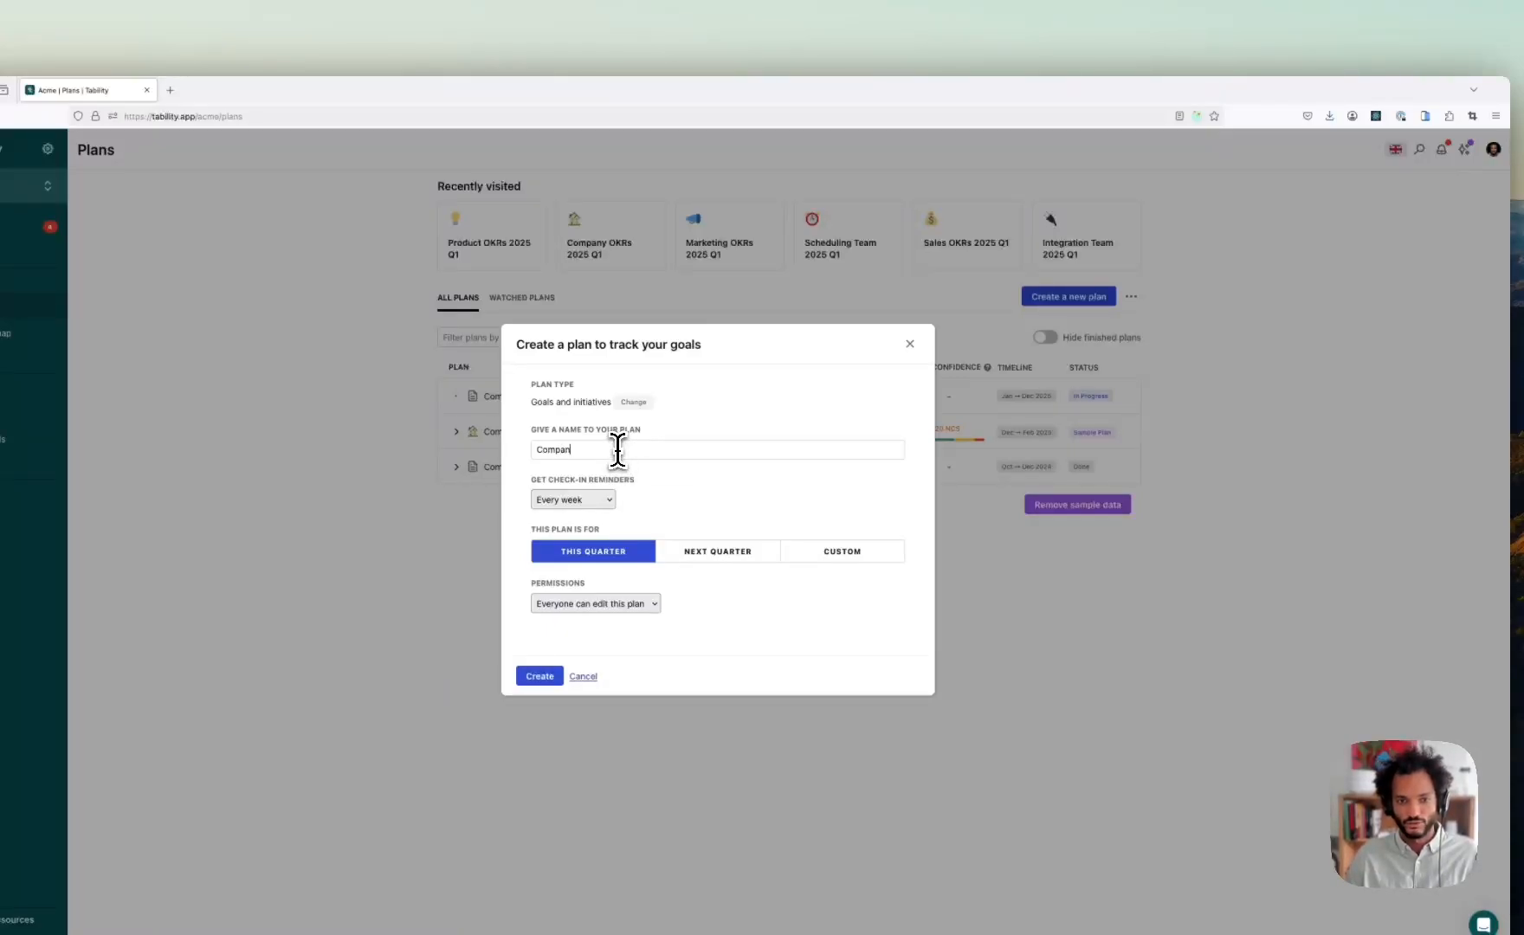
pyautogui.write('y OKRs Q2 2025')
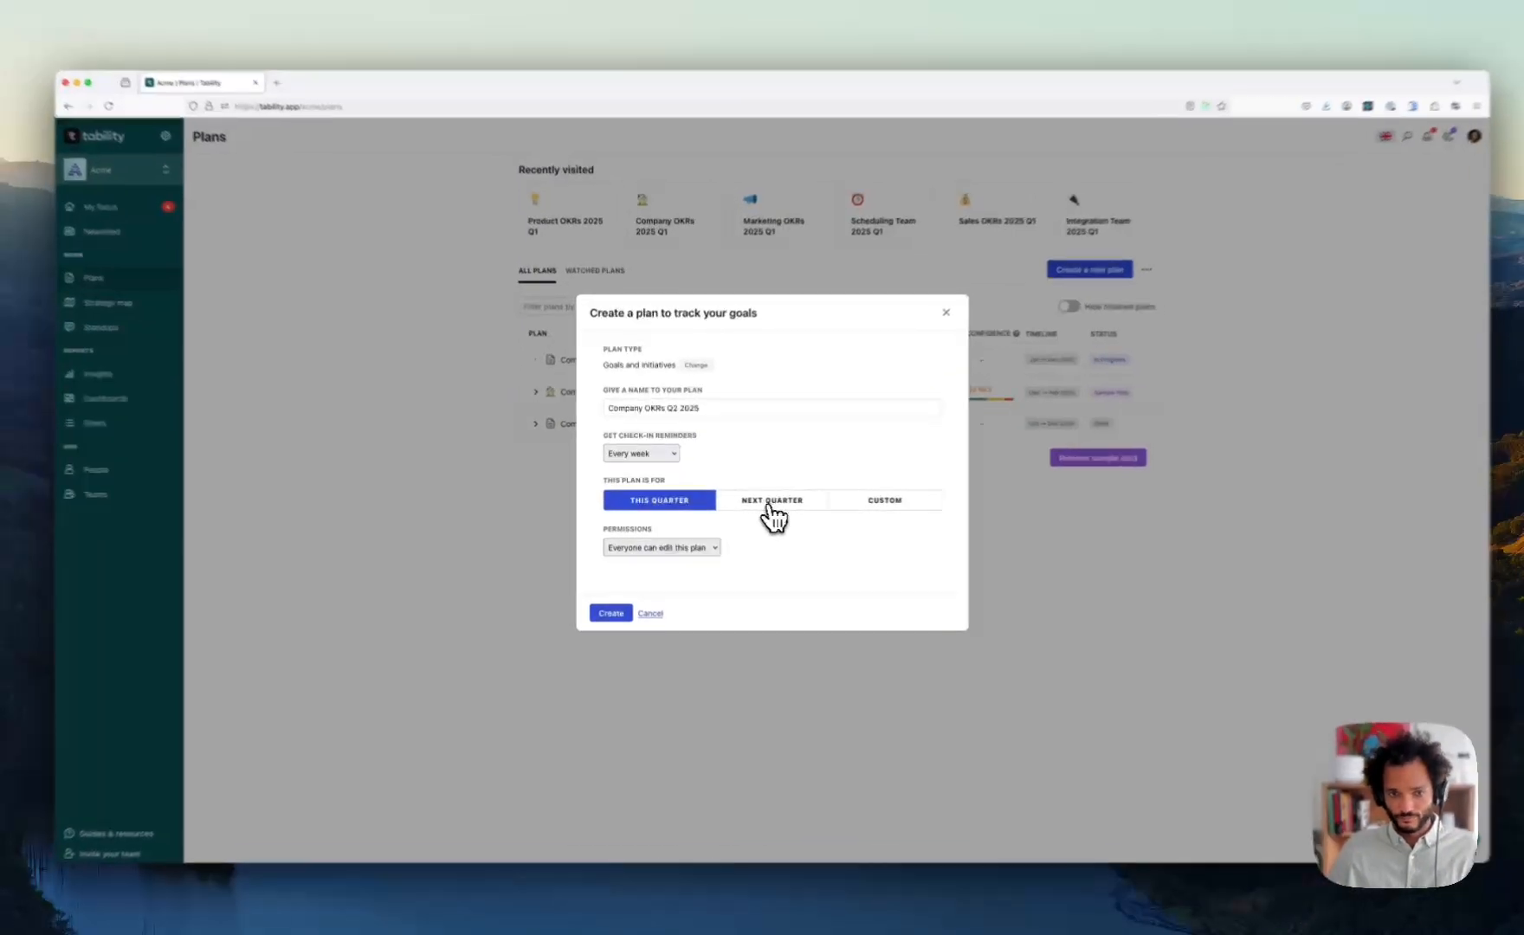
pyautogui.click(762, 504)
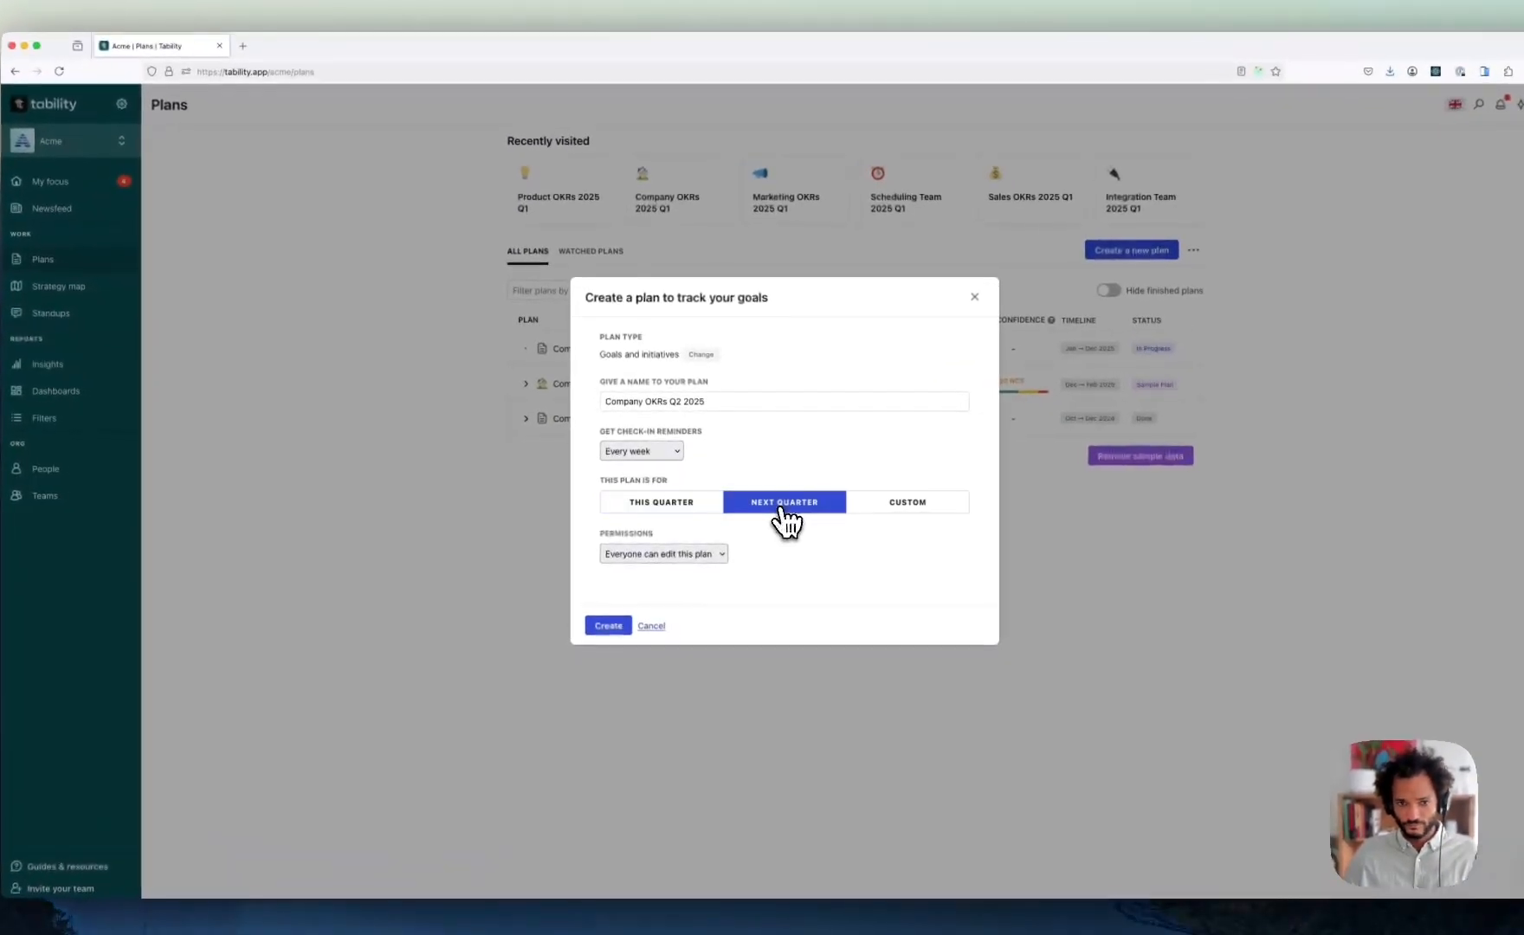
pyautogui.click(633, 452)
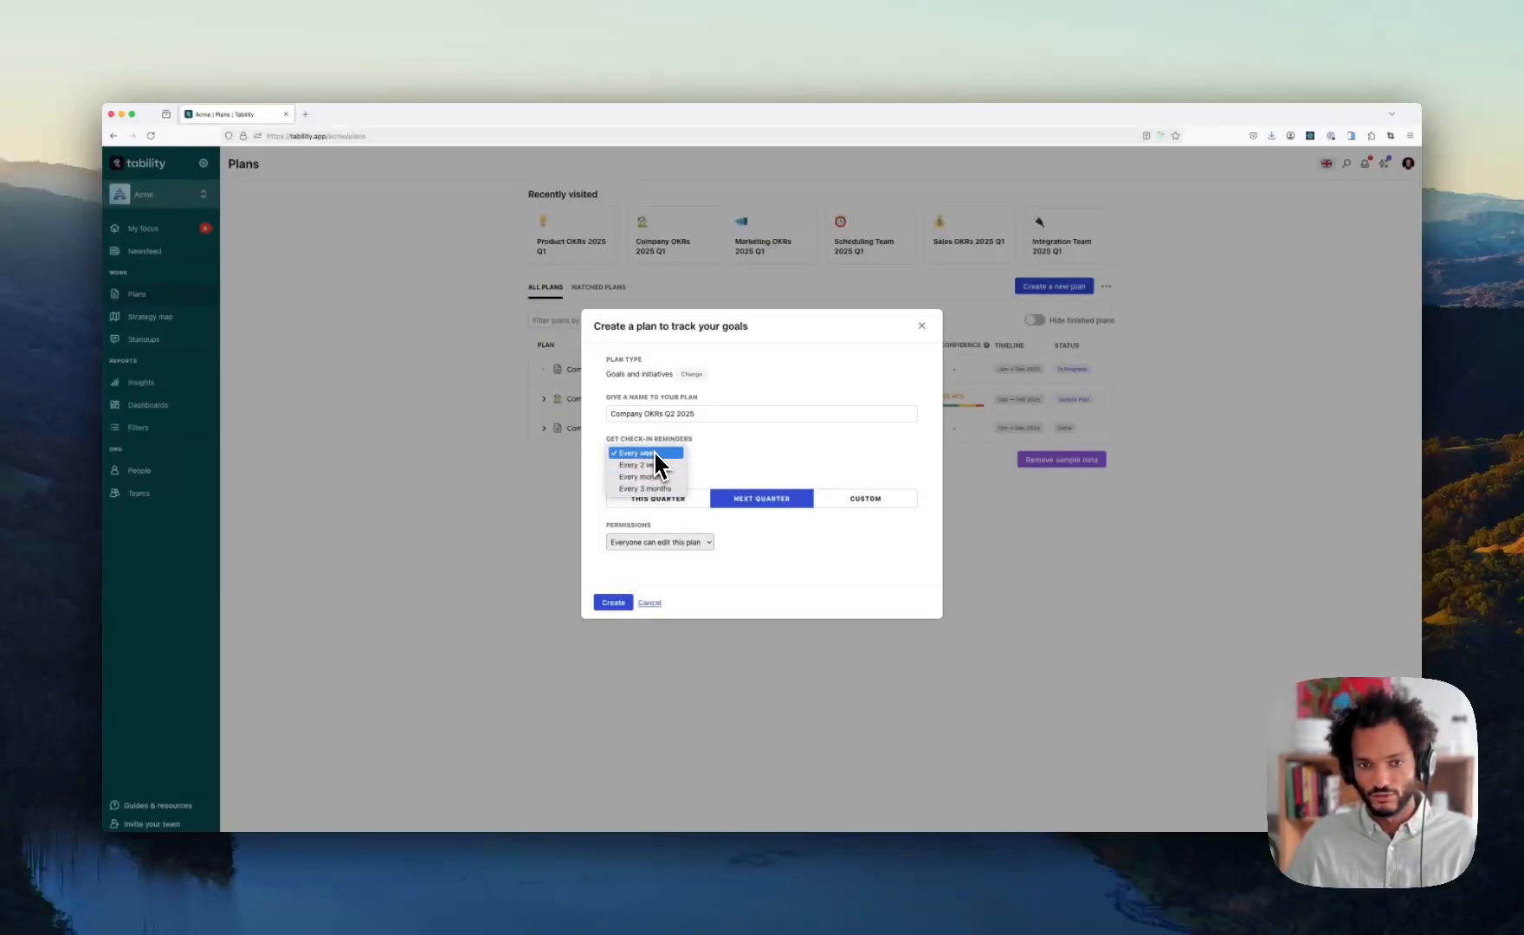
pyautogui.click(648, 453)
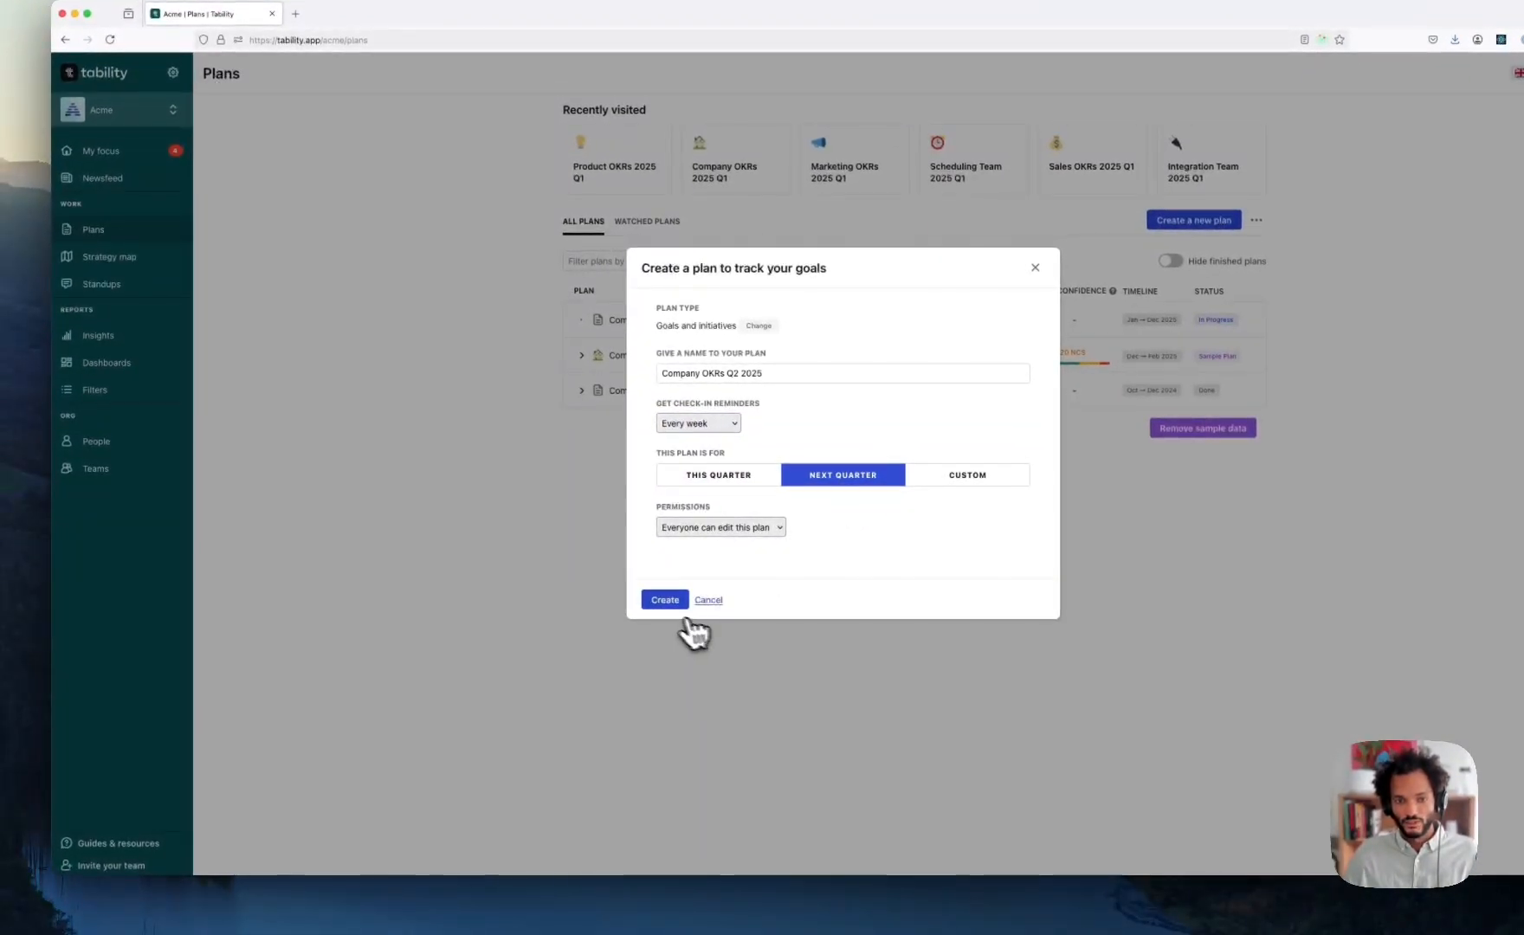
pyautogui.click(663, 602)
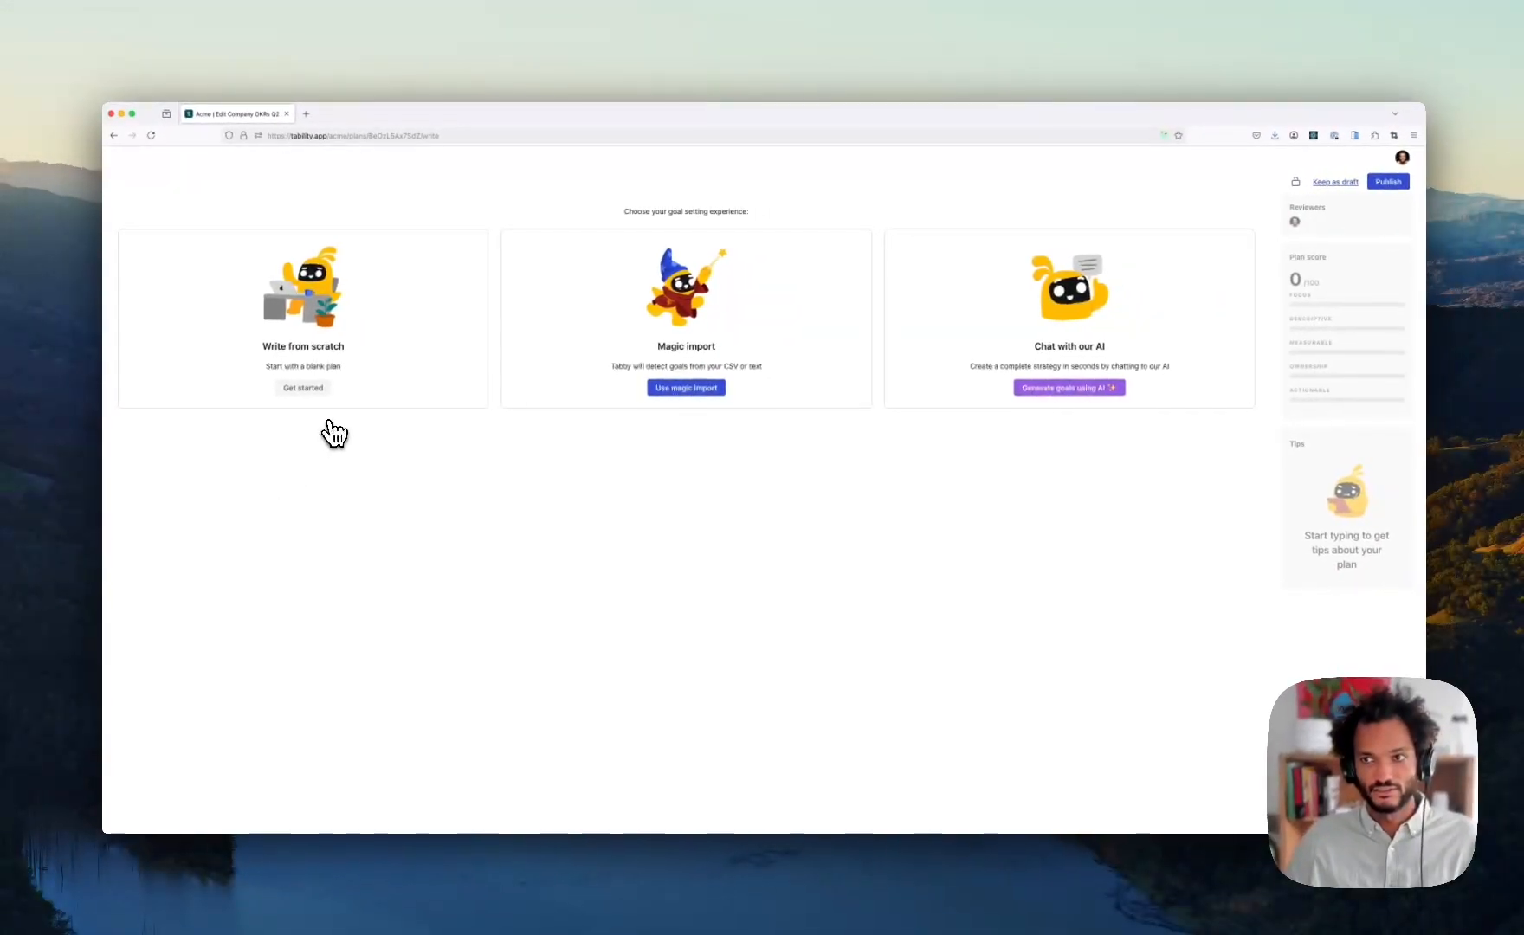
pyautogui.click(1334, 182)
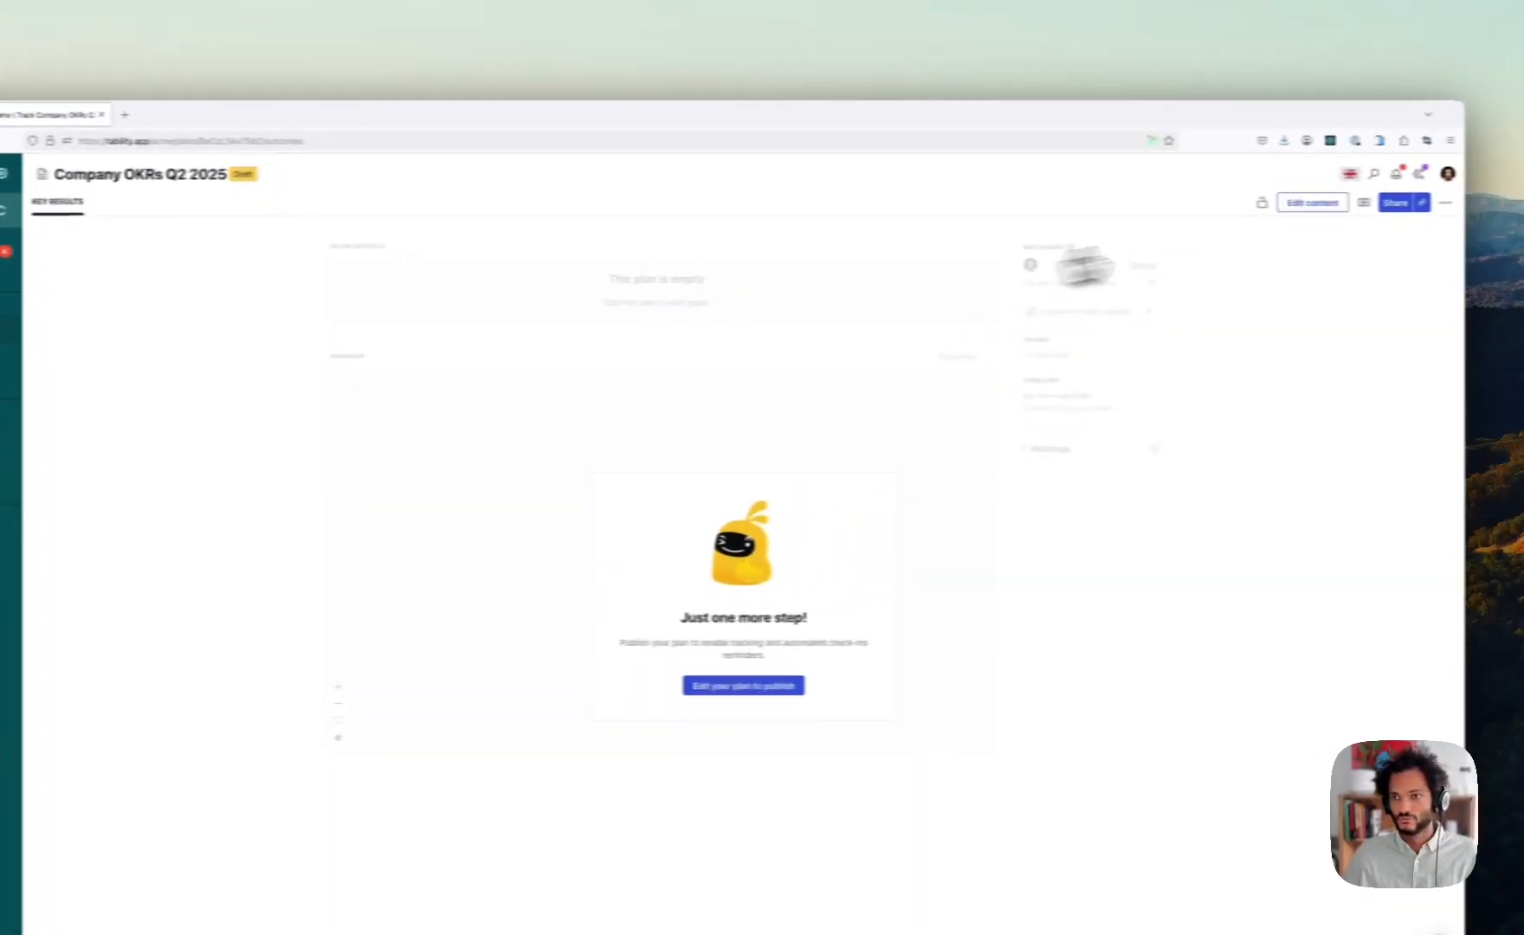
pyautogui.click(38, 333)
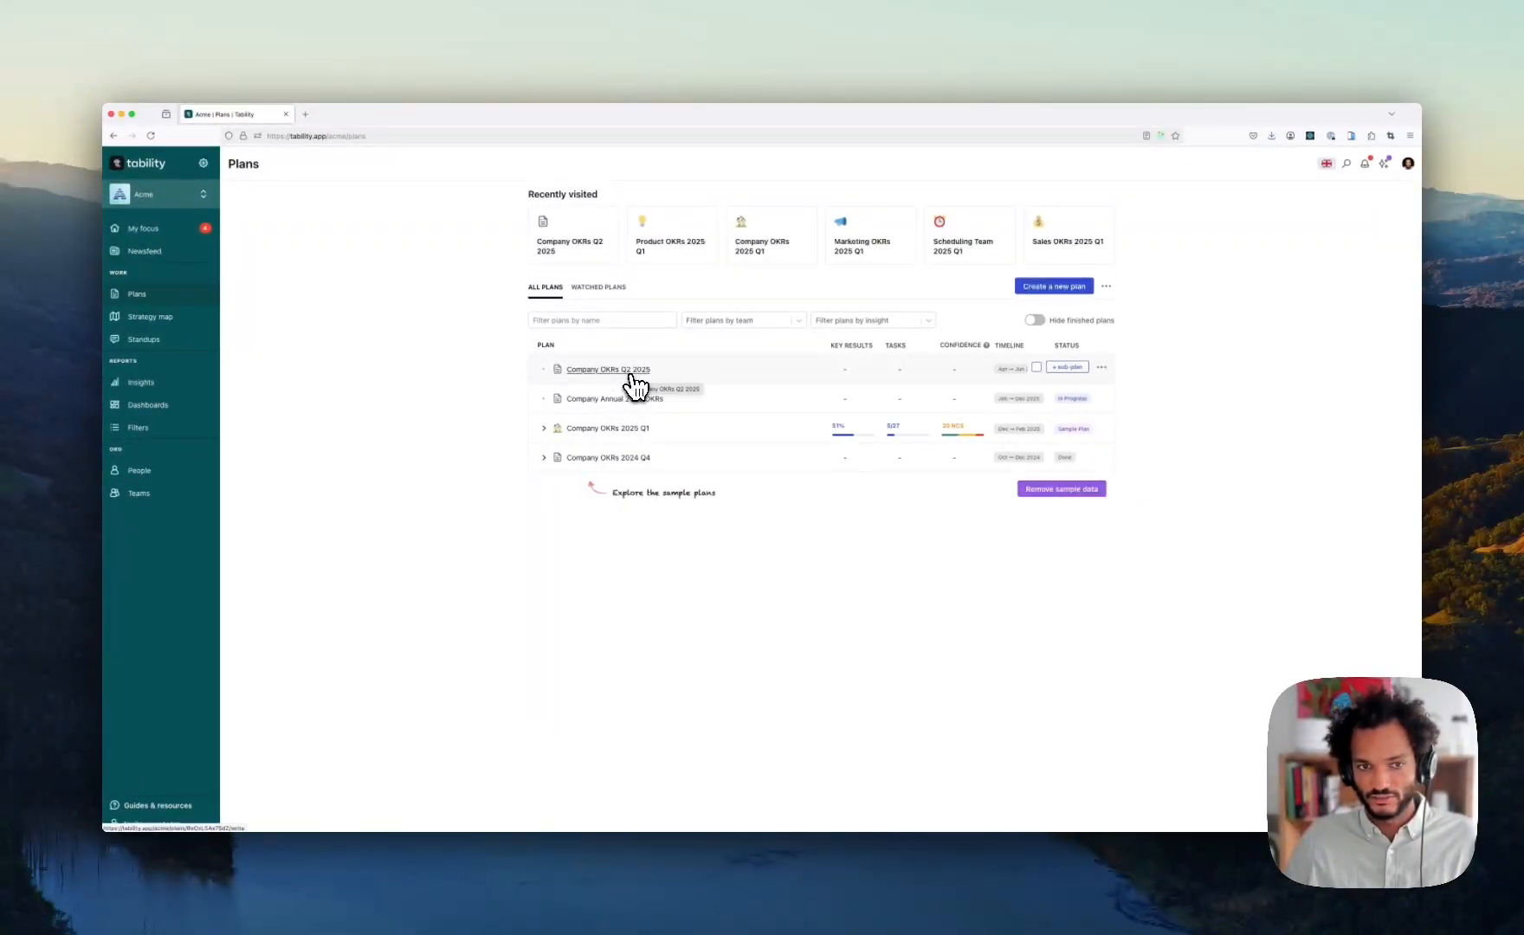
# - Expand Company OKRs 2025 Q1, fold Product's team plans, and start a sub-plan under Company OKRs 2025 Q1
pyautogui.click(545, 428)
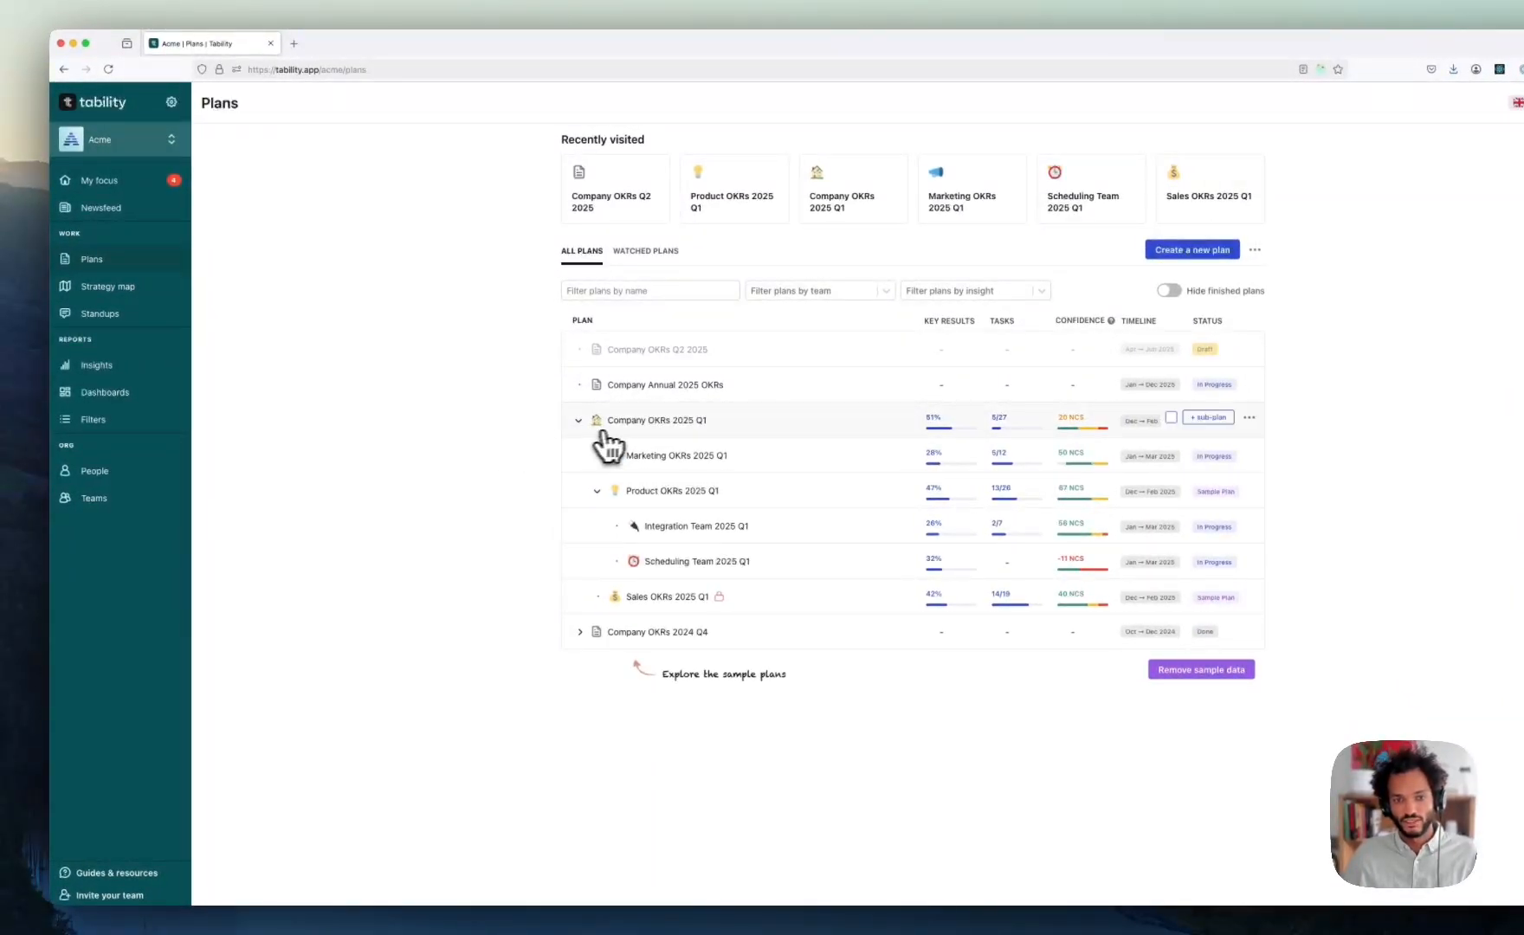
pyautogui.click(597, 491)
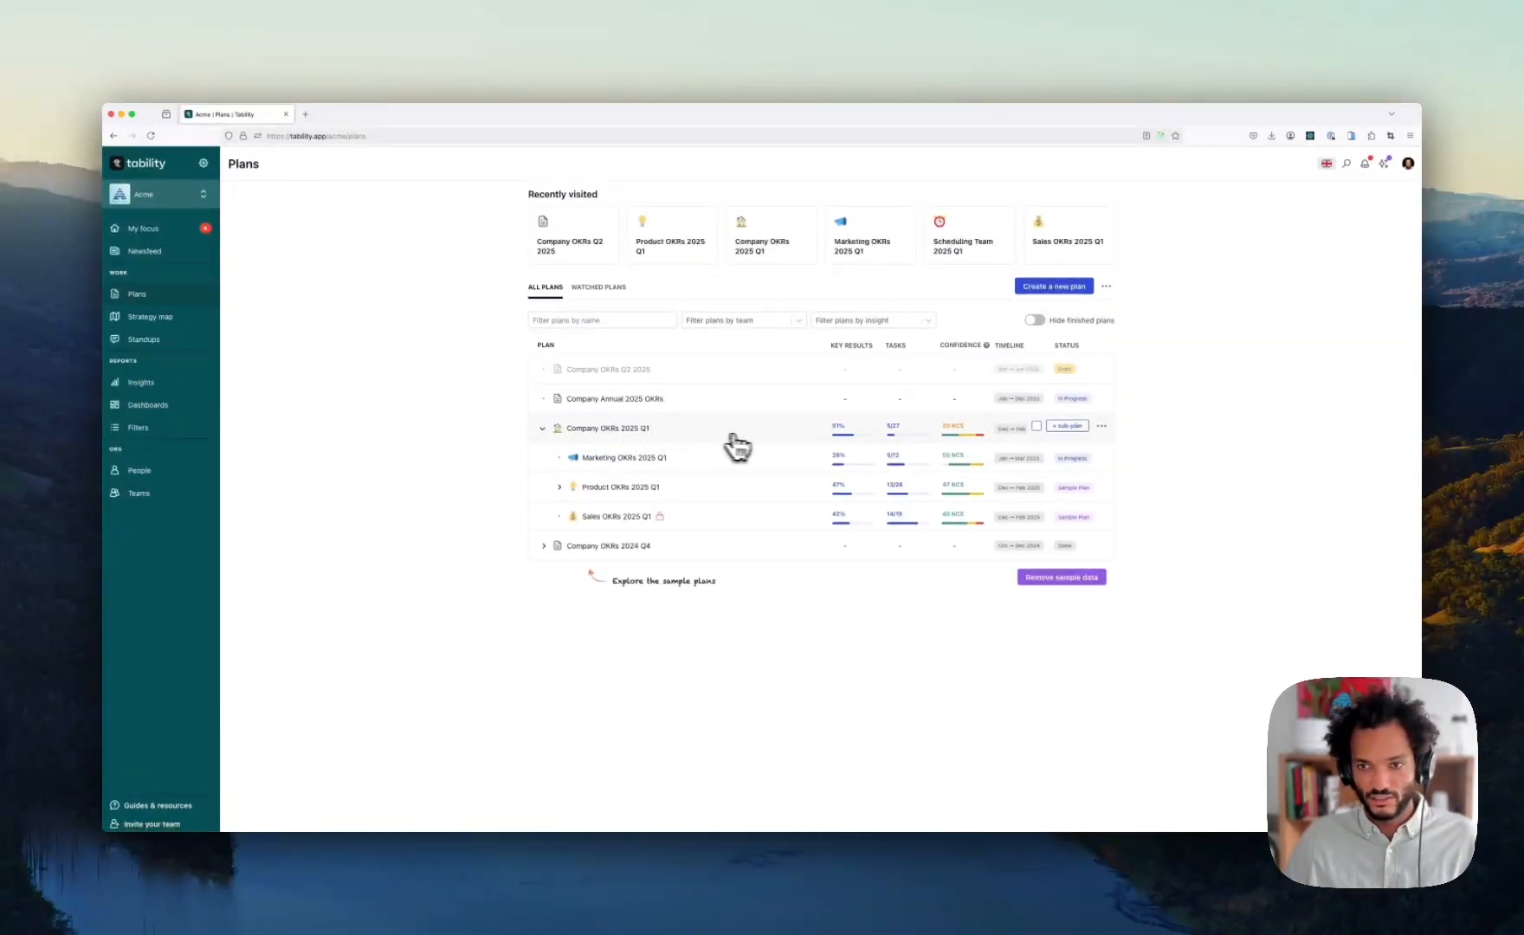
pyautogui.click(1068, 426)
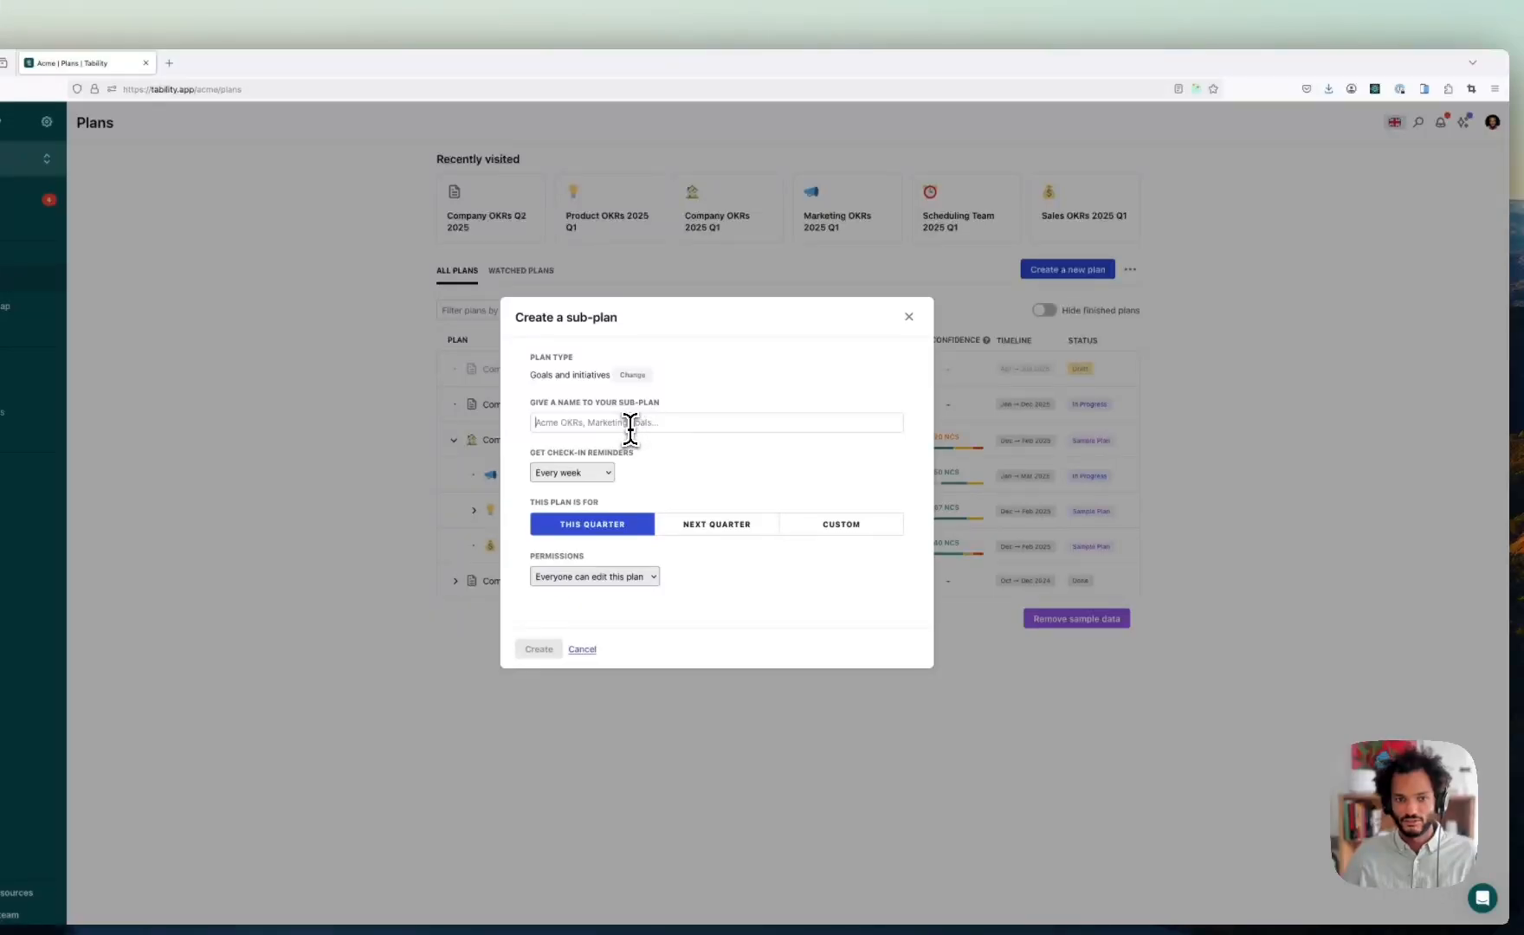
# - Name the sub-plan 'Engineering OKRS Q1 2025', create it as a draft, and return to Plans
pyautogui.write('Q')
pyautogui.press('BackSpace')
pyautogui.write('Q')
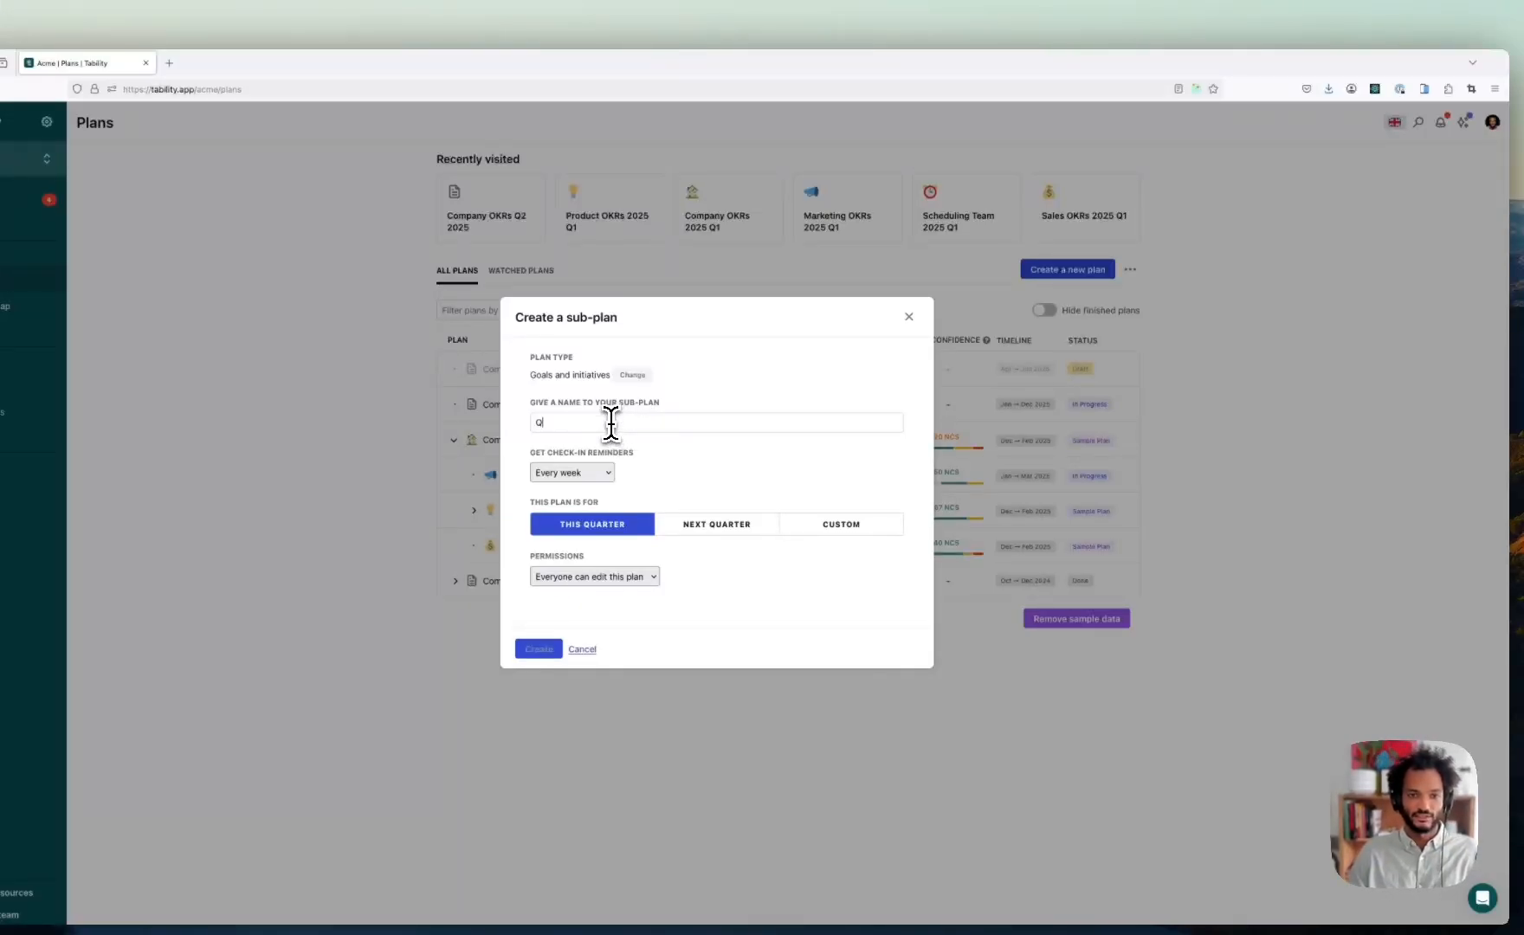
pyautogui.write('ngineering OKRs Q1 2025')
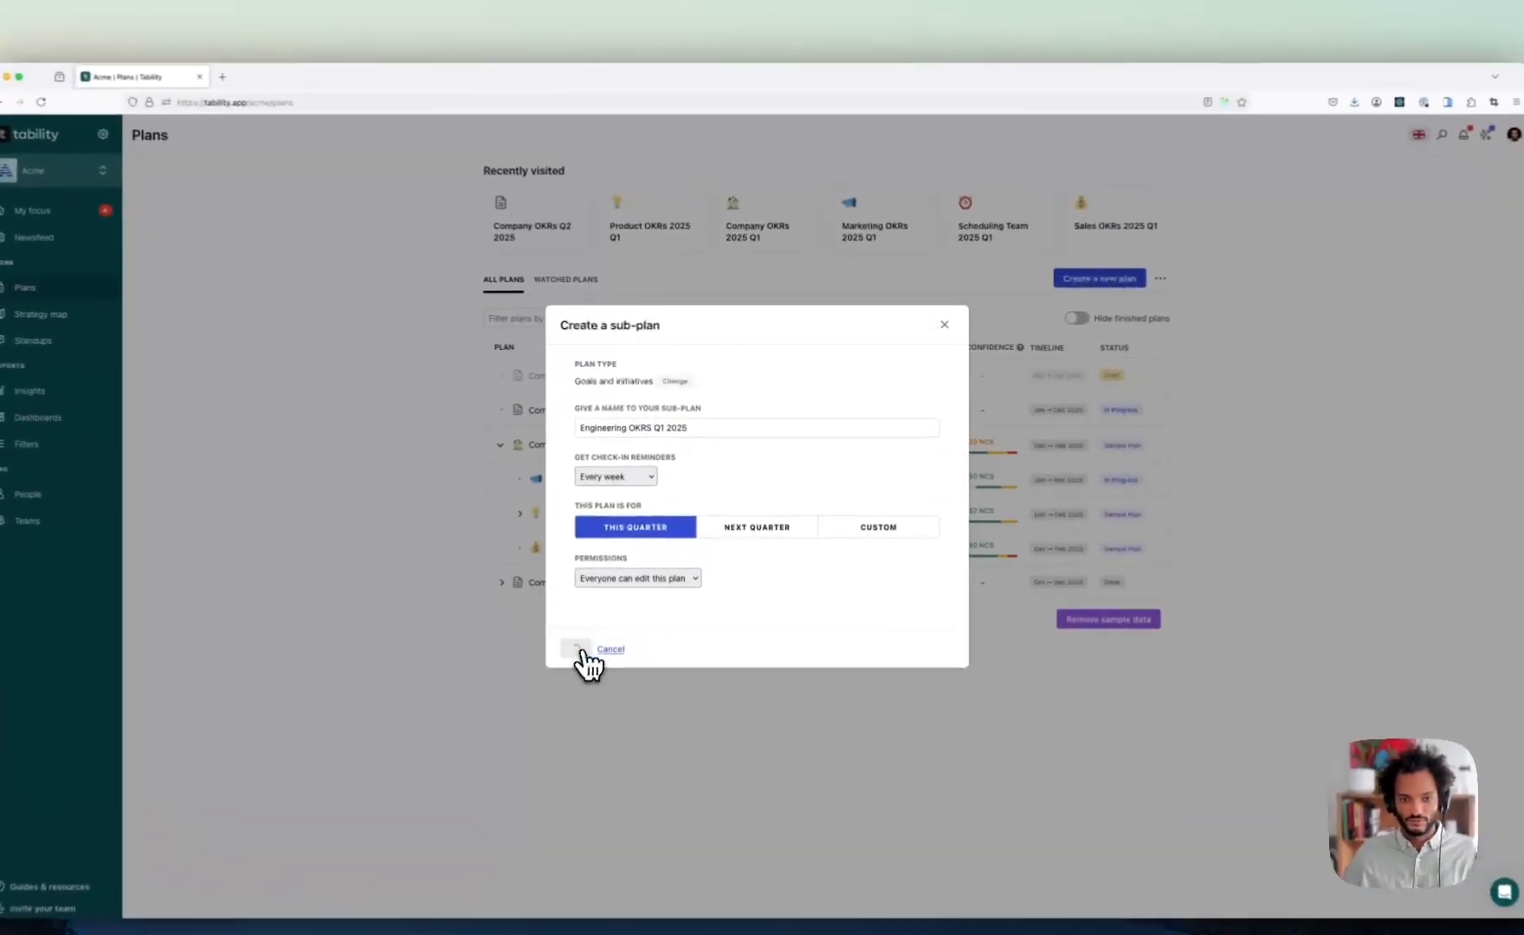
pyautogui.click(613, 602)
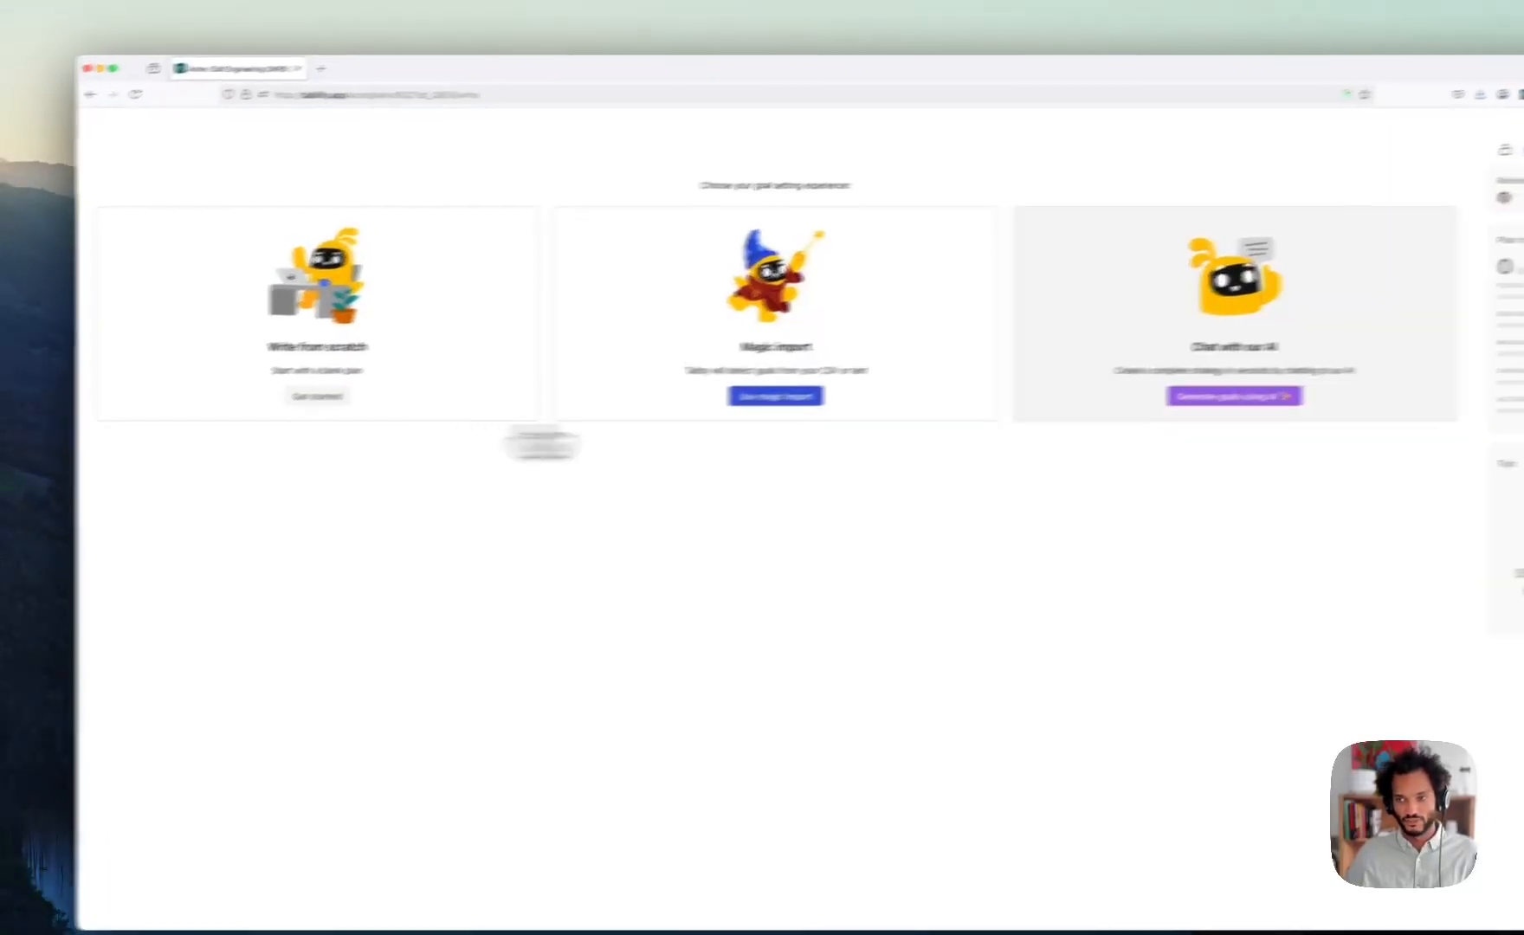
pyautogui.click(1342, 189)
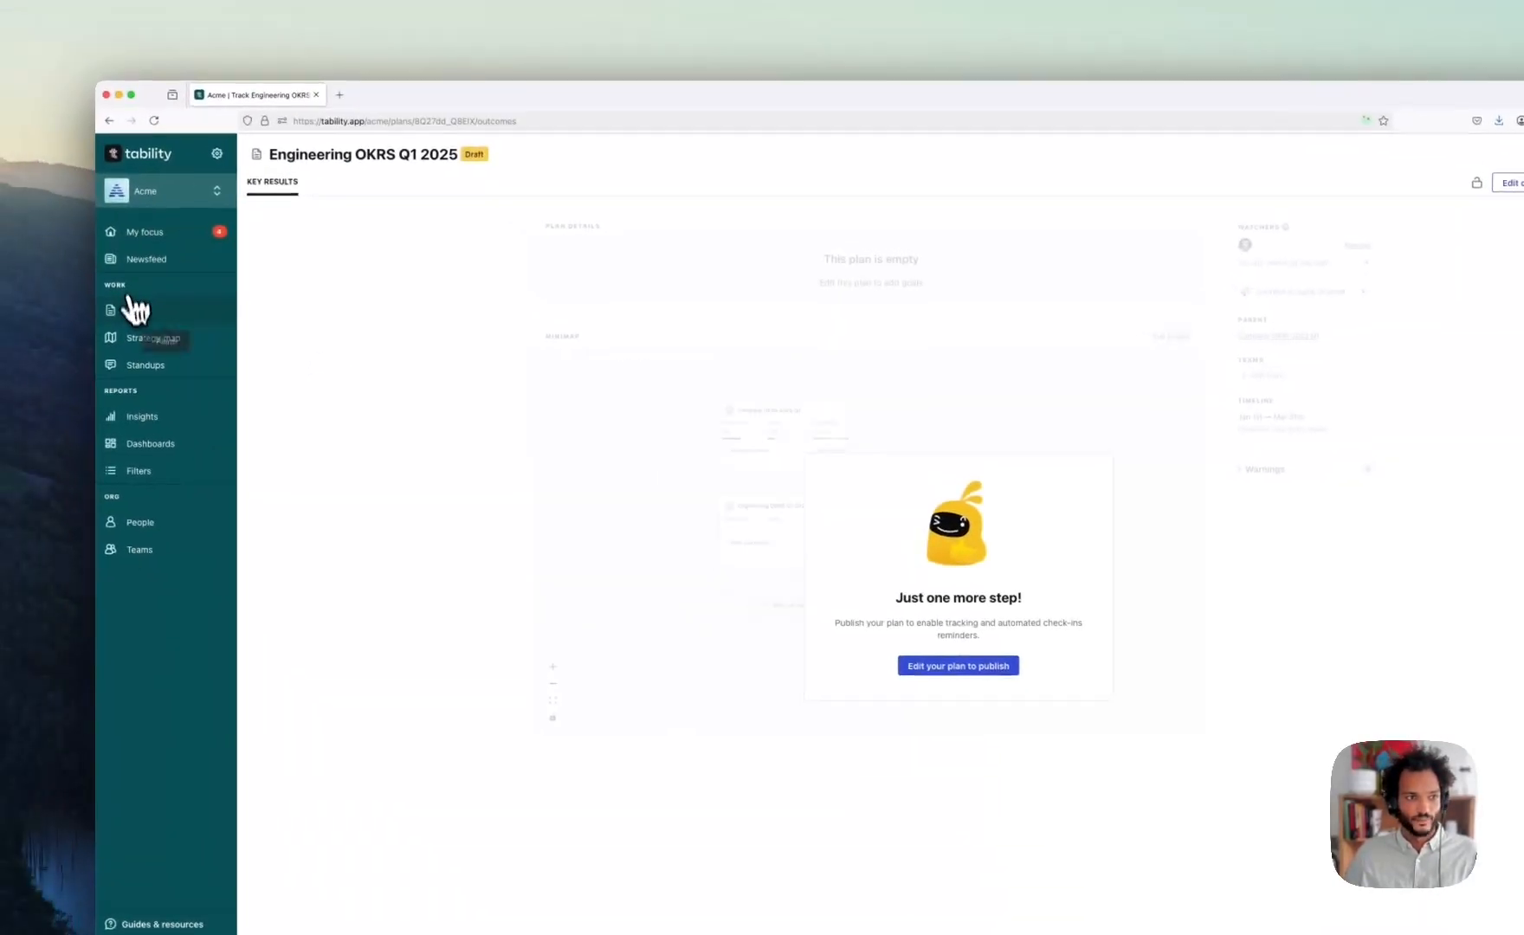
pyautogui.click(137, 303)
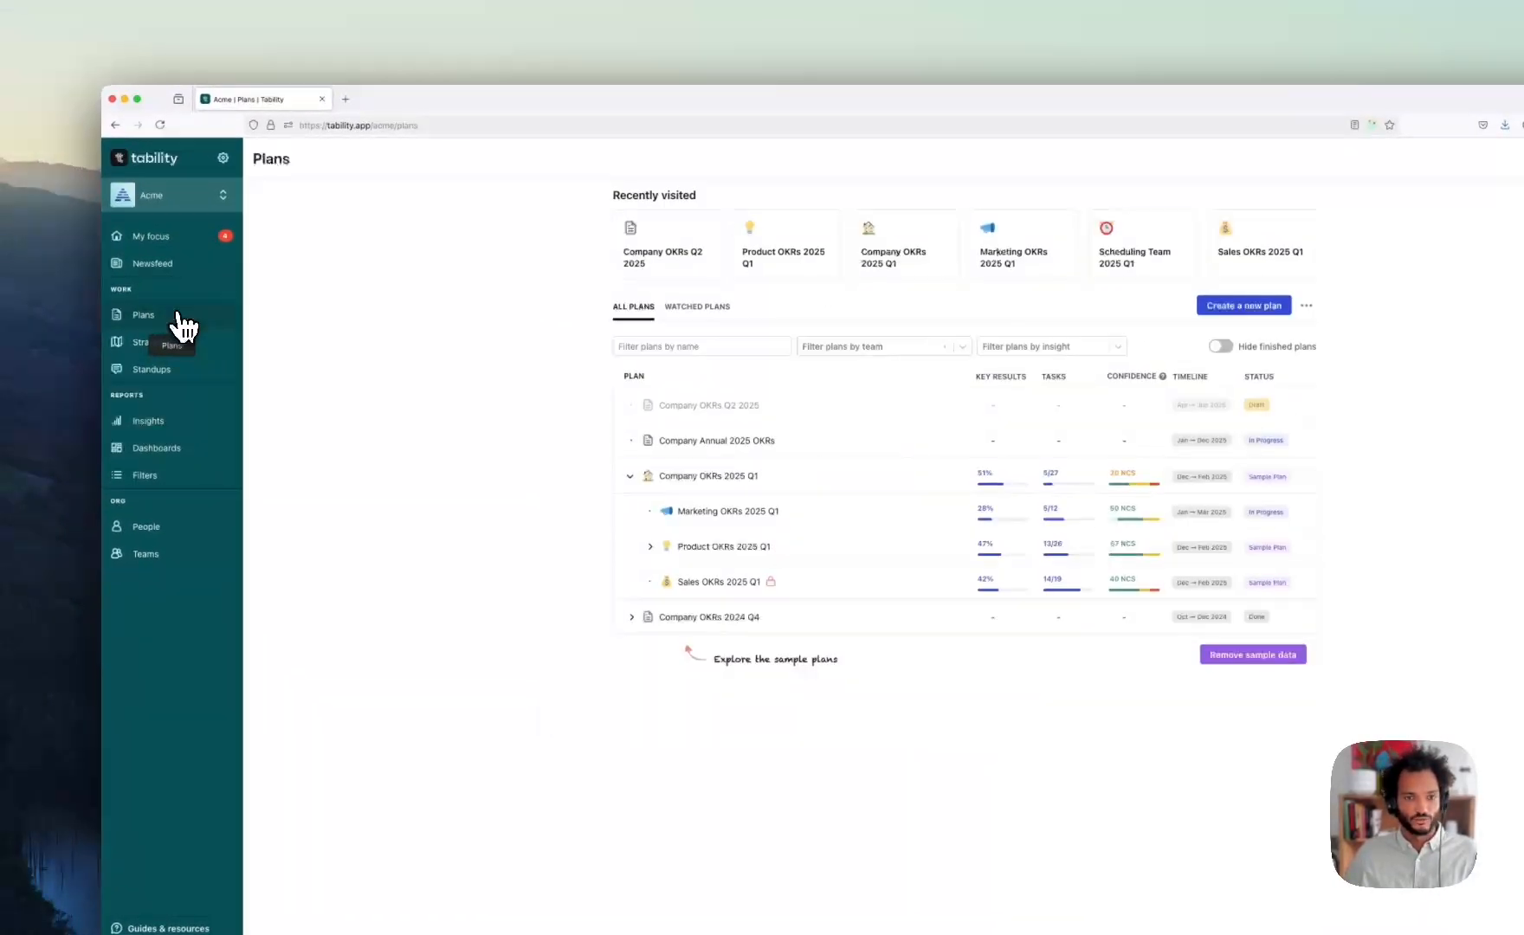
# - Collapse Company OKRs 2025 Q1 after briefly re-expanding it, so only the four top-level plans show
pyautogui.click(632, 477)
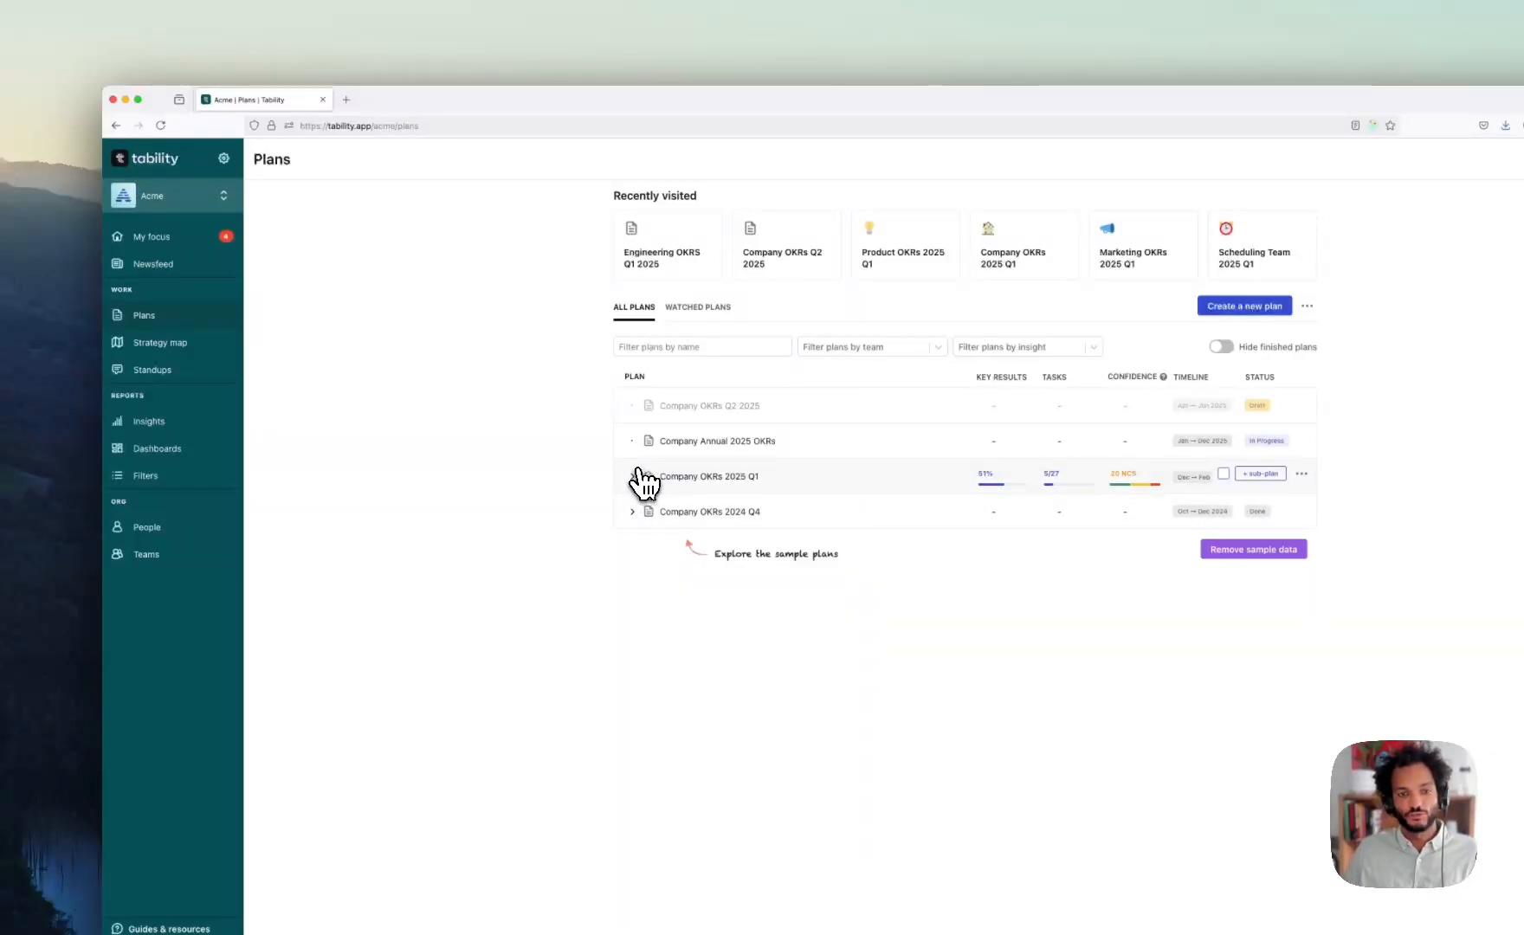
pyautogui.click(634, 477)
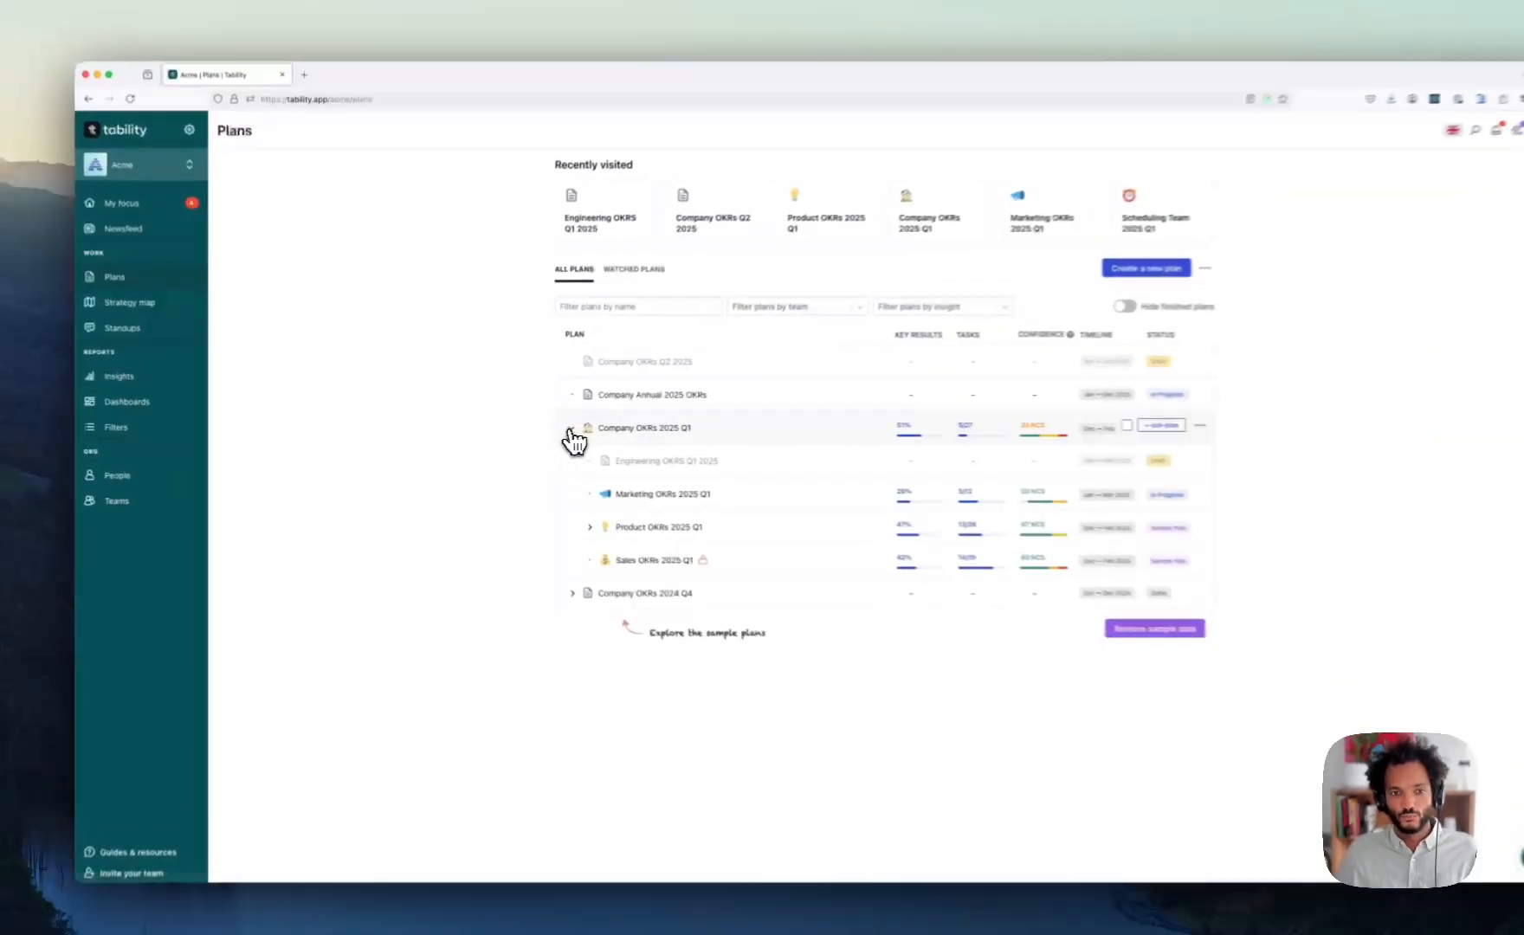
pyautogui.click(543, 428)
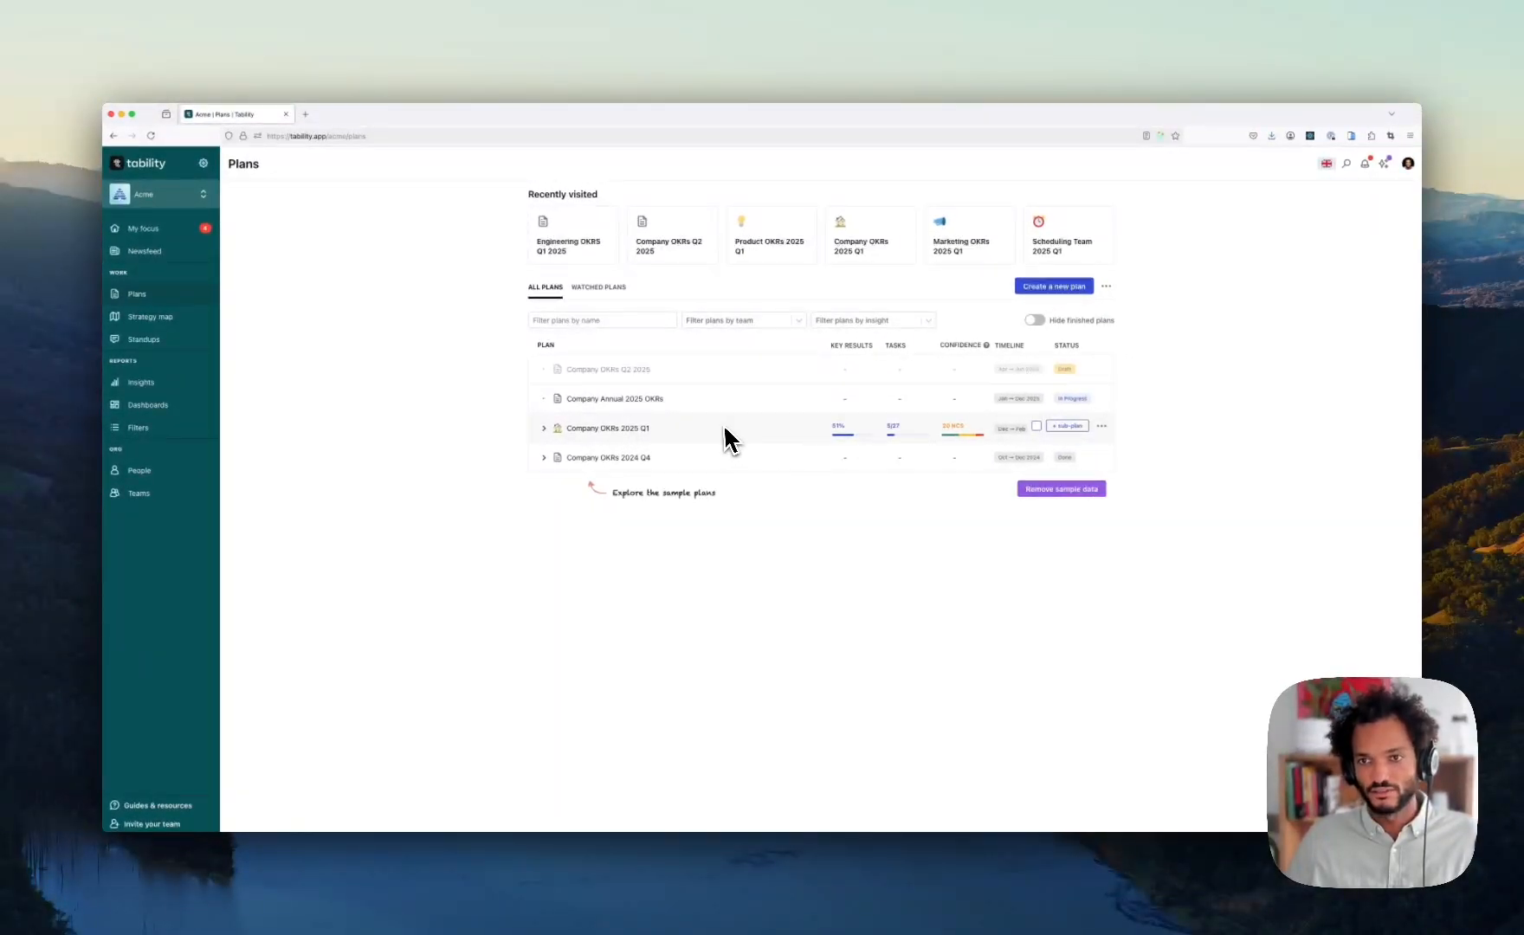
pyautogui.click(1055, 287)
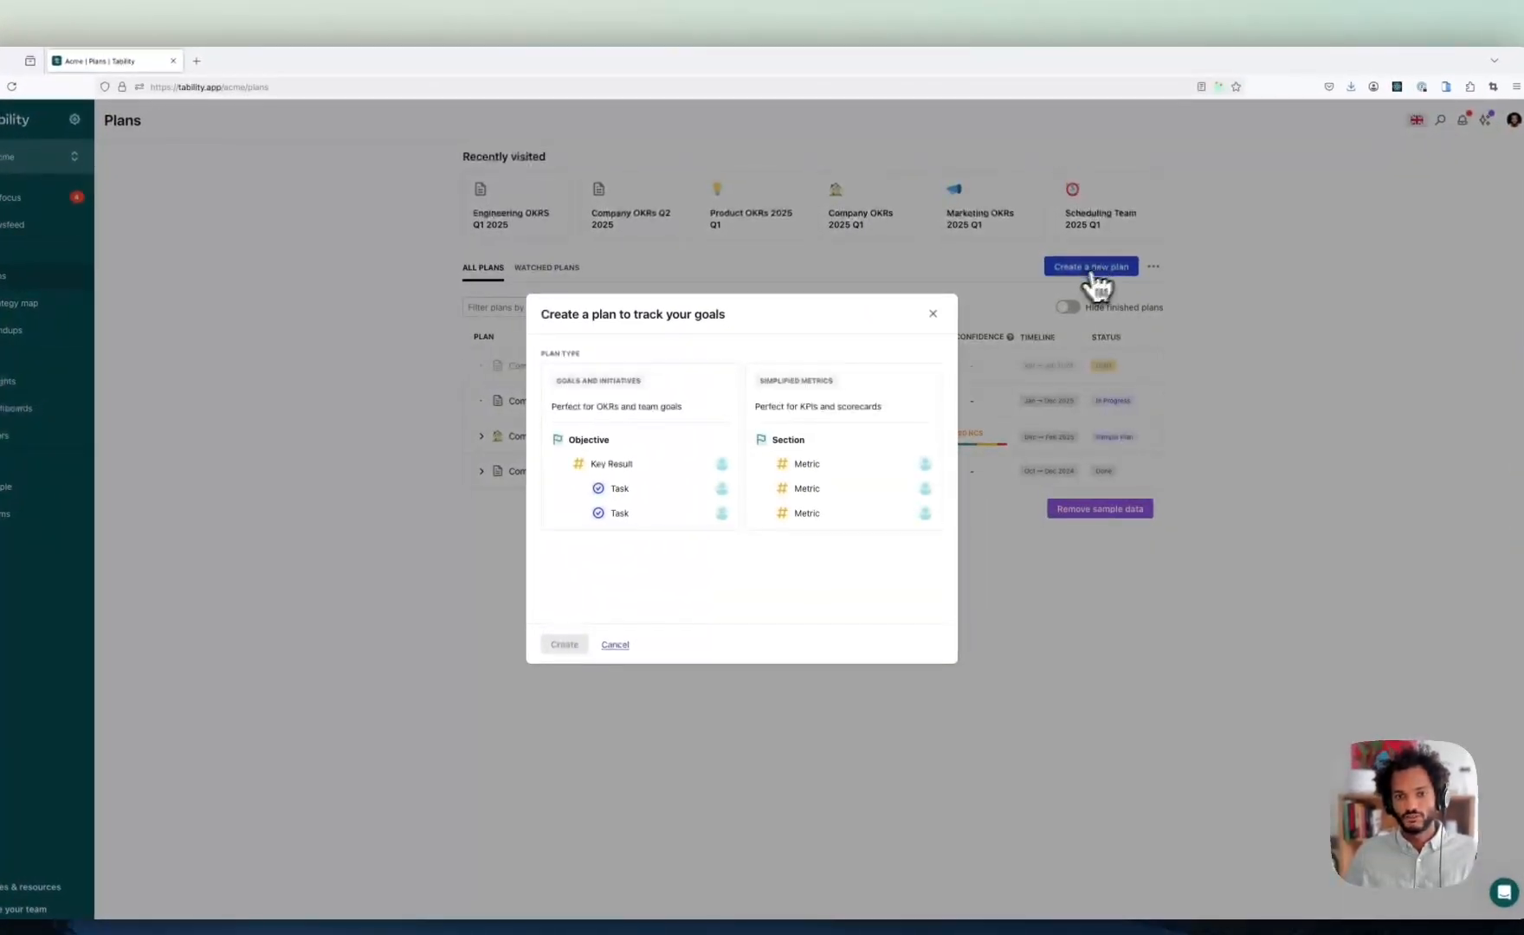
pyautogui.click(712, 409)
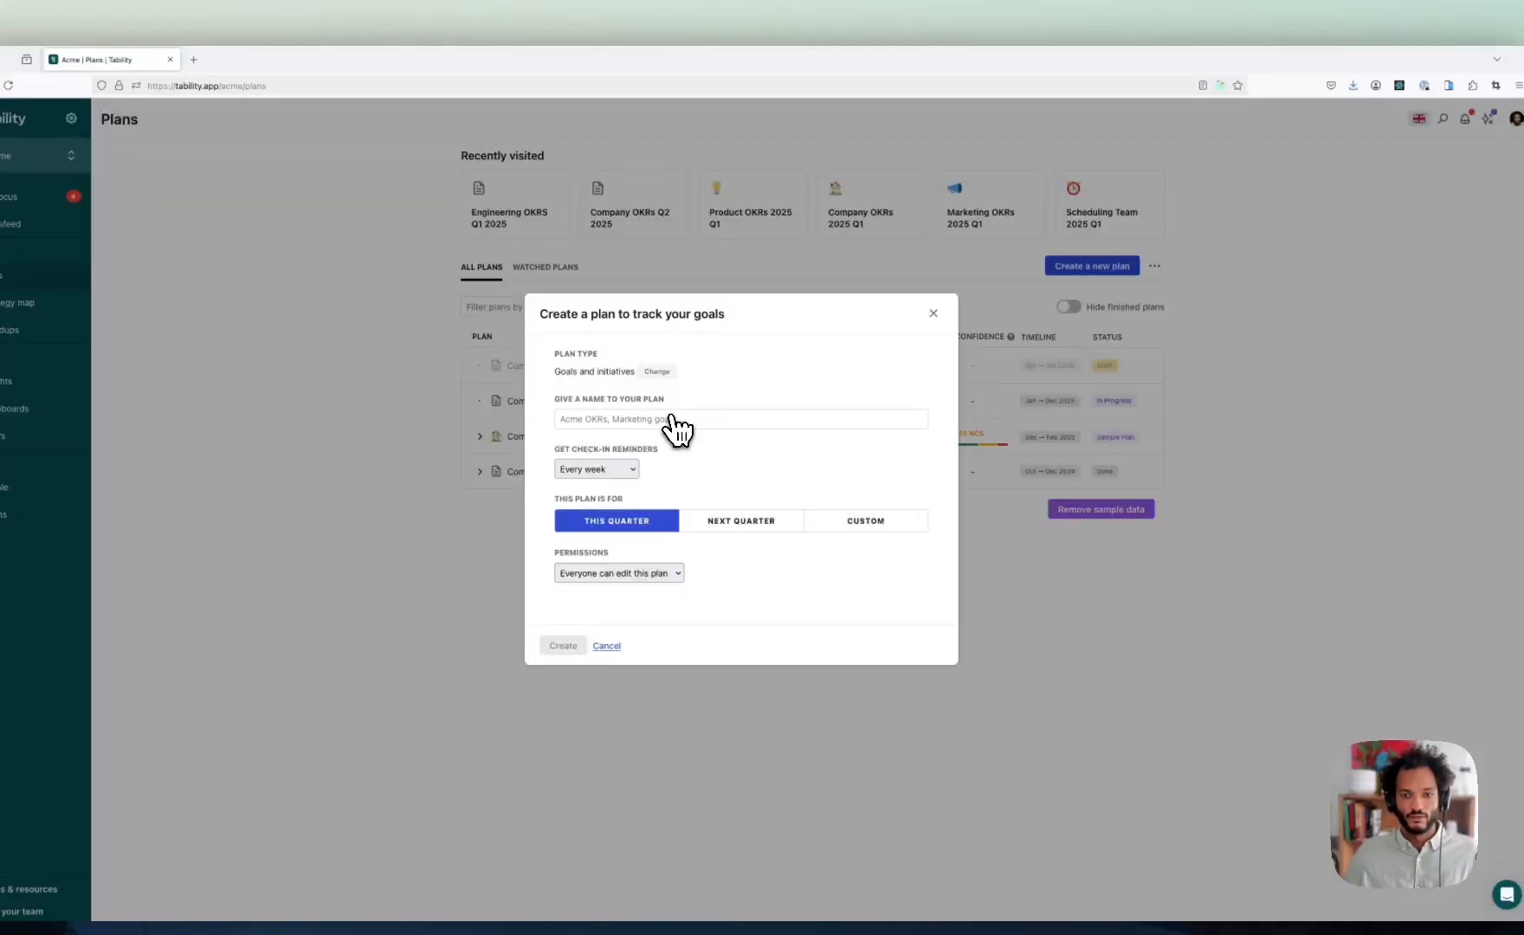
pyautogui.click(892, 537)
pyautogui.click(621, 574)
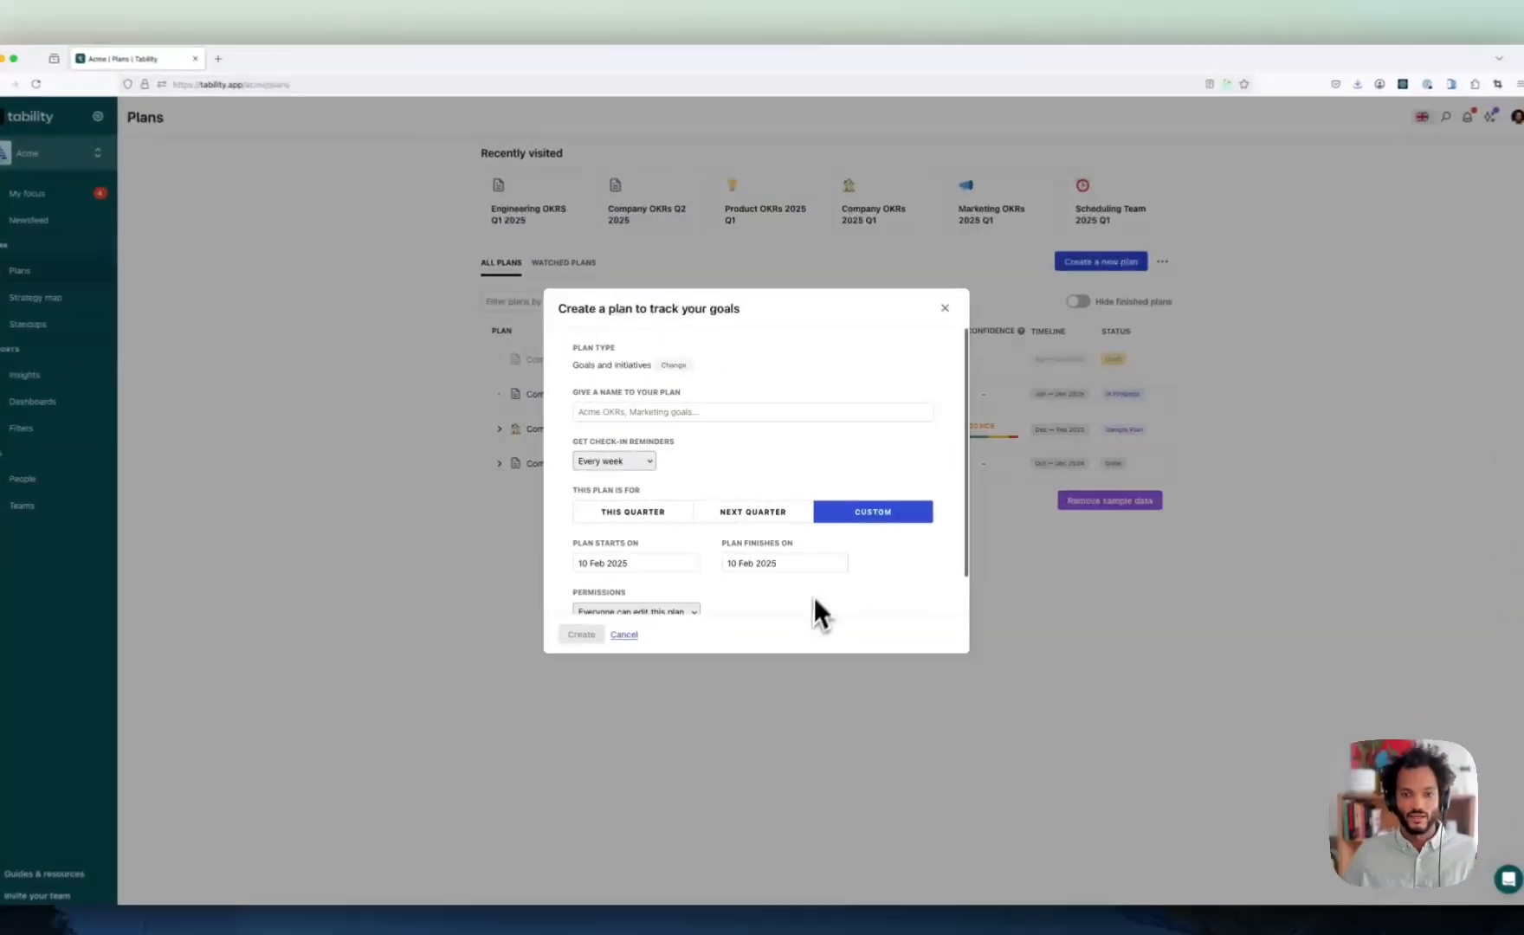
pyautogui.click(808, 543)
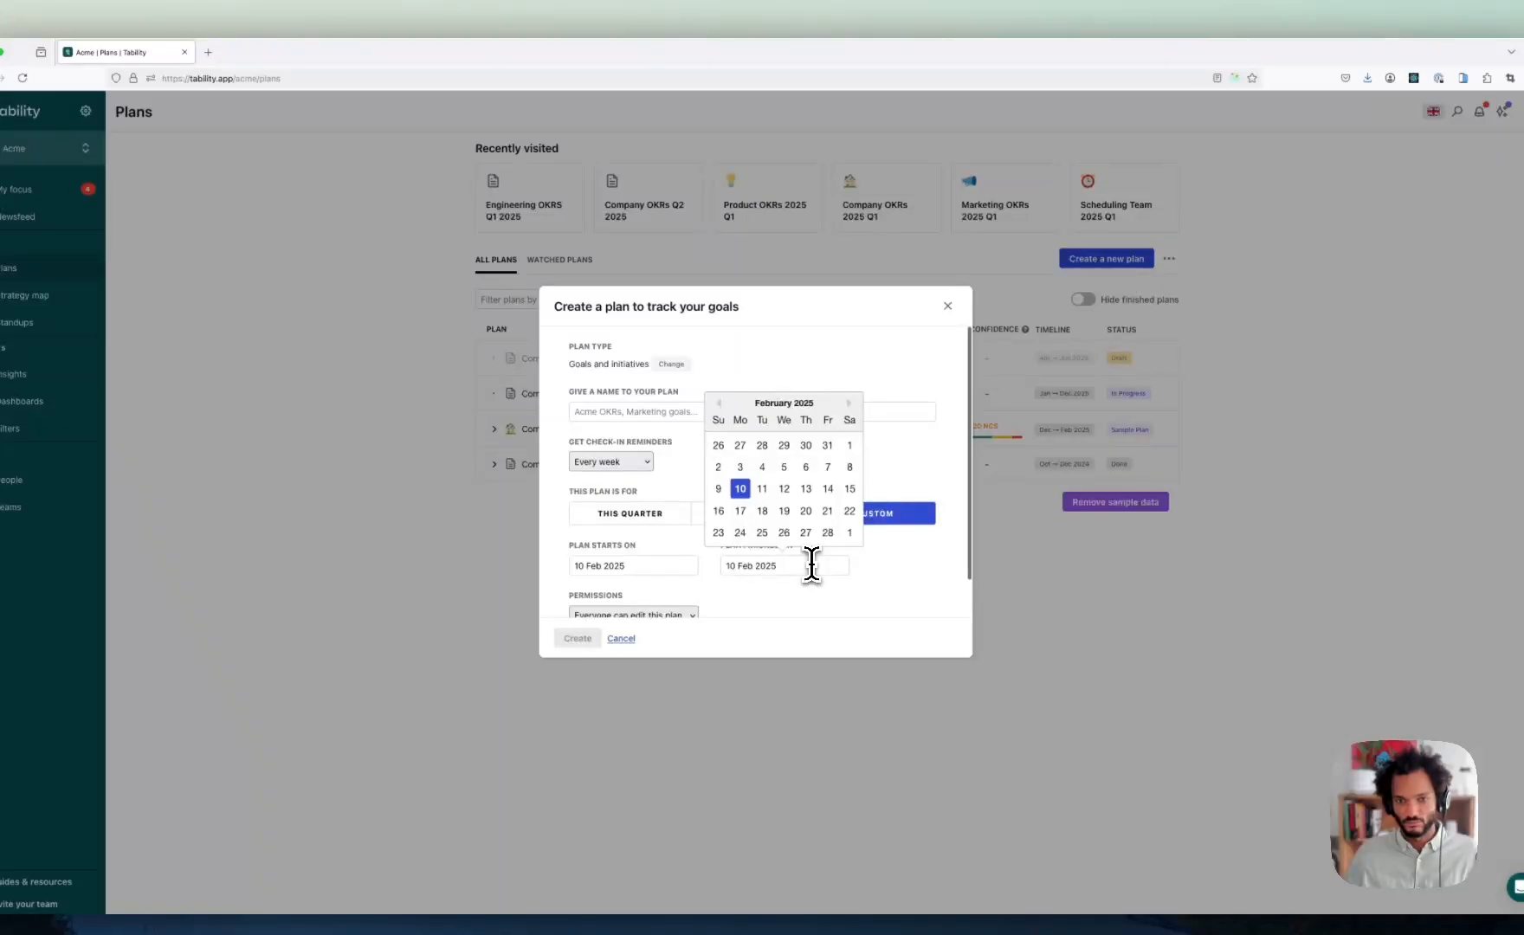
pyautogui.click(948, 306)
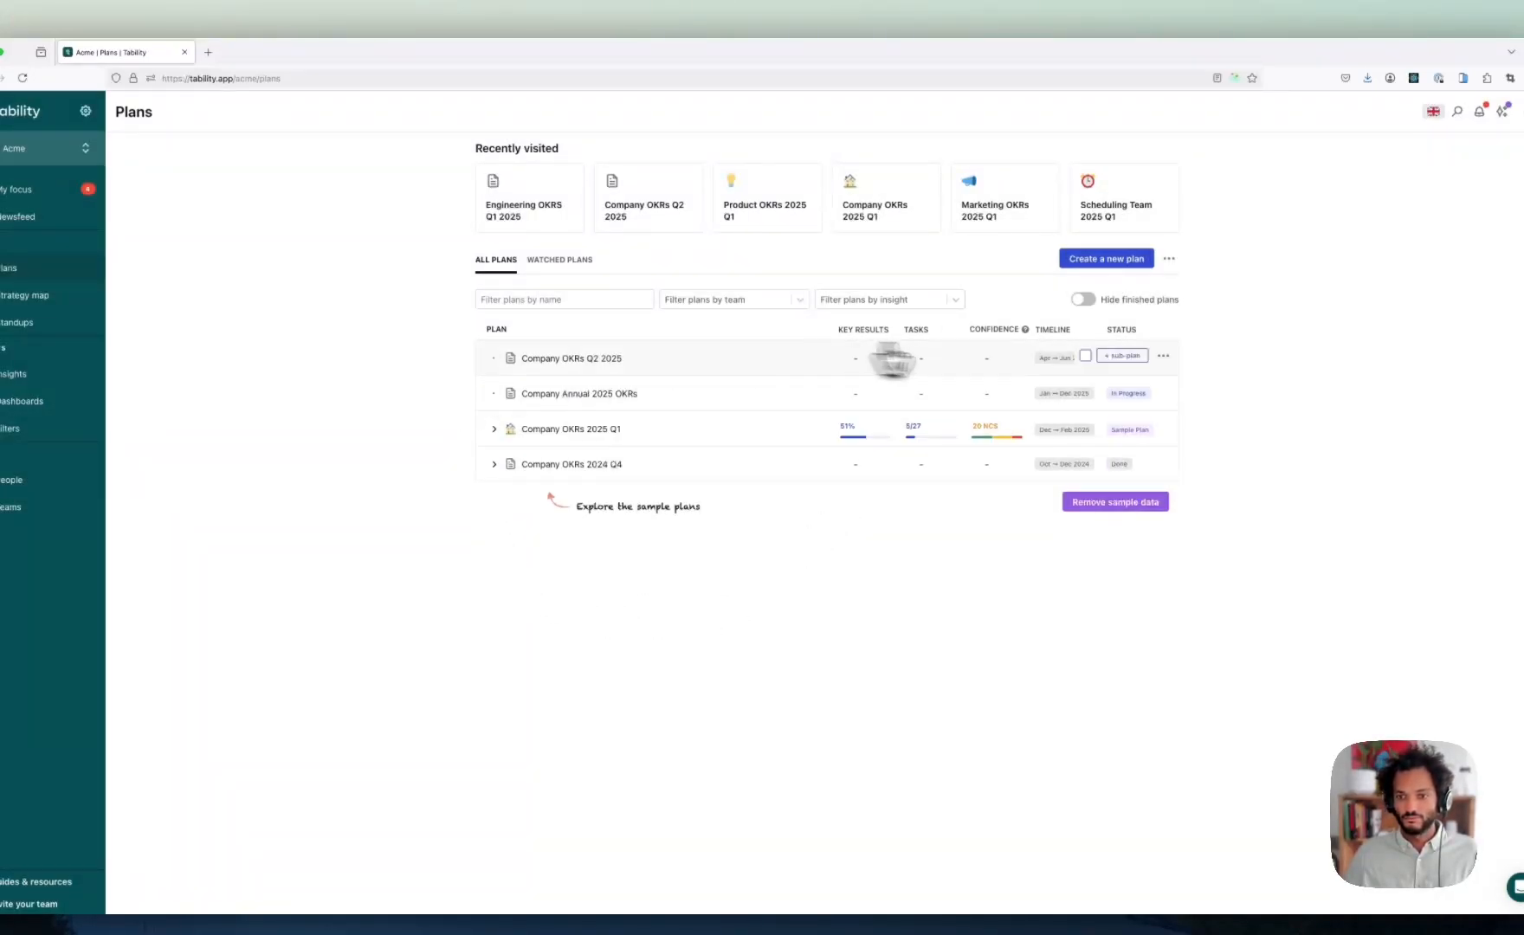
# - Delete the Company OKRs Q2 2025 plan, confirming with DELETE
pyautogui.click(1086, 356)
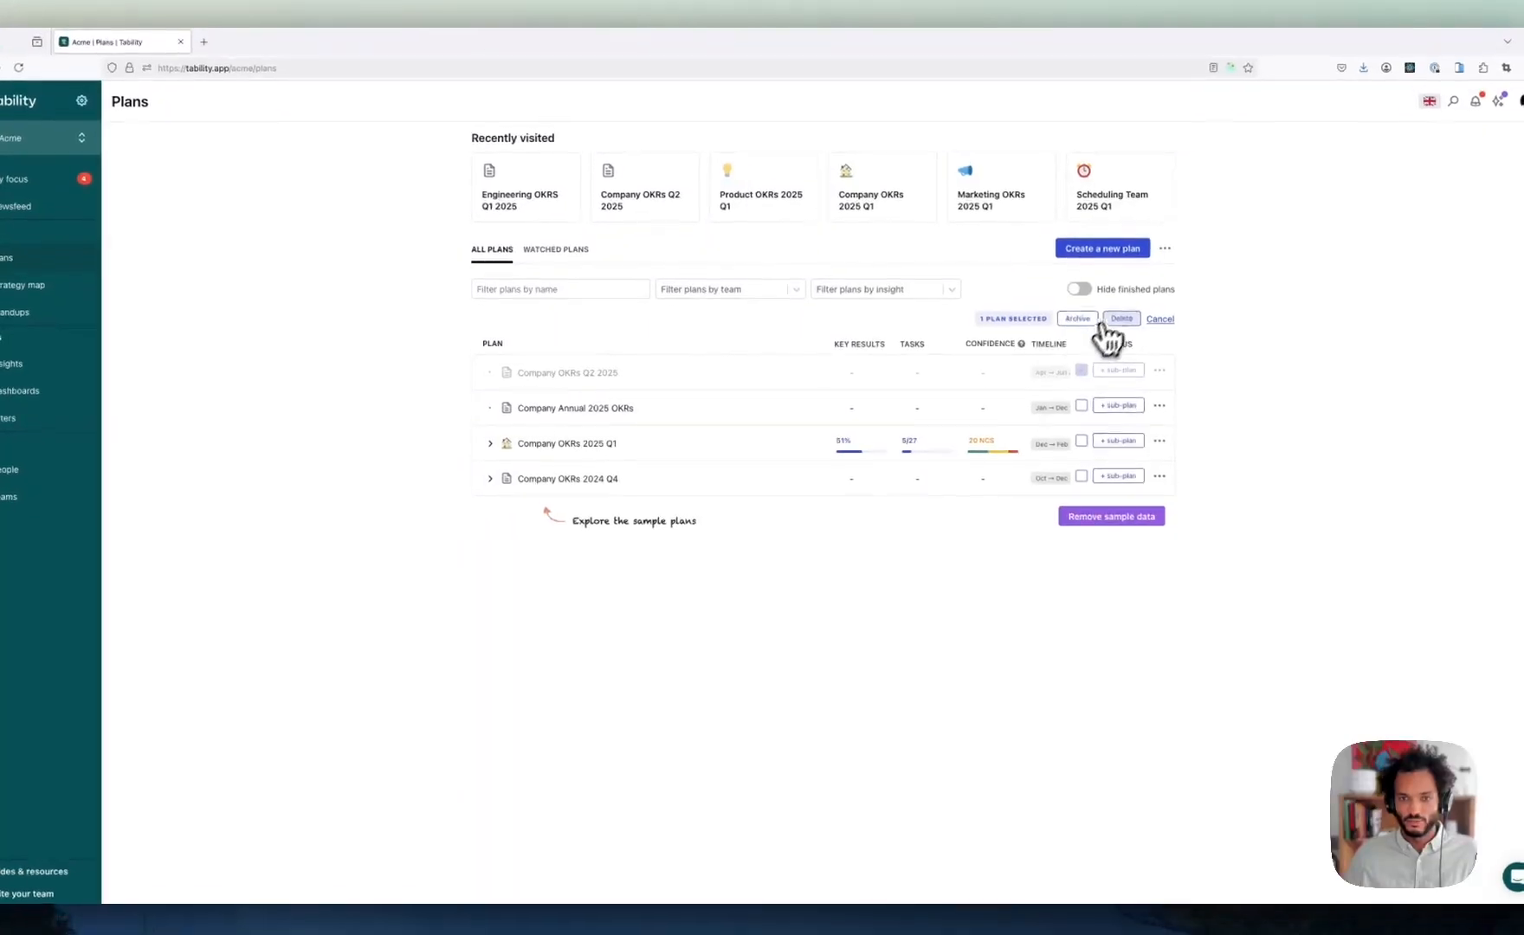
pyautogui.click(1126, 329)
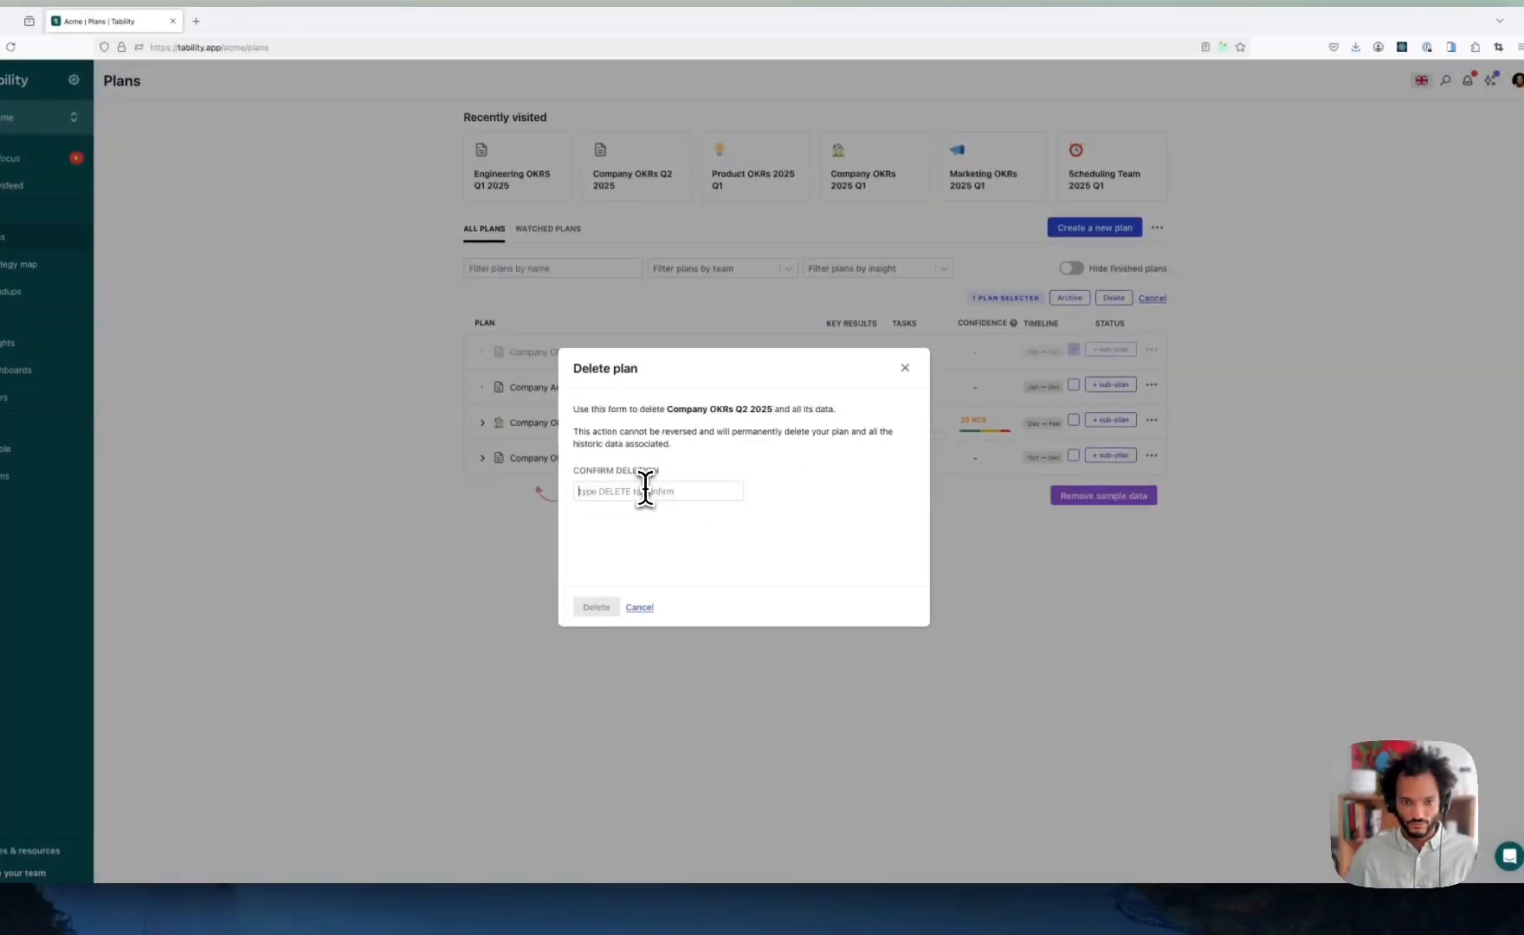
pyautogui.write('DELETE')
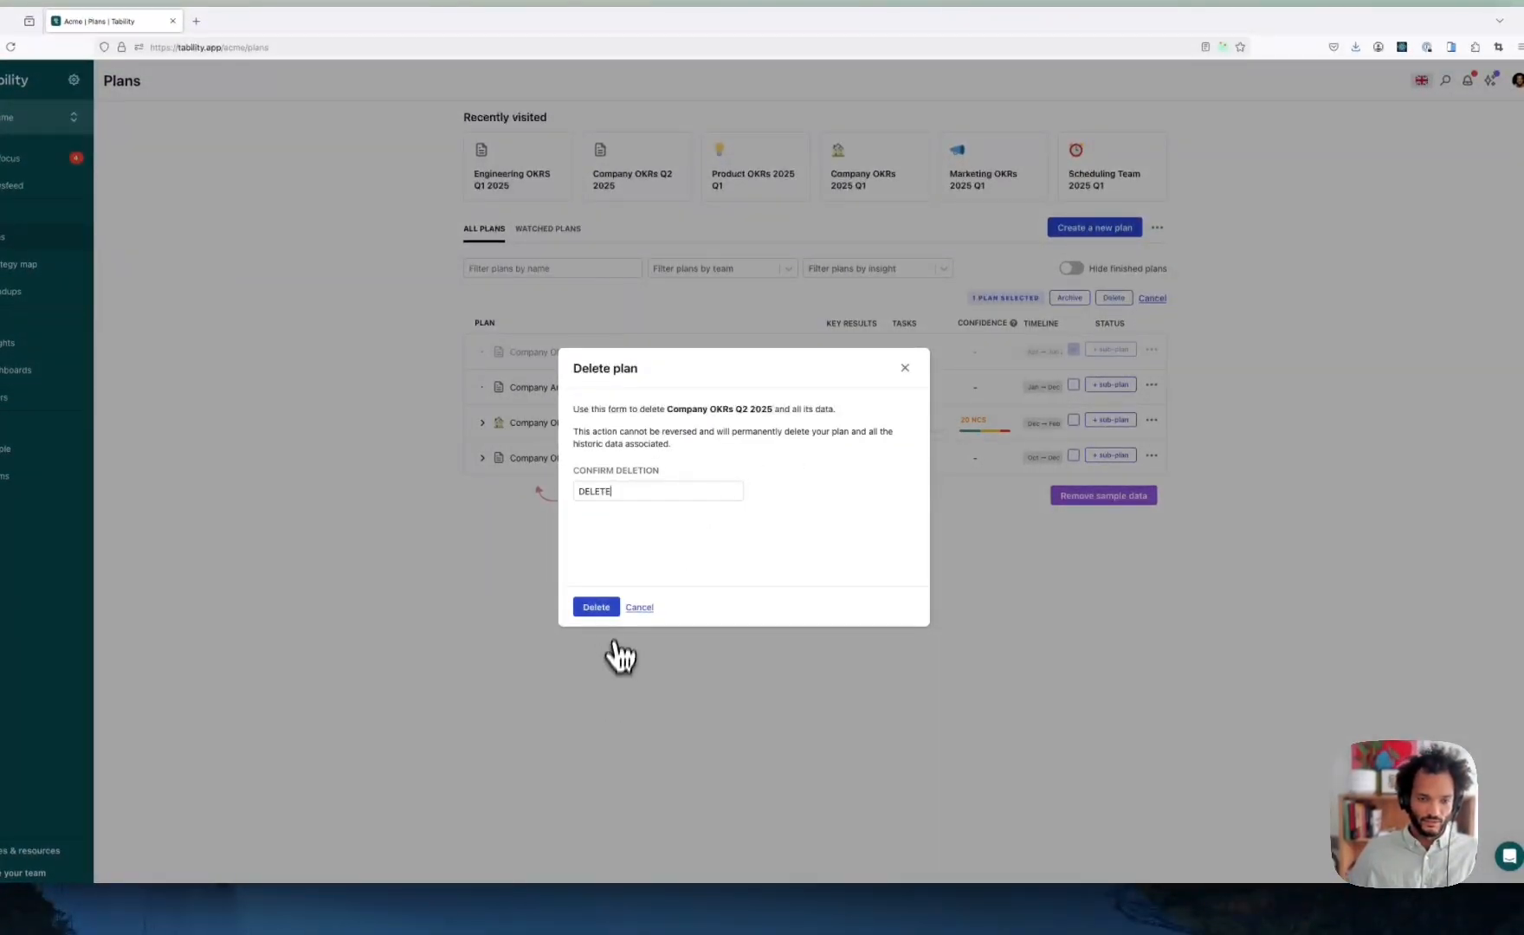
pyautogui.click(606, 608)
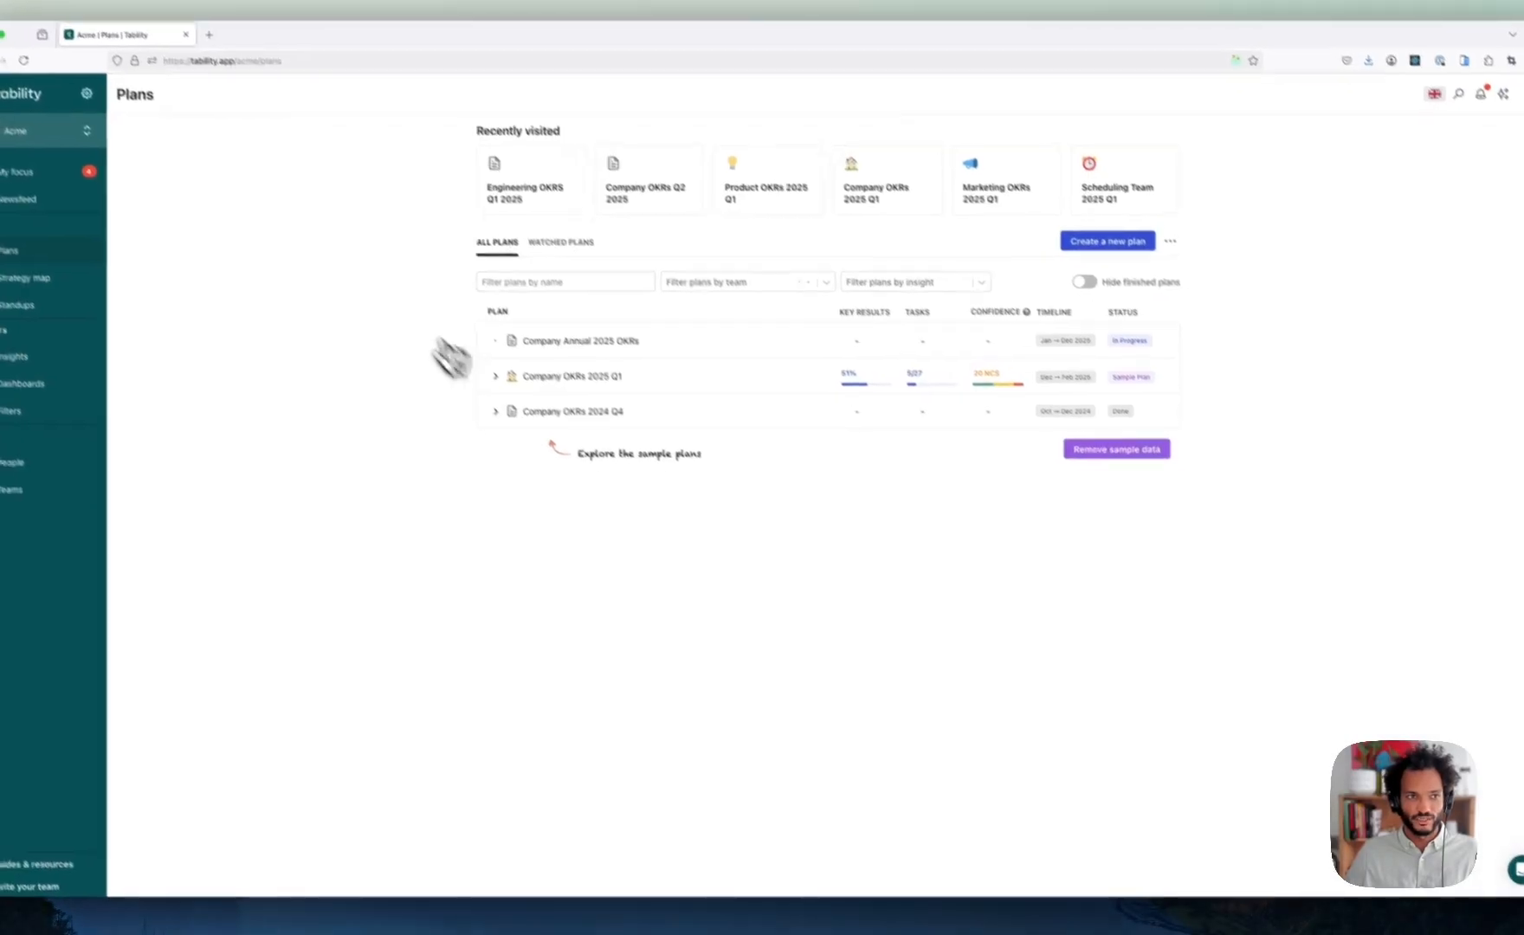
# - Expand Company OKRs 2025 Q1 and delete its Engineering OKRS Q1 2025 sub-plan, confirming with DELETE
pyautogui.click(527, 409)
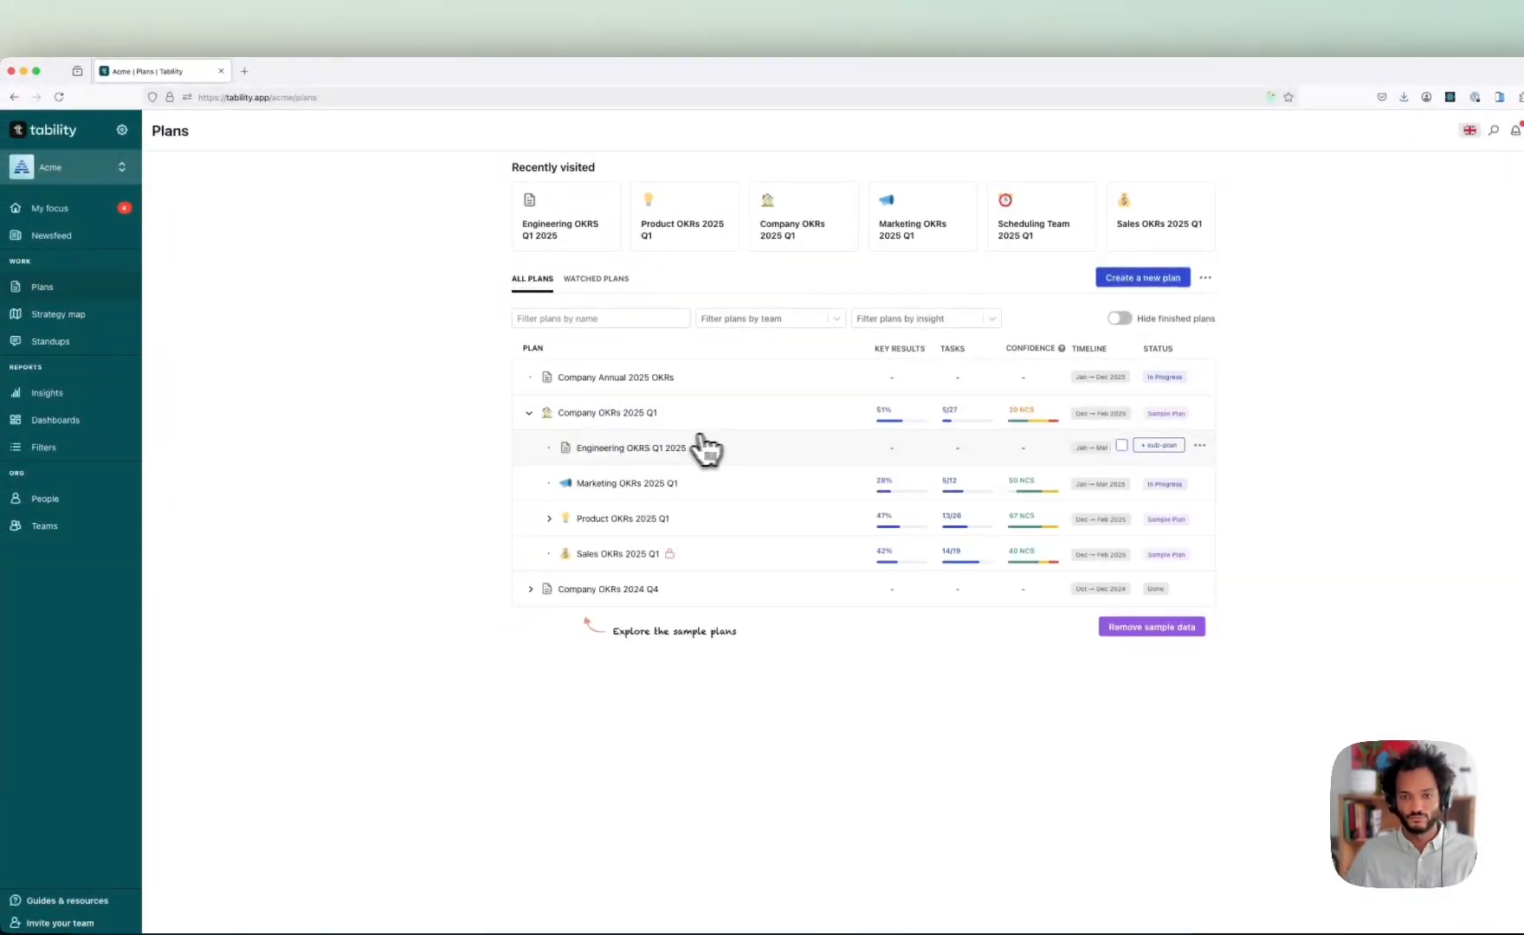
pyautogui.click(1094, 429)
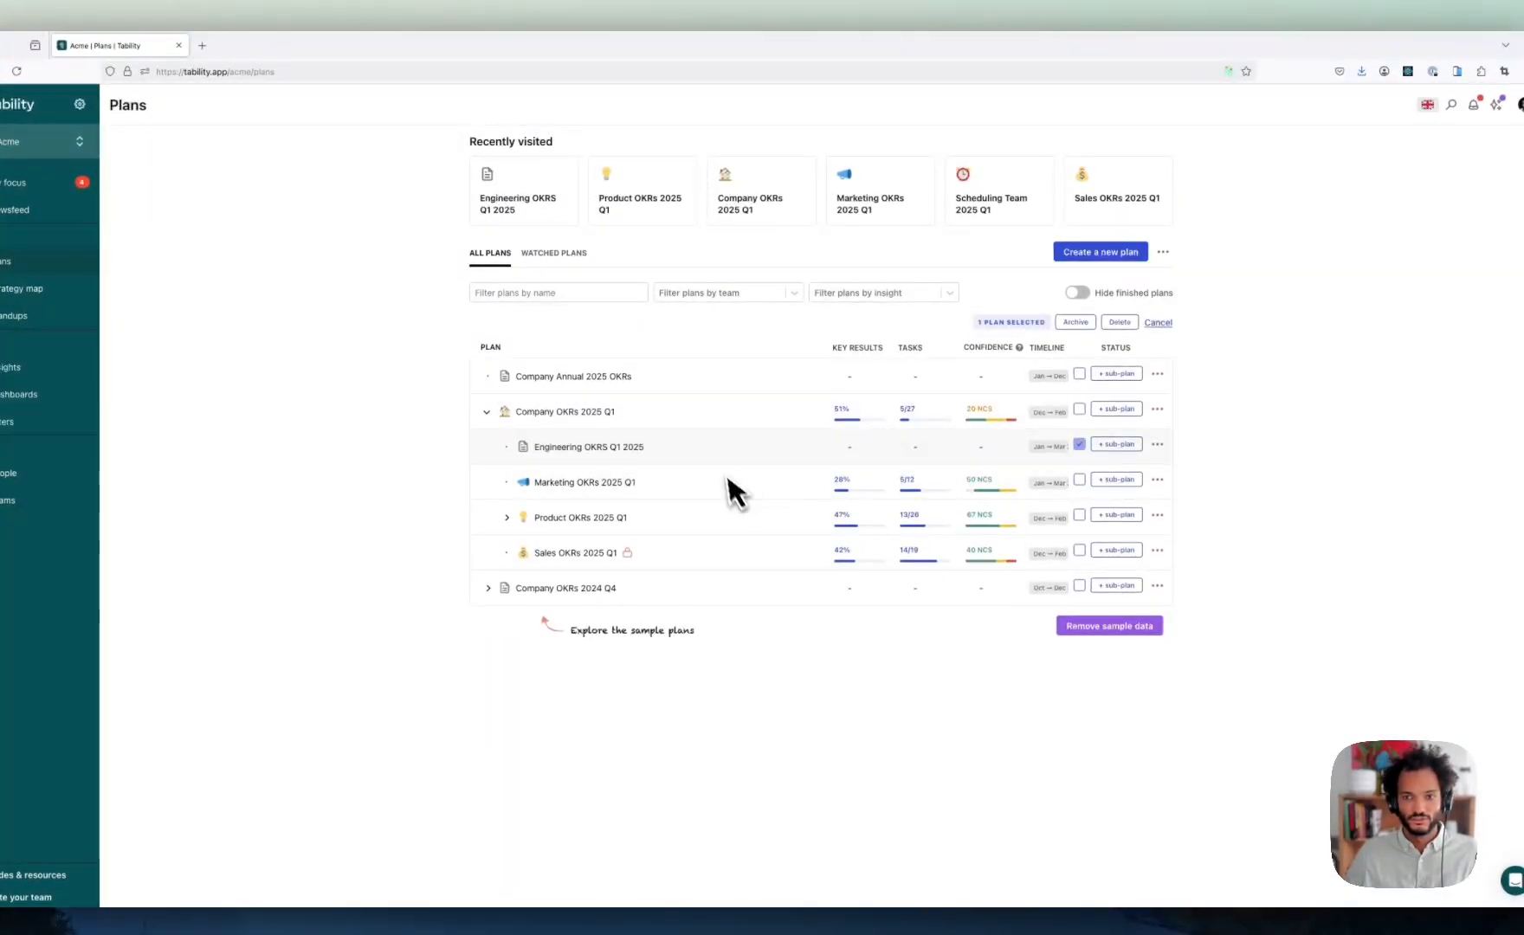
pyautogui.click(1120, 322)
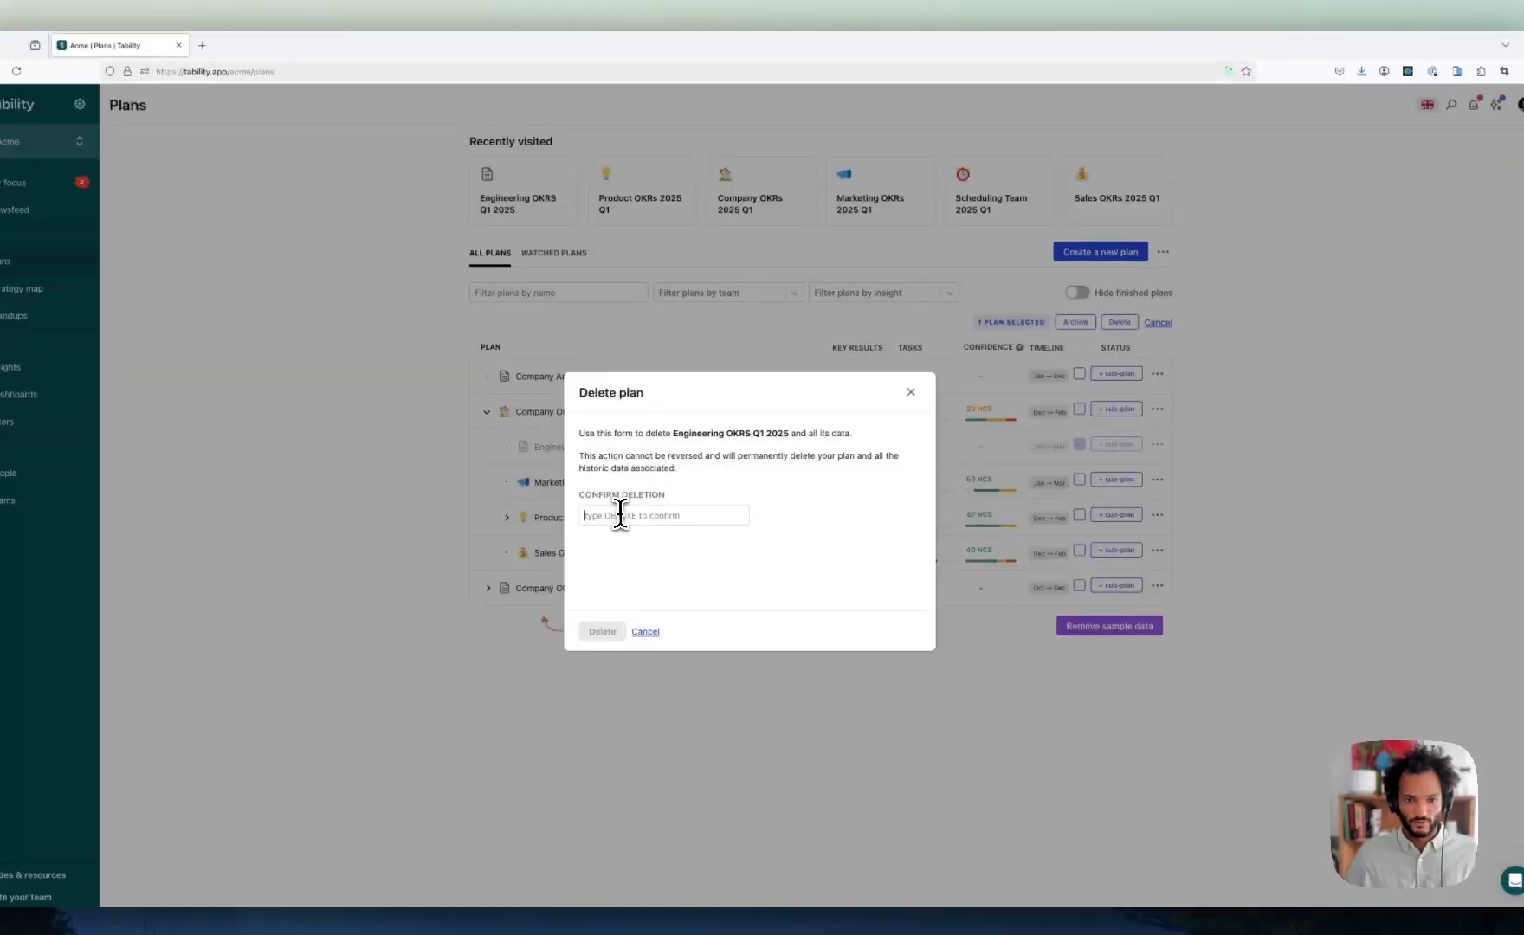
pyautogui.write('DELETE')
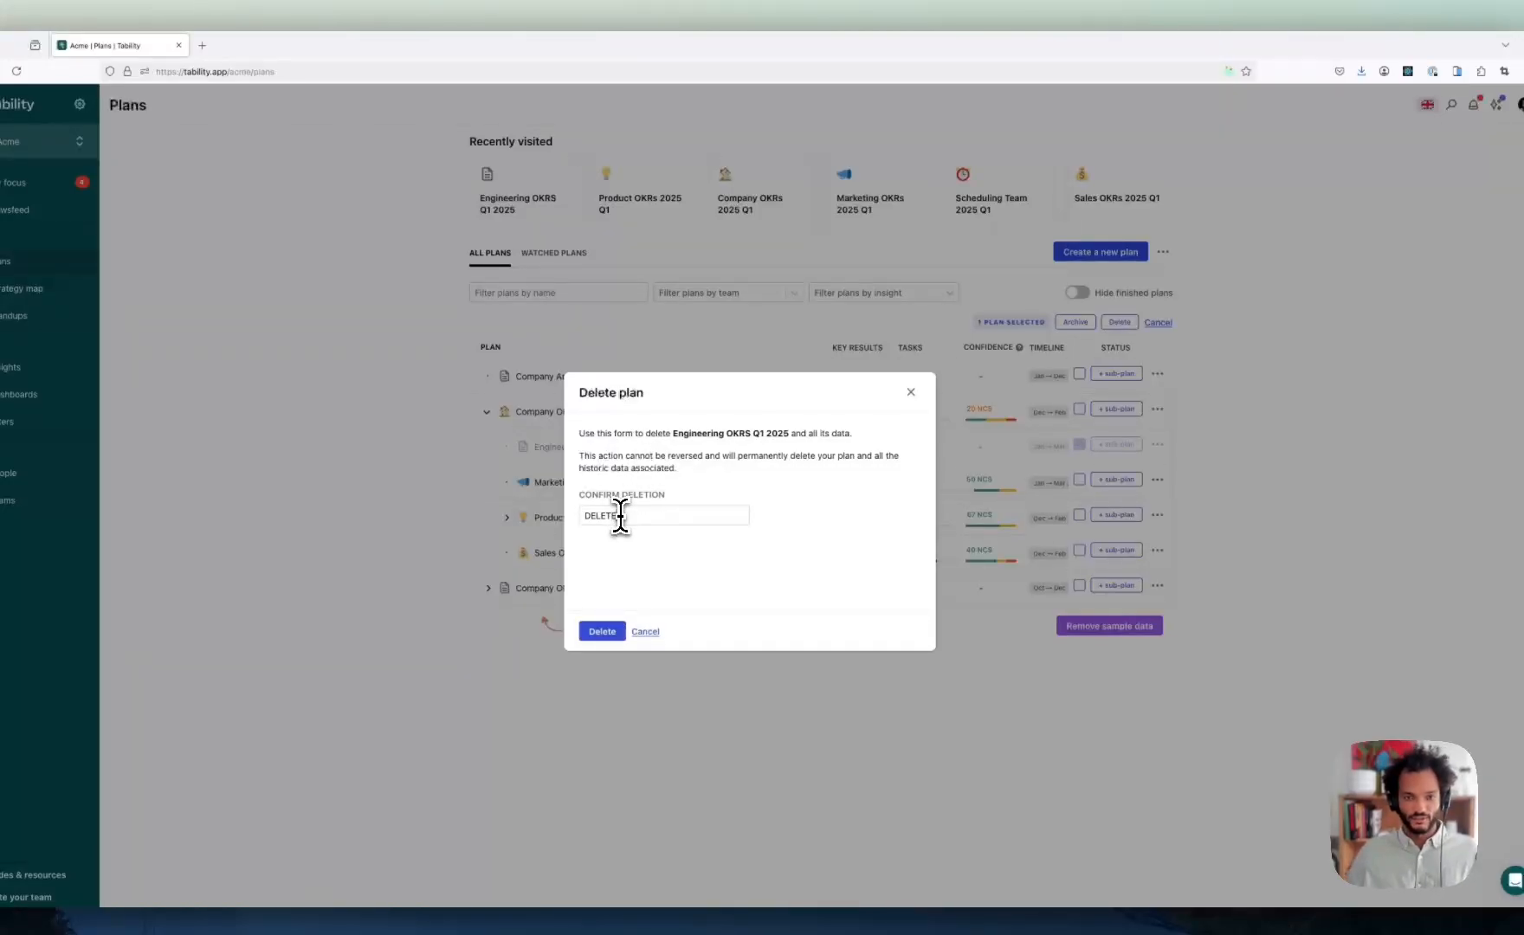
pyautogui.click(602, 632)
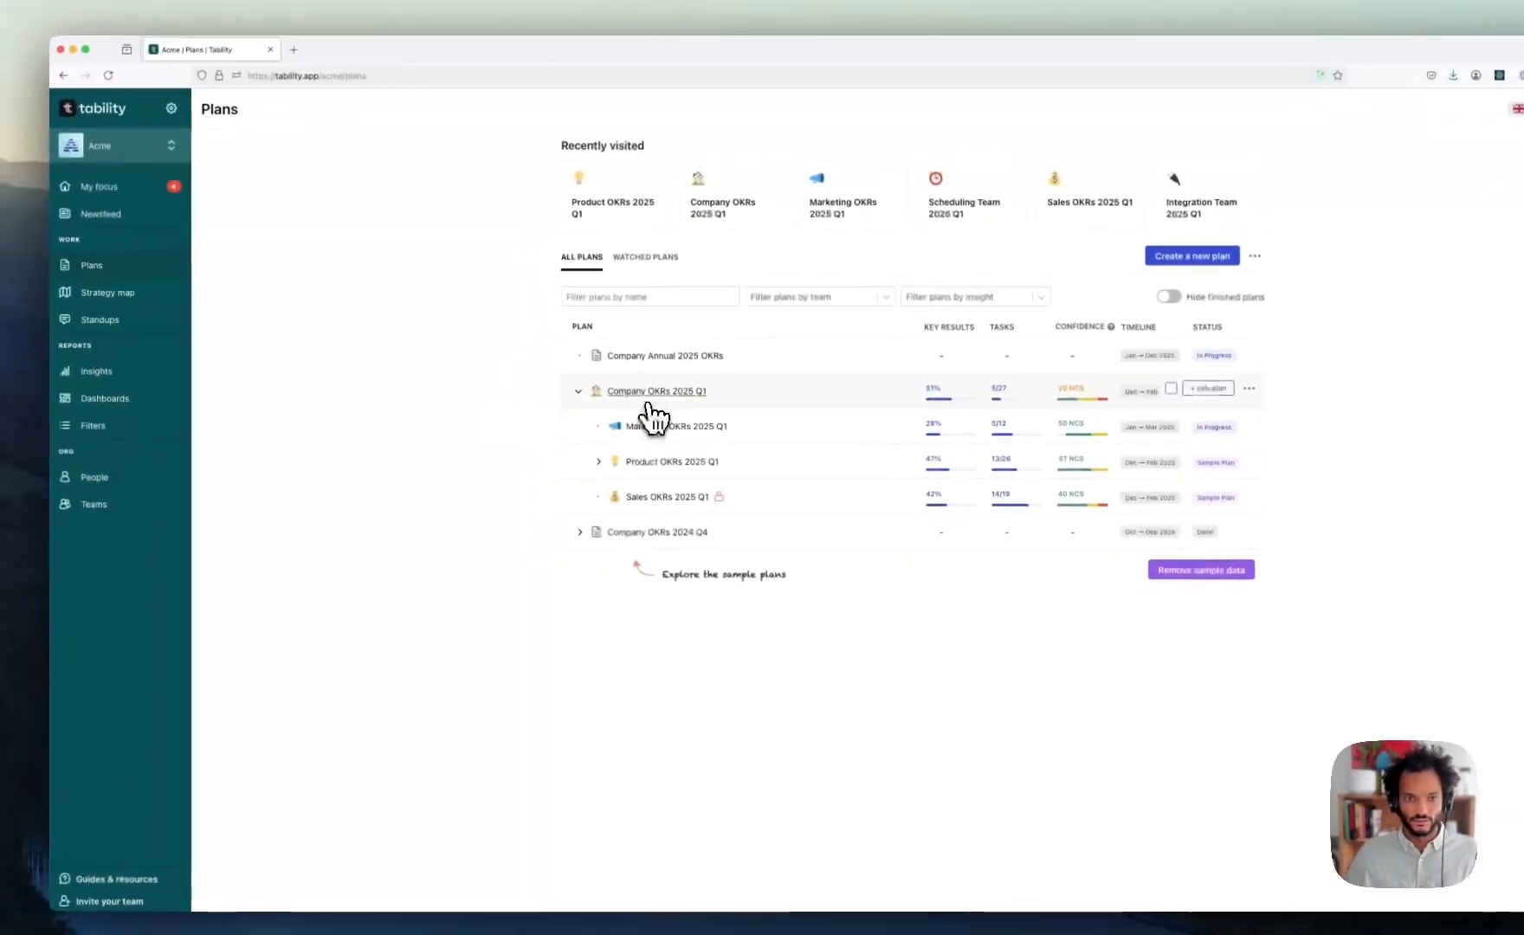
# - Browse the sub-plans of Company OKRs 2025 Q1, Company OKRs 2024 Q4 and Product OKRs 2025 Q1, then collapse them again
pyautogui.click(502, 379)
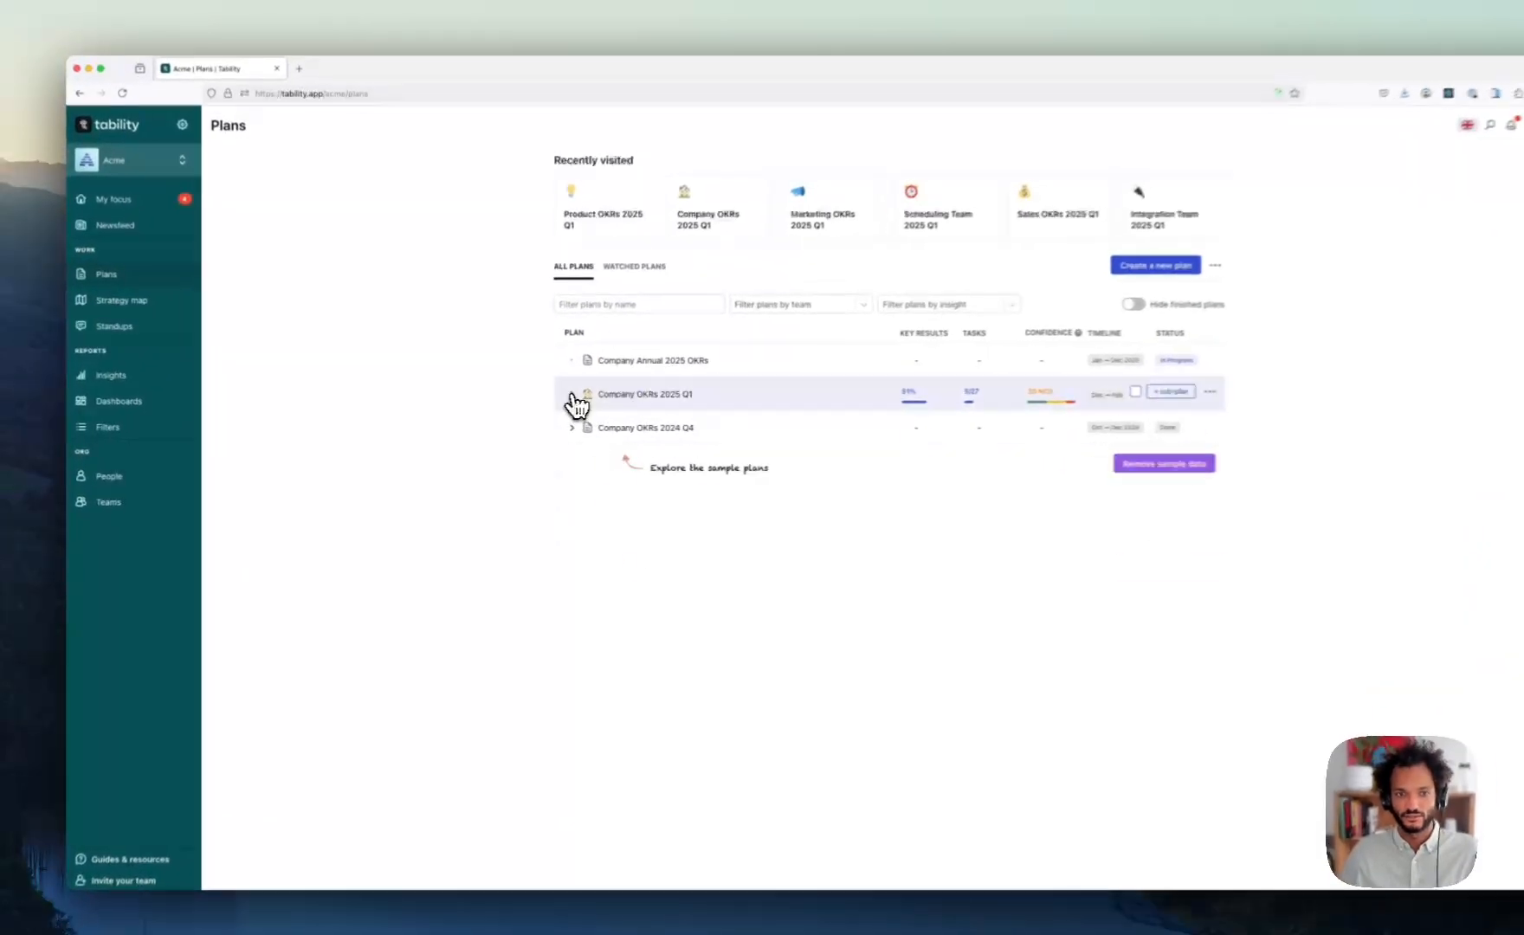
pyautogui.click(572, 397)
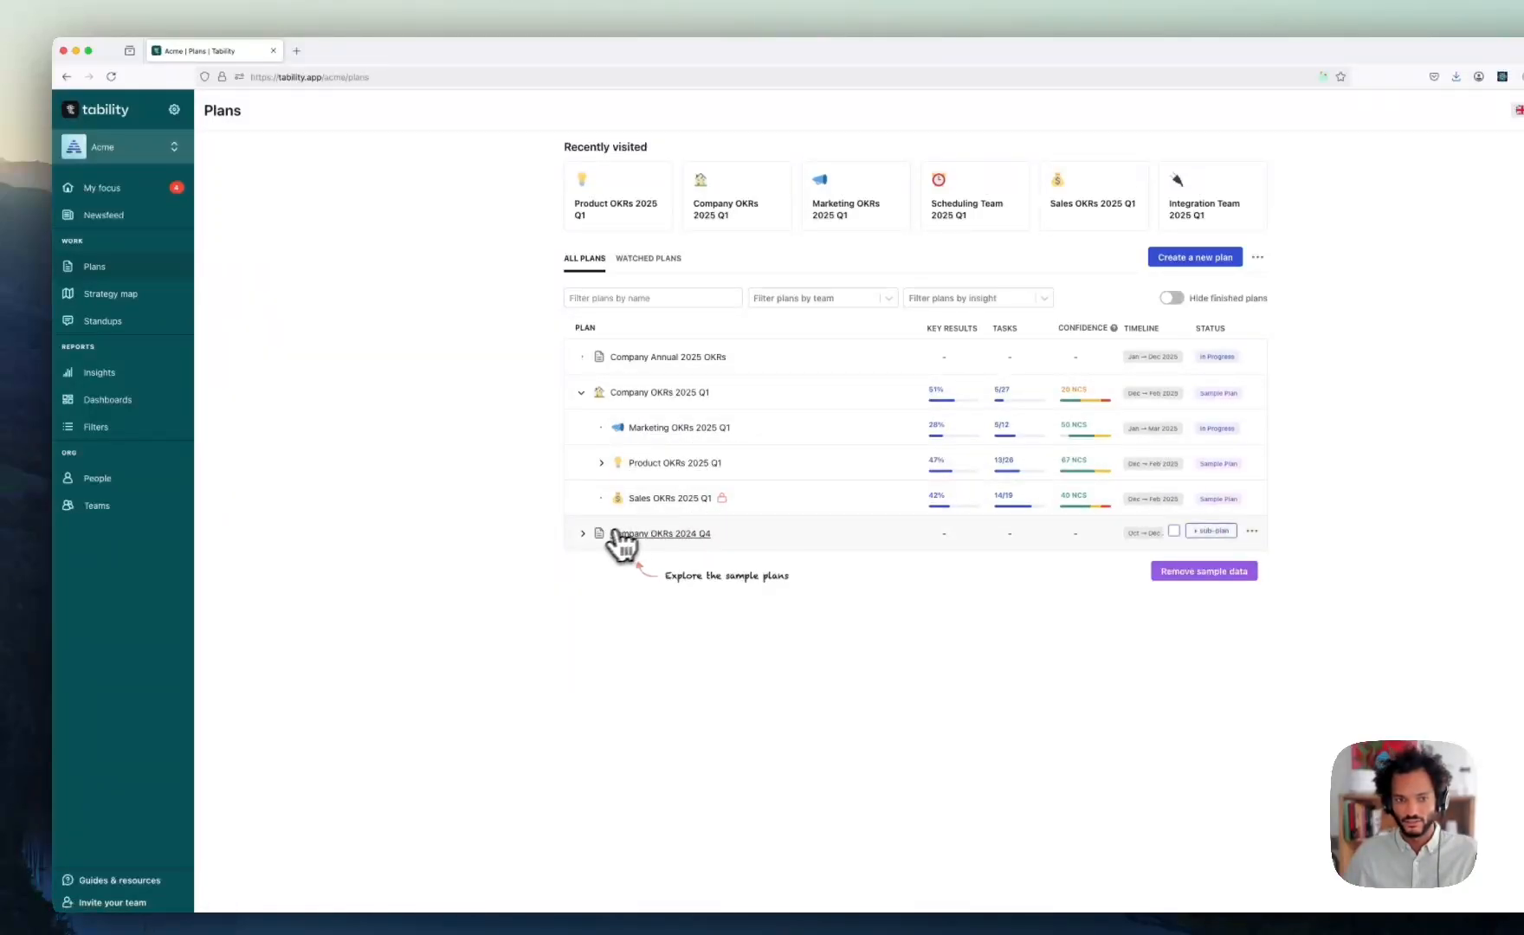
pyautogui.click(583, 533)
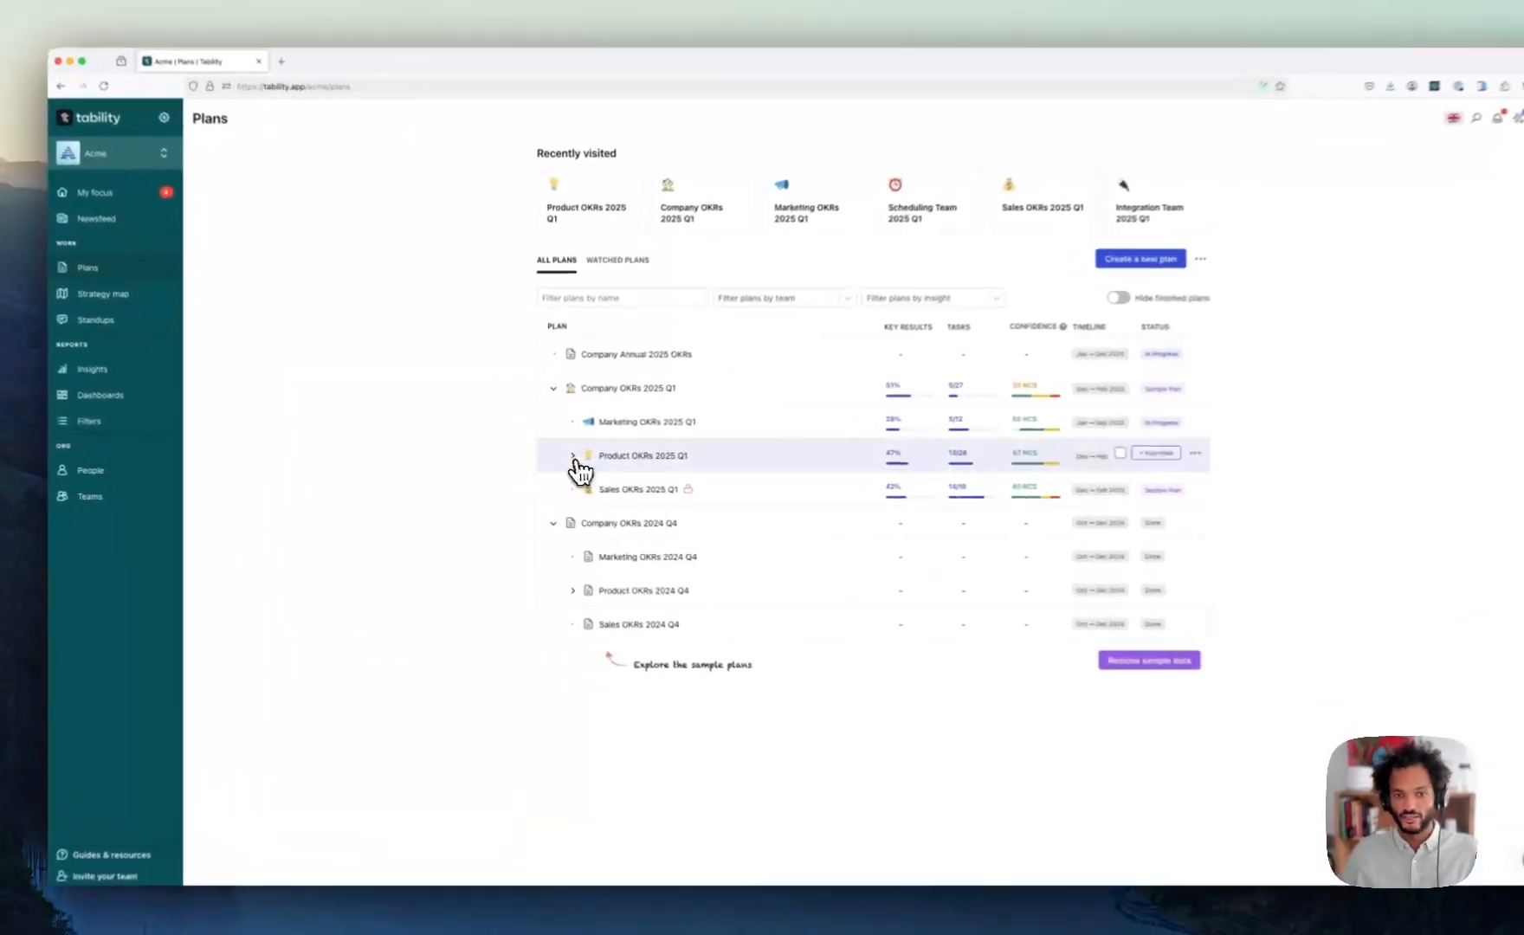
pyautogui.click(562, 457)
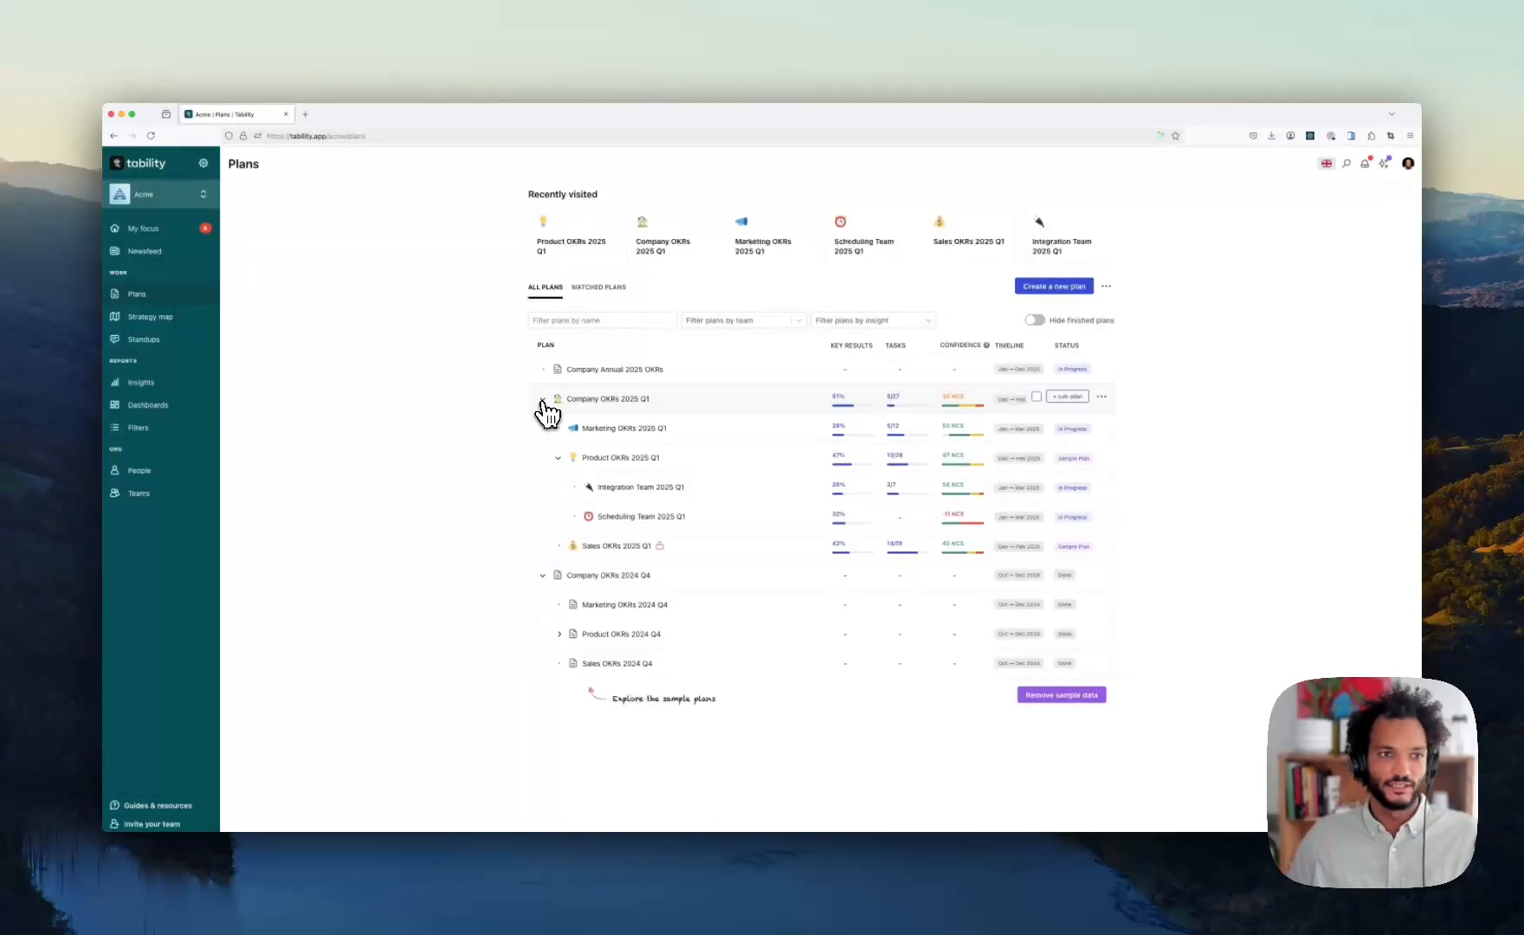
pyautogui.click(543, 400)
pyautogui.click(542, 427)
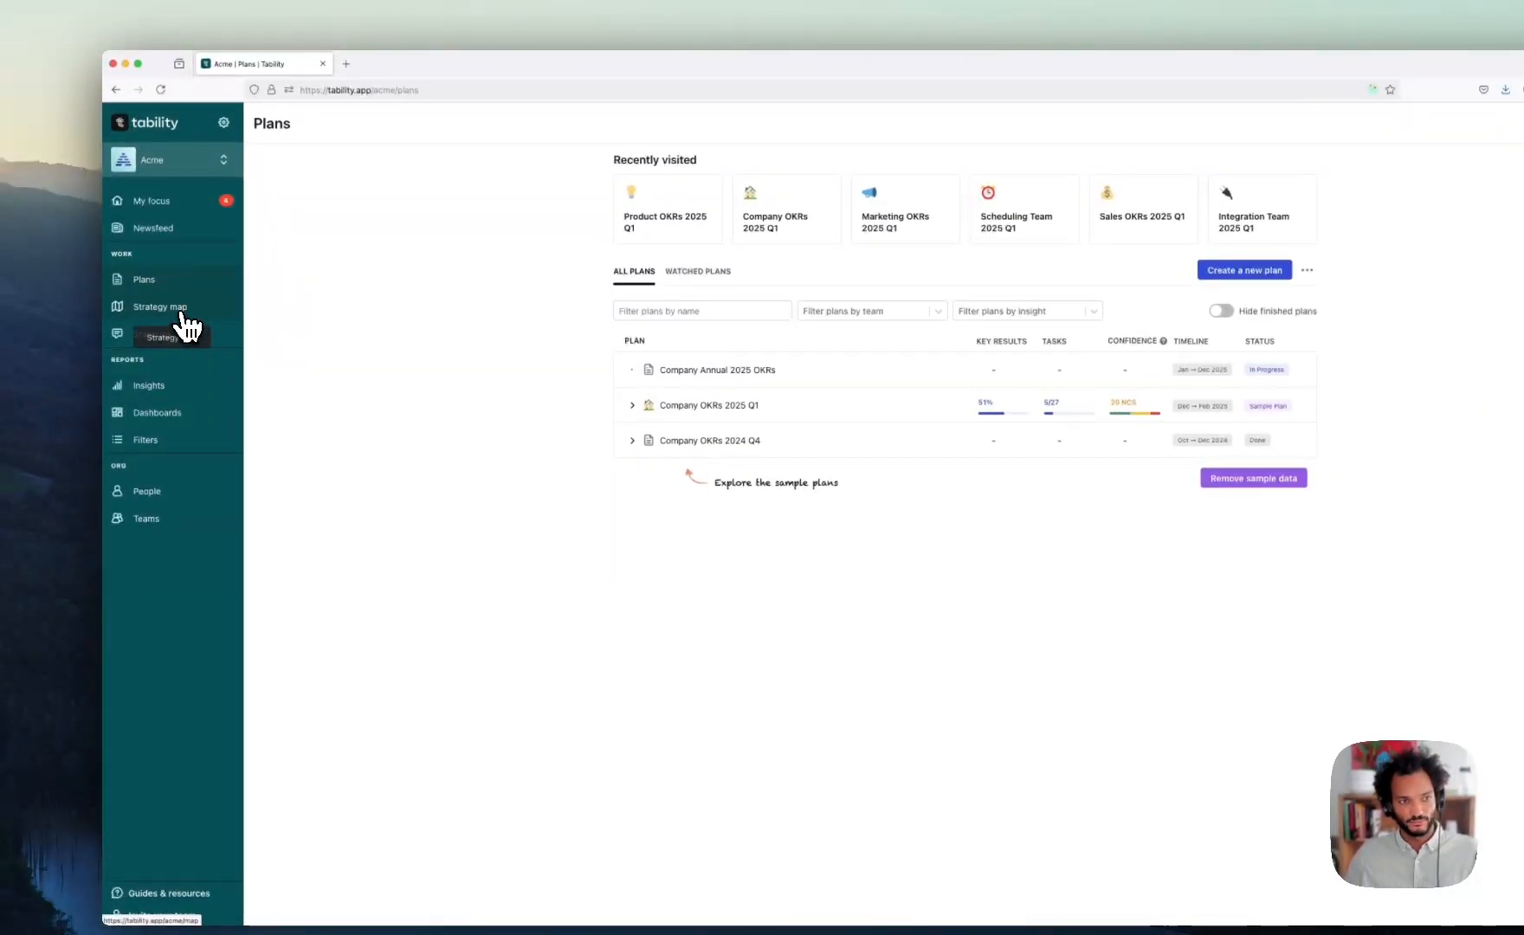
# - View the Strategy map's tree of linked plan cards, zooming the canvas
pyautogui.click(160, 306)
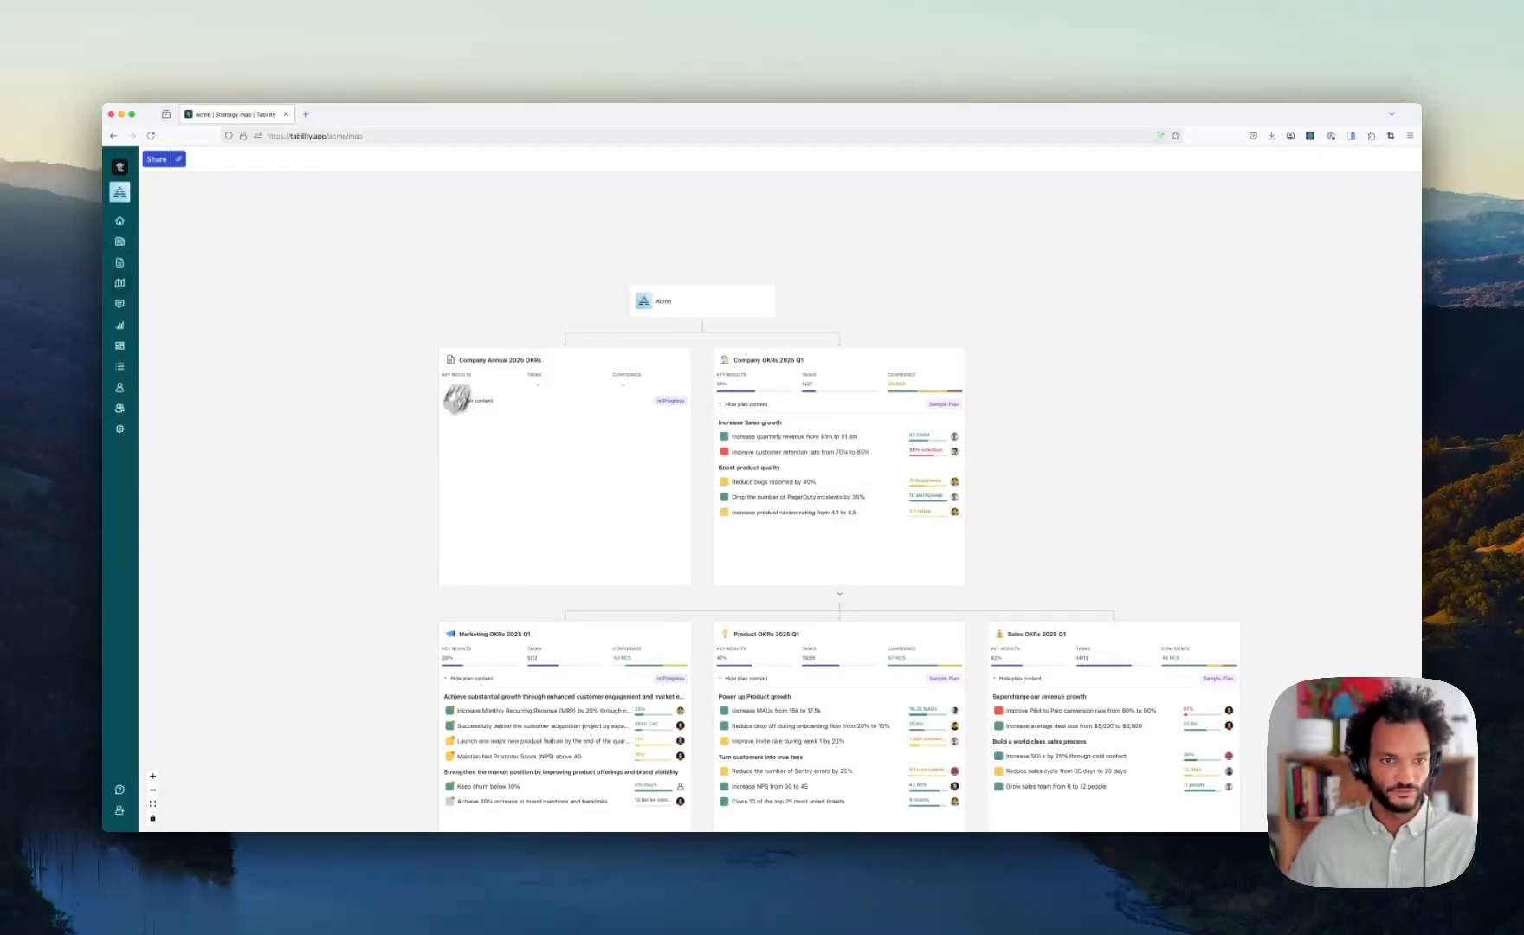
pyautogui.scroll(-2, 1133, 463)
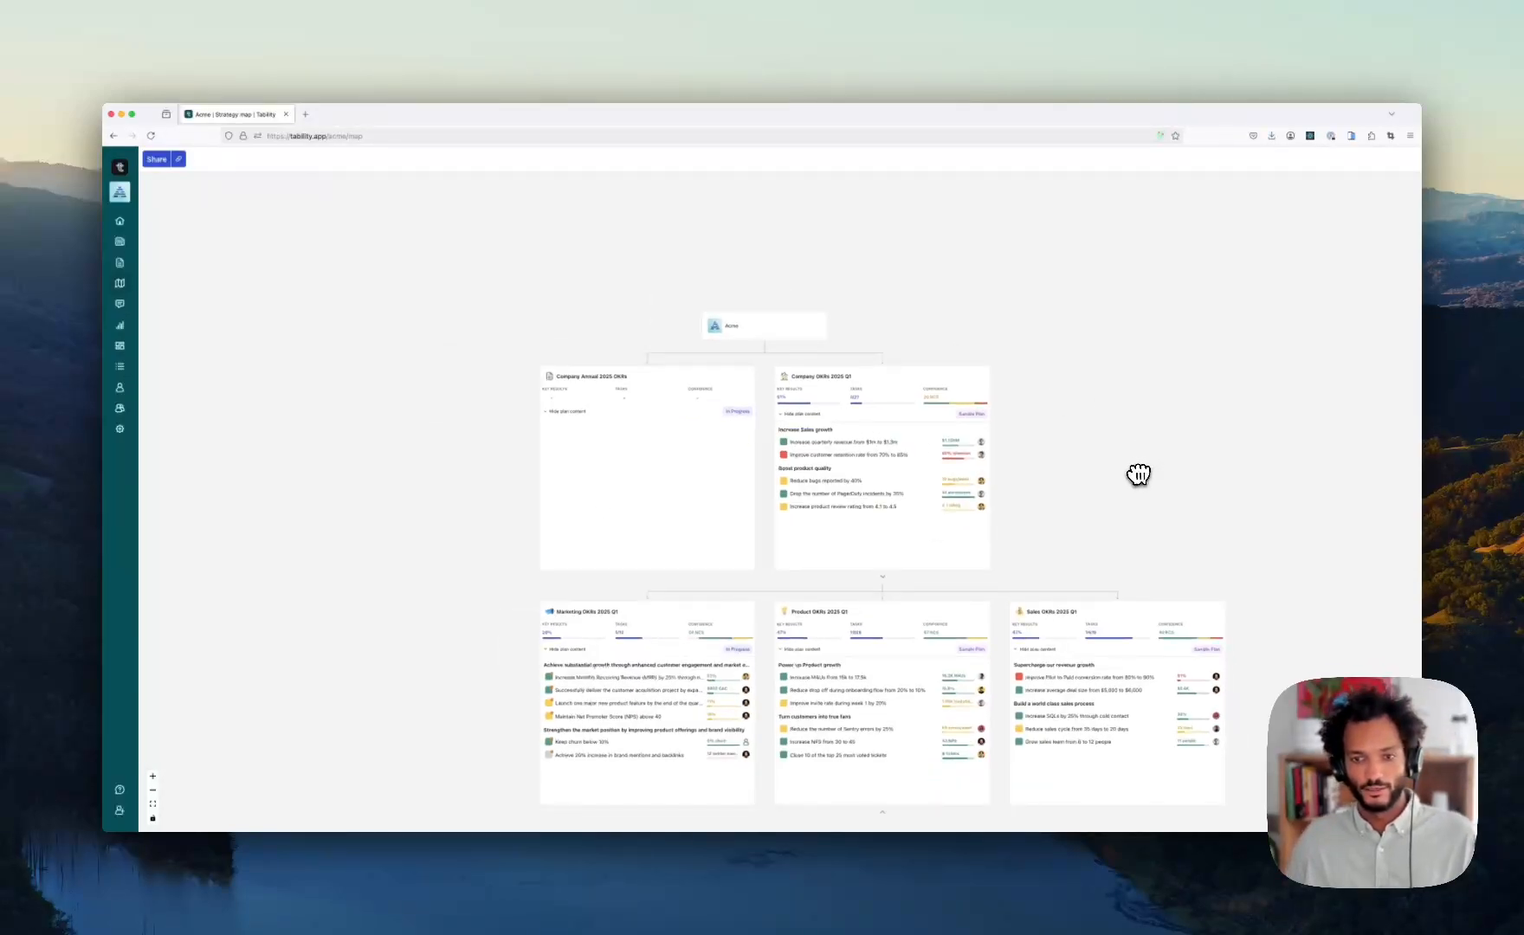
pyautogui.scroll(2, 1140, 474)
# - Return to Plans, expand Company OKRs 2025 Q1 and open the Company Annual 2025 OKRs plan
pyautogui.click(119, 264)
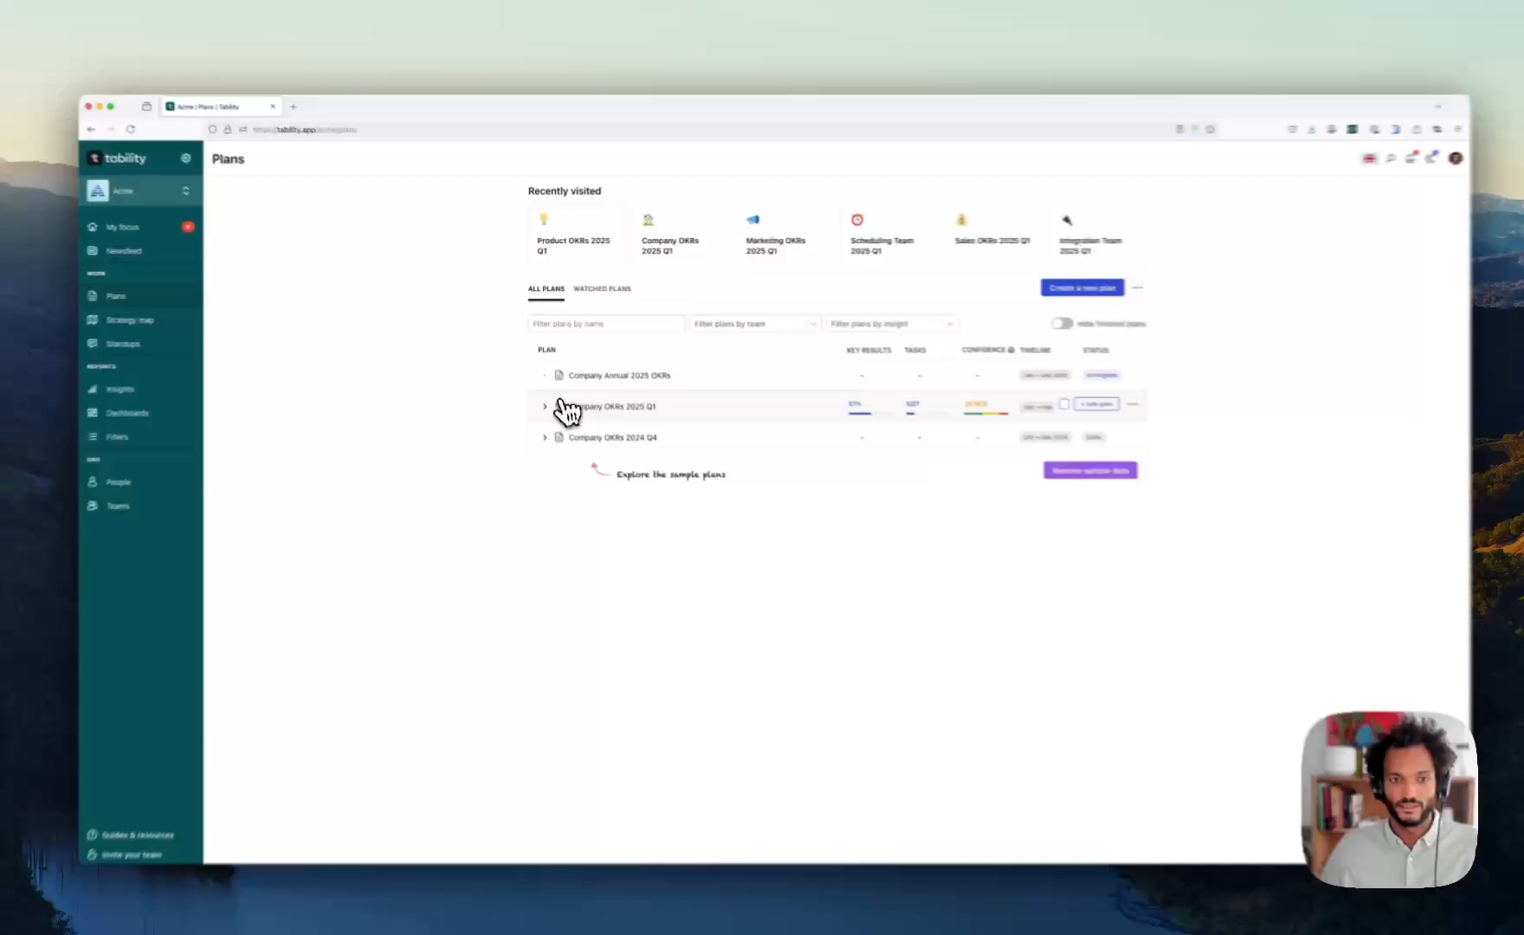
pyautogui.click(562, 406)
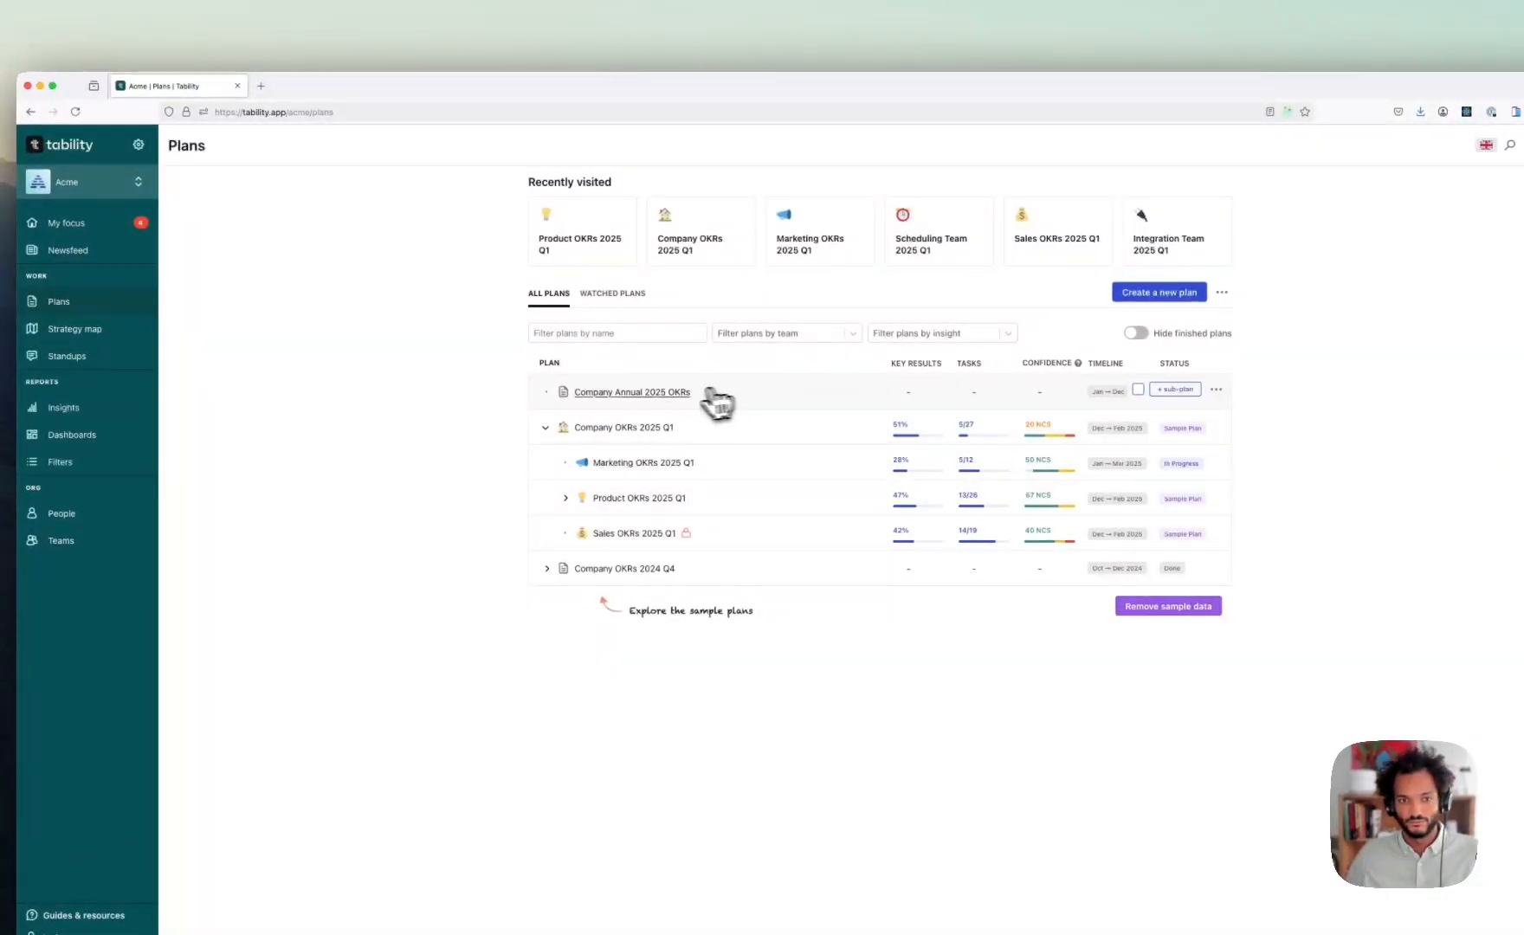
pyautogui.click(674, 394)
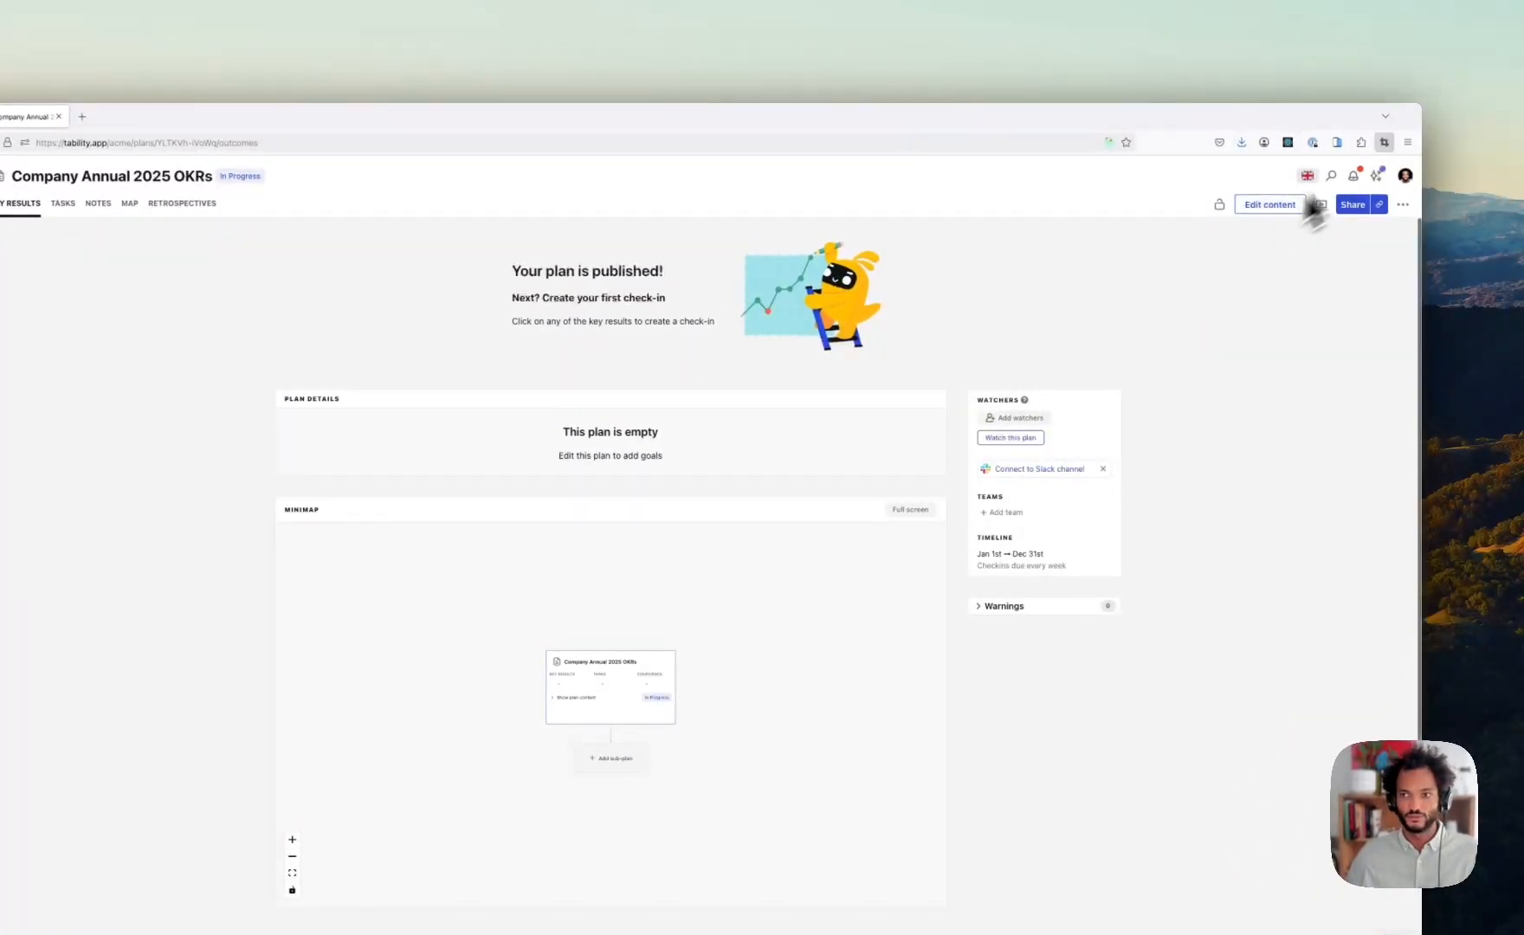
# - Start writing goals from scratch in the Company Annual 2025 OKRs plan
pyautogui.click(1271, 207)
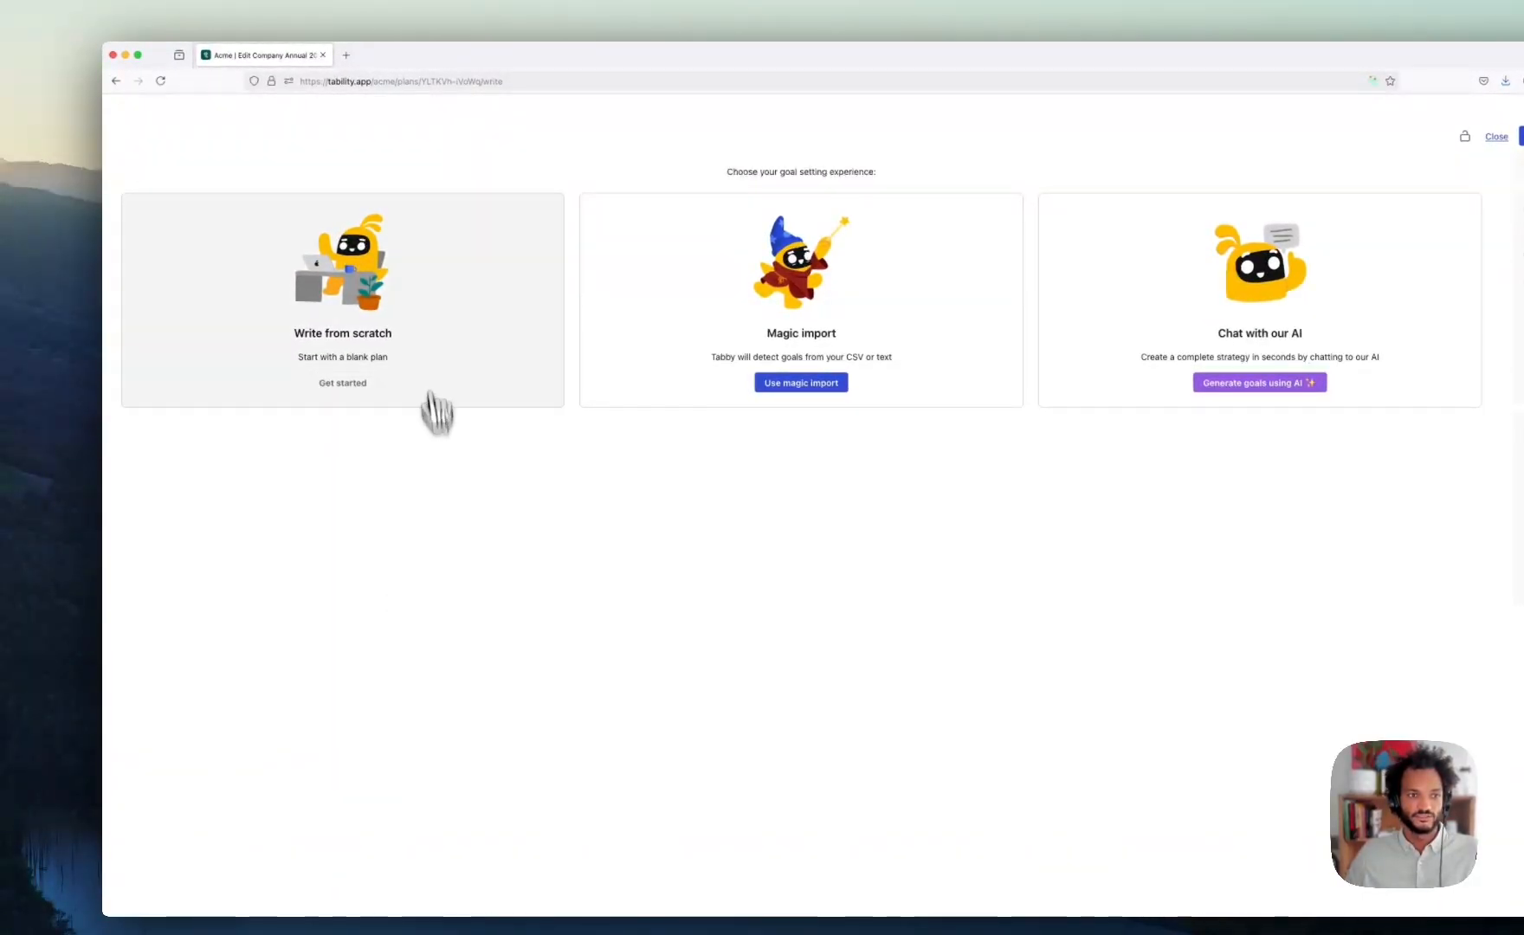
pyautogui.click(402, 333)
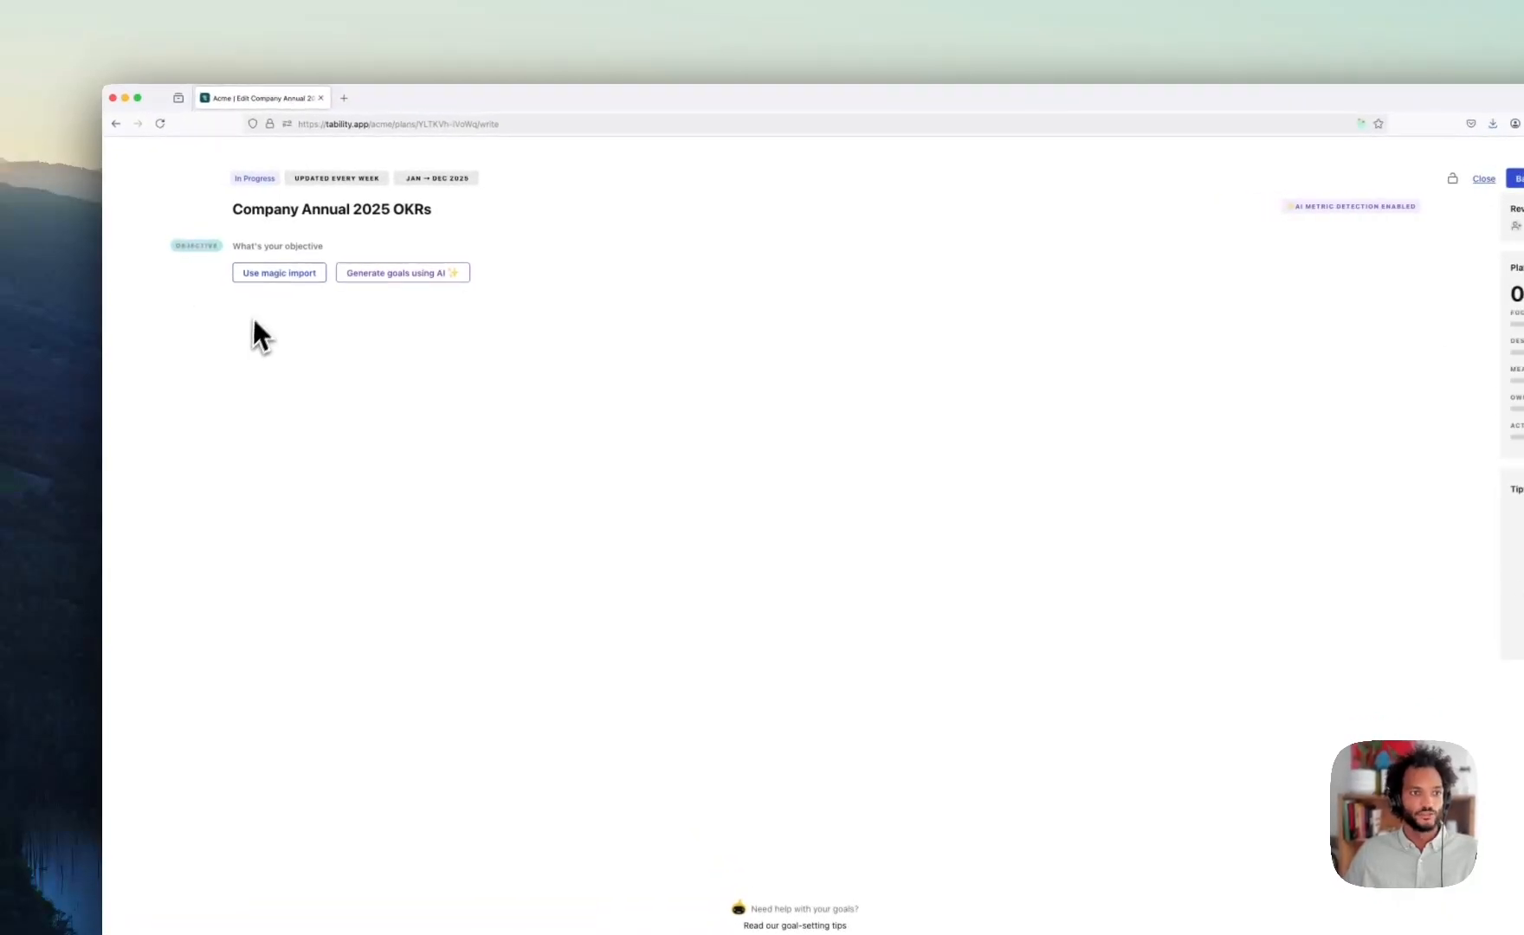
# - Start a magic import and browse Recents, Dropbox and Desktop > Demo in the file picker
pyautogui.click(284, 278)
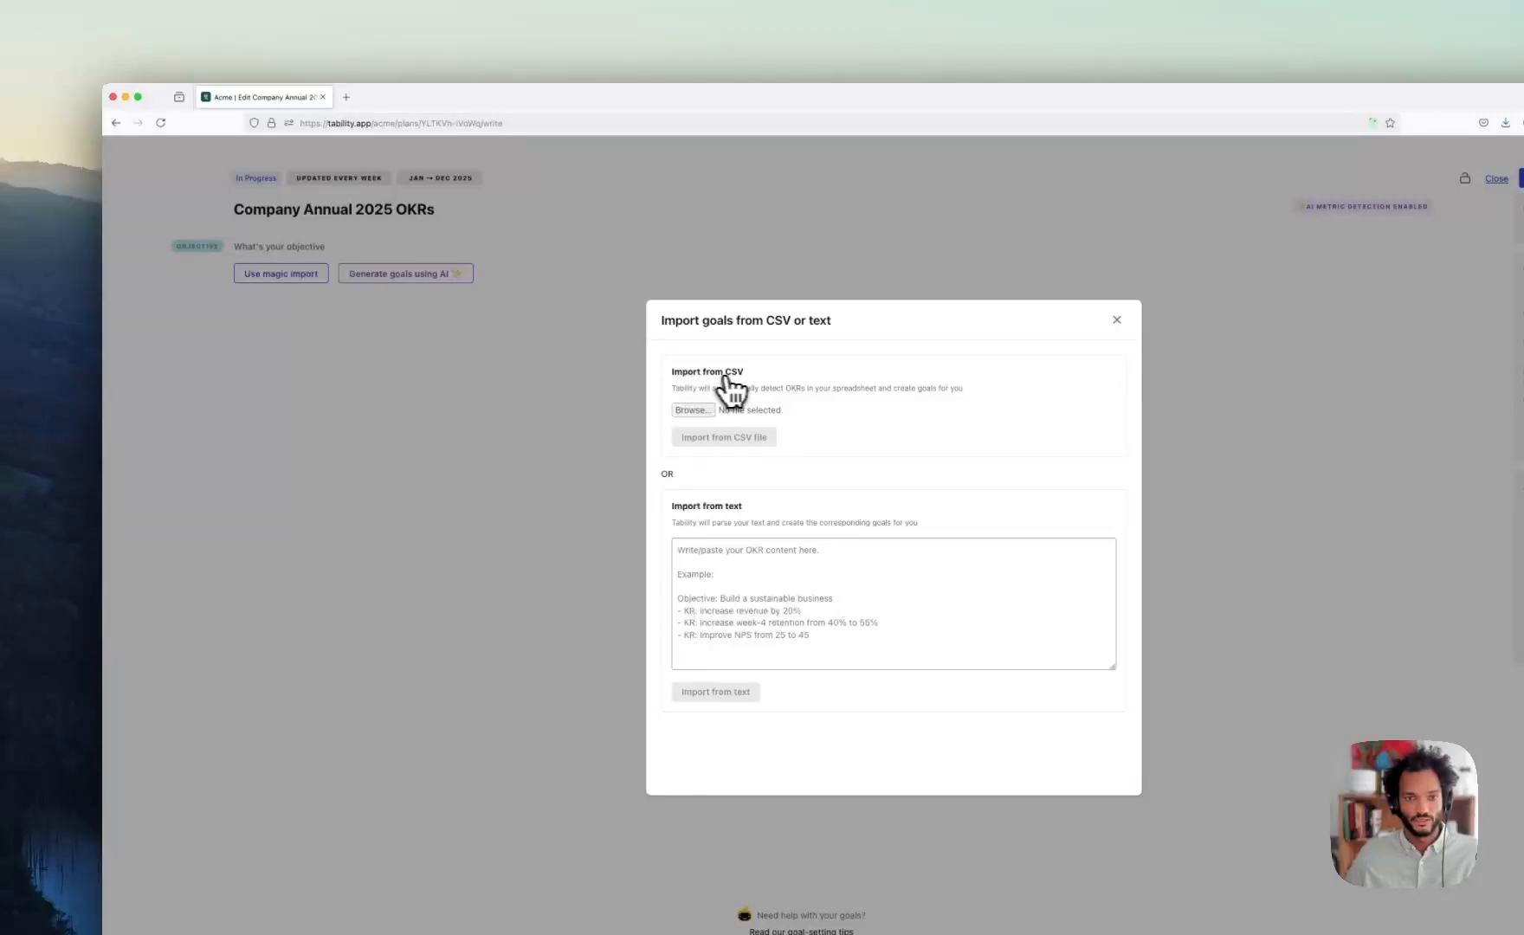
pyautogui.click(702, 411)
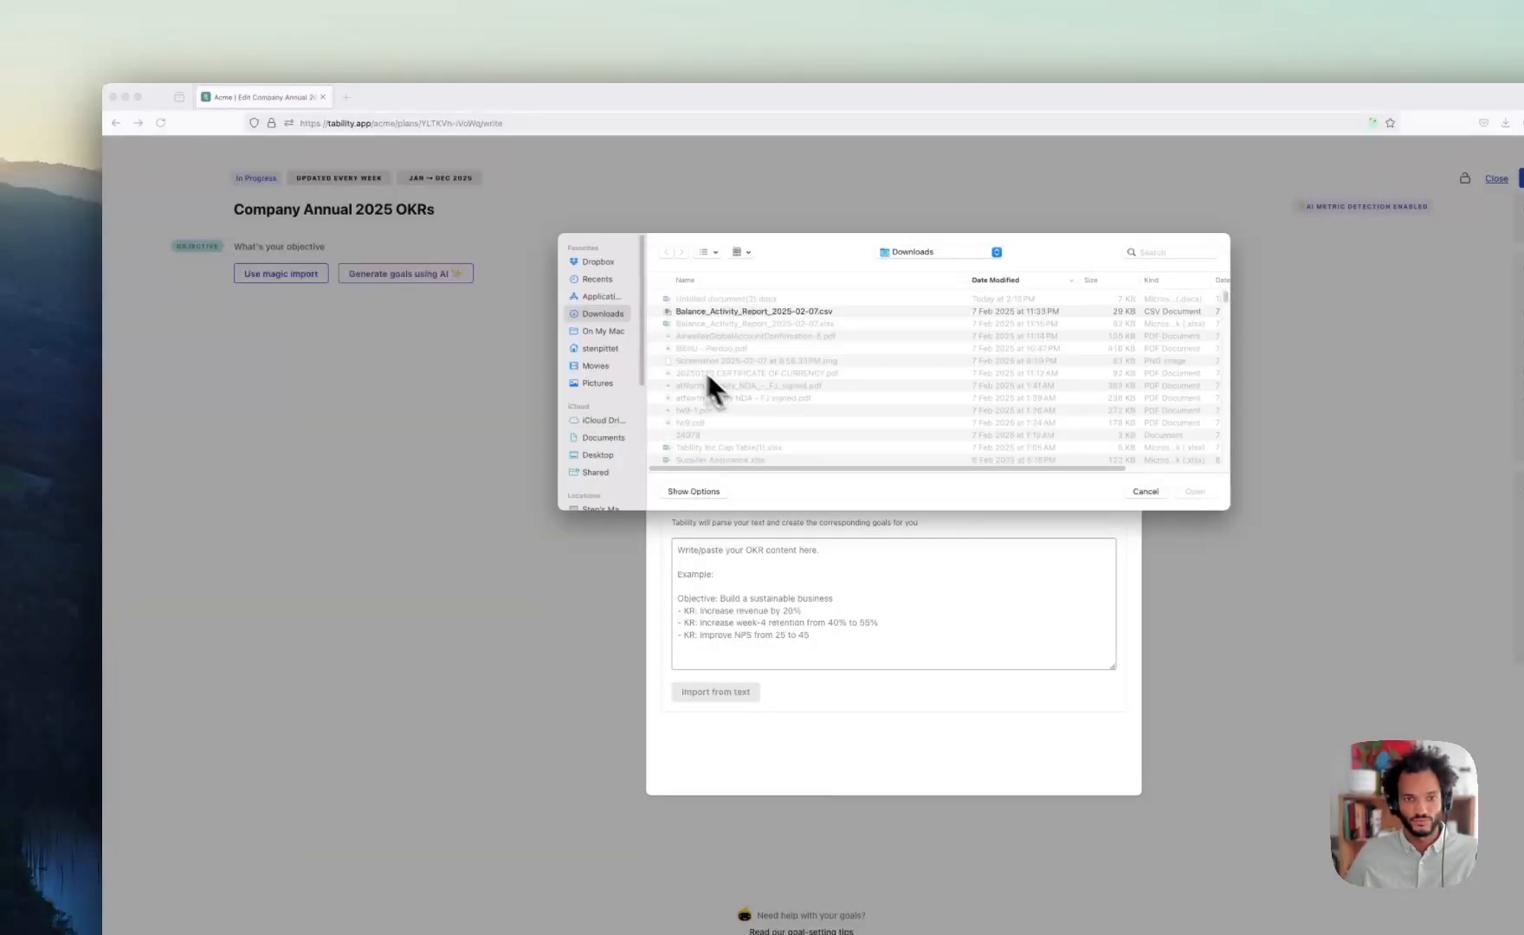
pyautogui.click(603, 284)
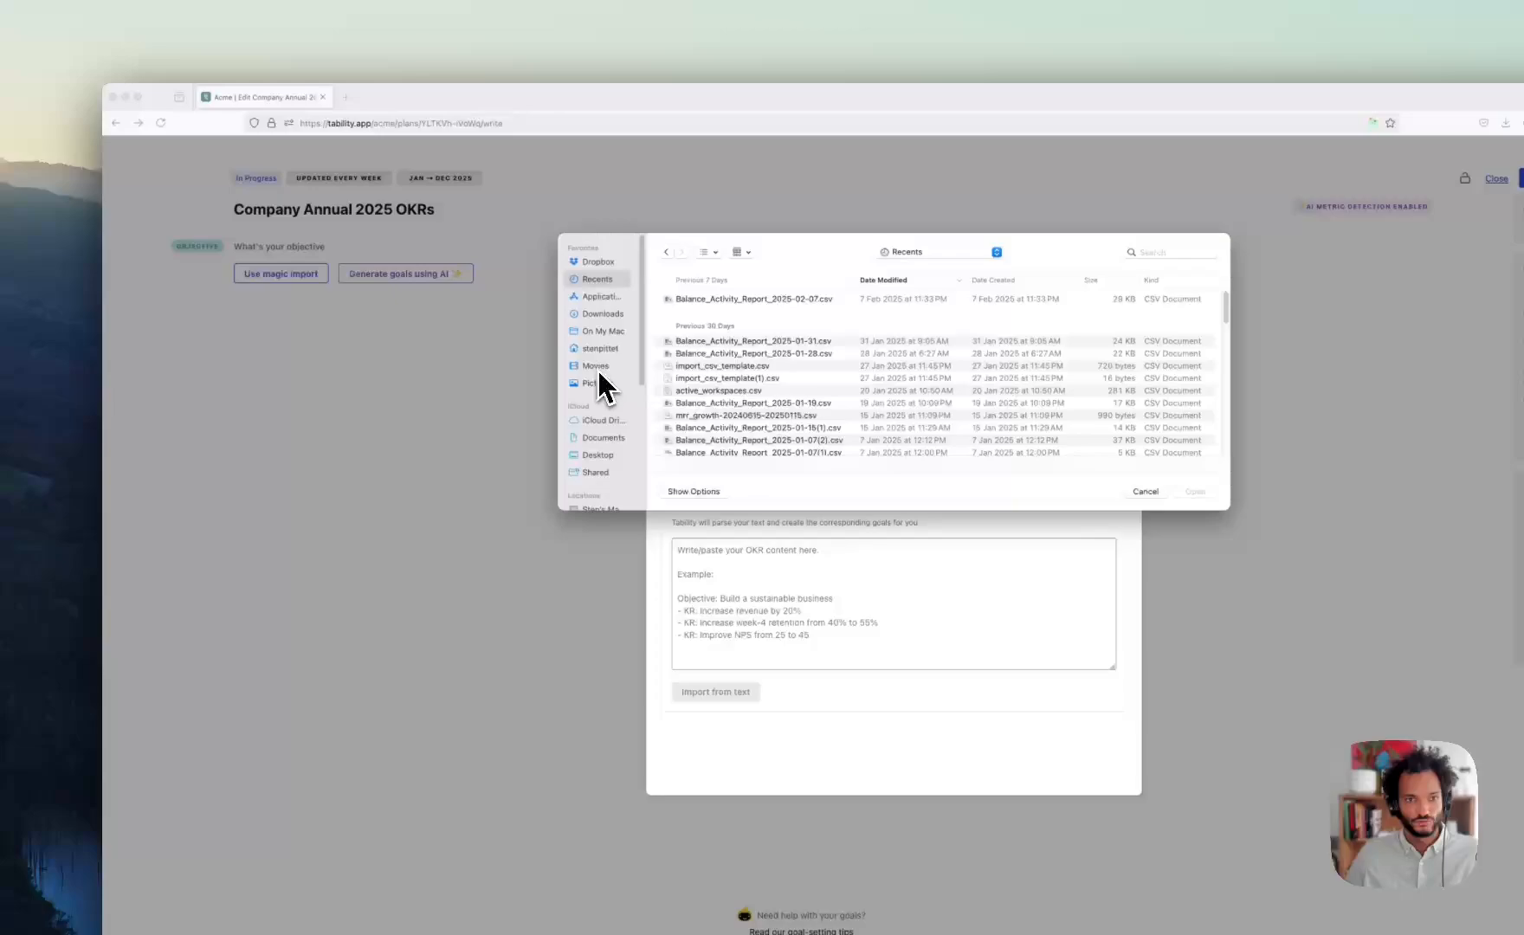
pyautogui.click(600, 263)
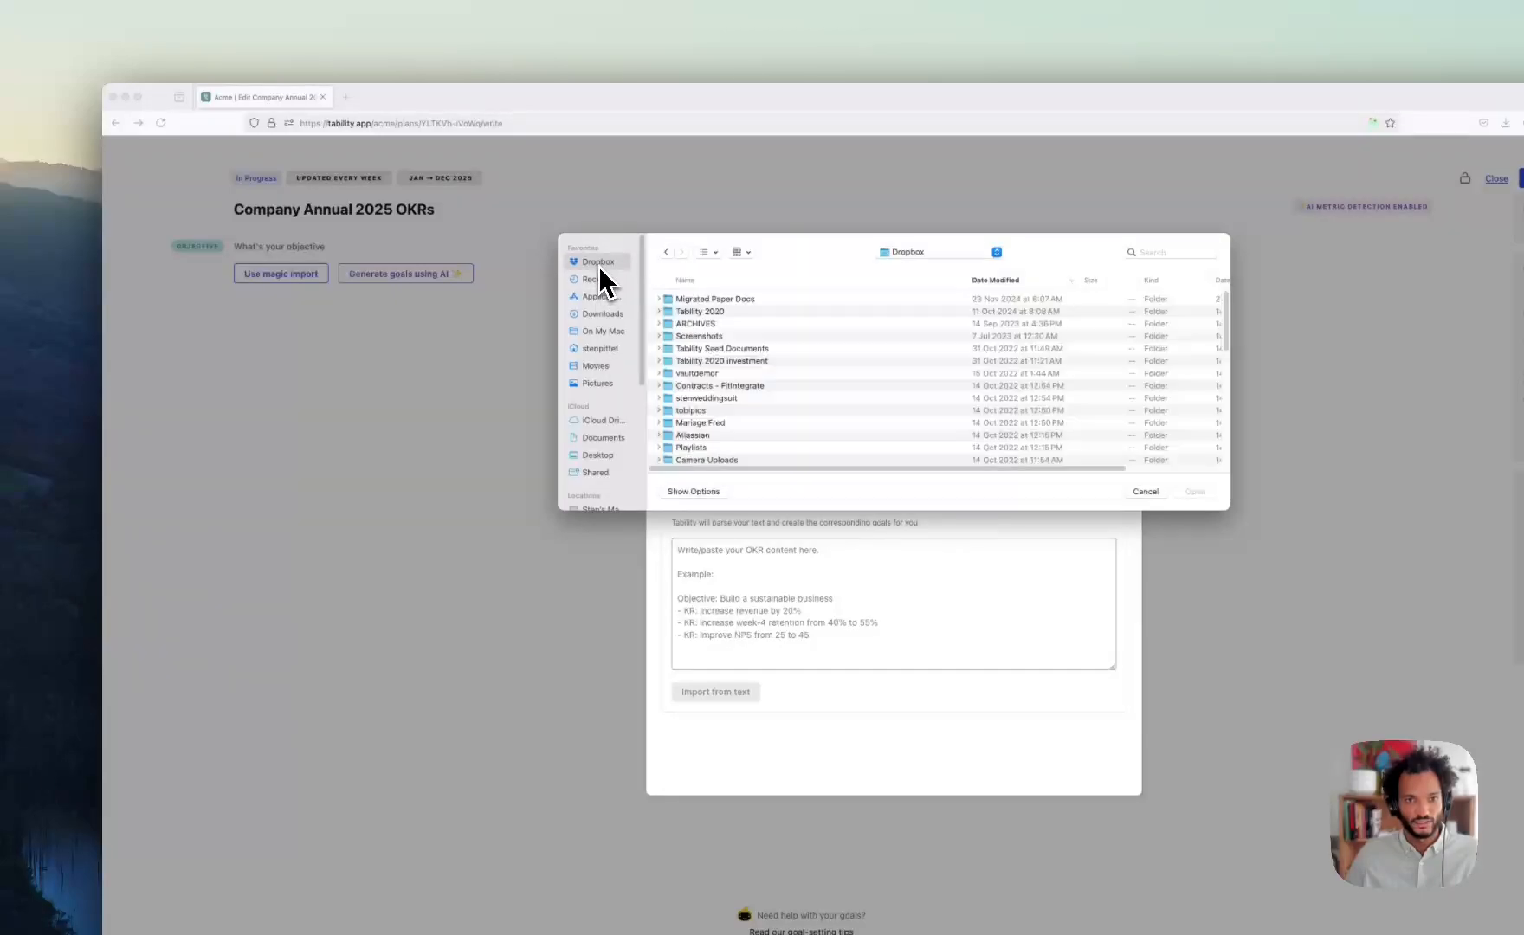
pyautogui.click(595, 454)
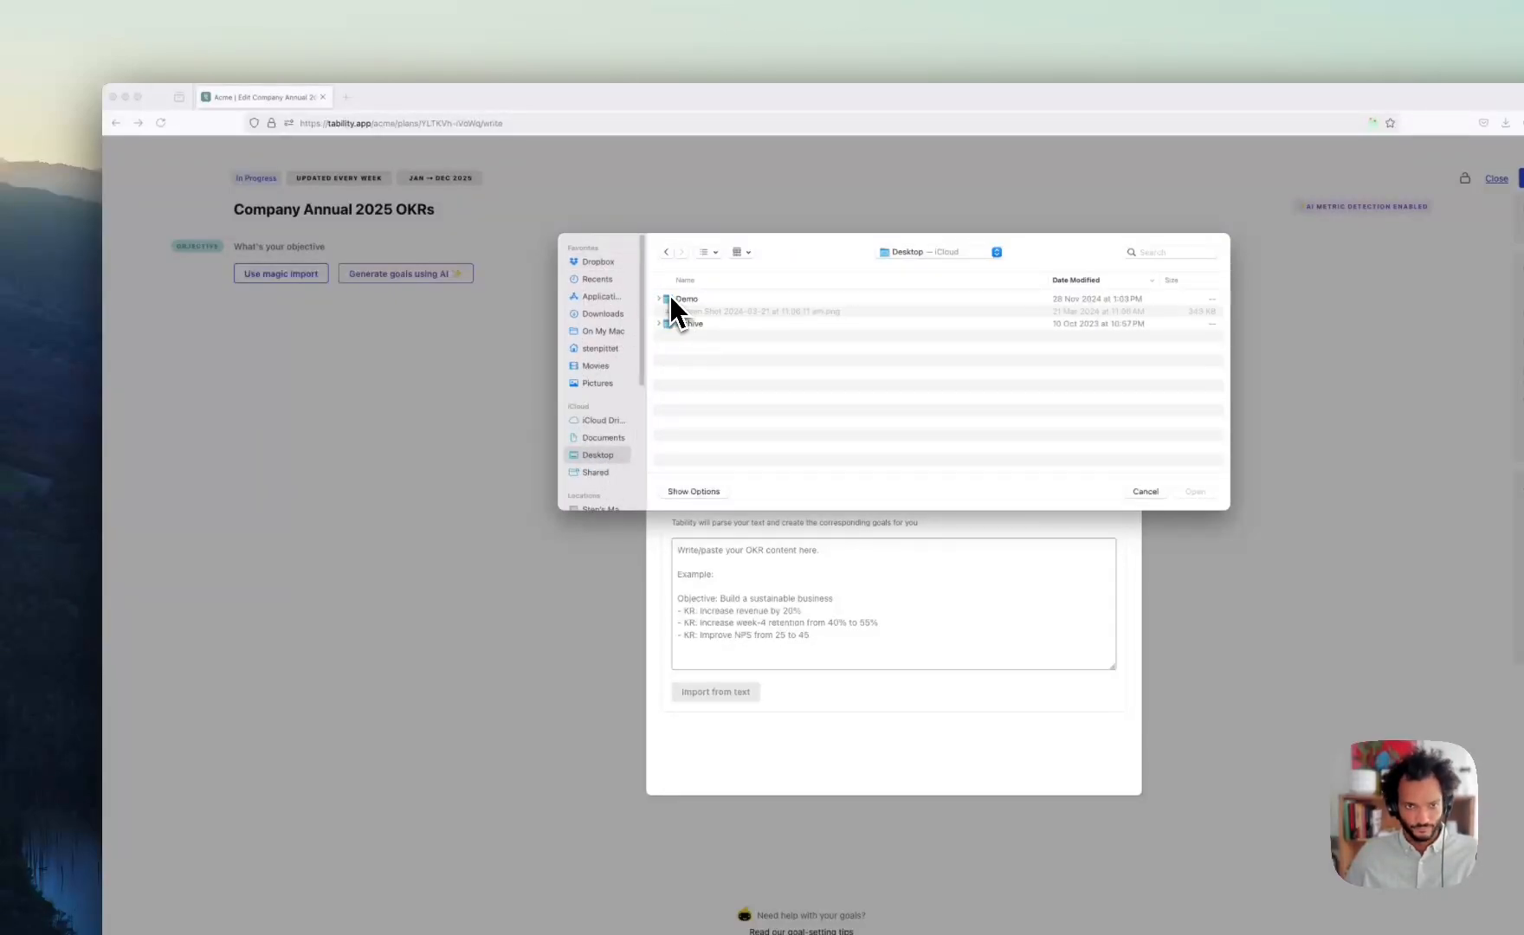
pyautogui.doubleClick(692, 300)
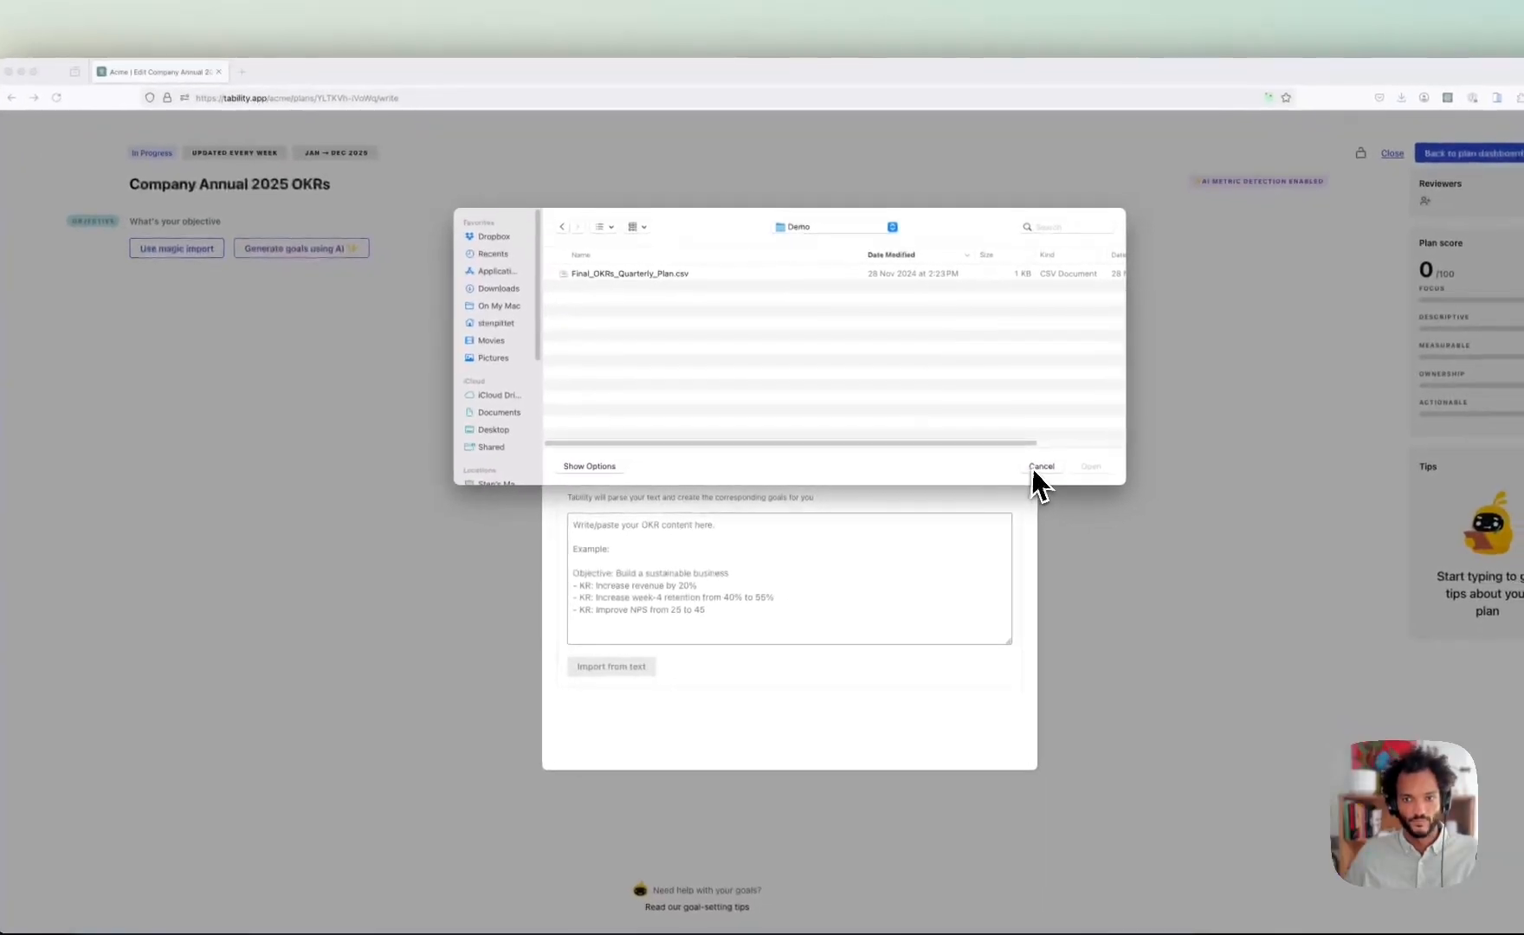
pyautogui.click(1039, 467)
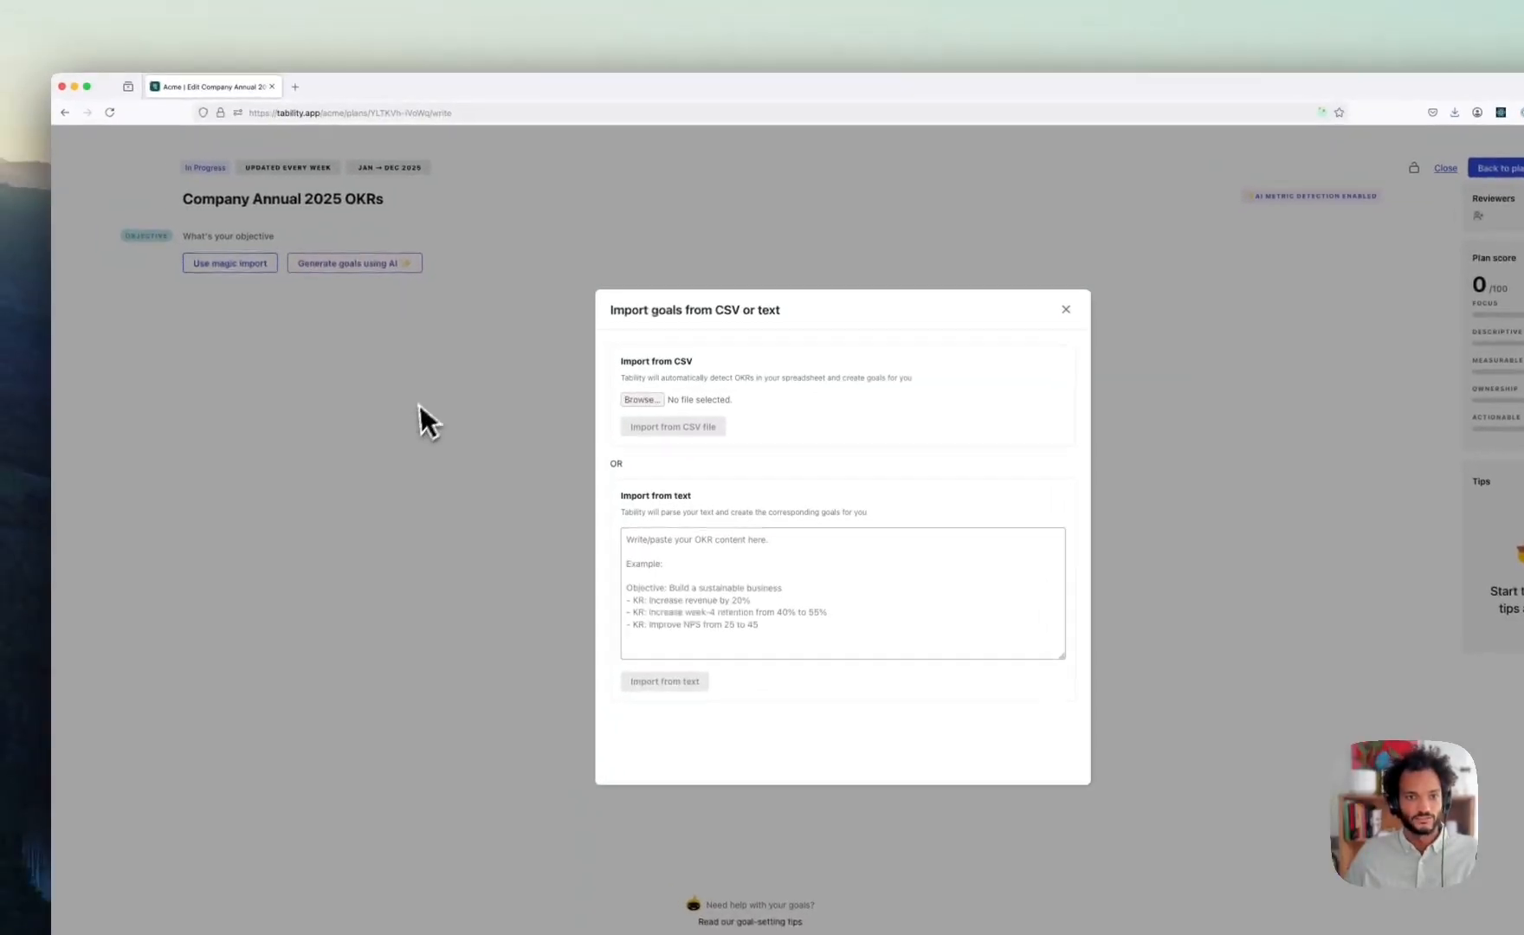
# - Reopen the picker on Desktop > Demo and preview Final_OKRs_Quarterly_Plan.csv with Quick Look
pyautogui.click(655, 403)
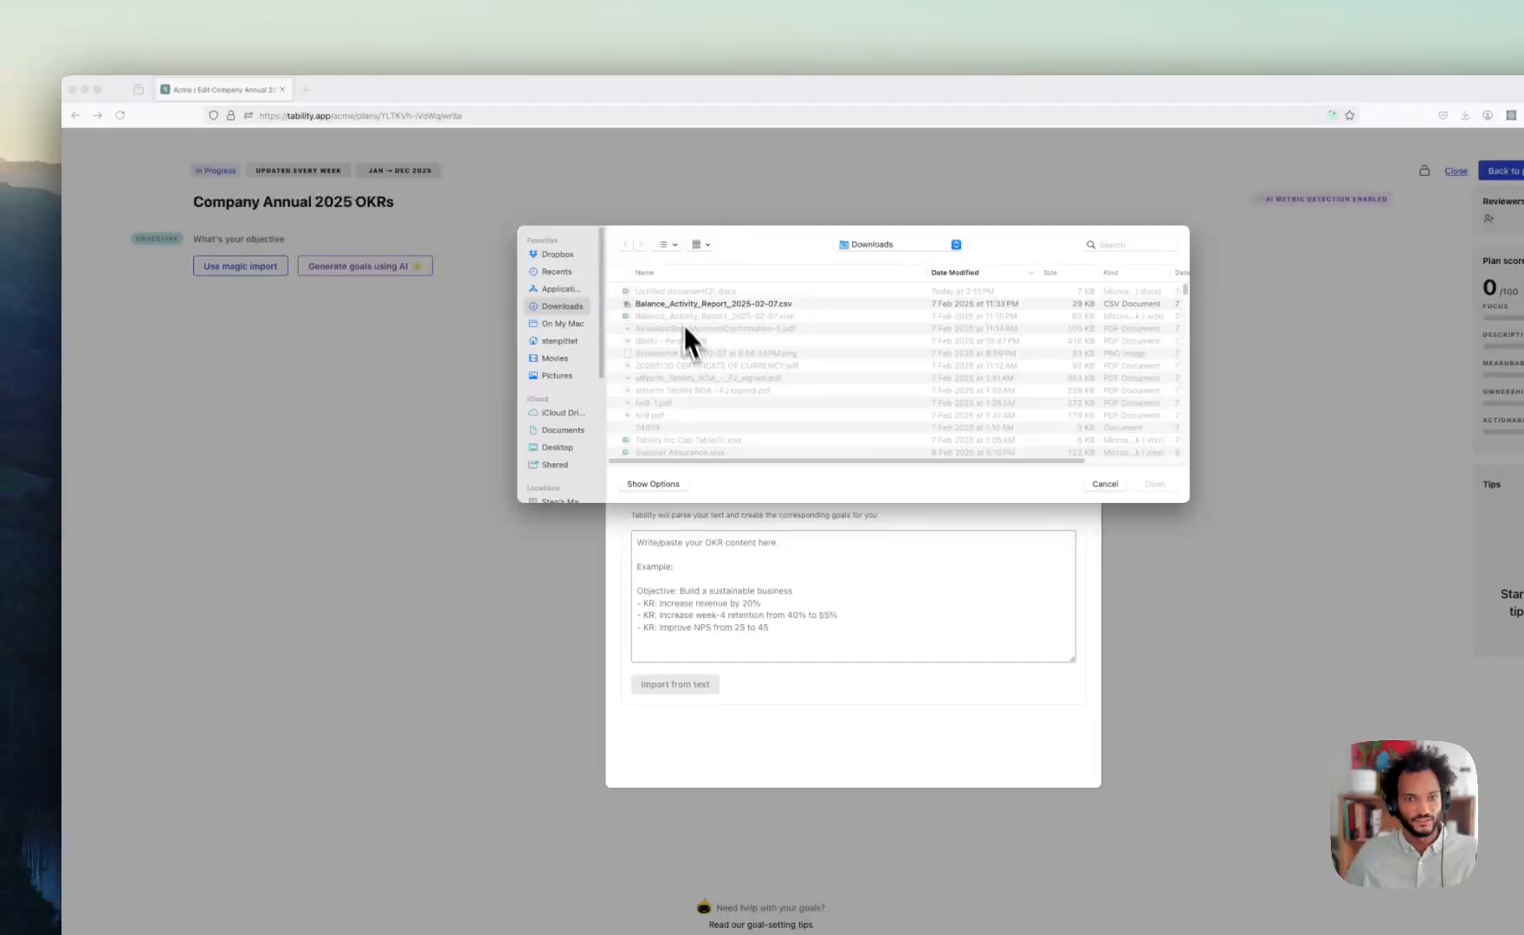
pyautogui.click(557, 448)
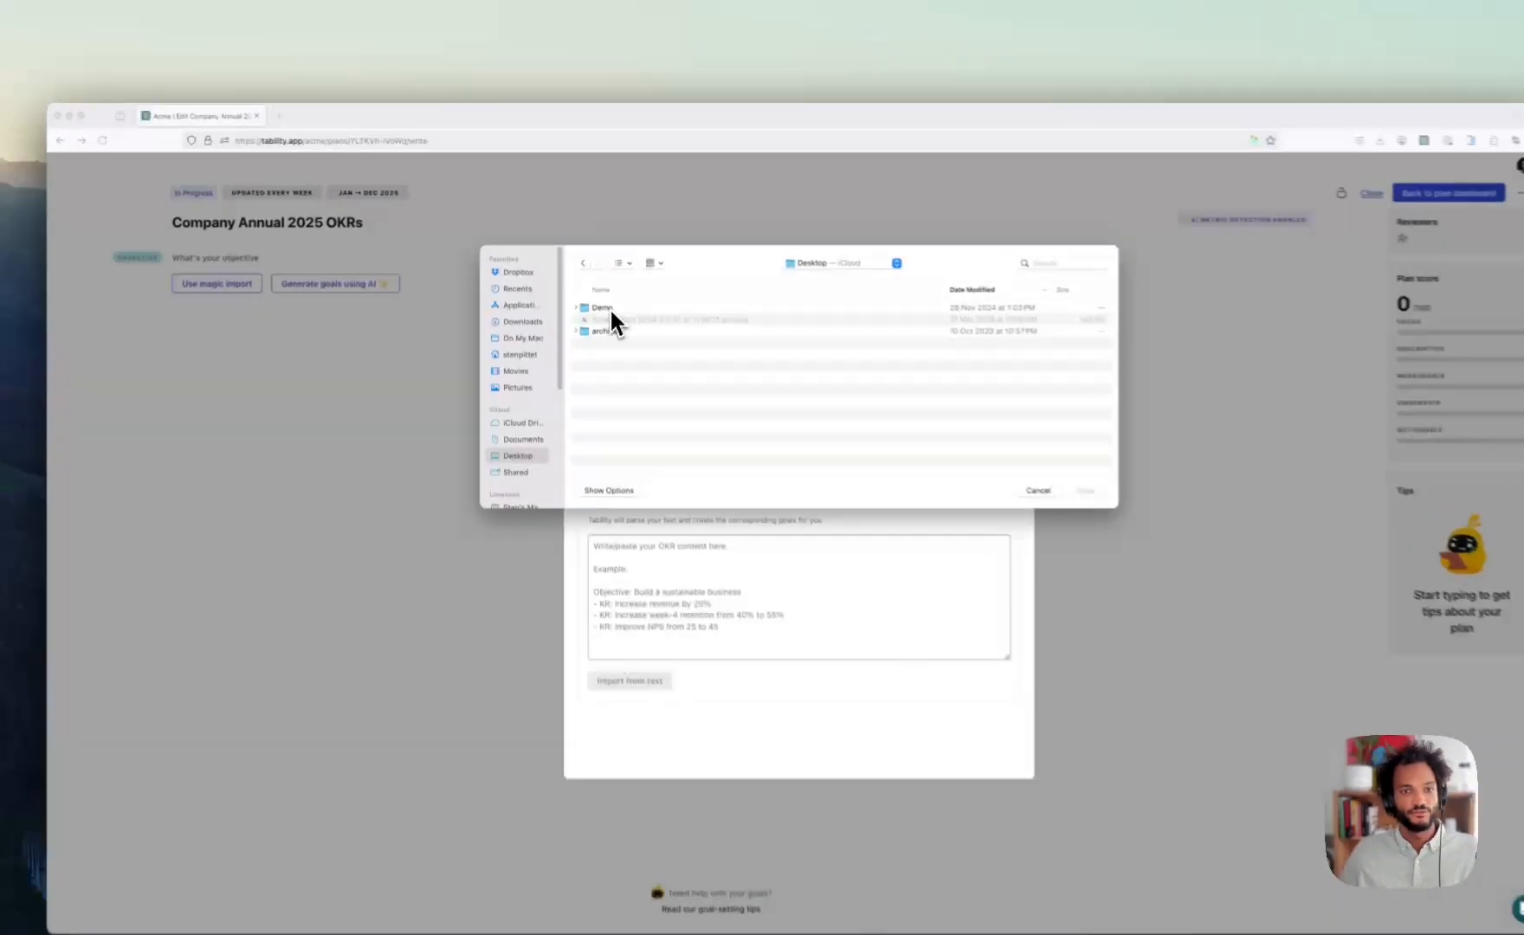
pyautogui.doubleClick(611, 310)
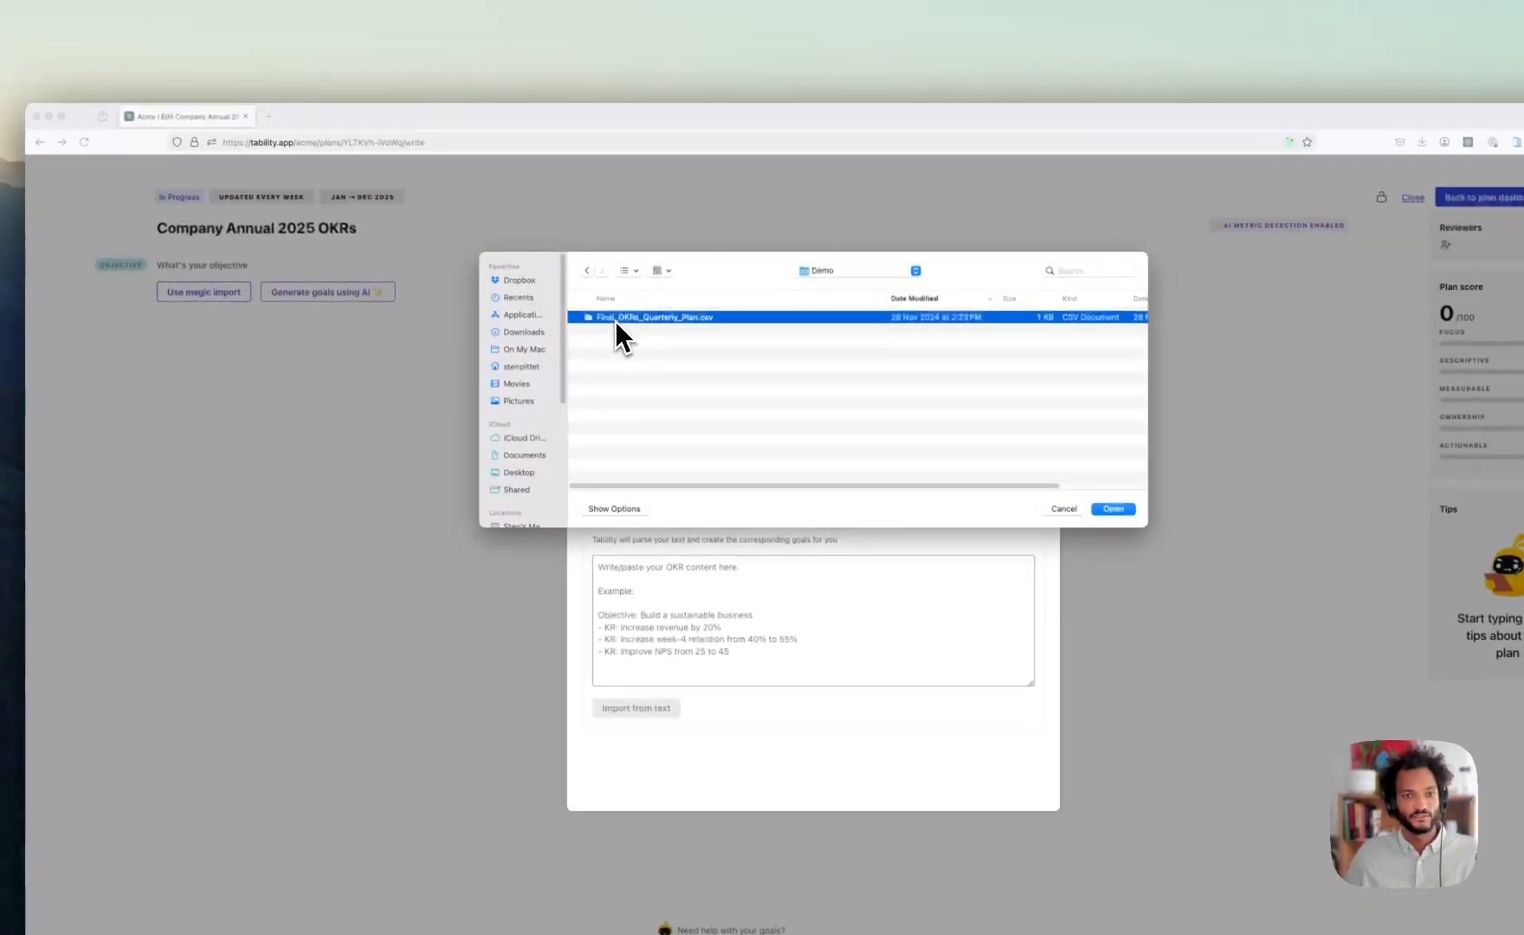
pyautogui.press('space')
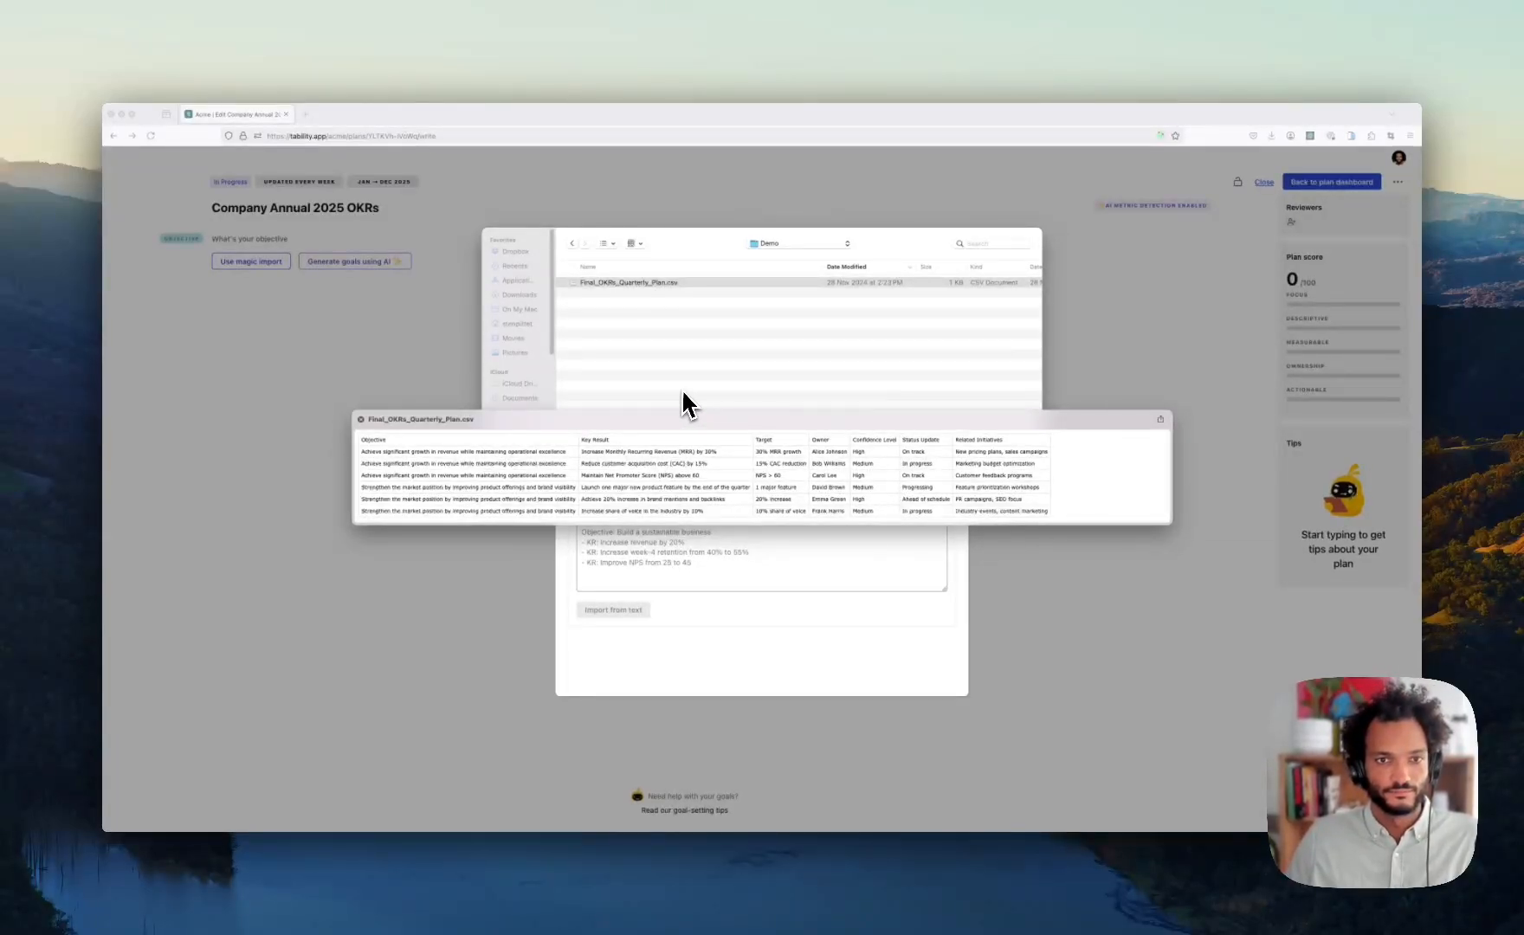
pyautogui.press('space')
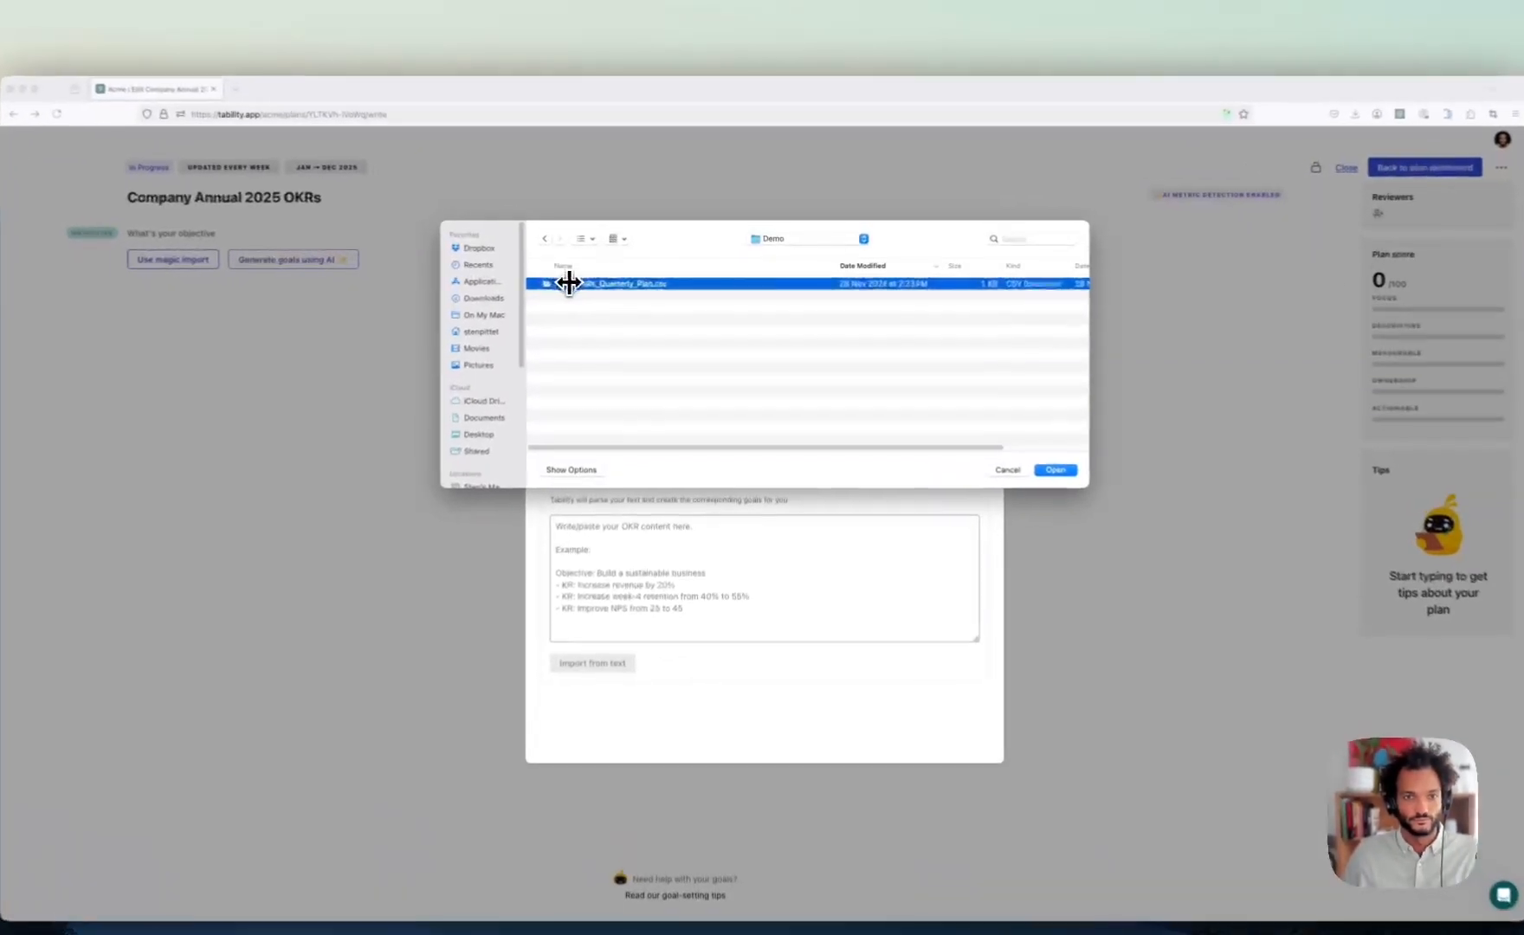
# - Choose Final_OKRs_Quarterly_Plan.csv as the import file, previewing its objectives and key results first
pyautogui.doubleClick(568, 283)
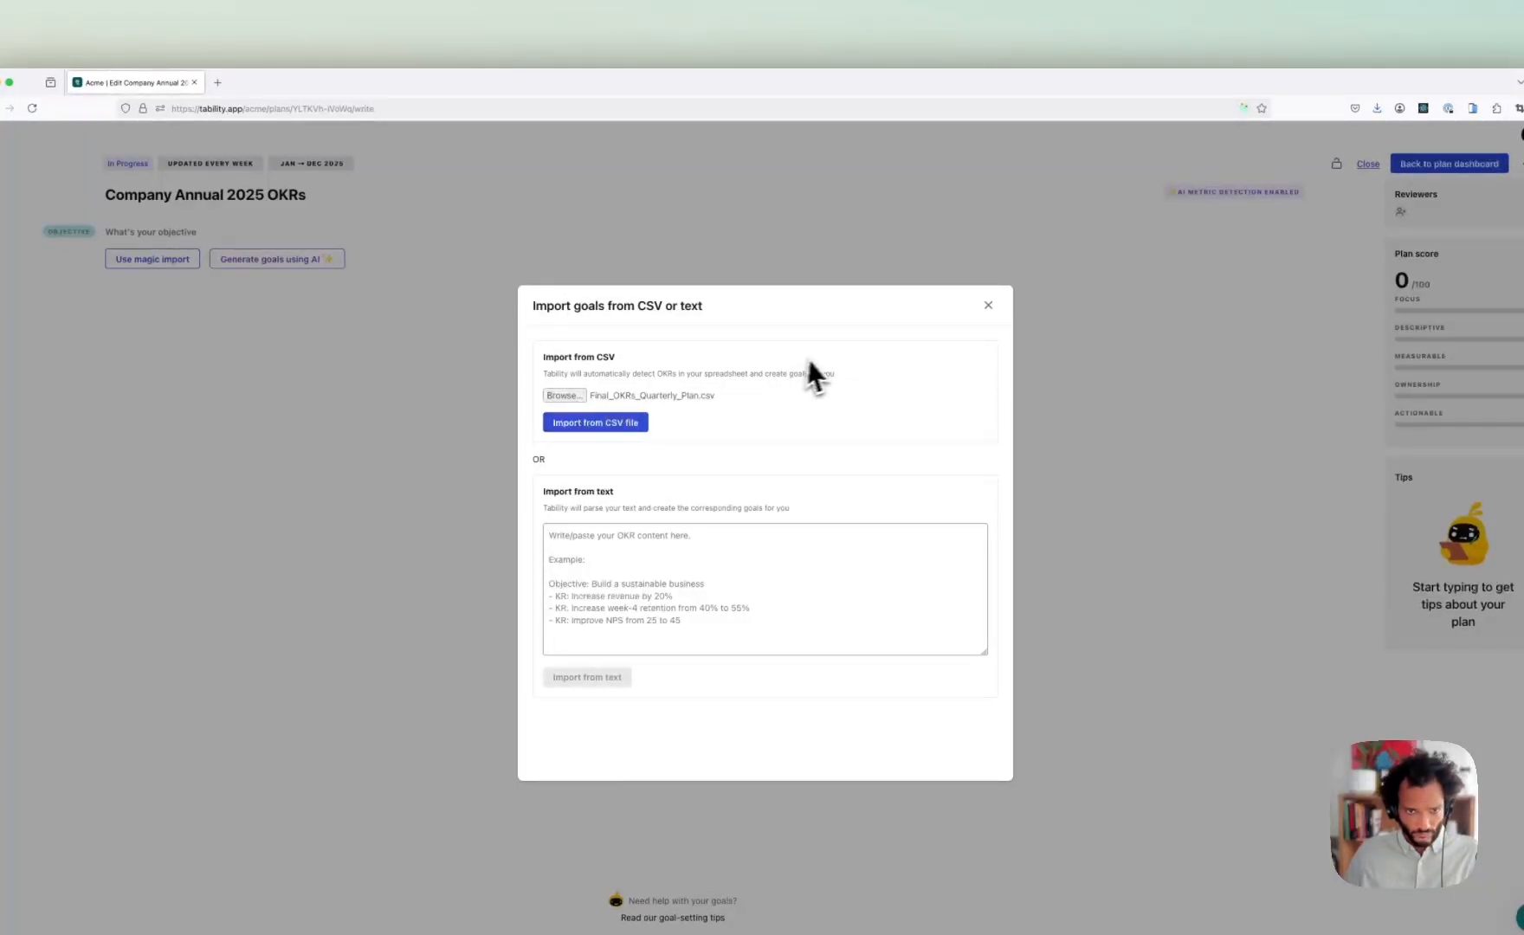
pyautogui.click(617, 394)
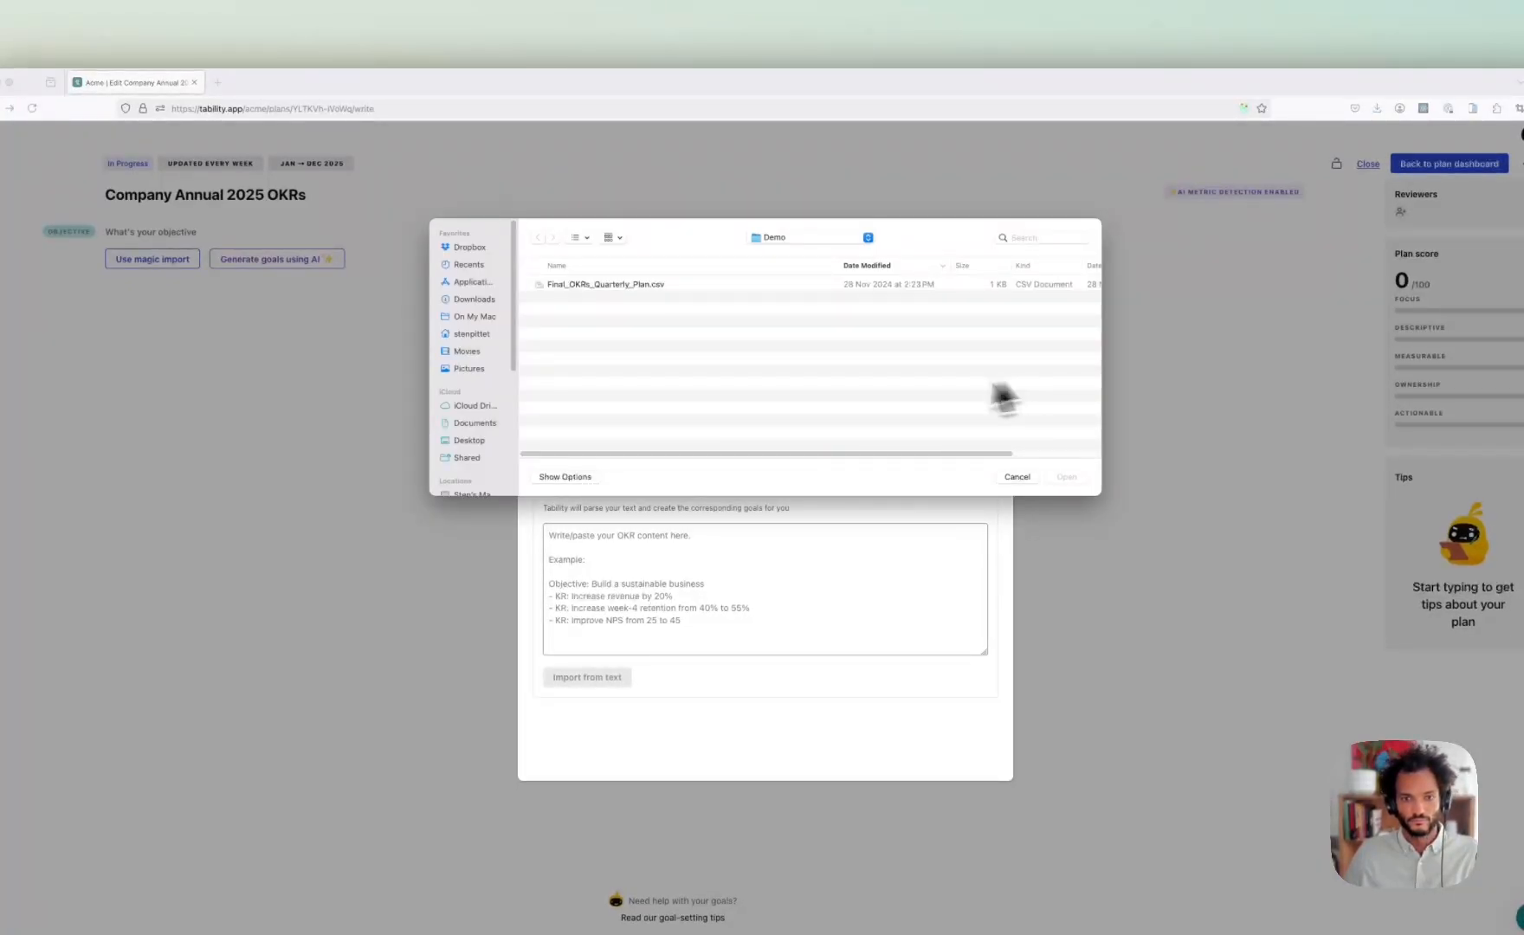
pyautogui.click(1018, 477)
pyautogui.click(644, 420)
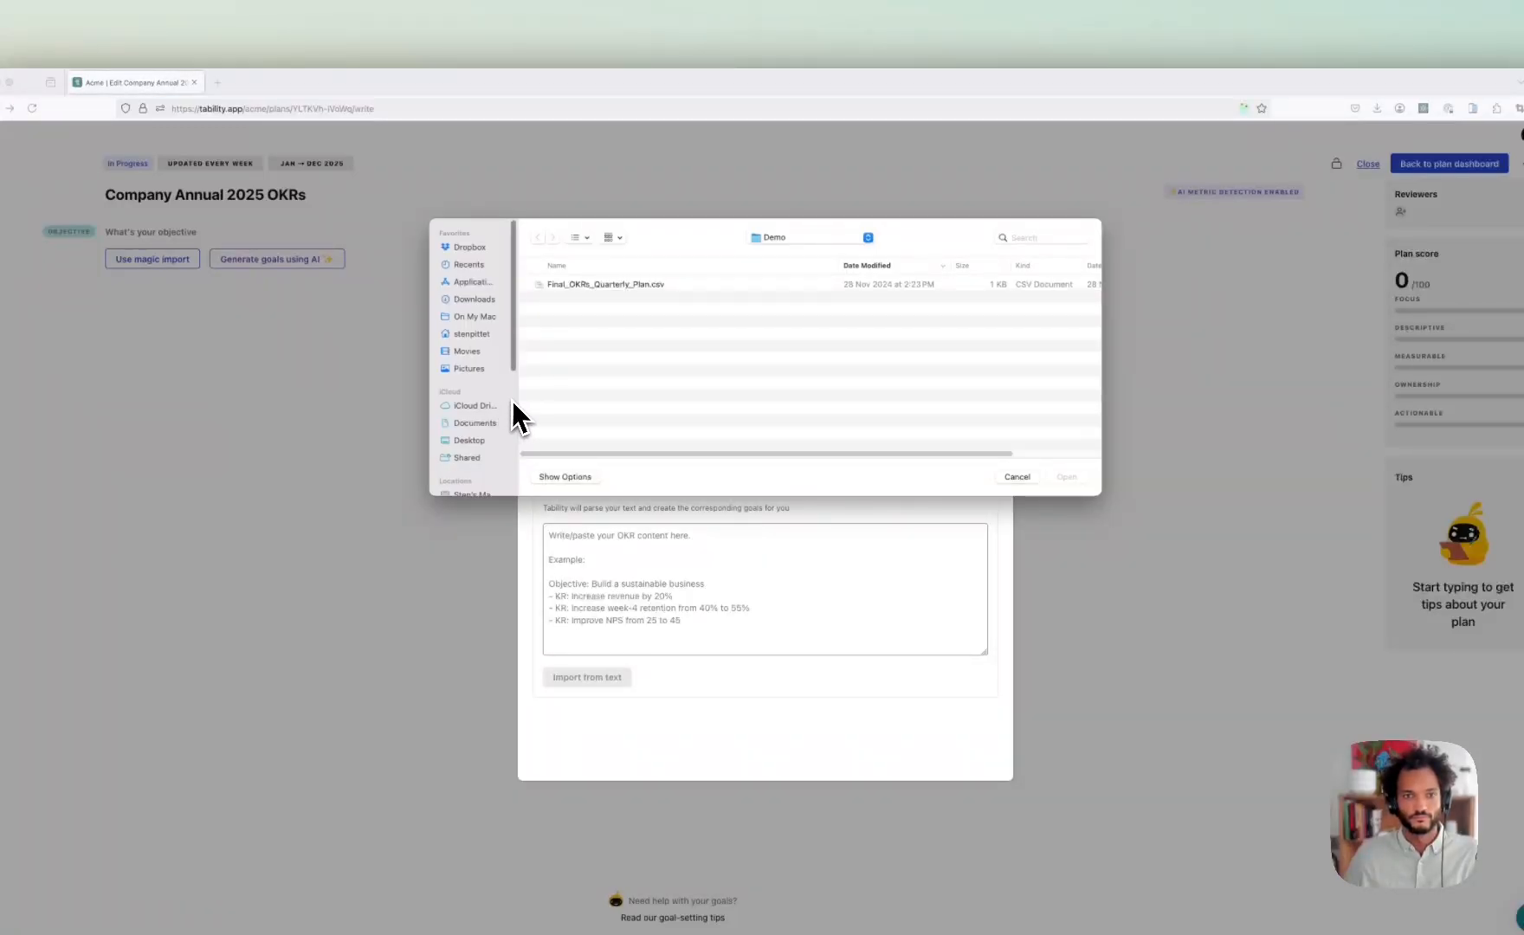
pyautogui.click(1015, 478)
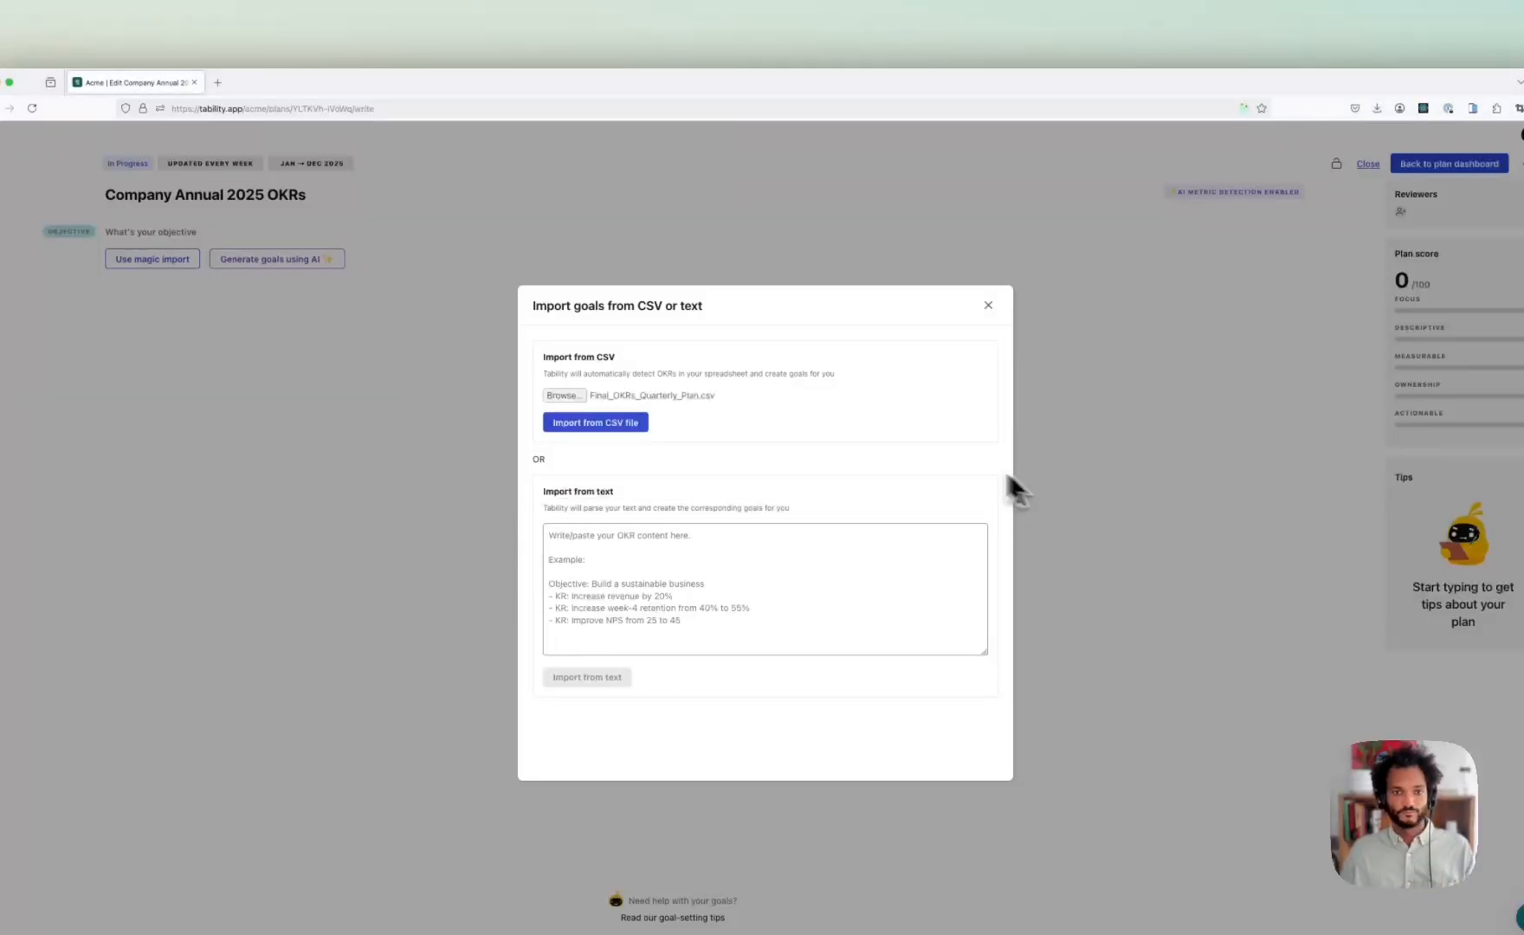
pyautogui.click(561, 408)
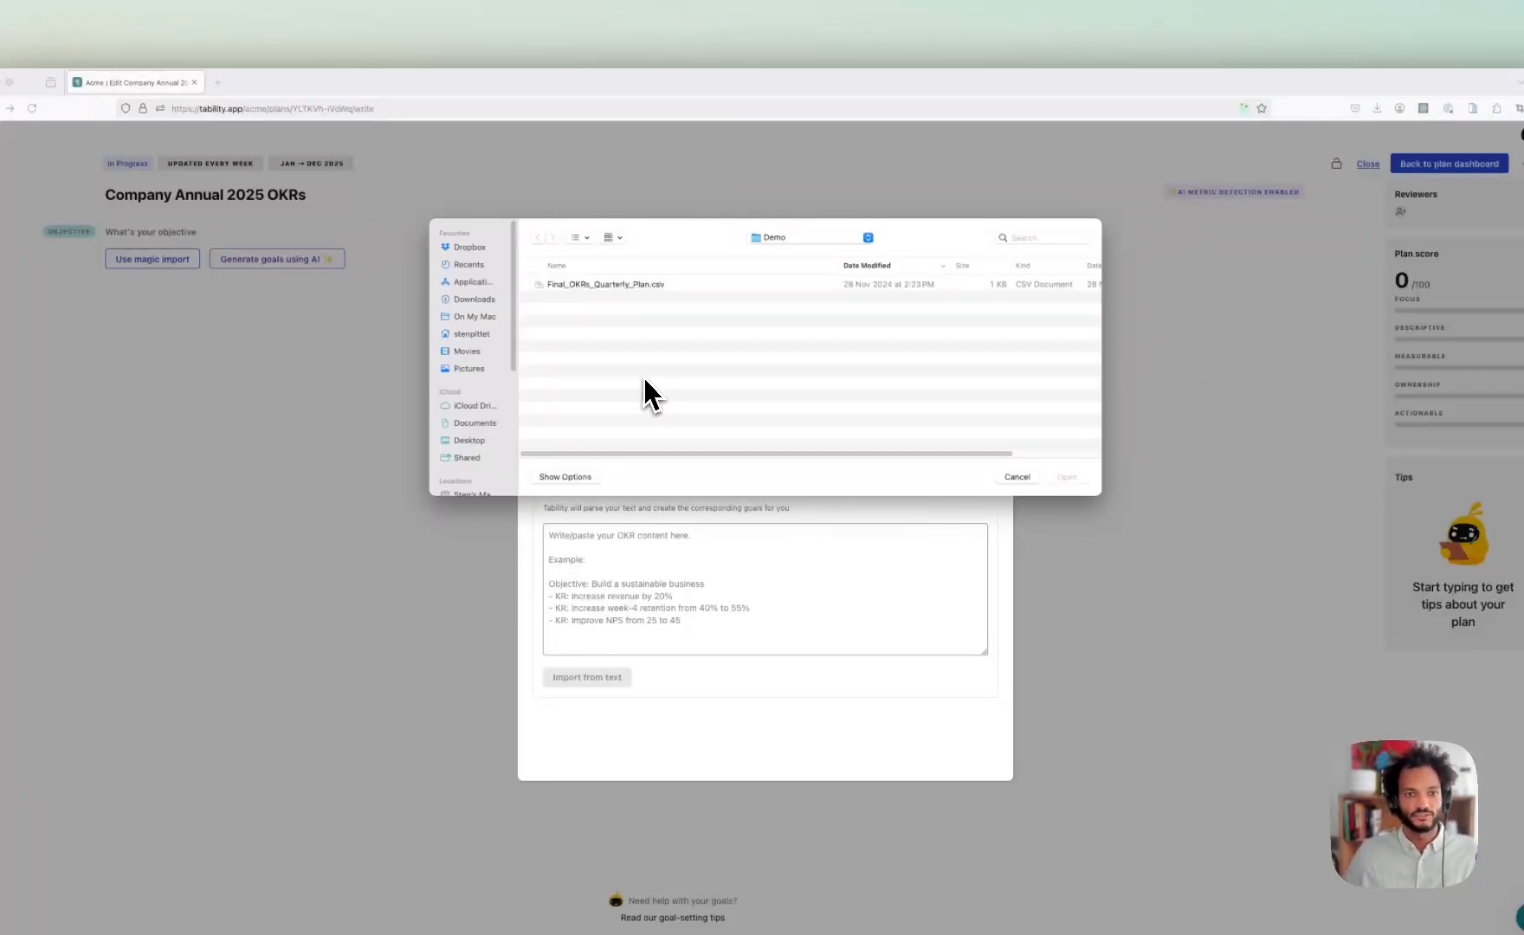
pyautogui.click(600, 285)
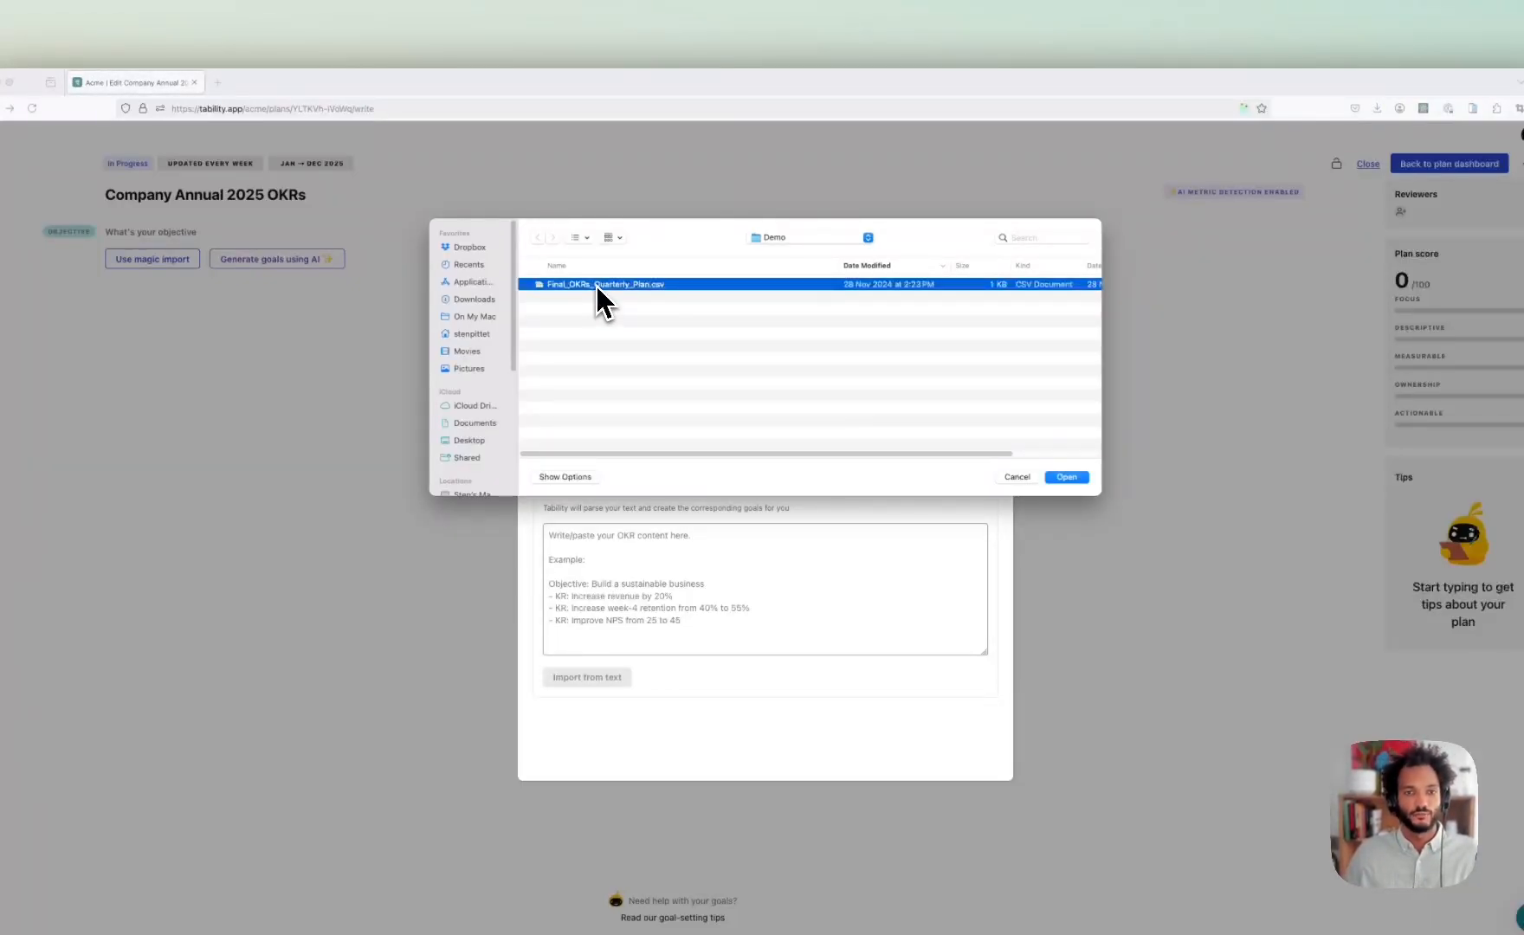
pyautogui.press('space')
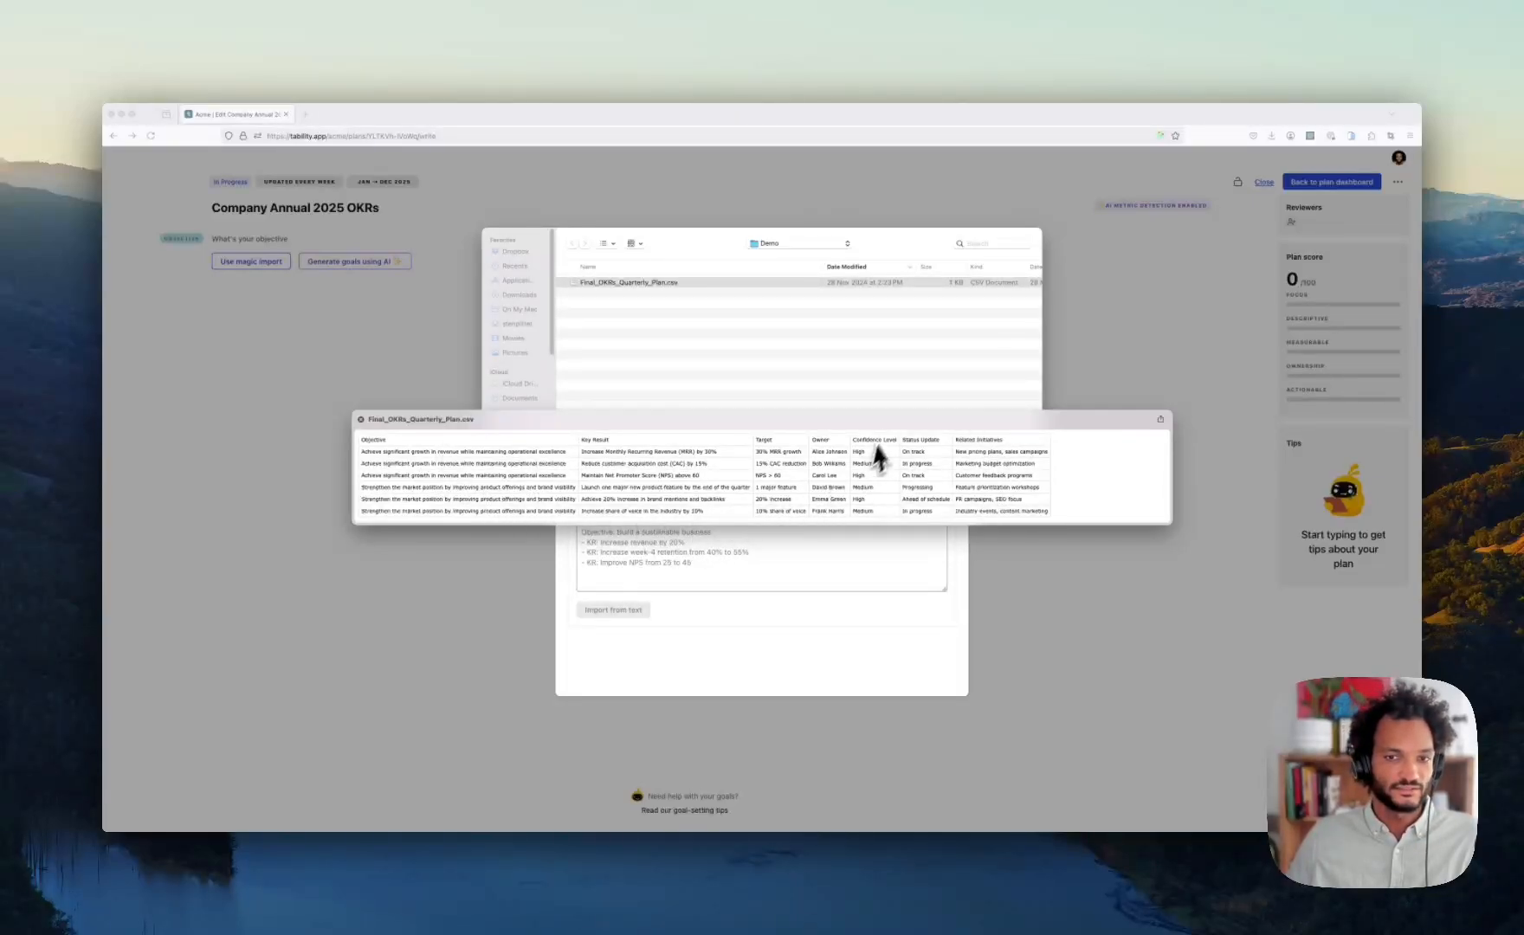
pyautogui.click(675, 357)
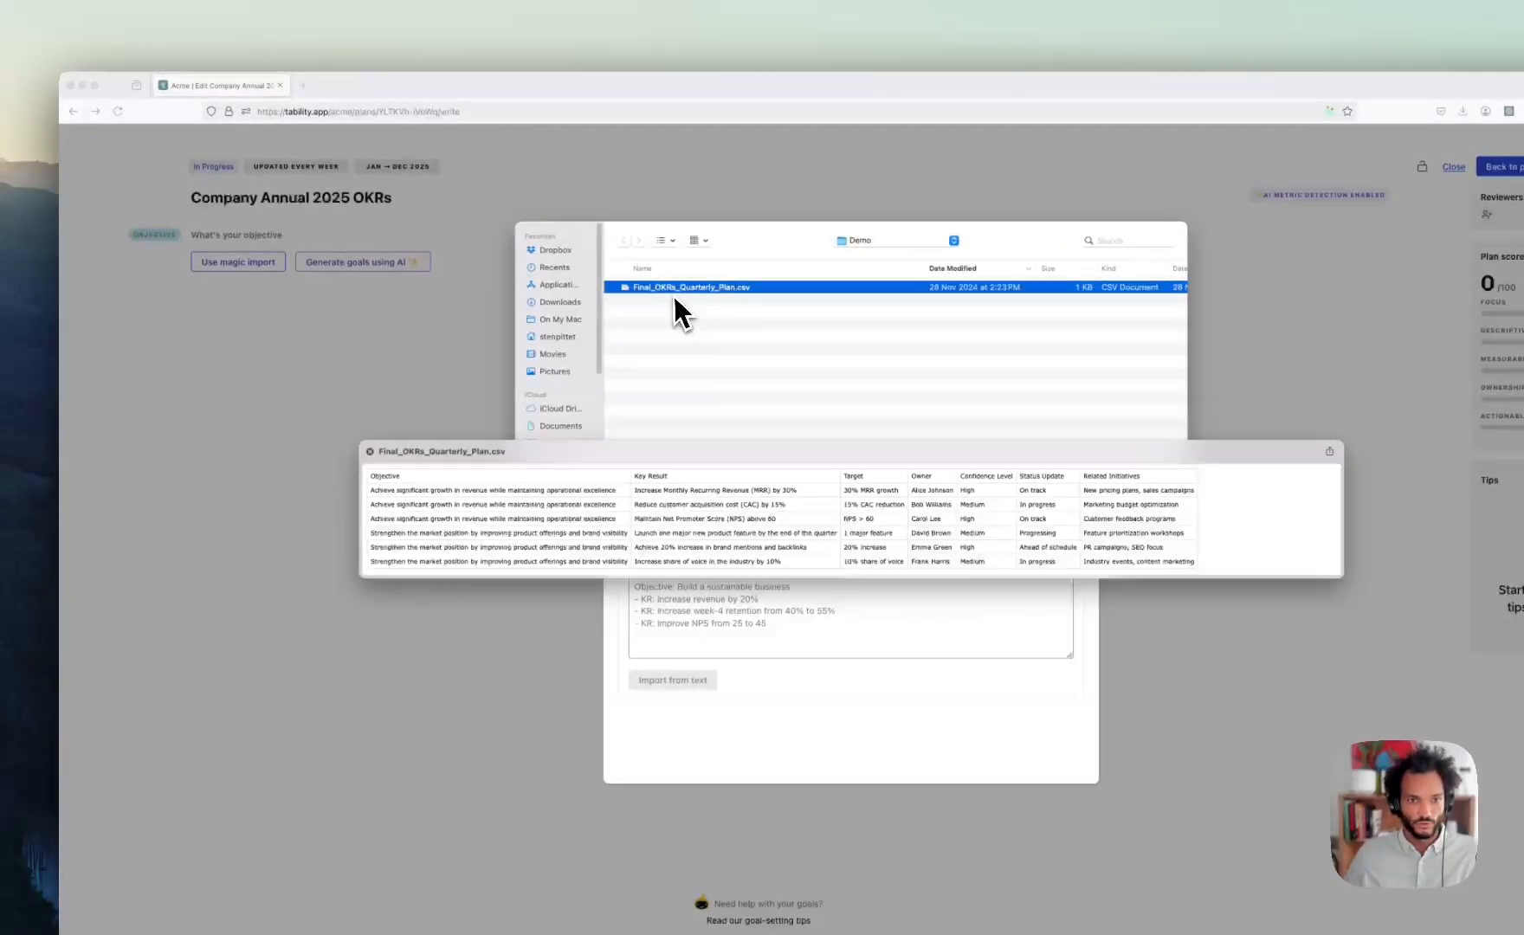
pyautogui.click(370, 452)
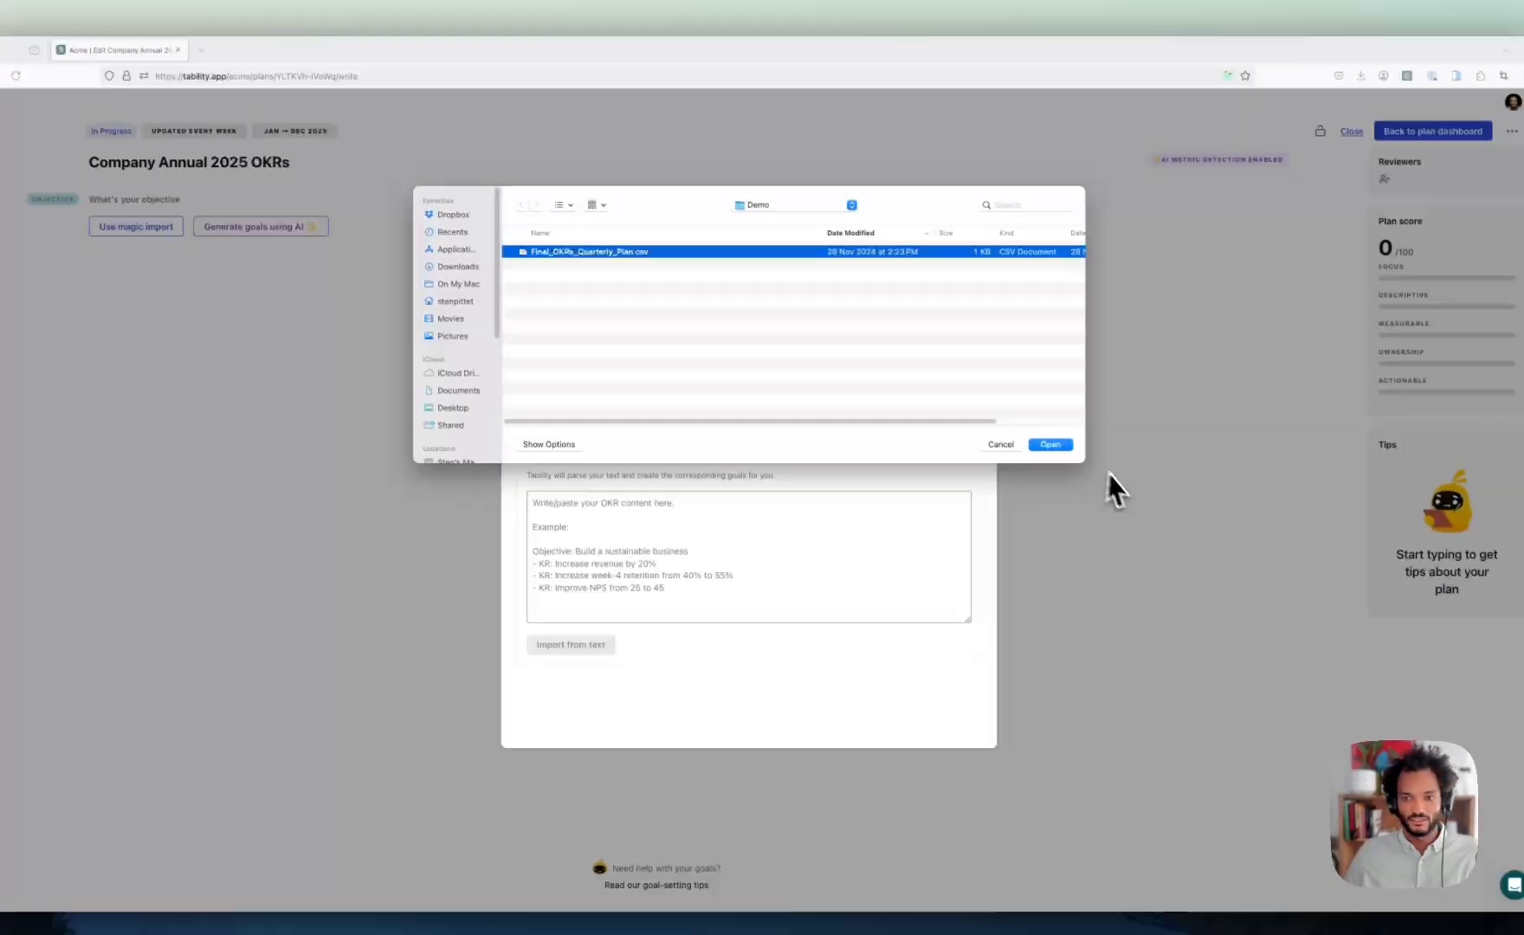
pyautogui.click(1152, 480)
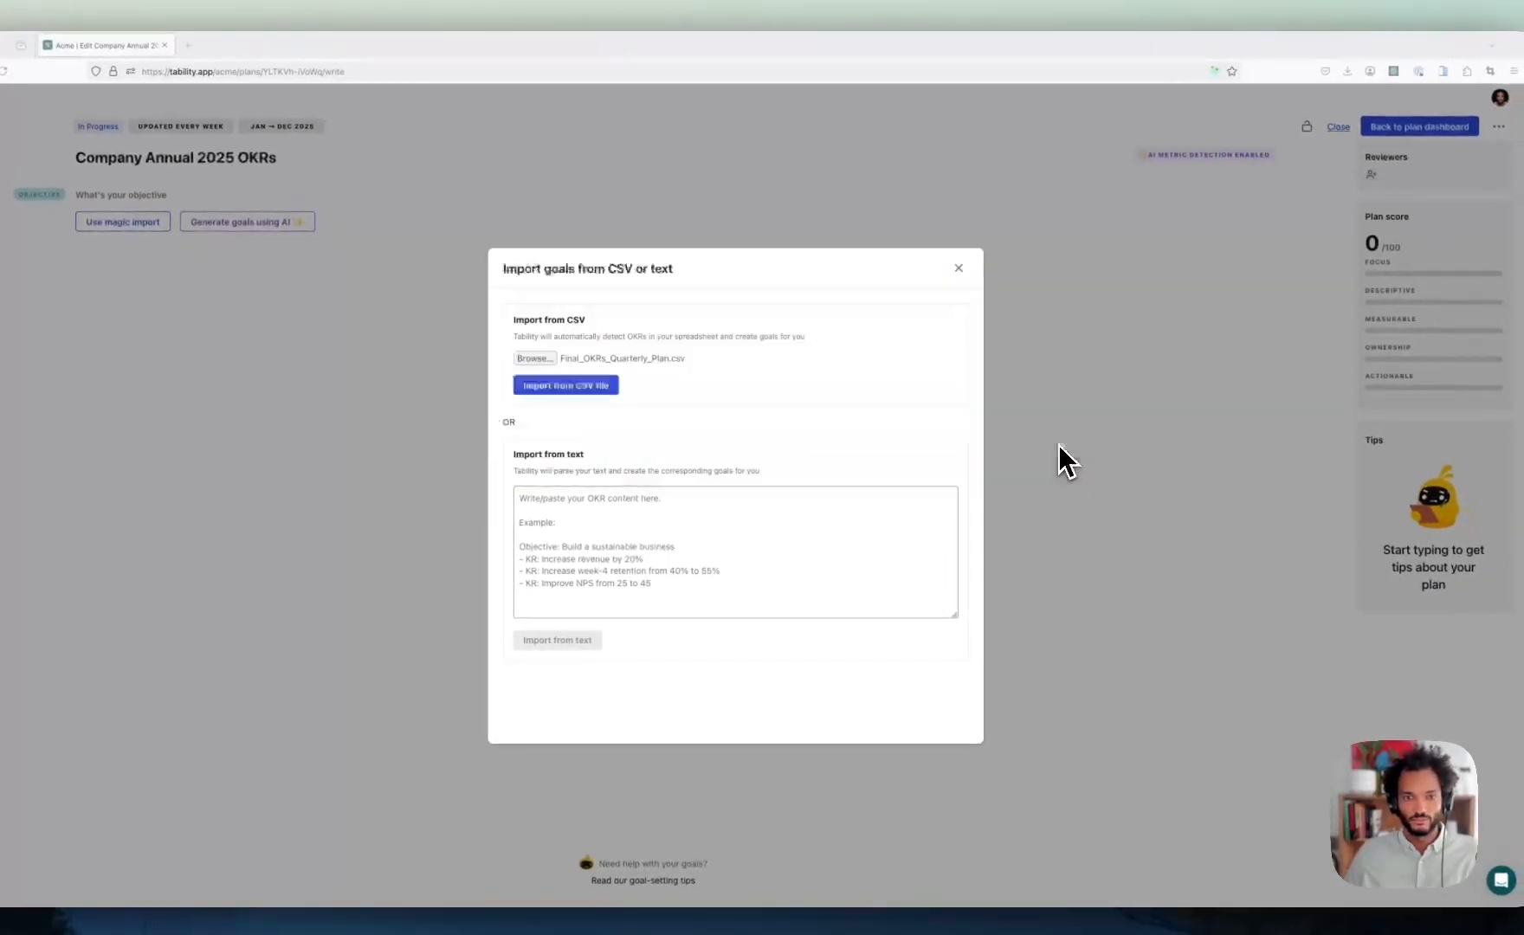
# - Run the CSV import, creating two objectives, six key results and initiatives scoring 81/100
pyautogui.click(589, 385)
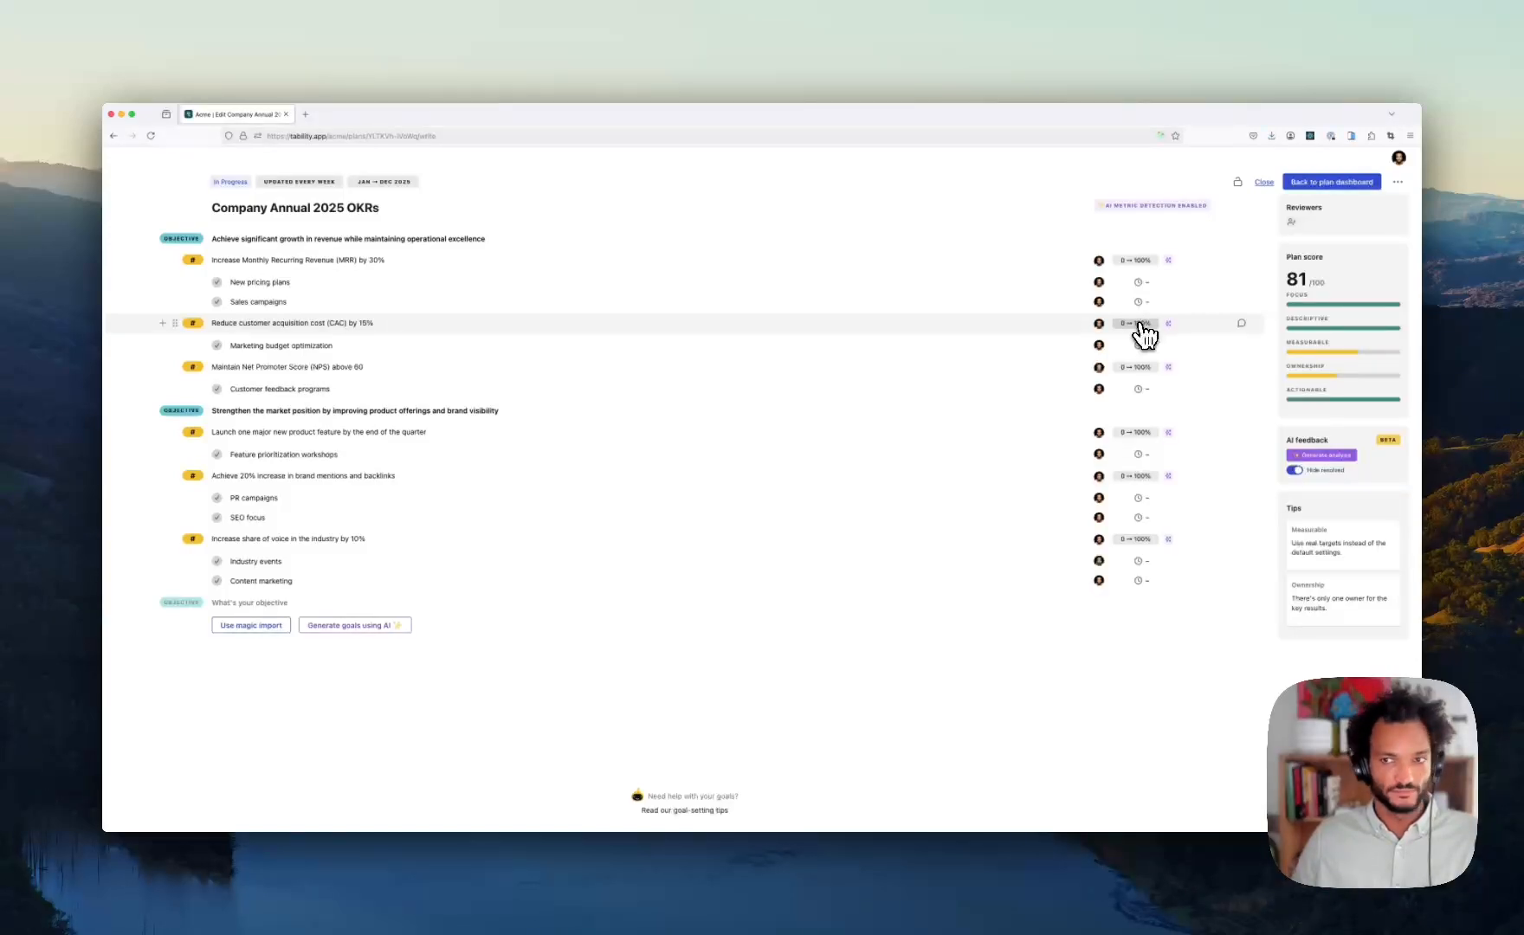
# - Set the CAC key result to start at 1000 with a target of $850 CAC
pyautogui.click(1139, 323)
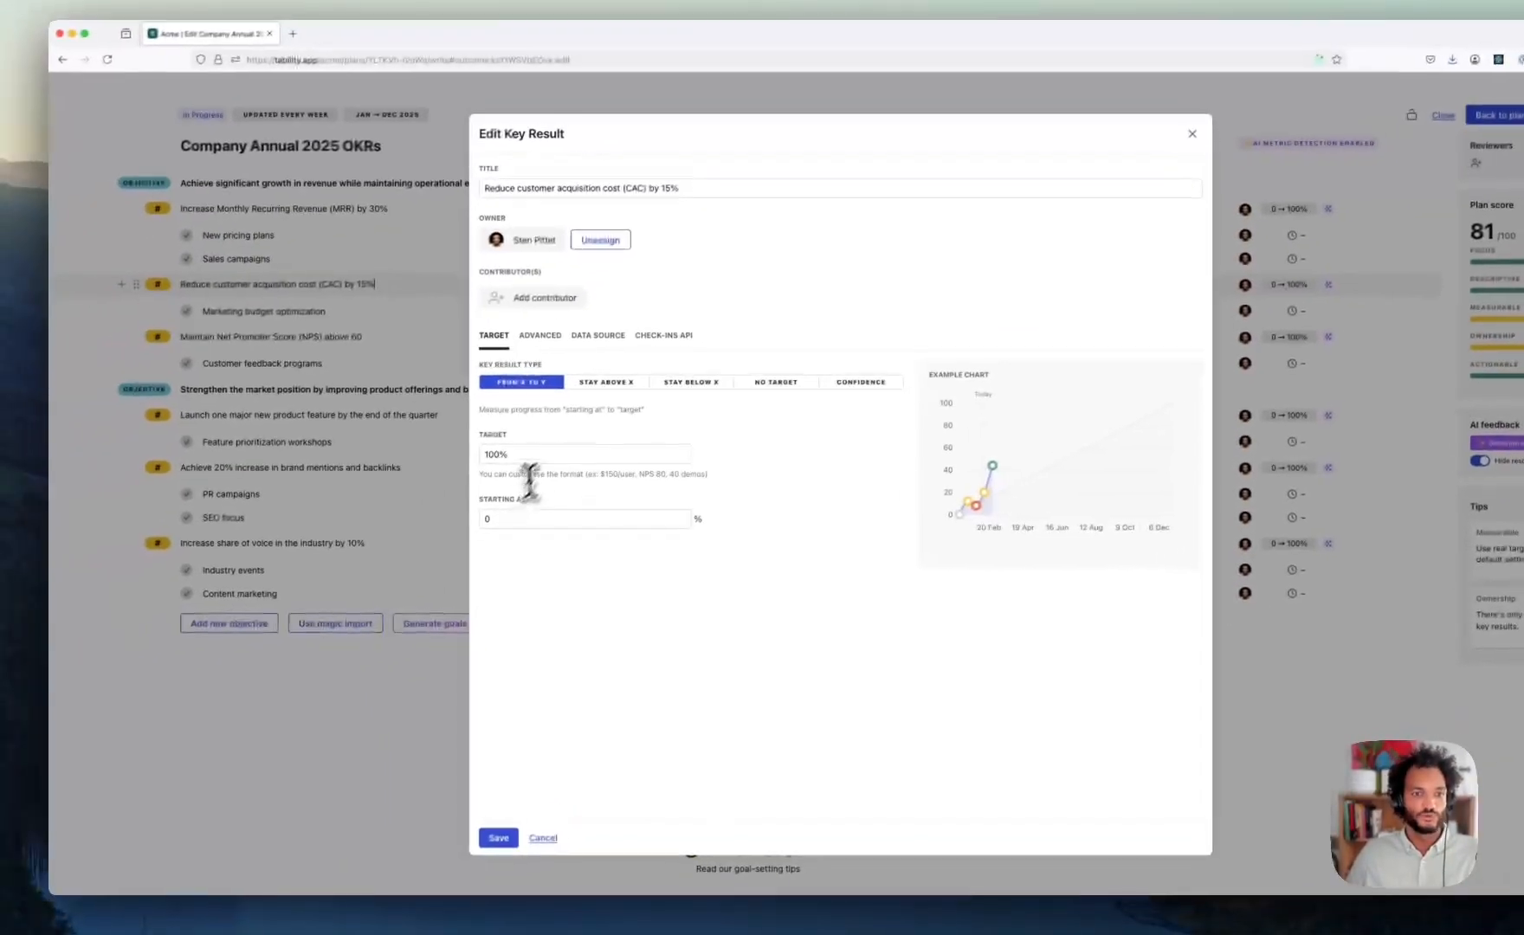
pyautogui.tripleClick(432, 483)
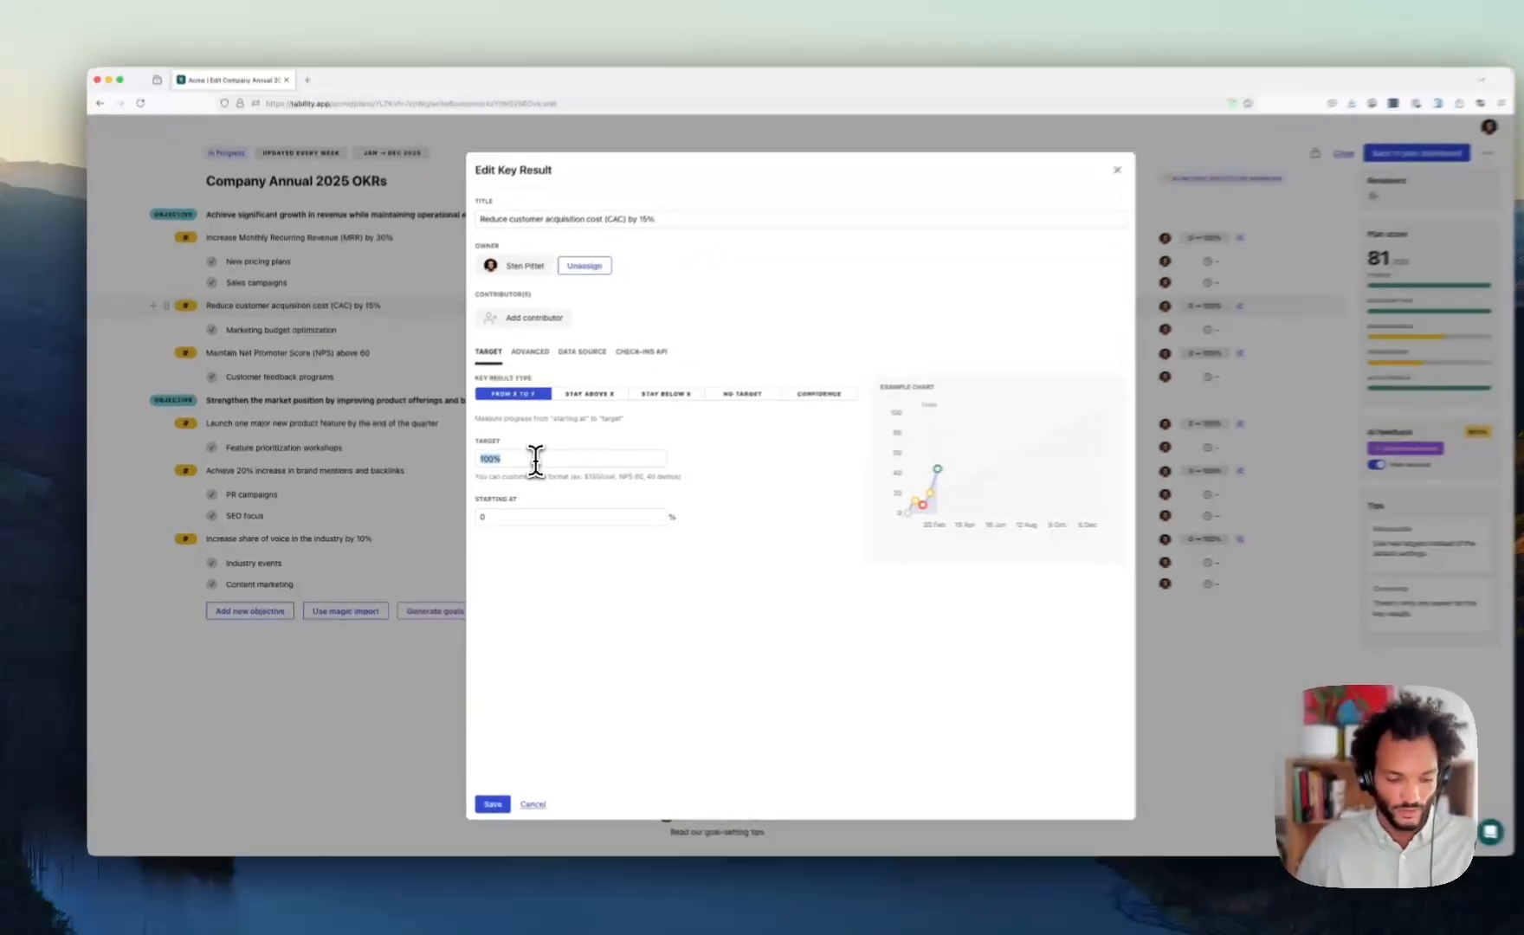
pyautogui.write('$850')
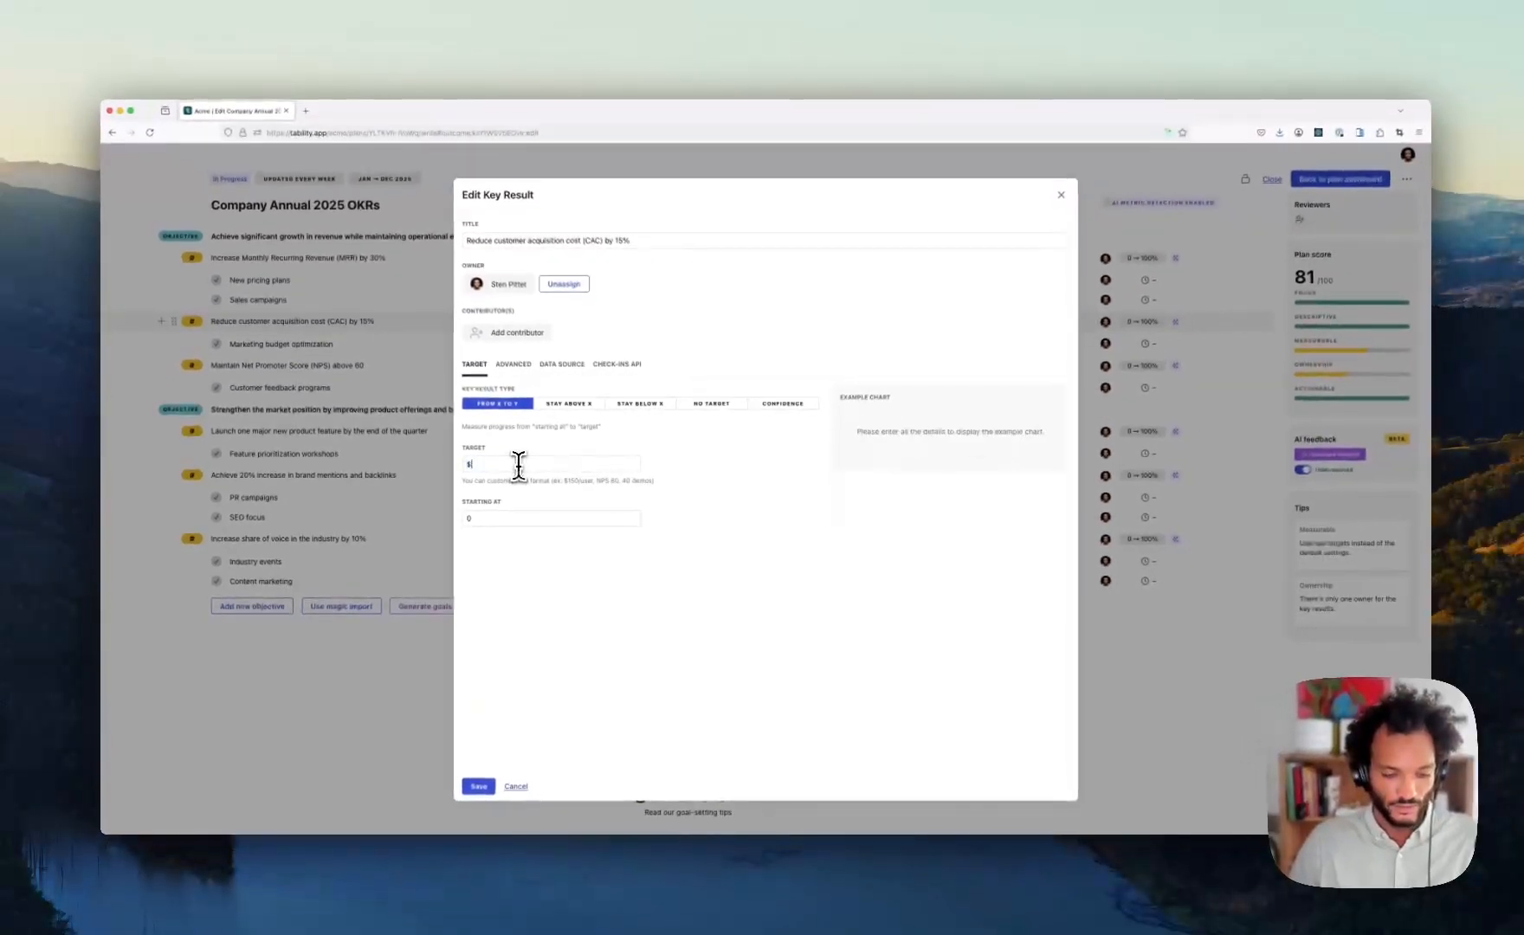
pyautogui.write(' C')
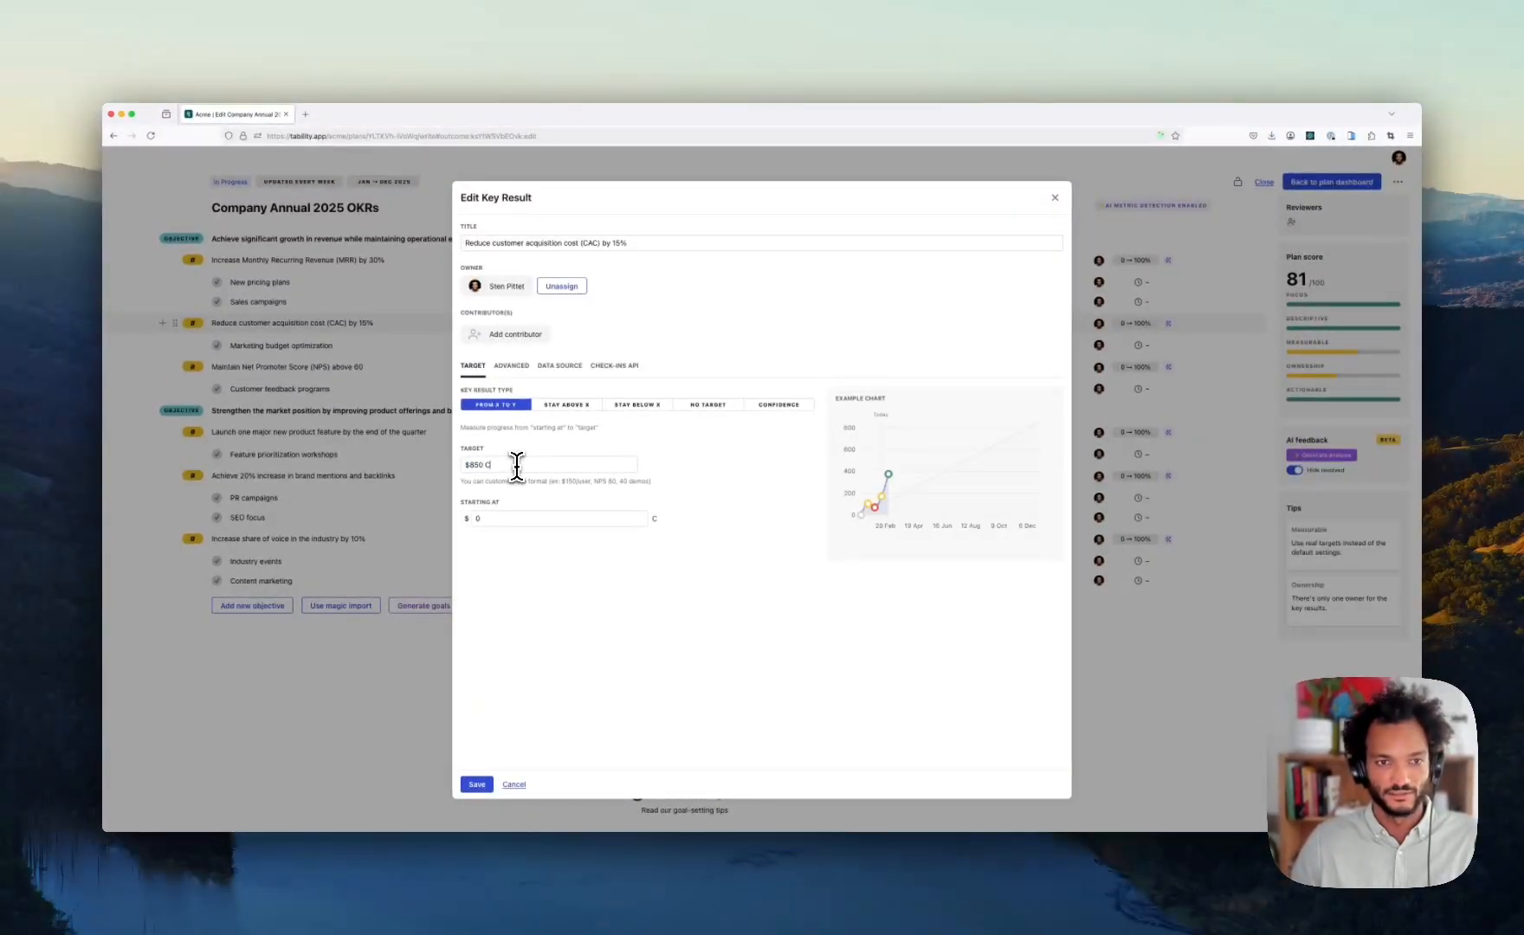
pyautogui.write('AC')
pyautogui.write('1000')
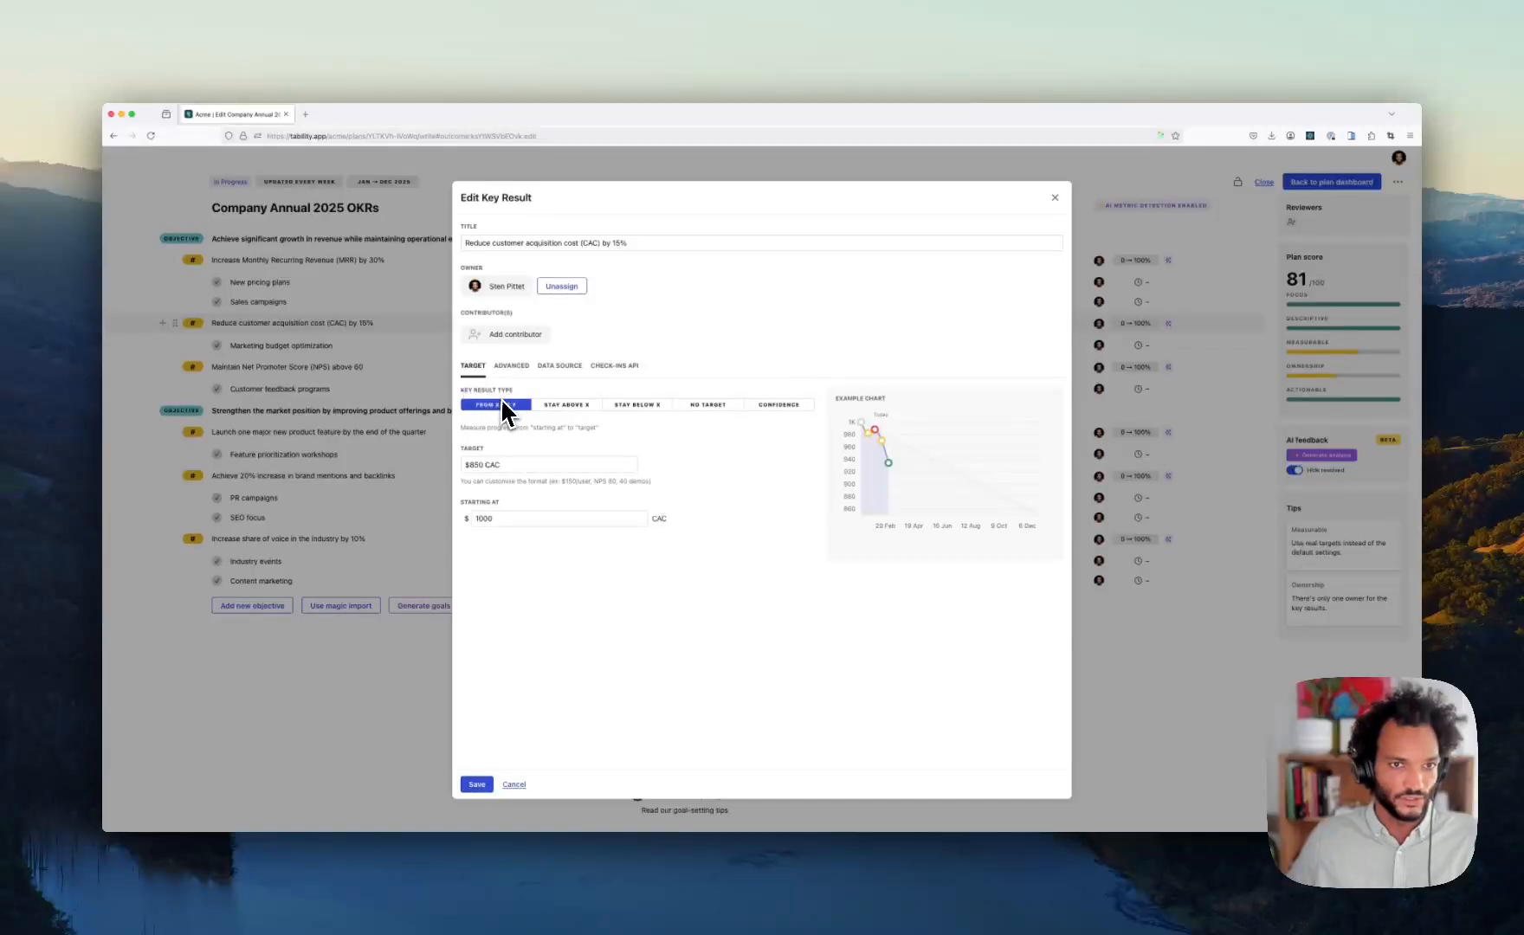
pyautogui.click(480, 786)
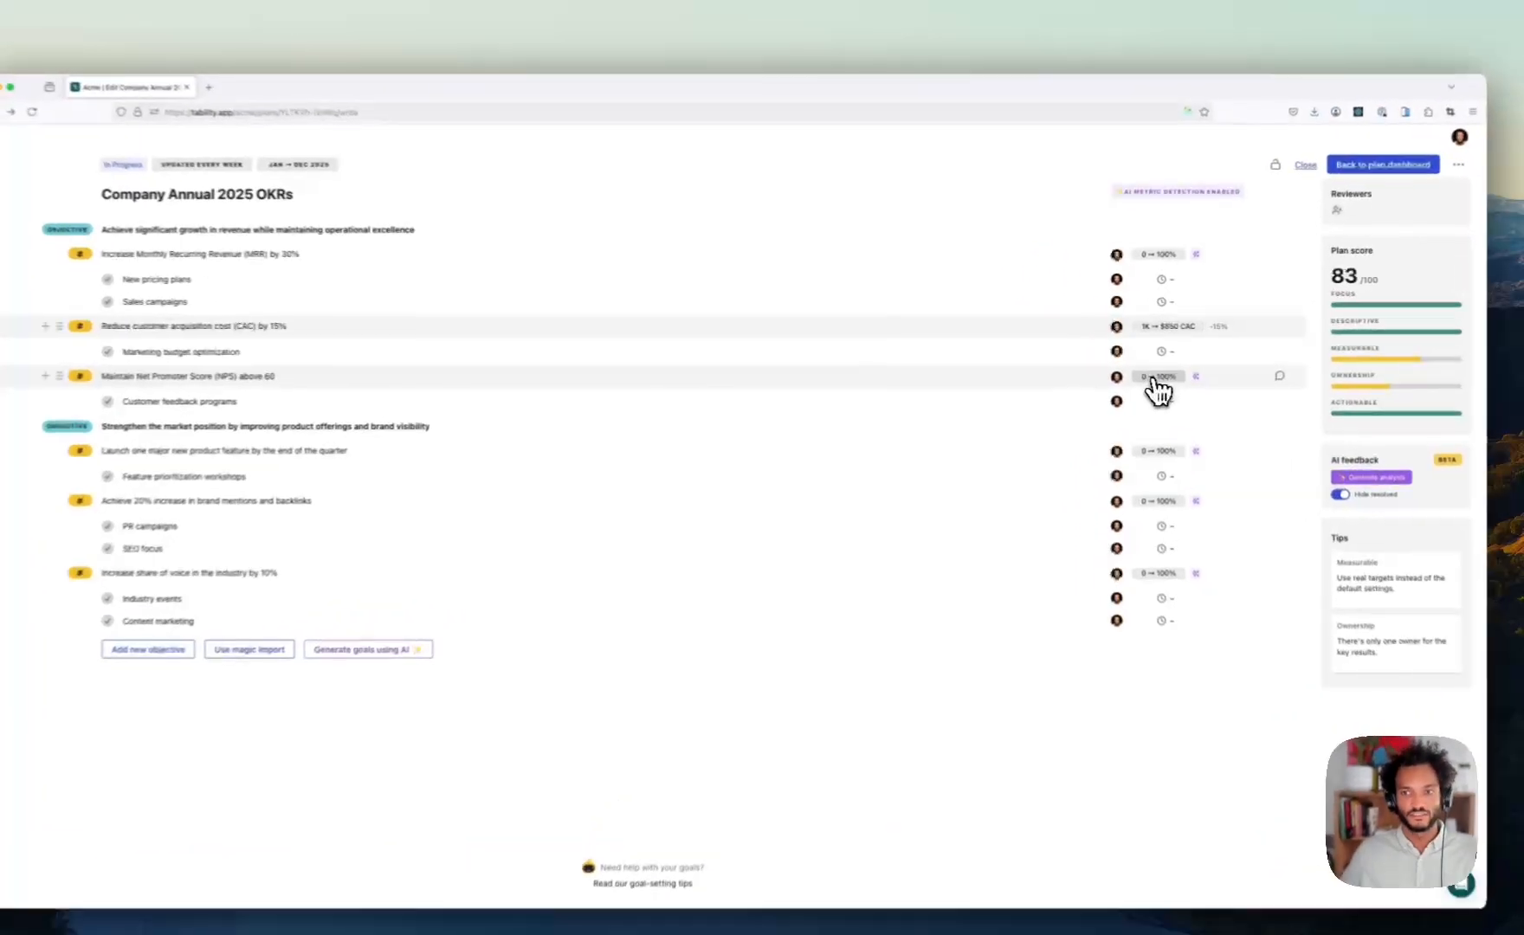
# - Make the NPS key result a Stay Above goal with threshold NPS 60
pyautogui.click(1156, 381)
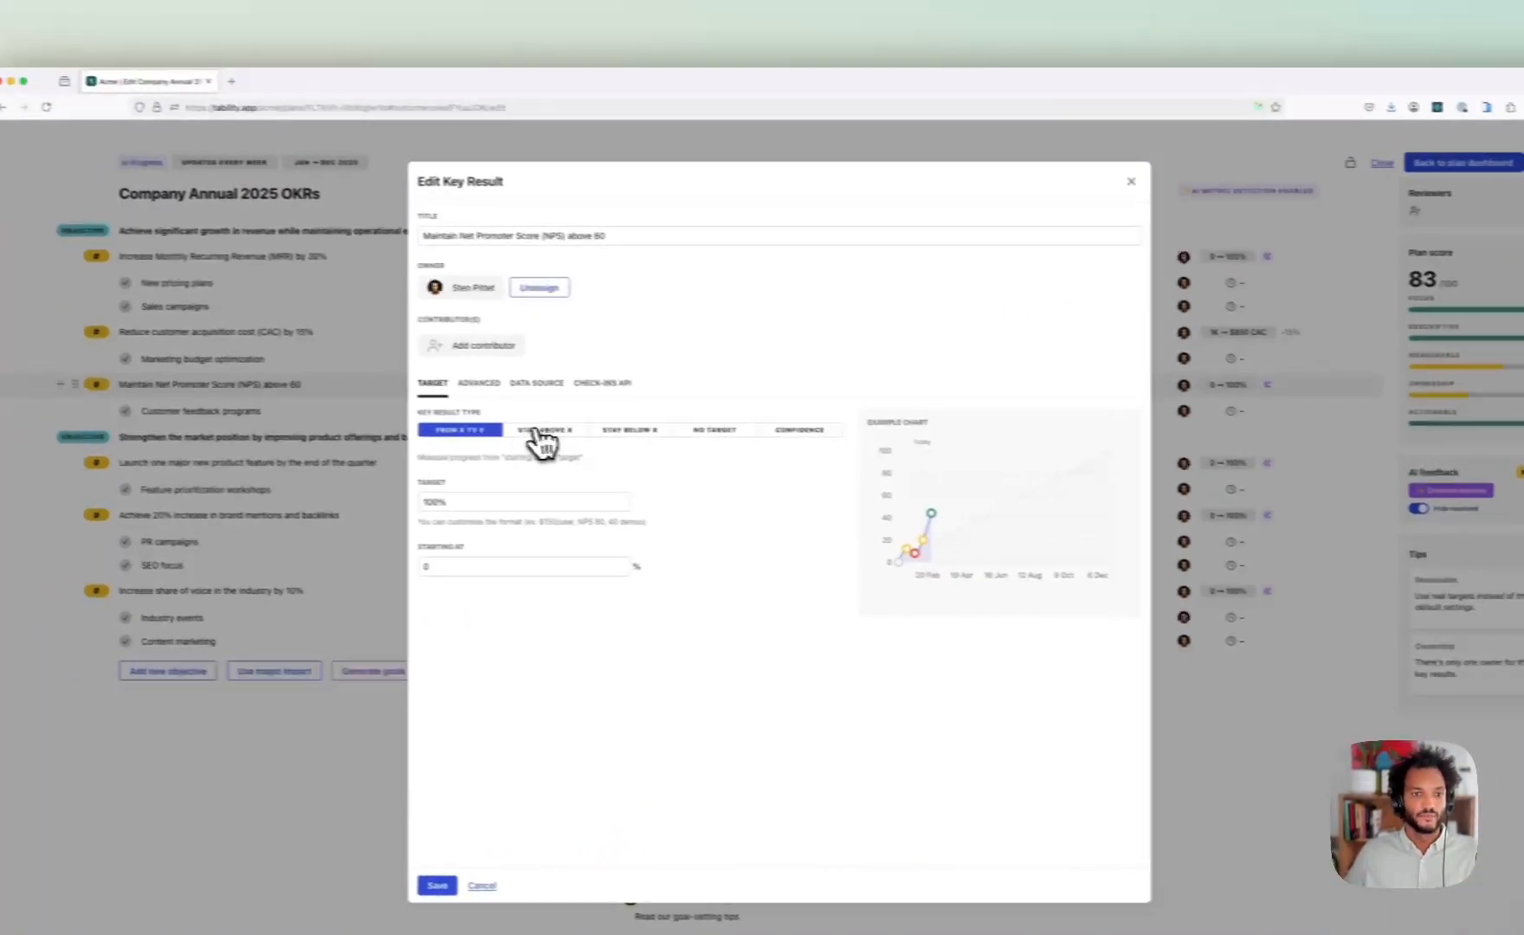
pyautogui.click(543, 435)
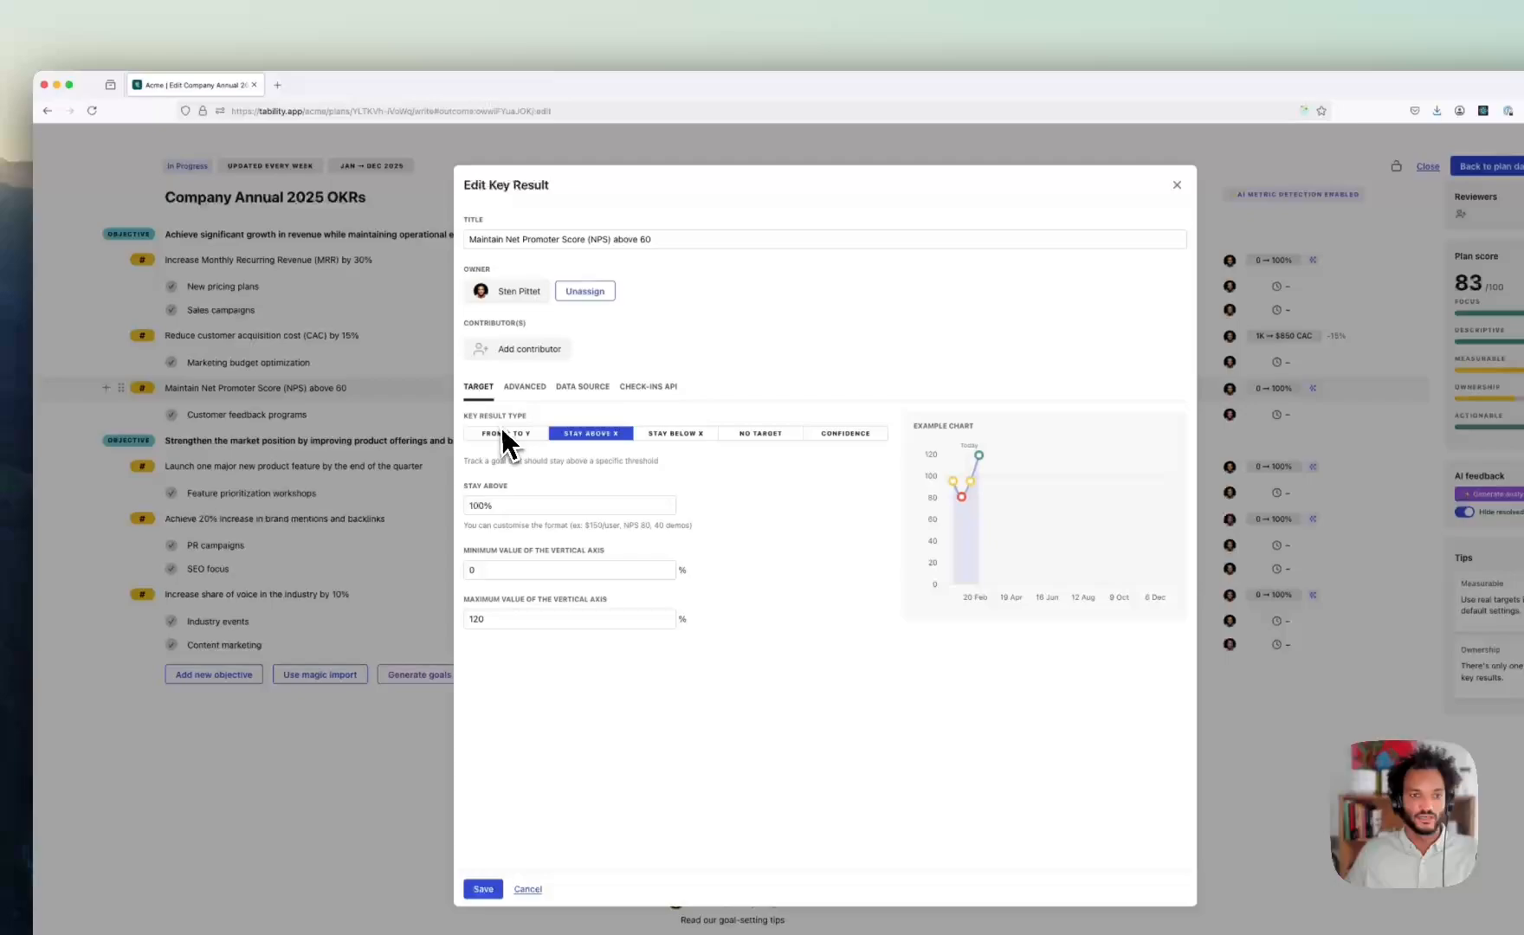
pyautogui.click(503, 431)
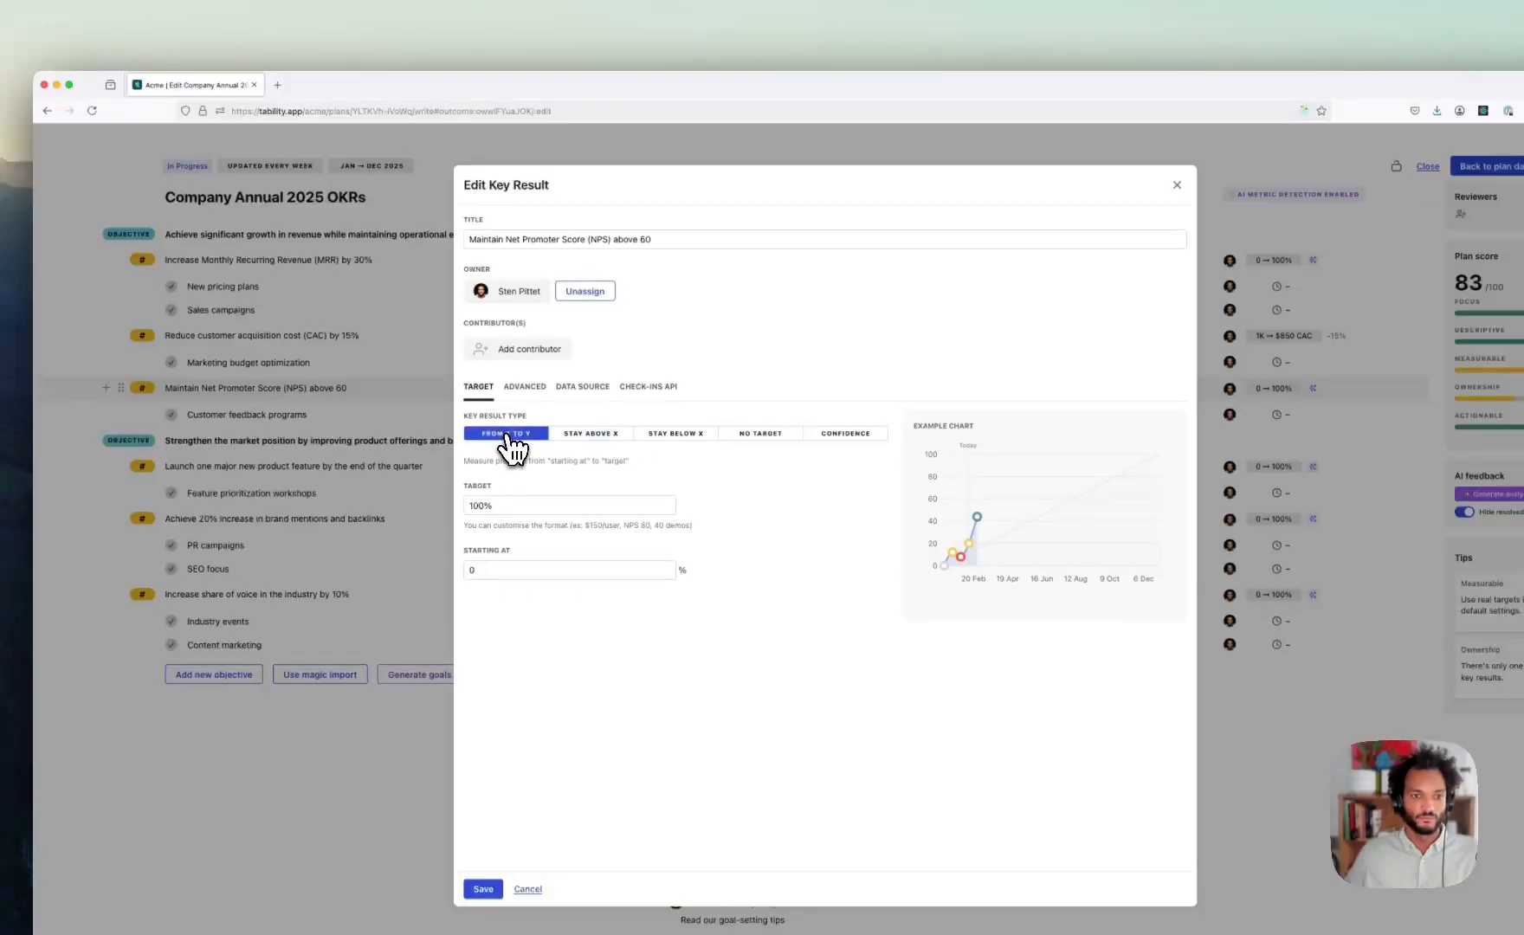
pyautogui.click(607, 439)
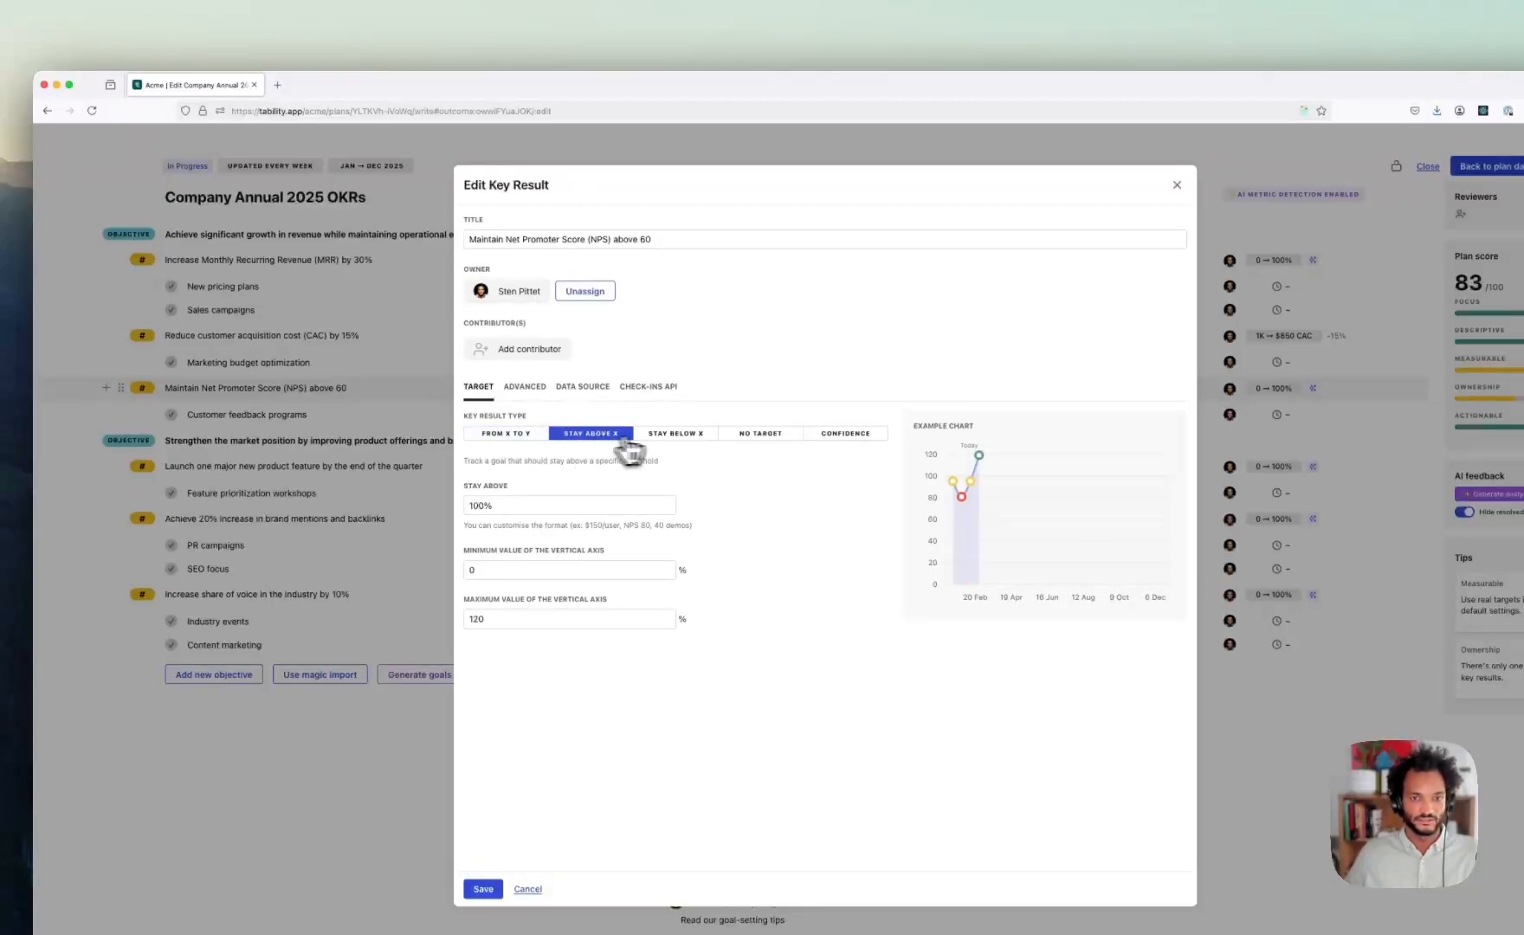
pyautogui.click(680, 436)
pyautogui.click(602, 437)
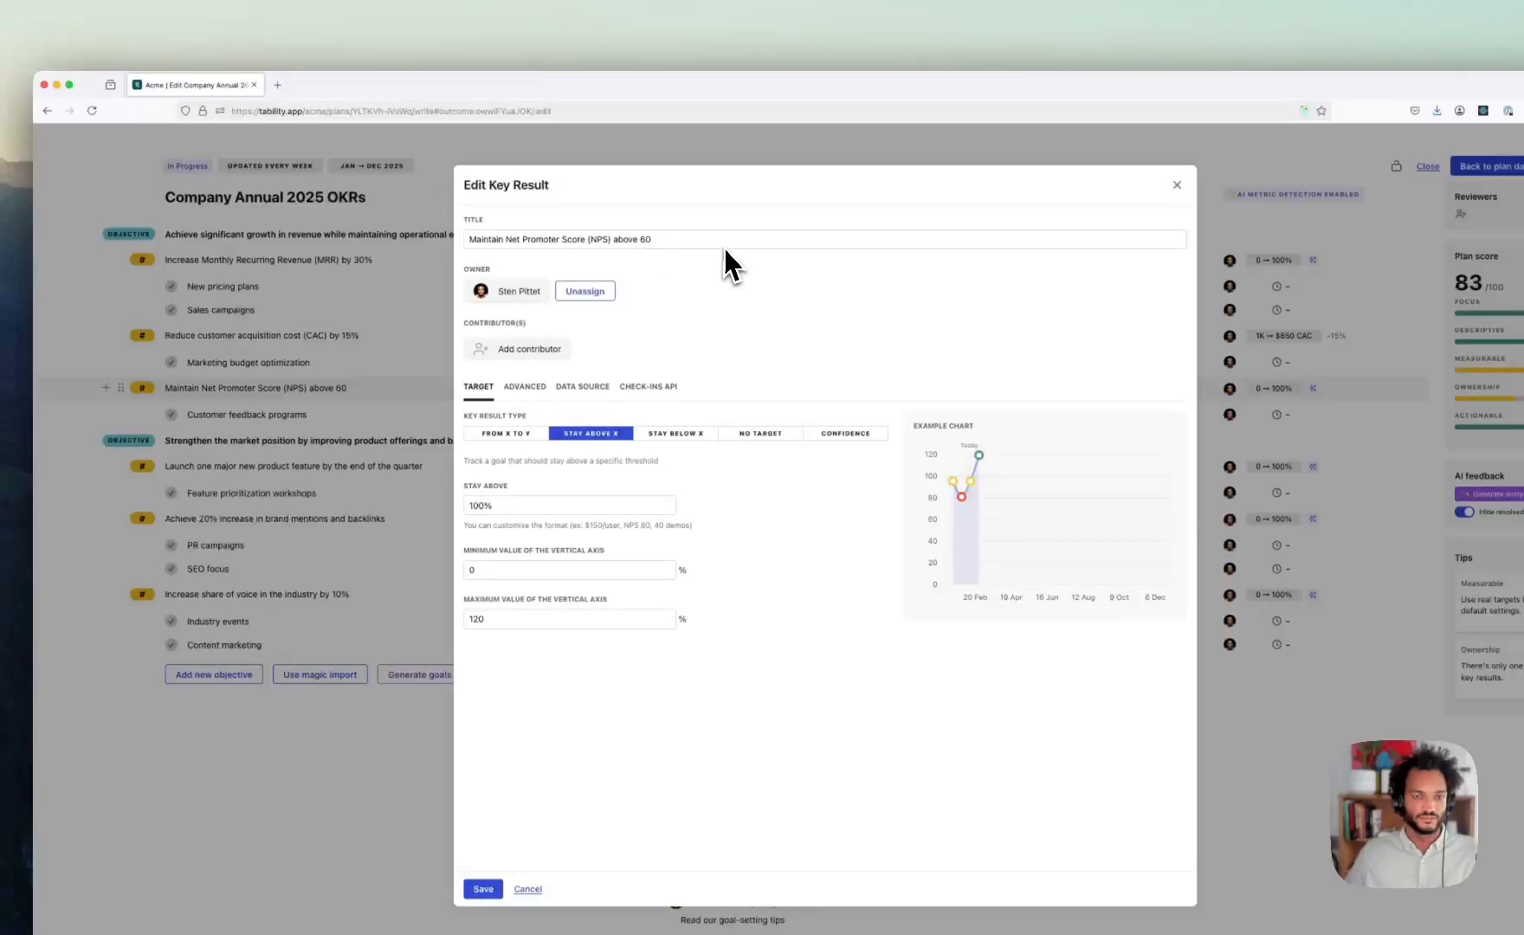
pyautogui.moveTo(486, 506); pyautogui.dragTo(561, 507)
pyautogui.tripleClick(561, 507)
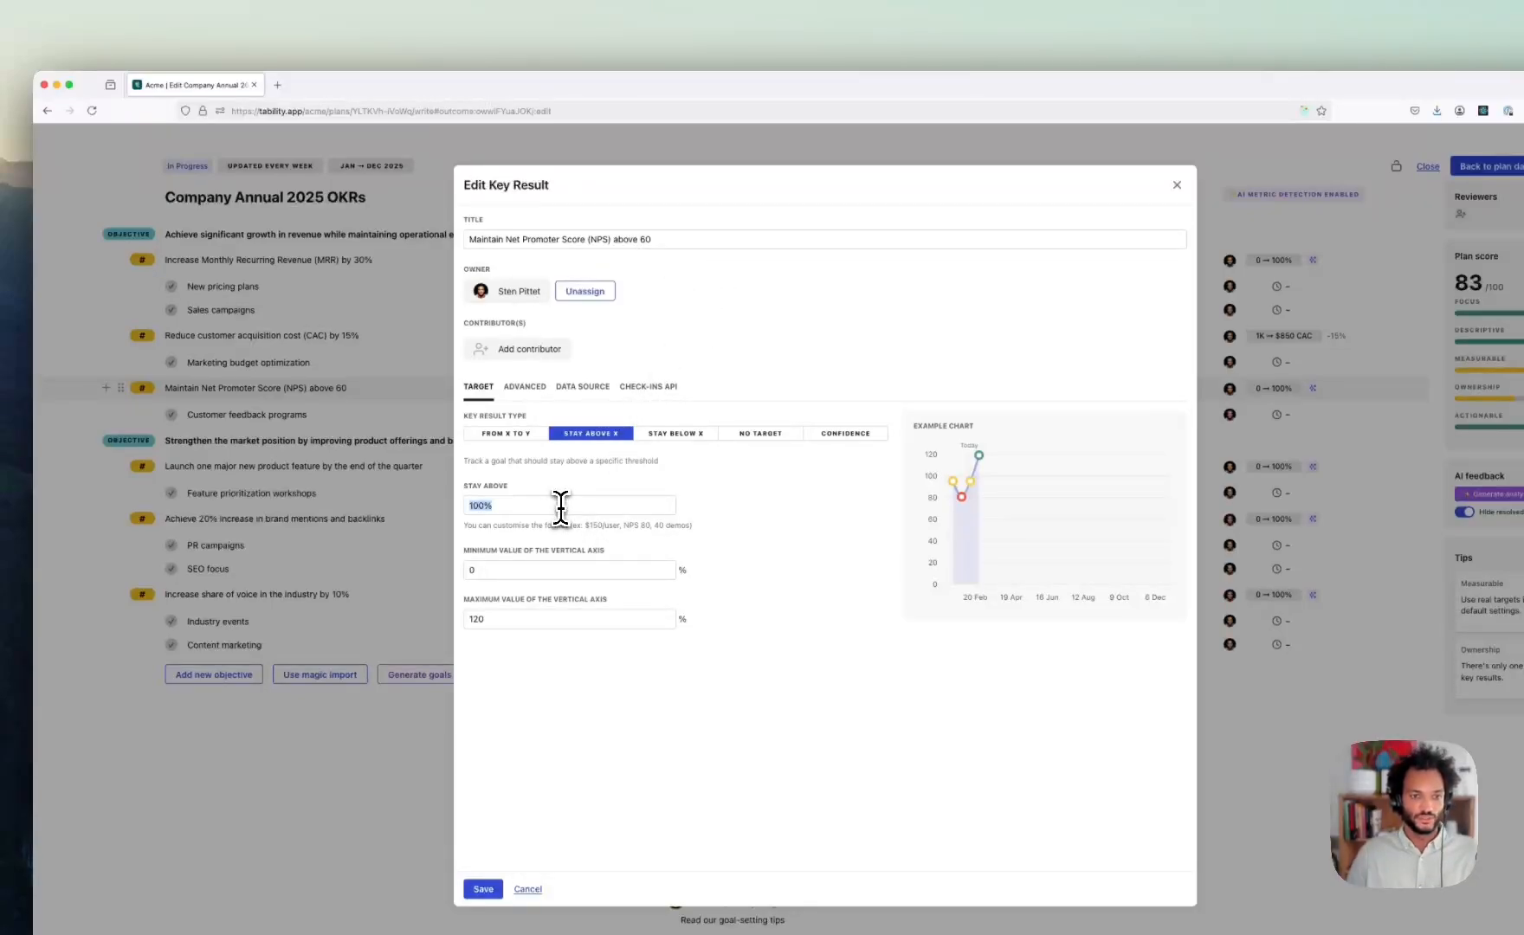
pyautogui.write('NPS 60')
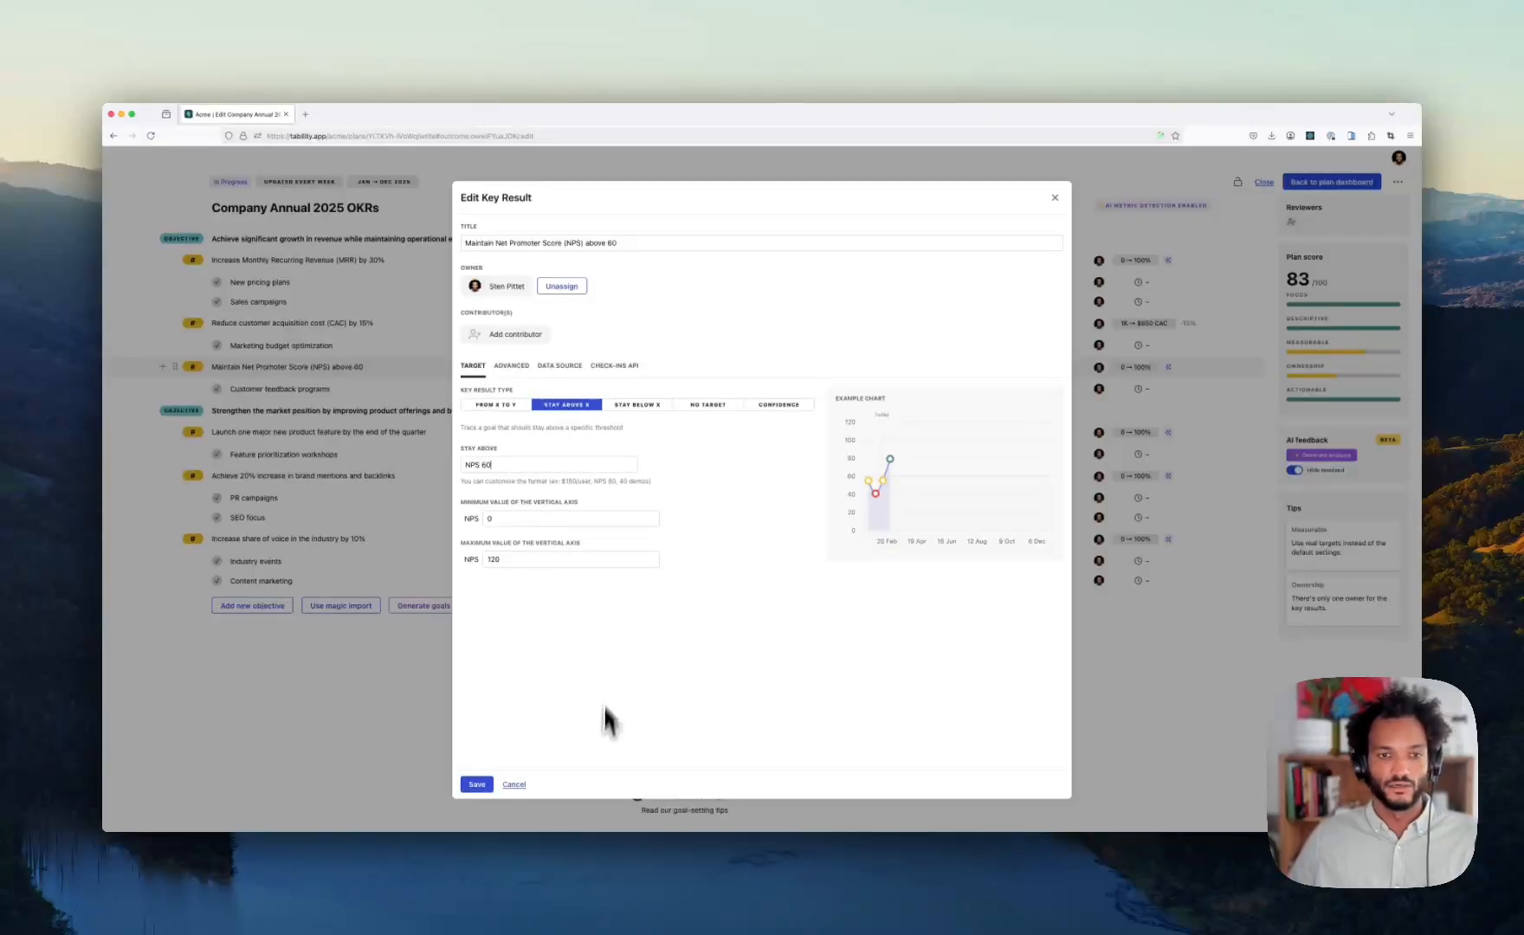
# - Set the NPS chart's vertical axis from -100 to 100 and save the key result
pyautogui.click(534, 559)
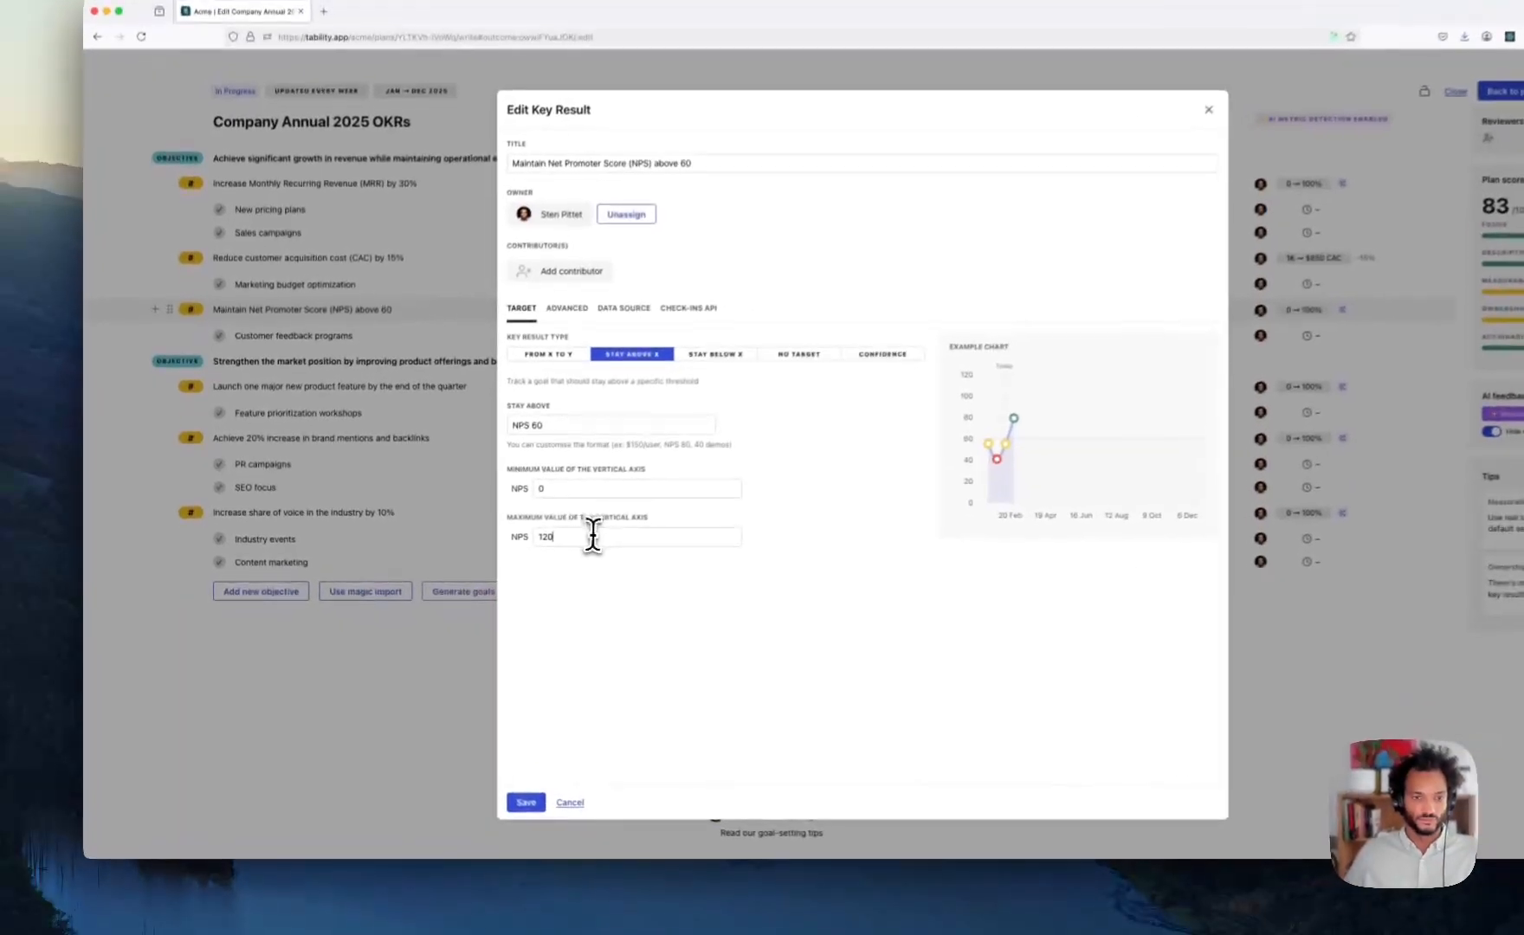
pyautogui.press('BackSpace')
pyautogui.press('BackSpace')
pyautogui.write('00')
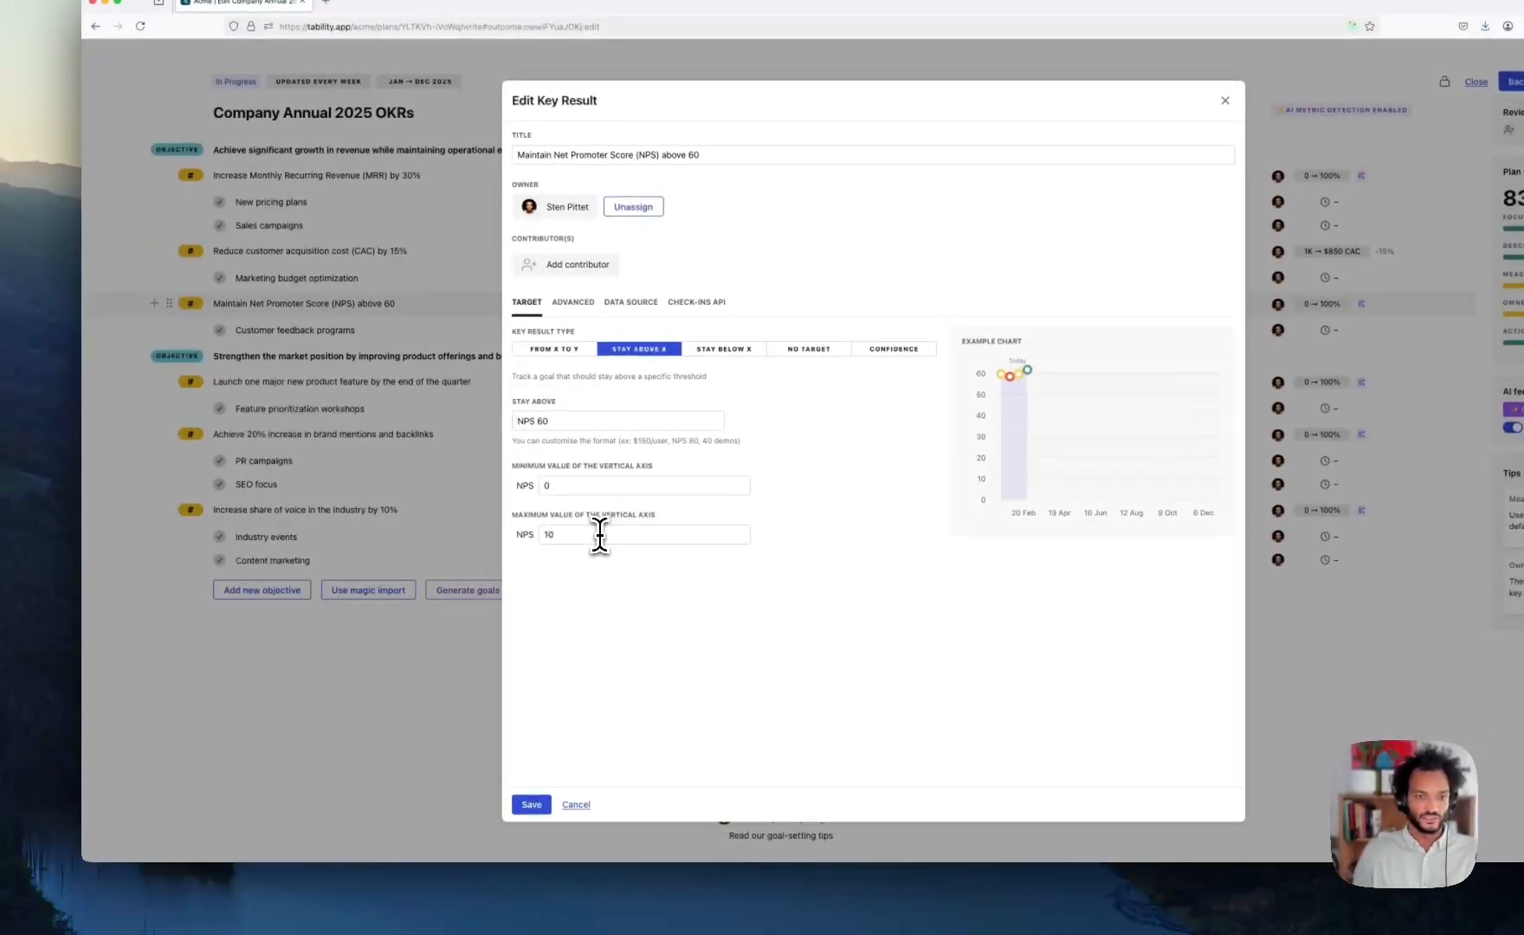
pyautogui.click(573, 481)
pyautogui.press('BackSpace')
pyautogui.write('-100')
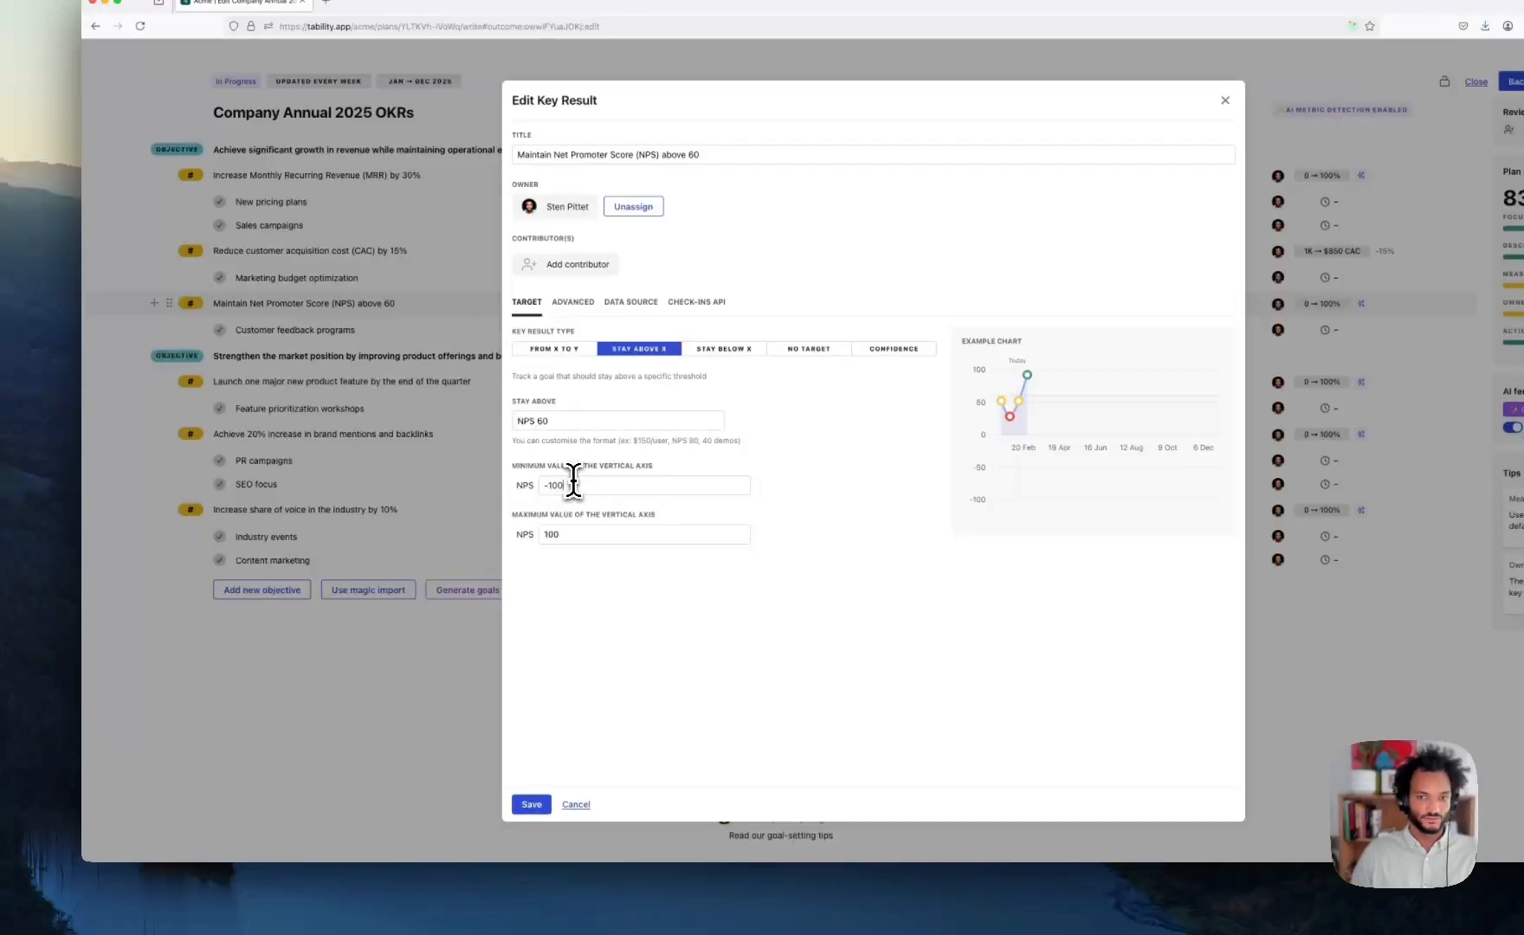
pyautogui.click(531, 805)
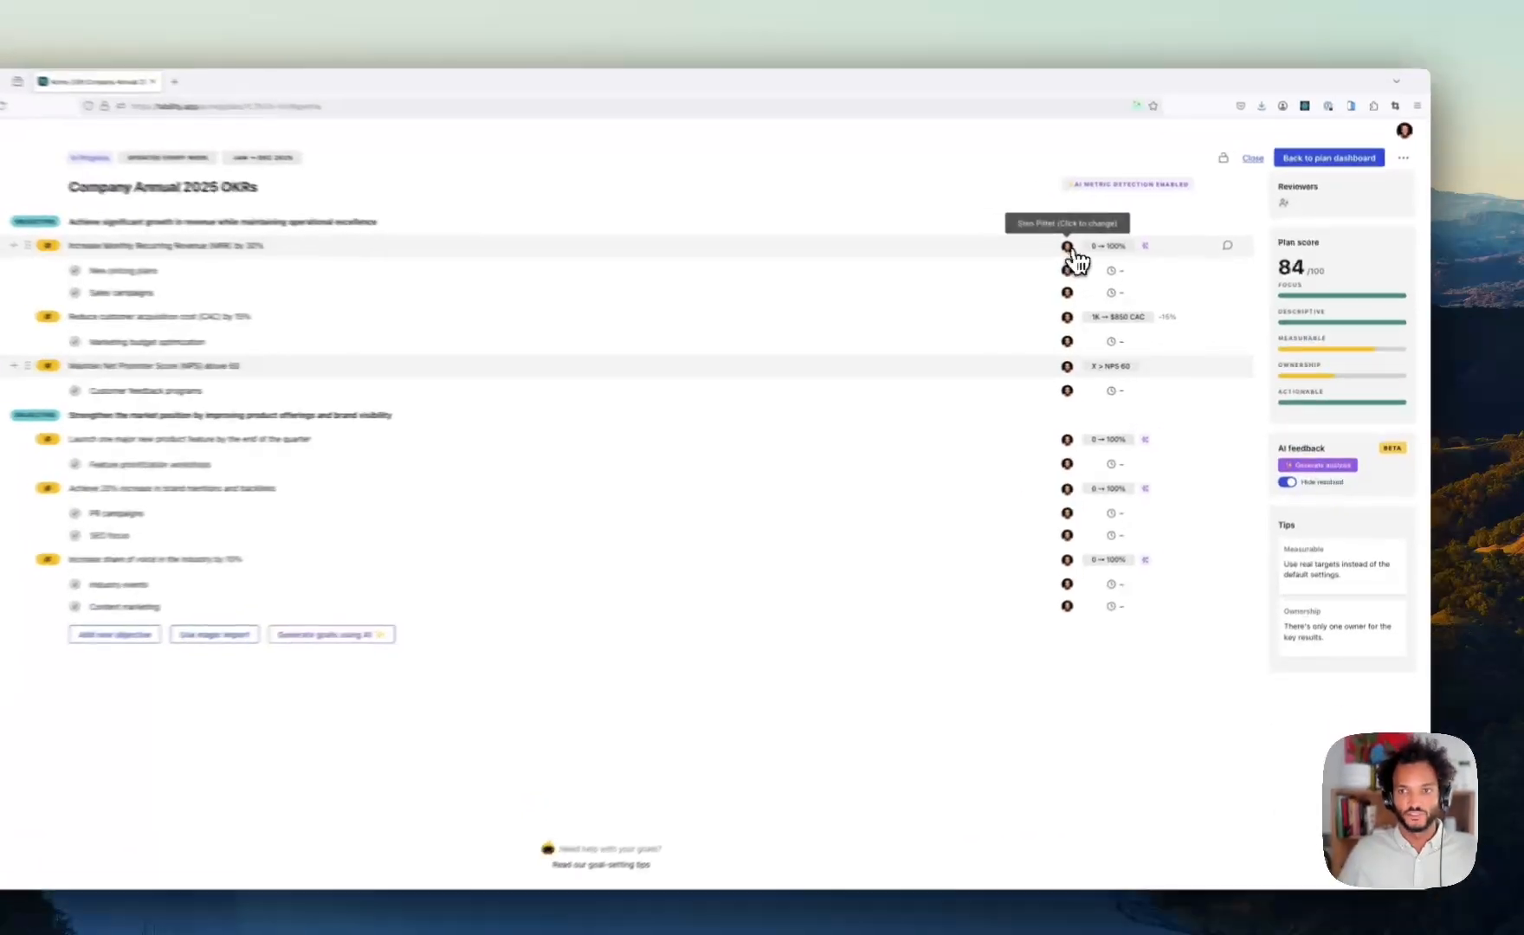
# - Assign different team members as owners of the MRR and NPS key results
pyautogui.click(1100, 260)
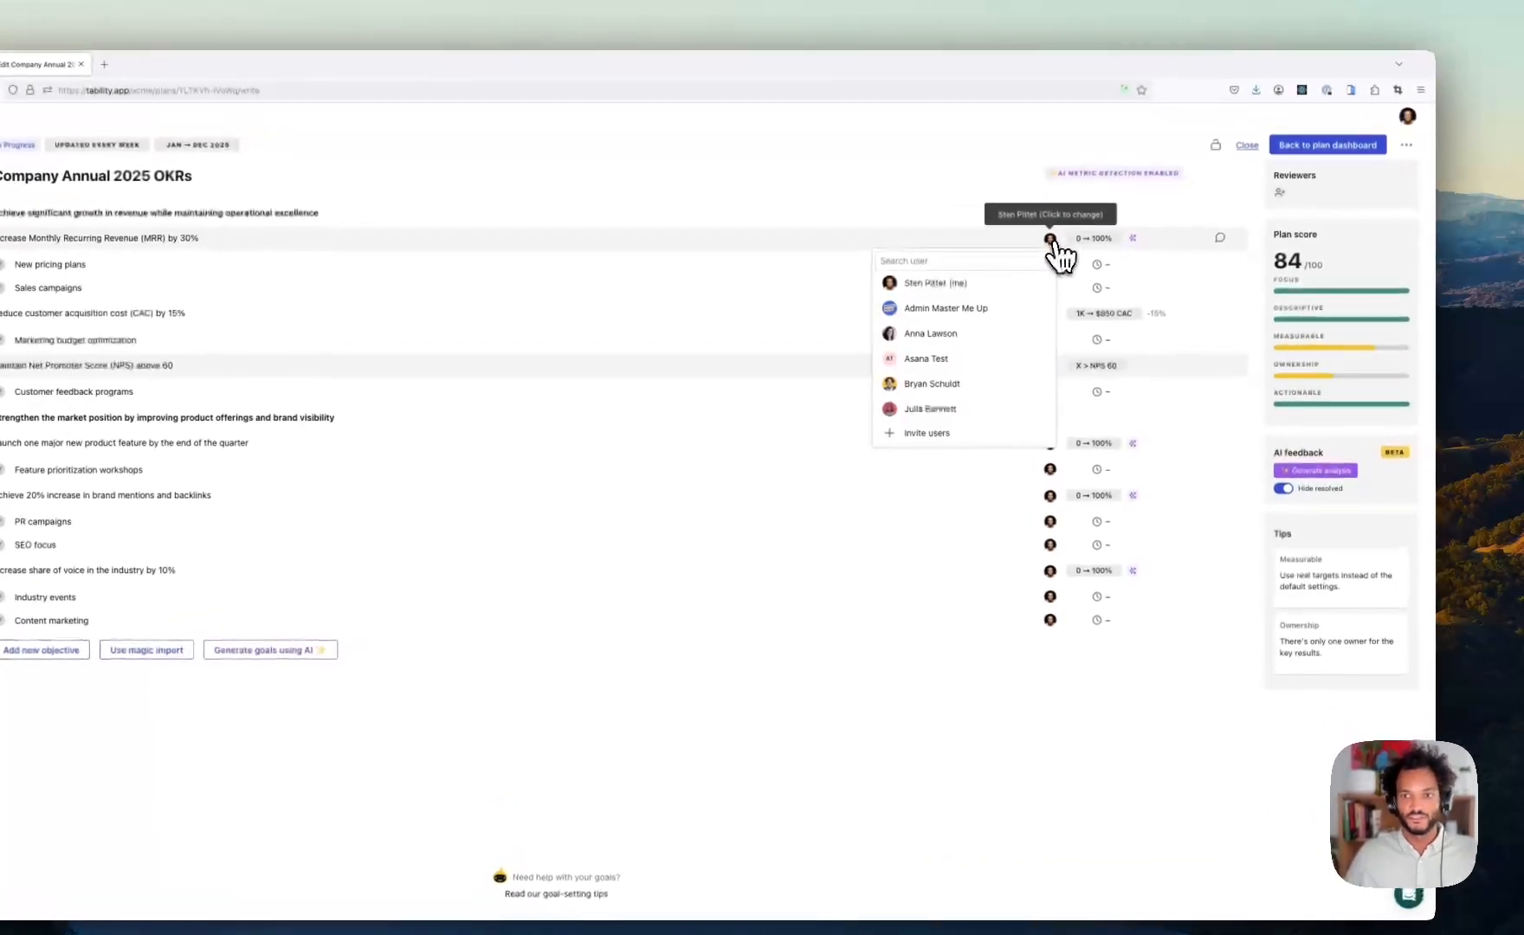
pyautogui.click(944, 409)
pyautogui.click(1048, 365)
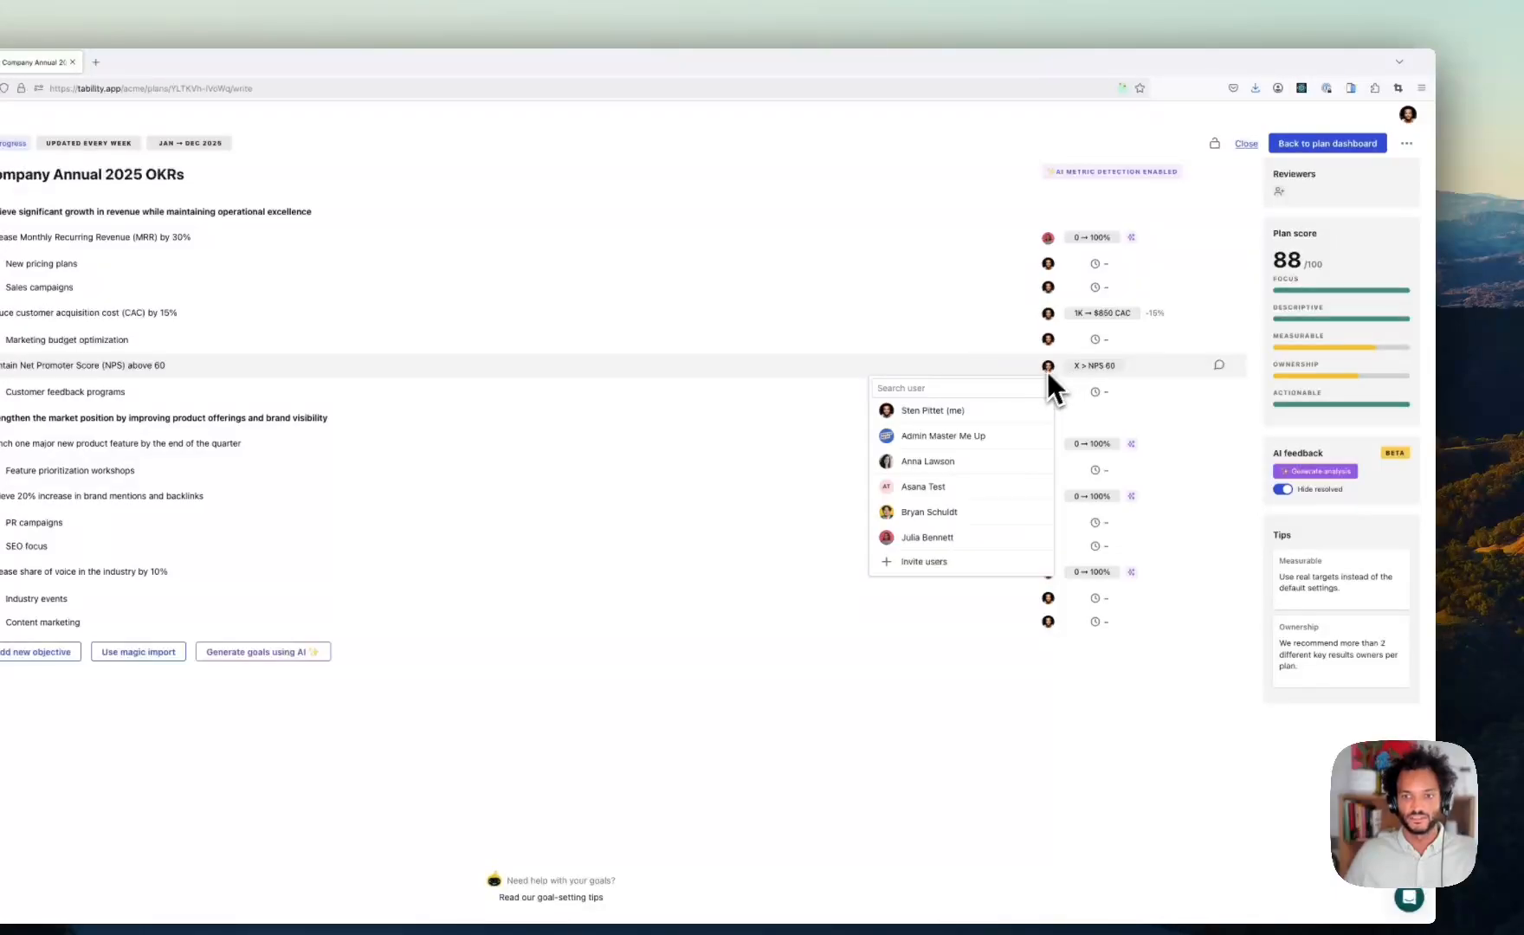
pyautogui.click(983, 468)
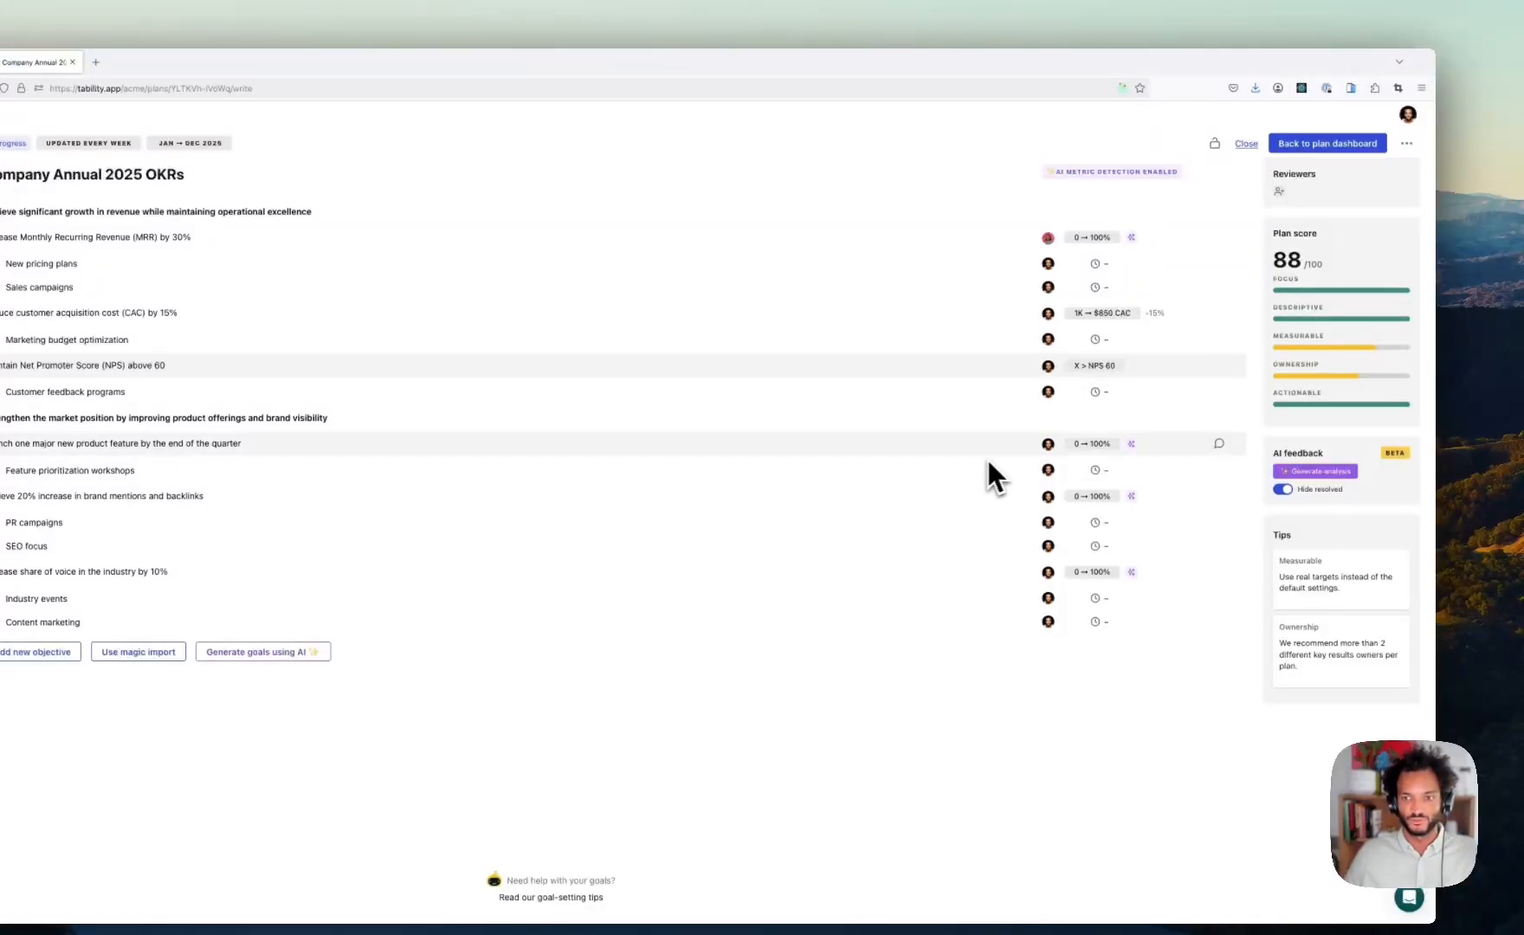
# - Search owners for the product launch key result with 'ten', then close without changing it
pyautogui.click(1050, 447)
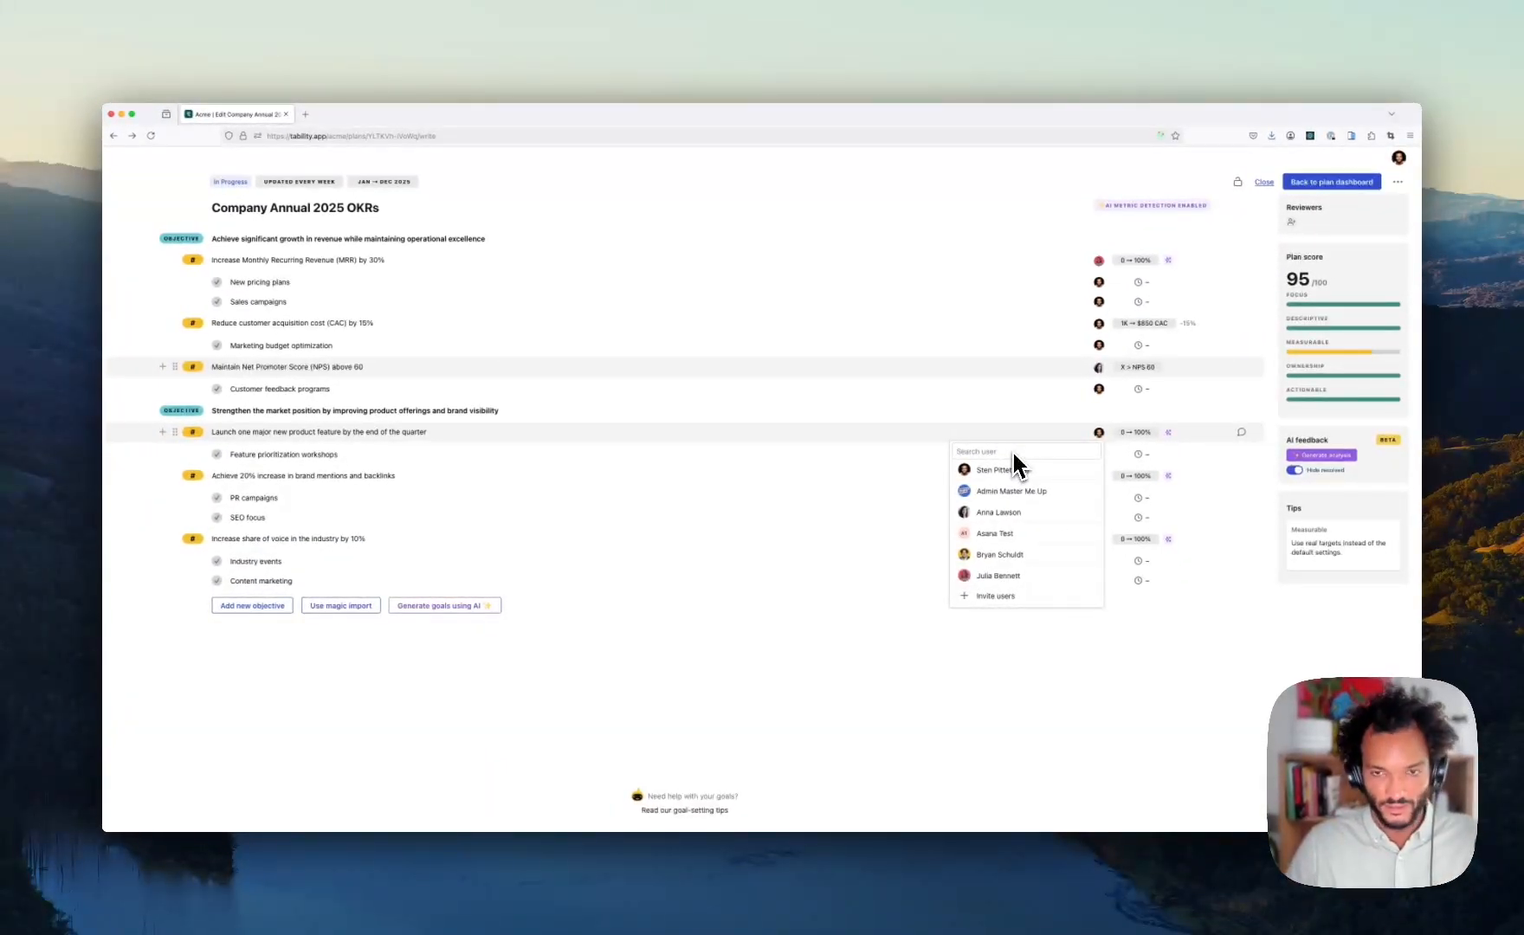
pyautogui.write('ten')
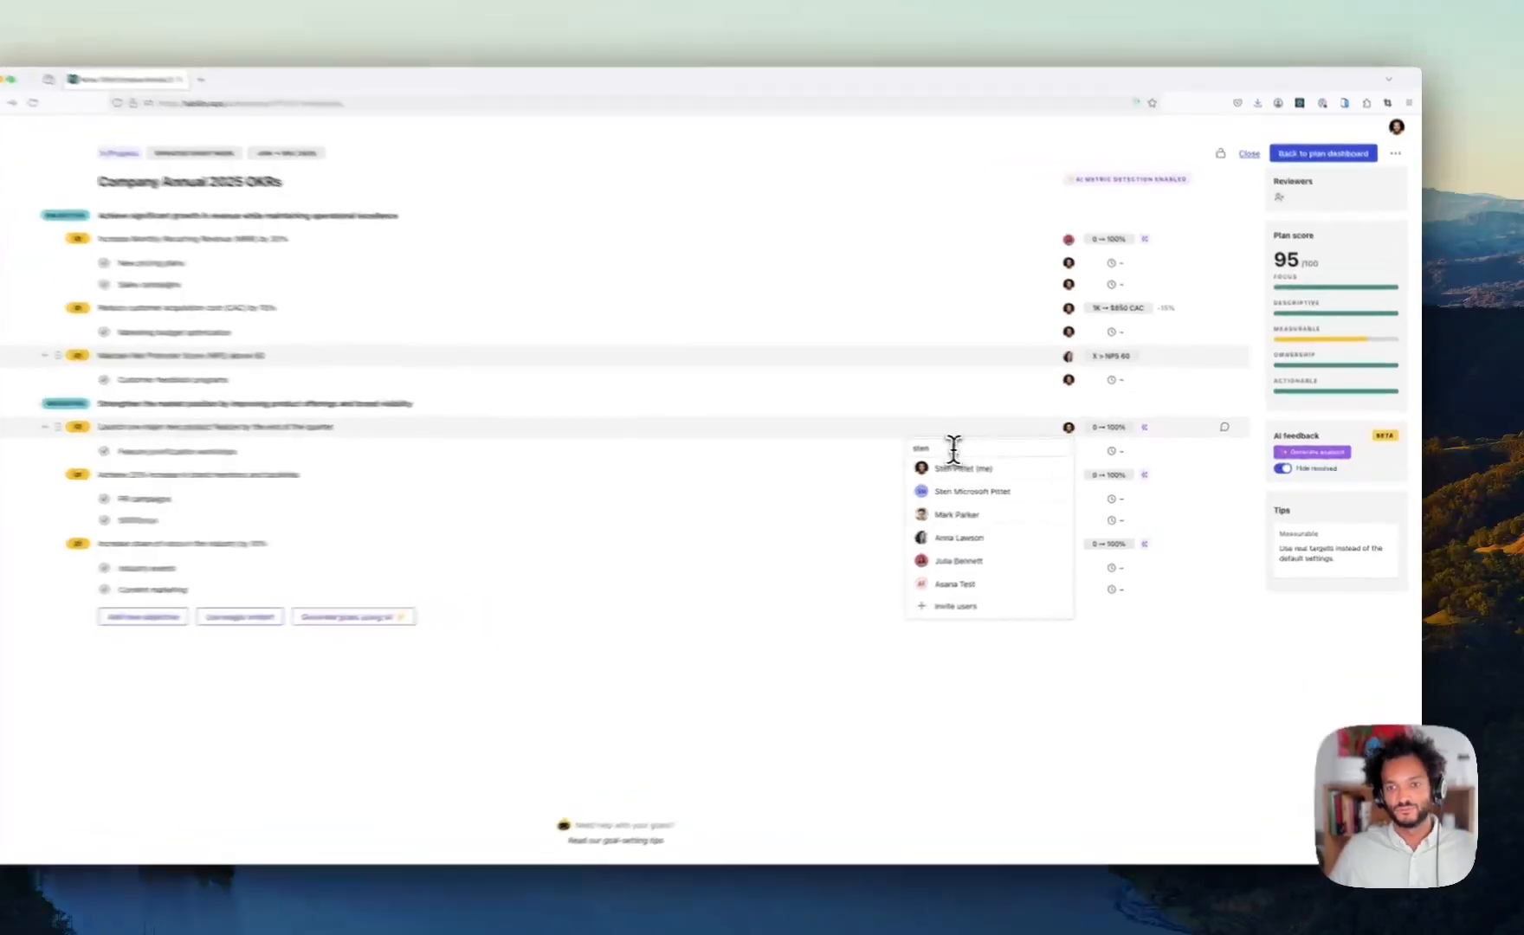
pyautogui.moveTo(954, 450); pyautogui.dragTo(878, 445)
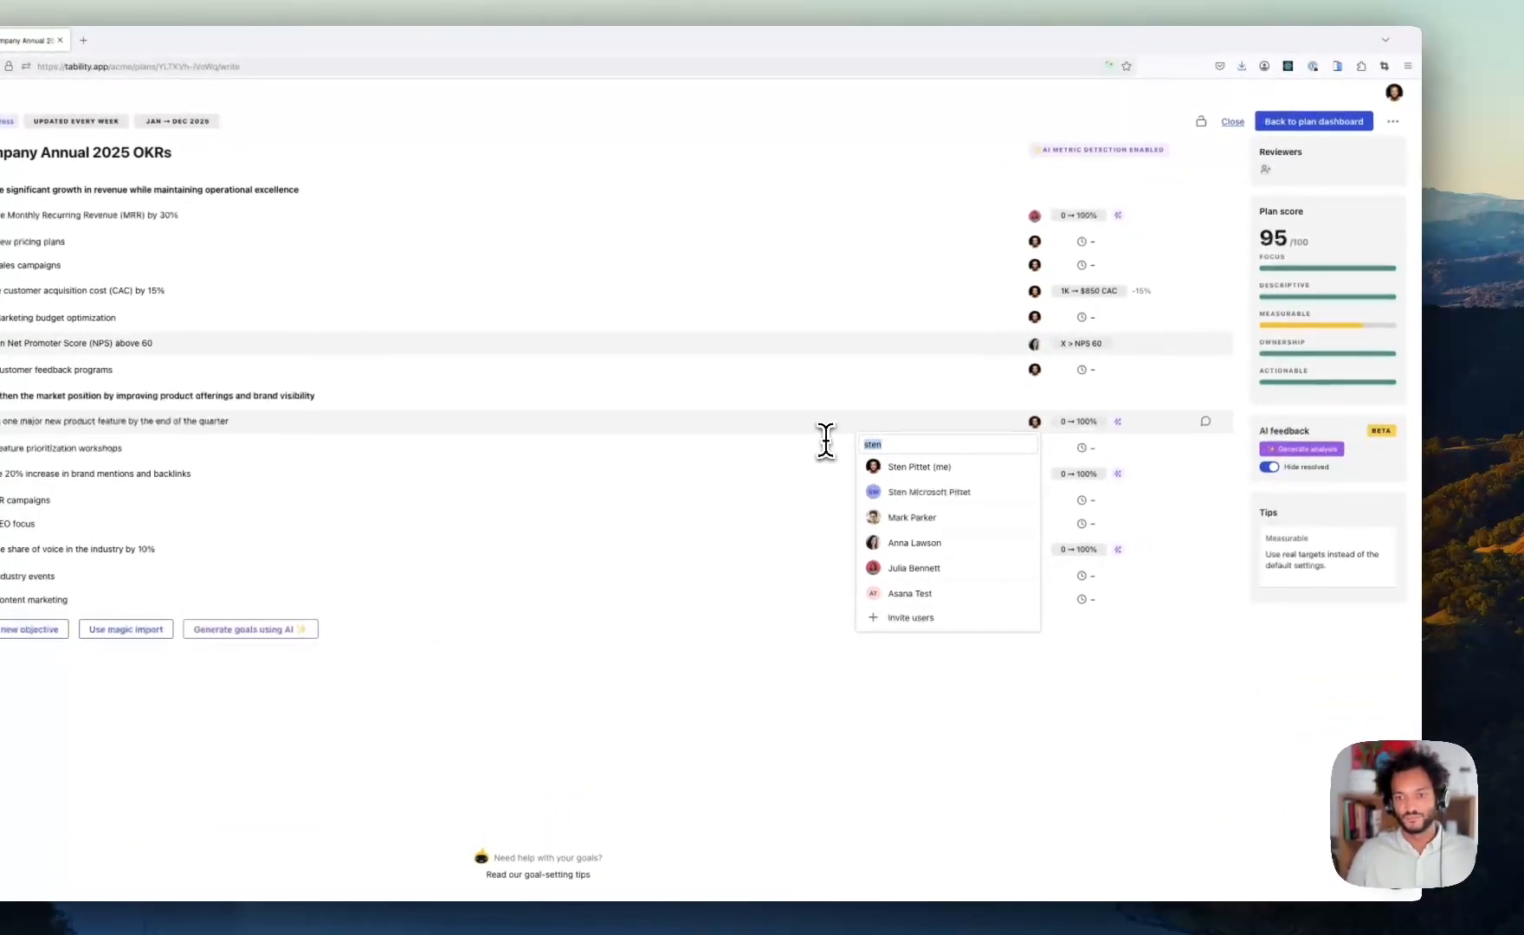
pyautogui.press('BackSpace')
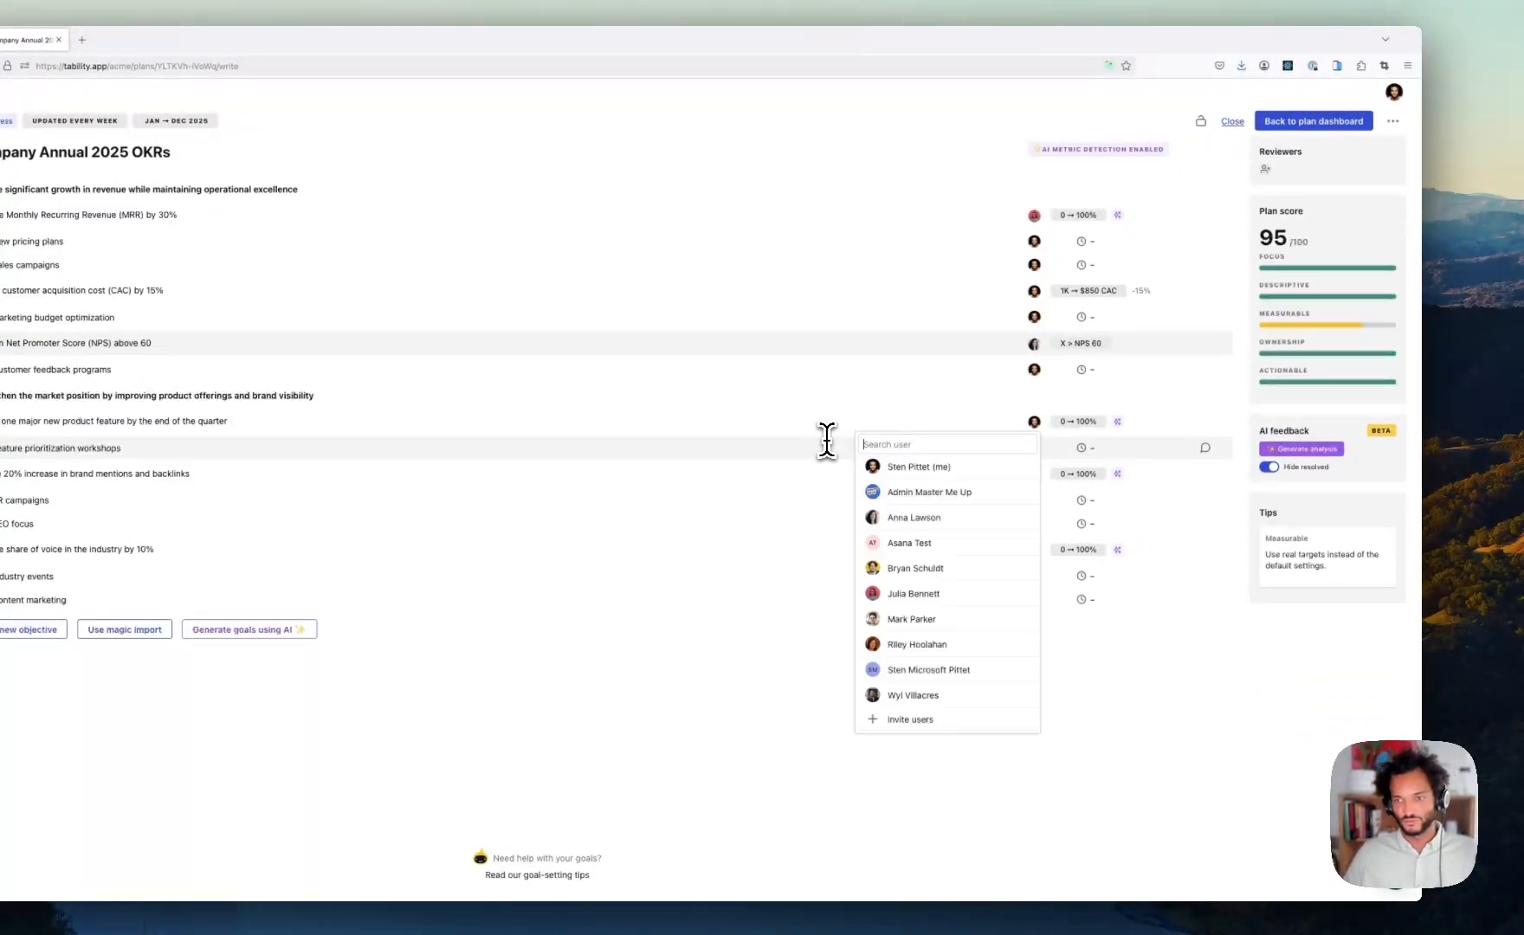
pyautogui.click(1151, 663)
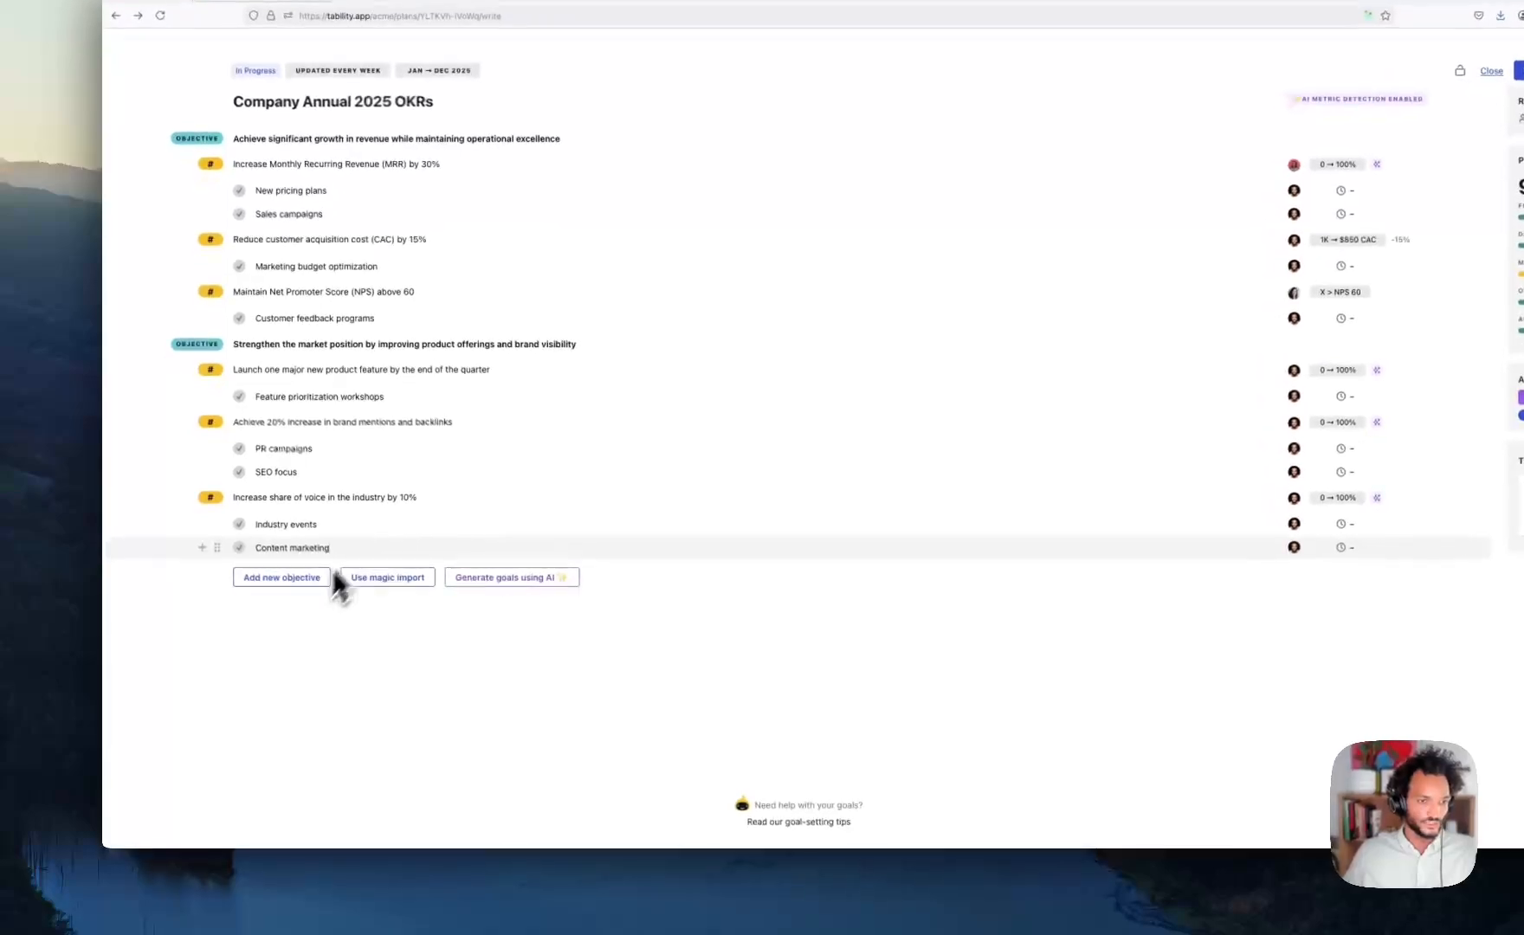
# - Add the objective 'Improve application performance' with key result 'Reduce page load from 4s to 1s'
pyautogui.click(274, 578)
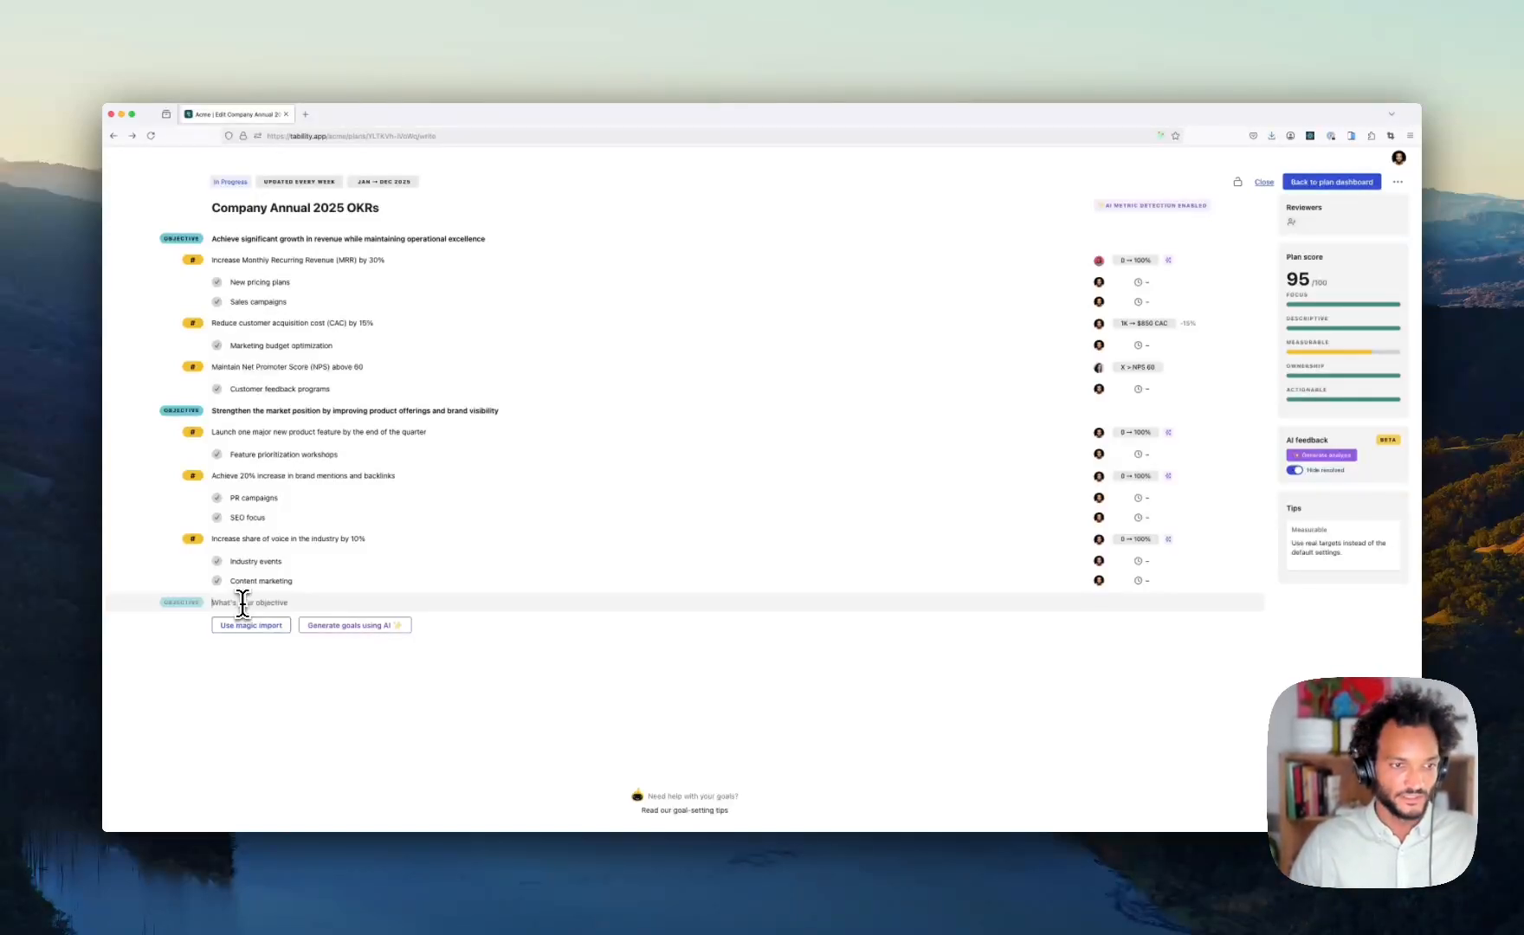
pyautogui.write('Im')
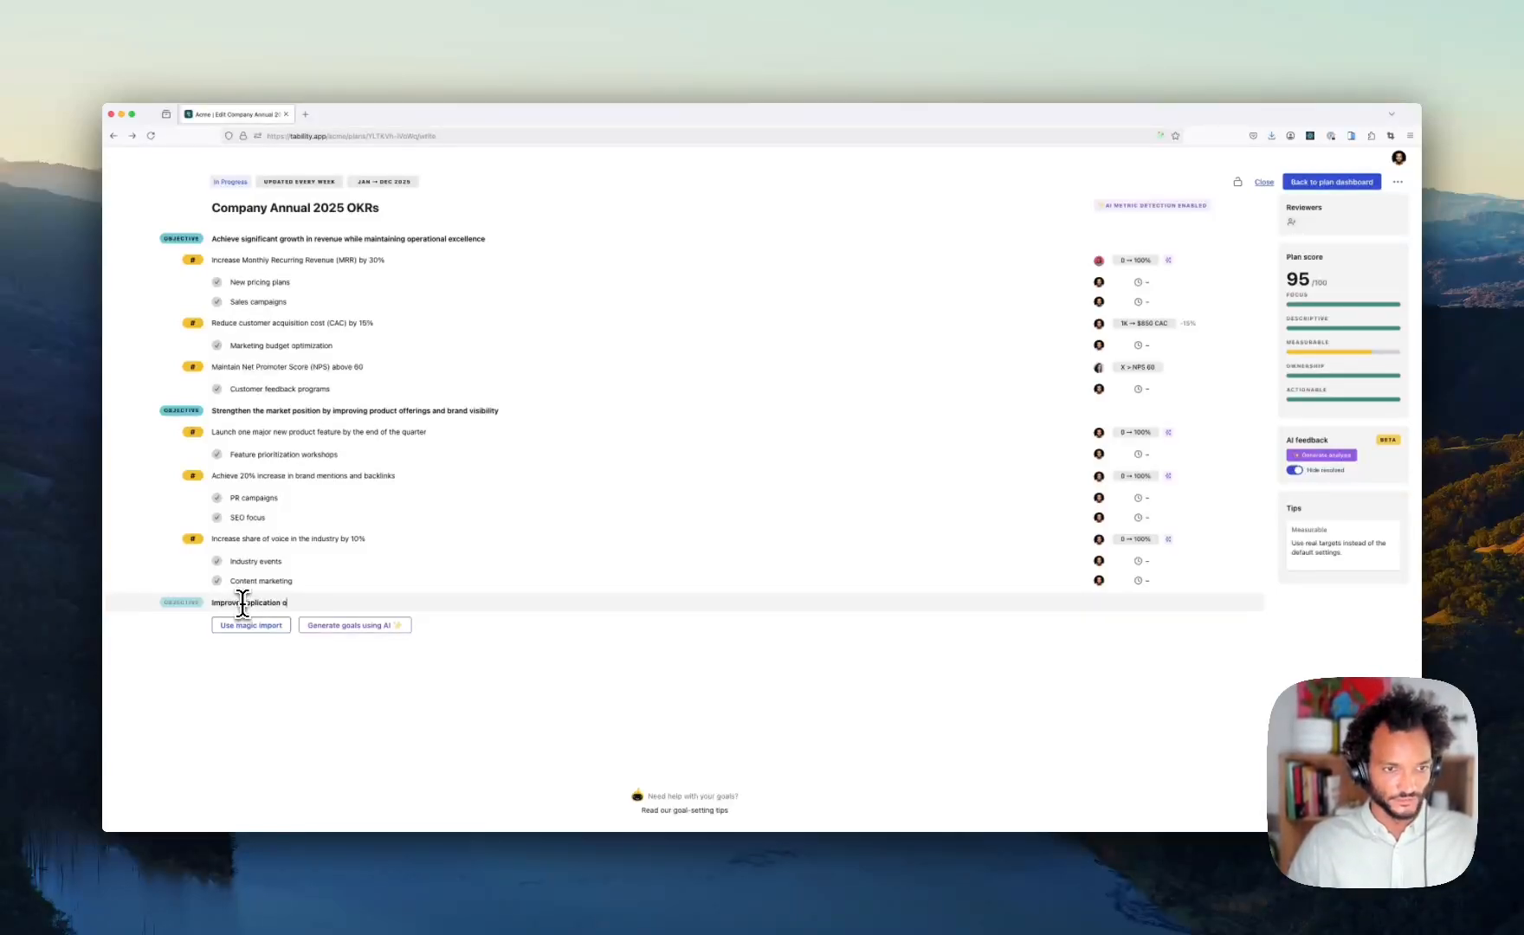
pyautogui.write('prove application performance')
pyautogui.press('Return')
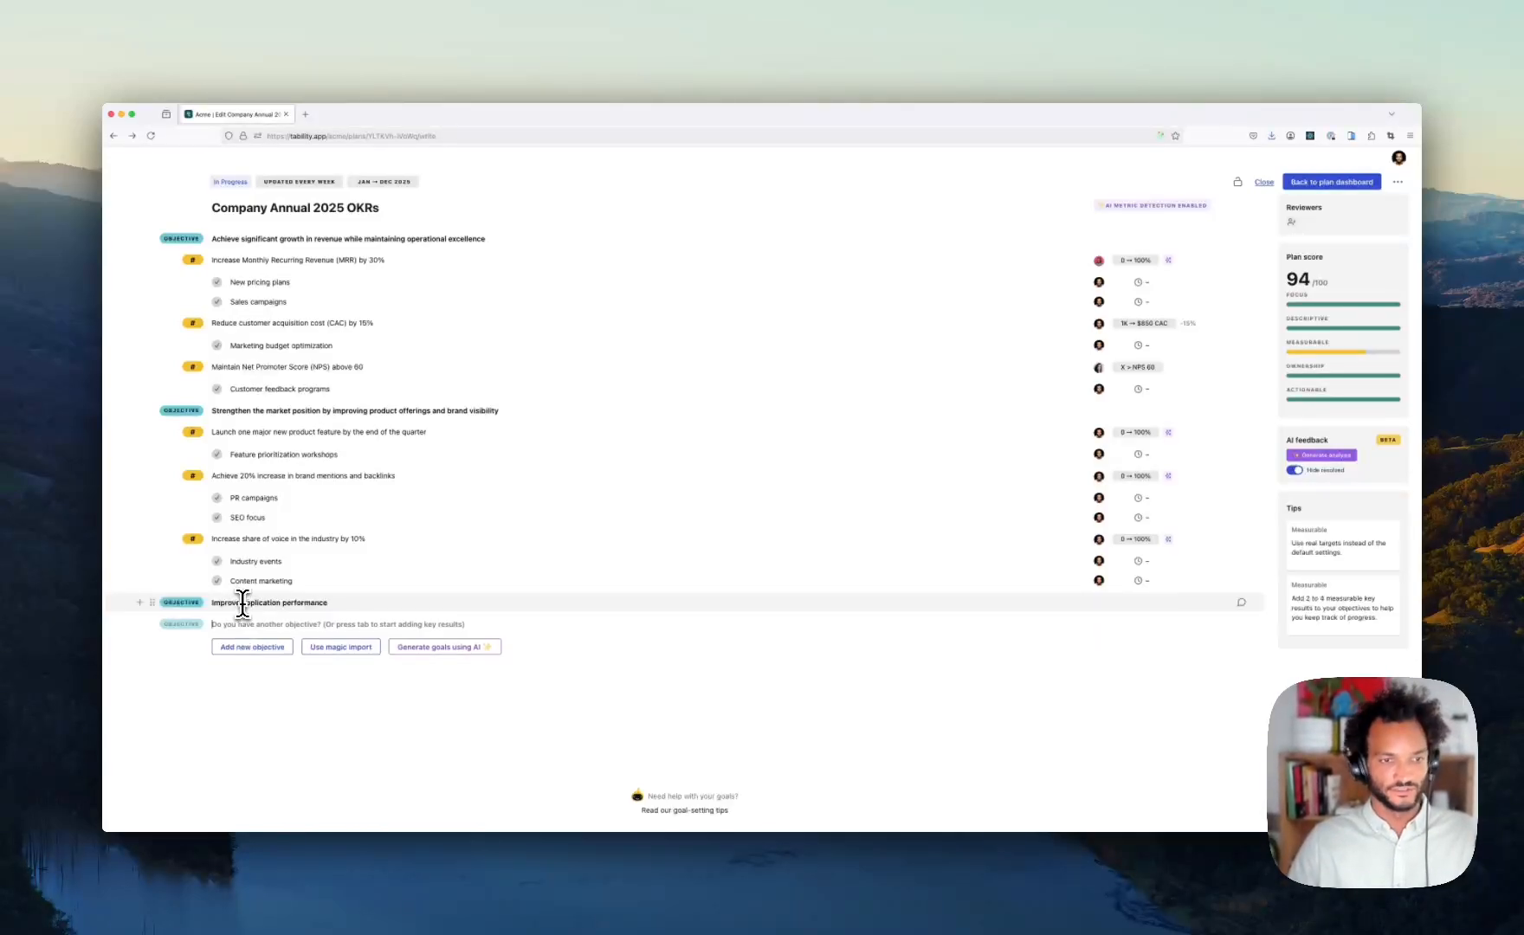
pyautogui.press('Tab')
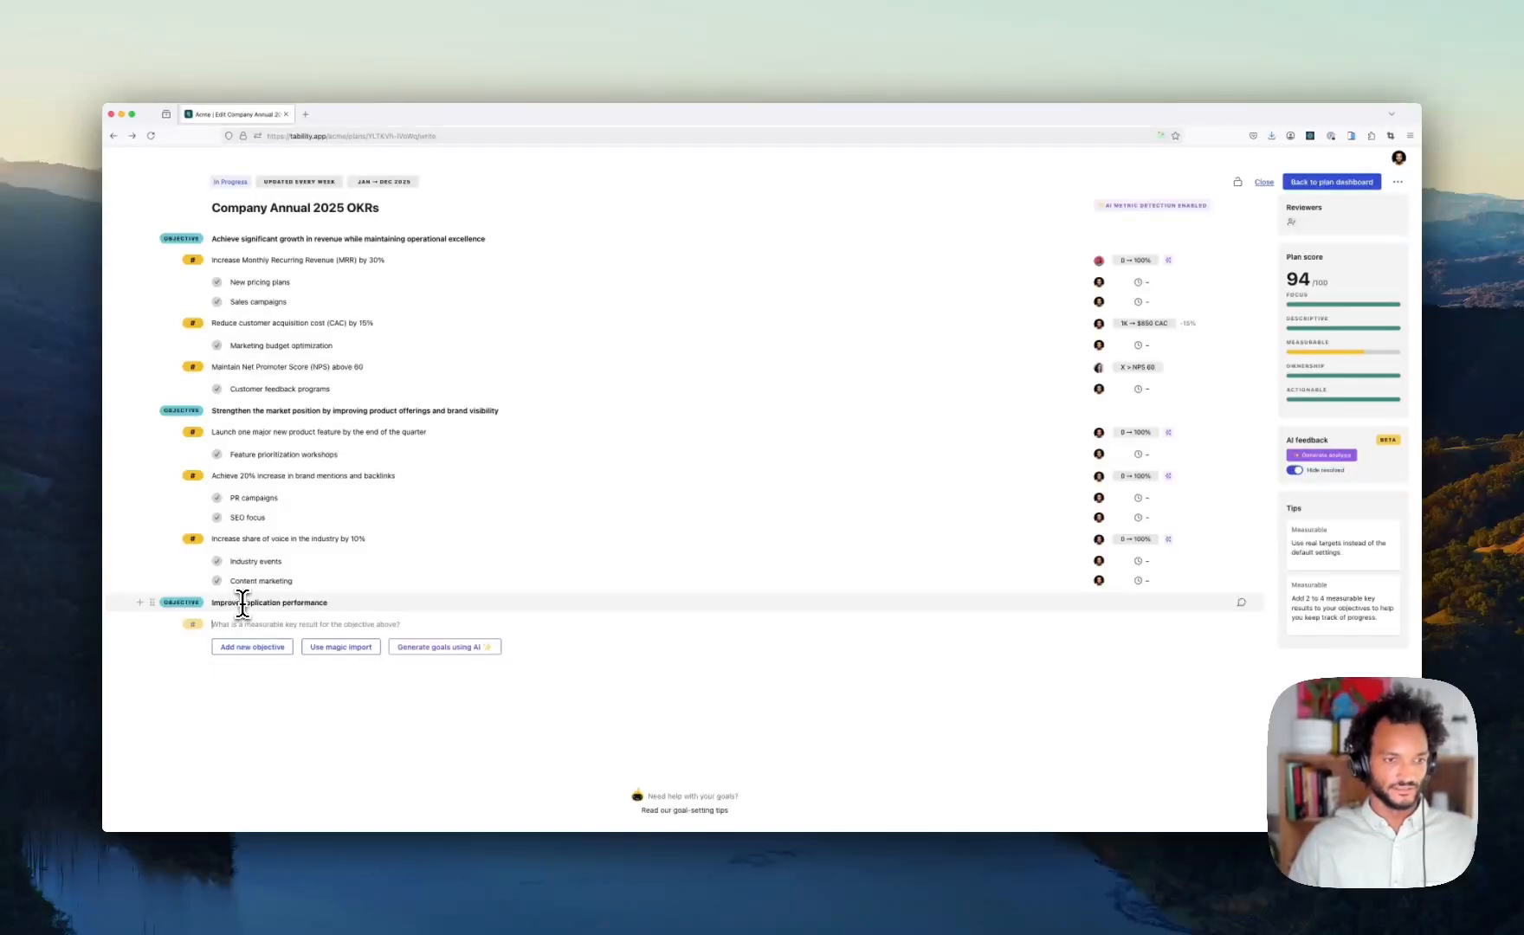
pyautogui.write('Reduce page load from 4s to 1s')
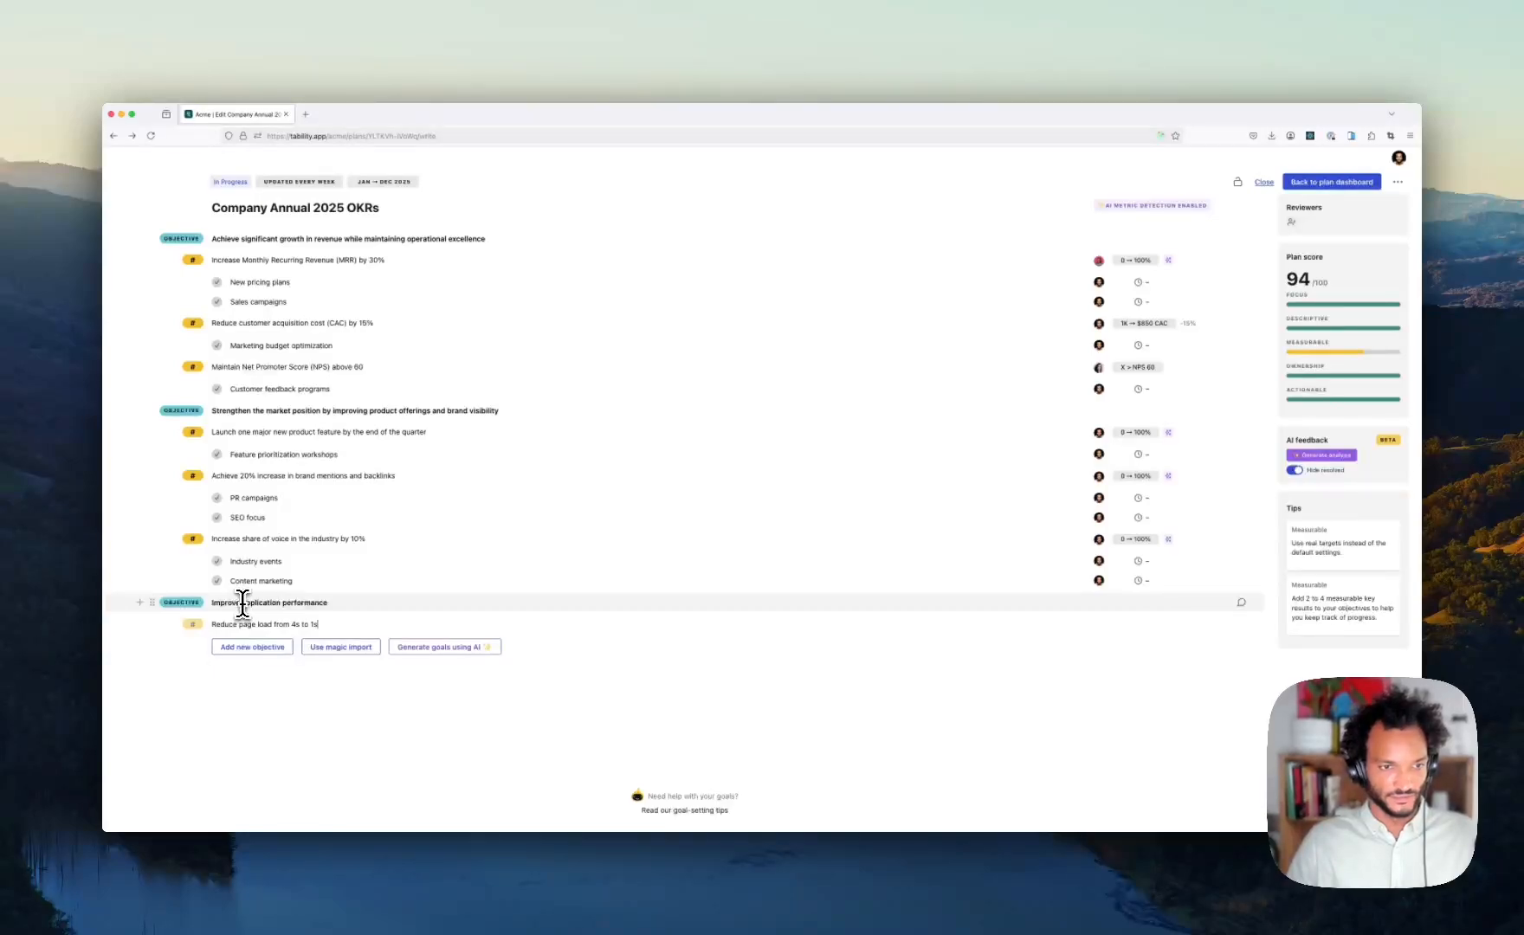
pyautogui.press('Return')
# - Add the task 'Implement the new caching system' under the page load key result
pyautogui.press('Tab')
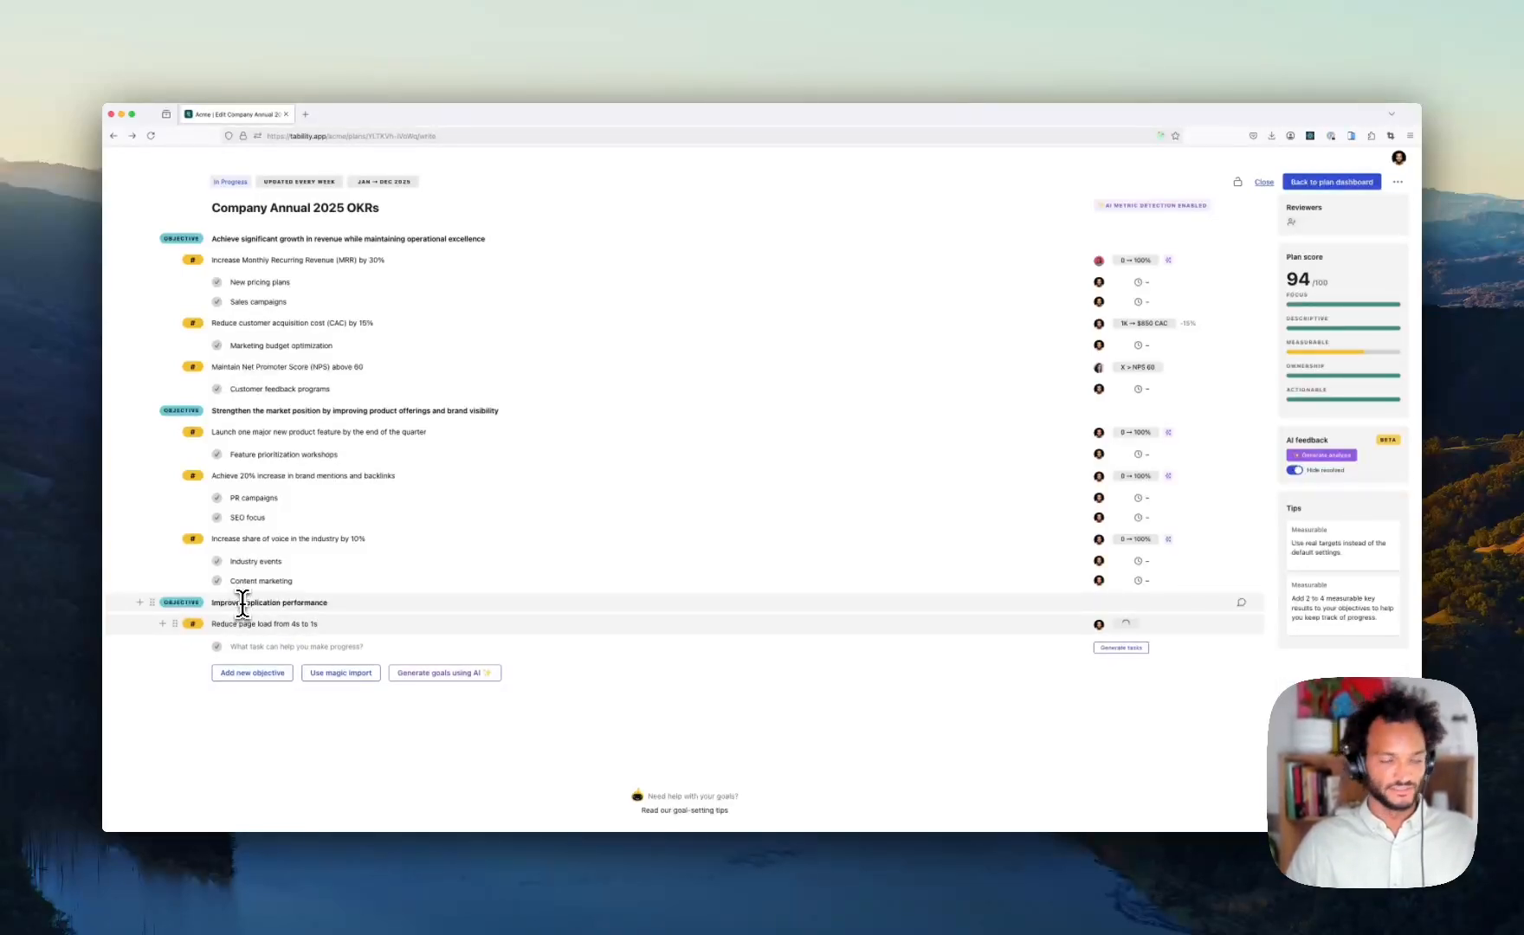
pyautogui.write('Implement the new caching')
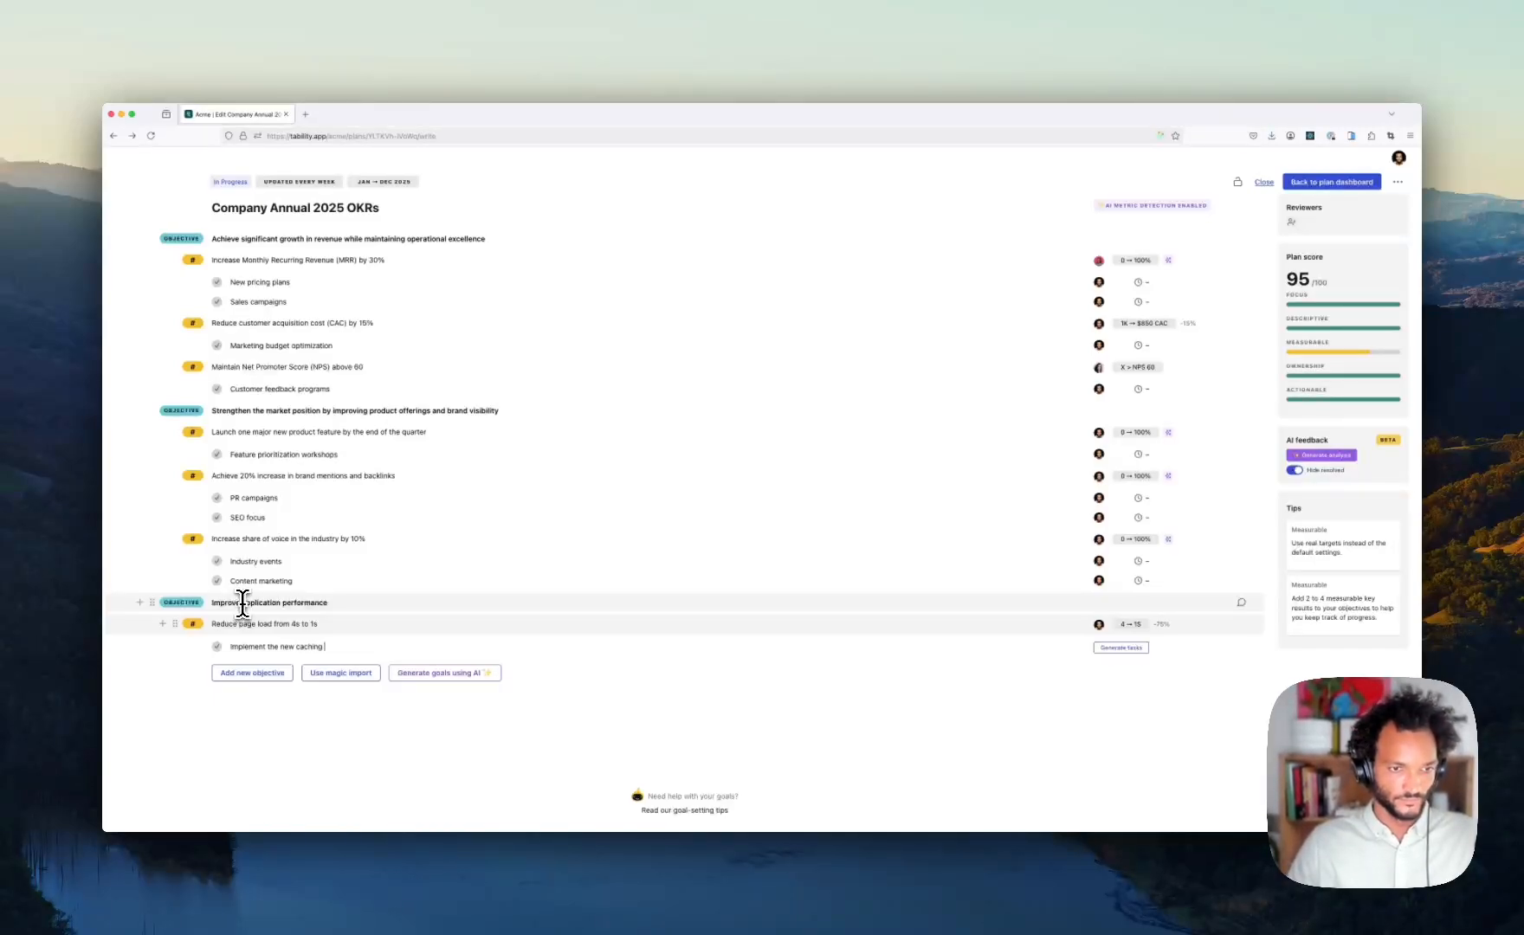
pyautogui.write(' system')
pyautogui.press('Return')
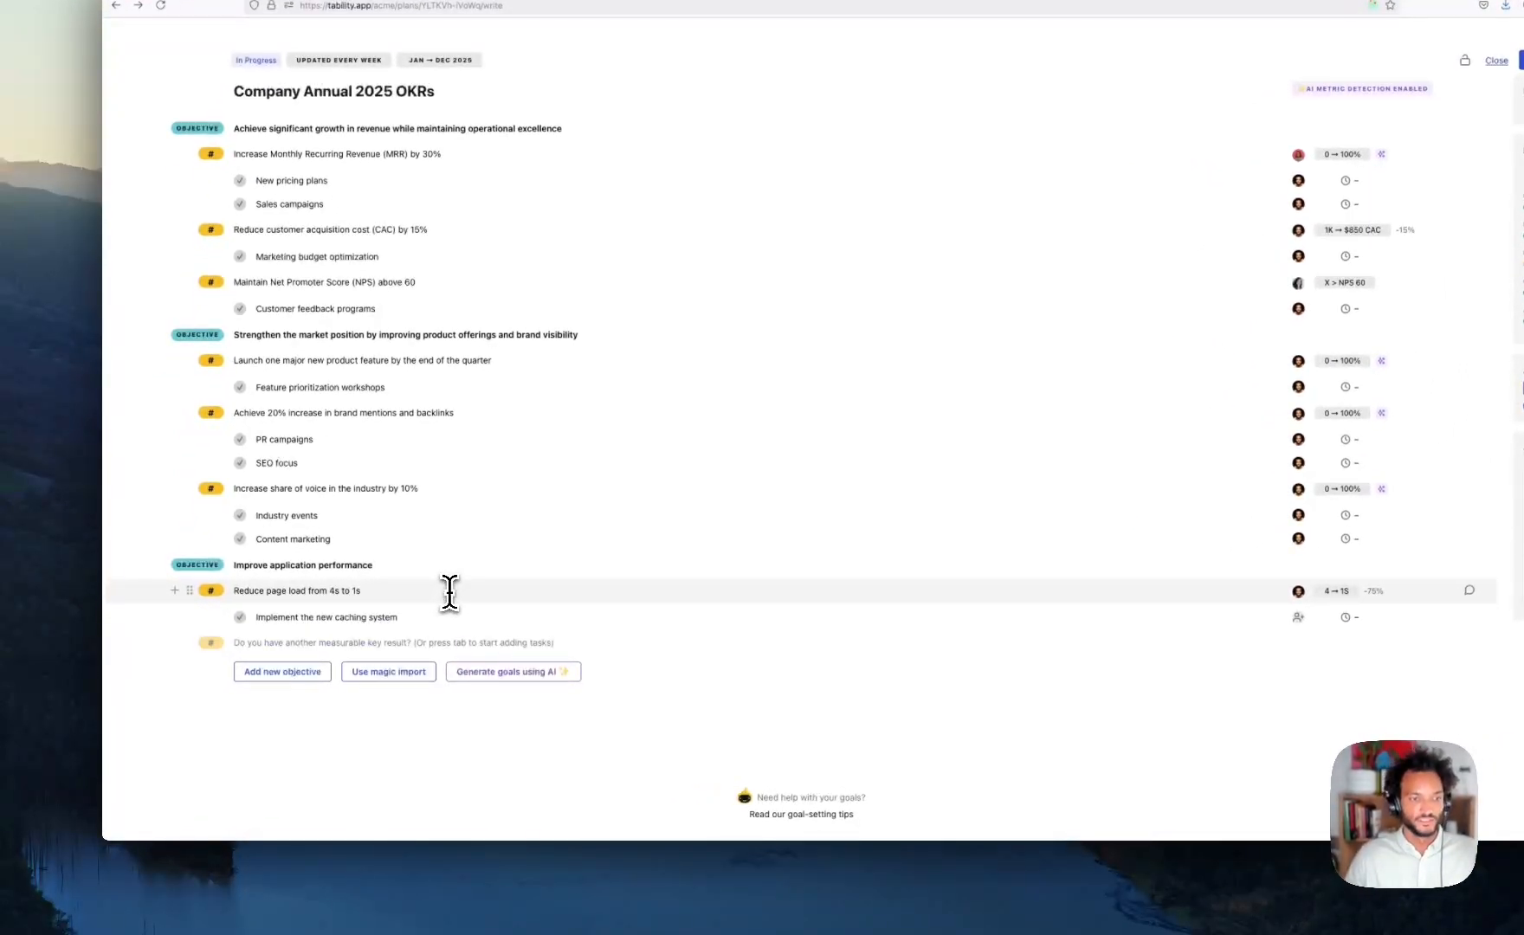
# - Enter the key result 'Increase releases from 1/week to 4/week', correcting the typos
pyautogui.write('Deliv')
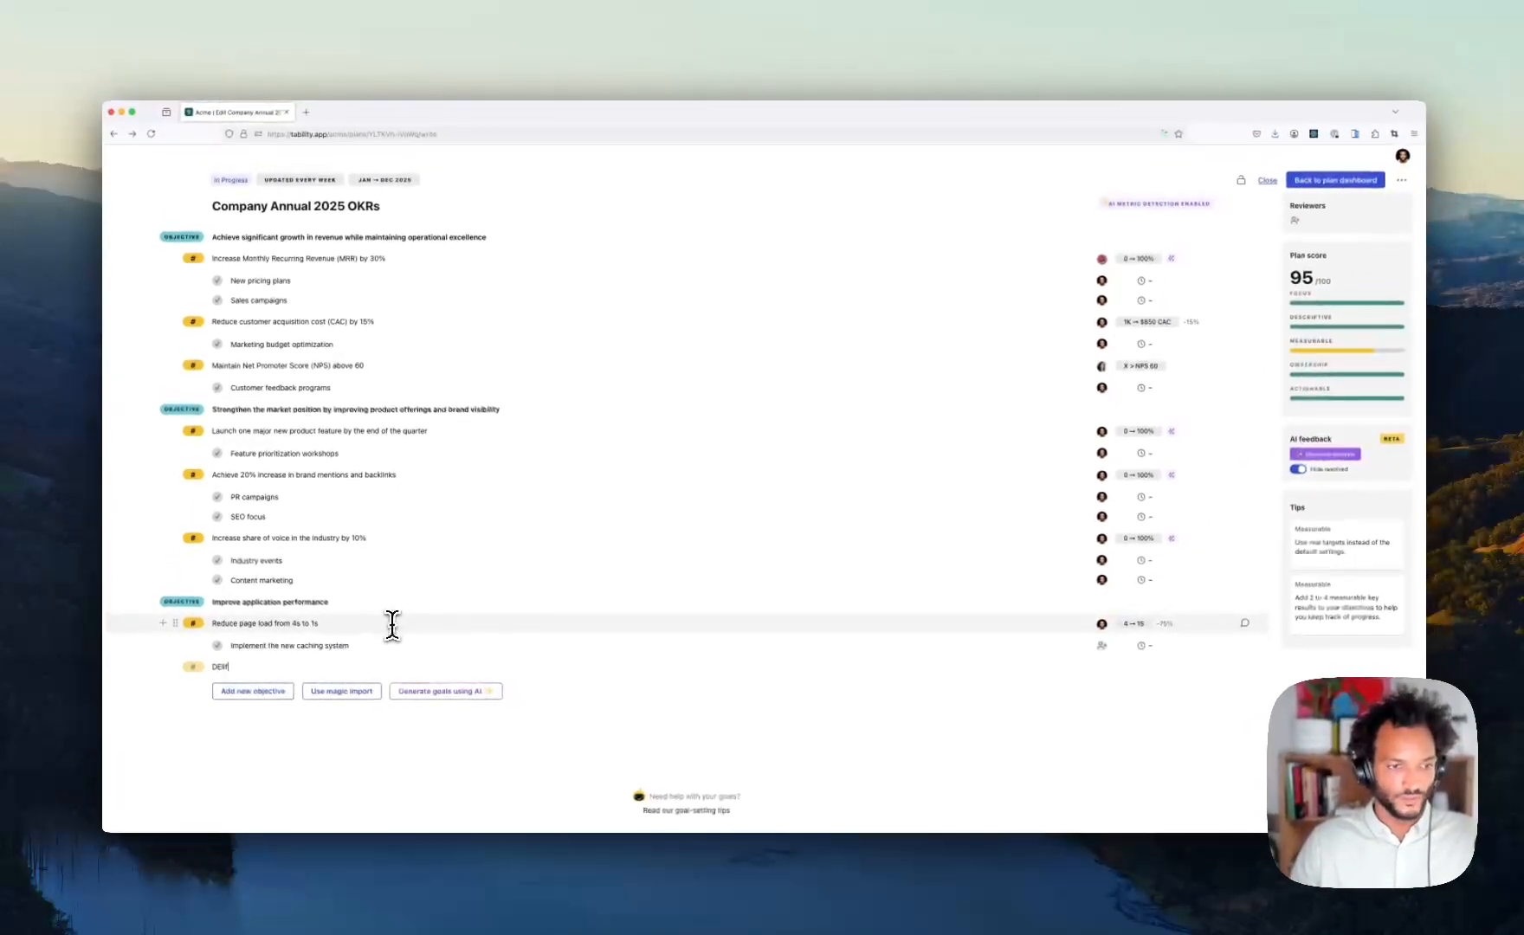
pyautogui.press('BackSpace')
pyautogui.press('BackSpace')
pyautogui.press('BackSpace')
pyautogui.press('BackSpace')
pyautogui.write('Increa')
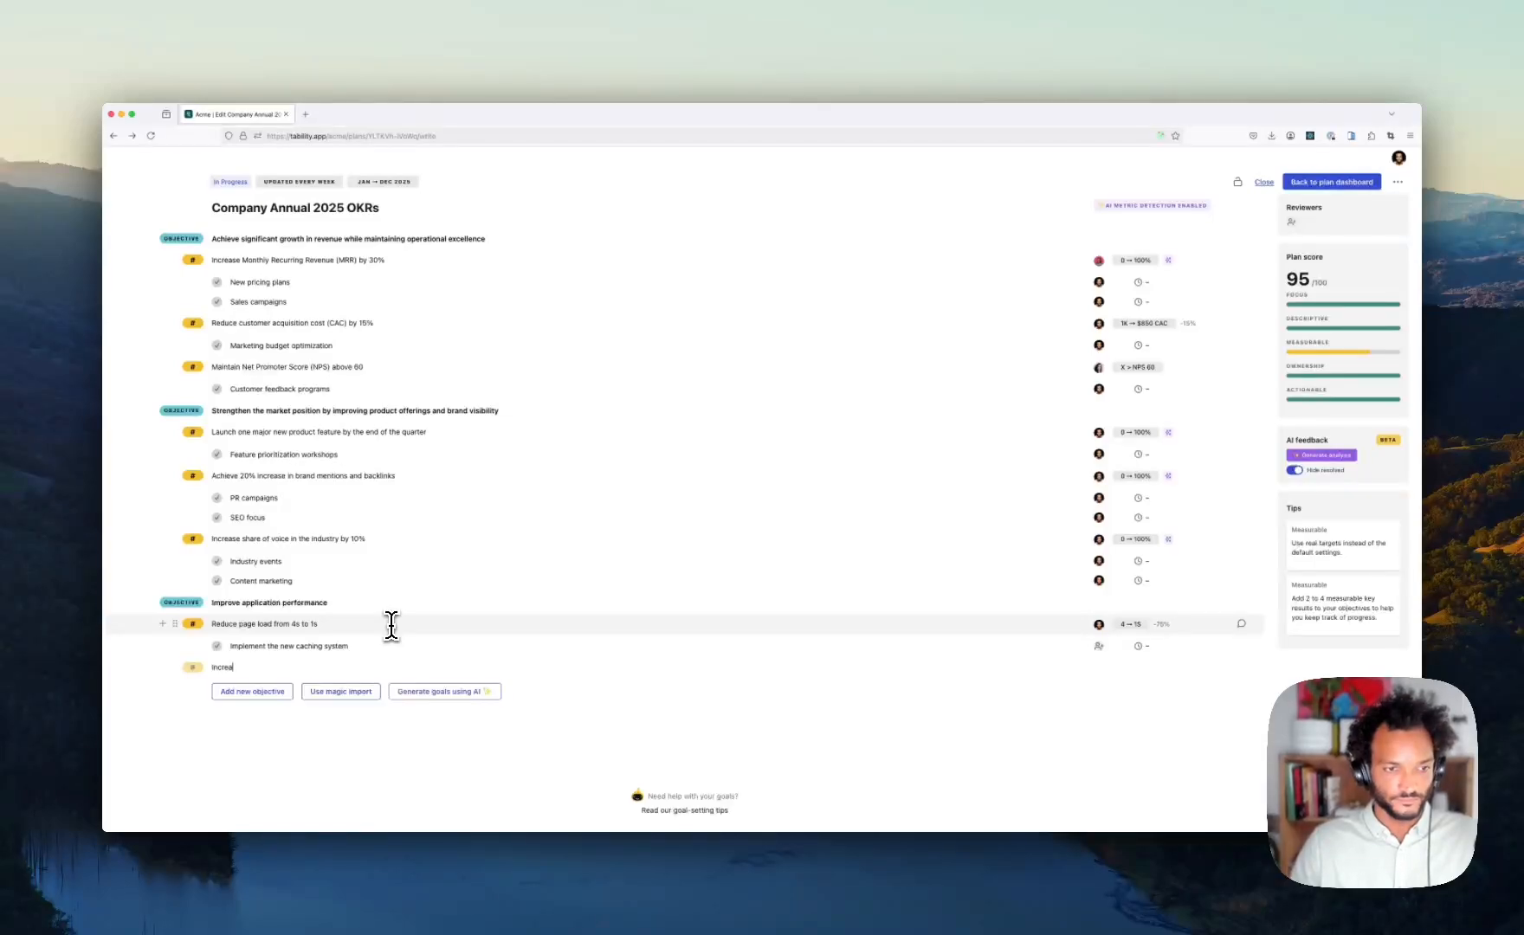
pyautogui.write('se releases from 1/week to 4/w')
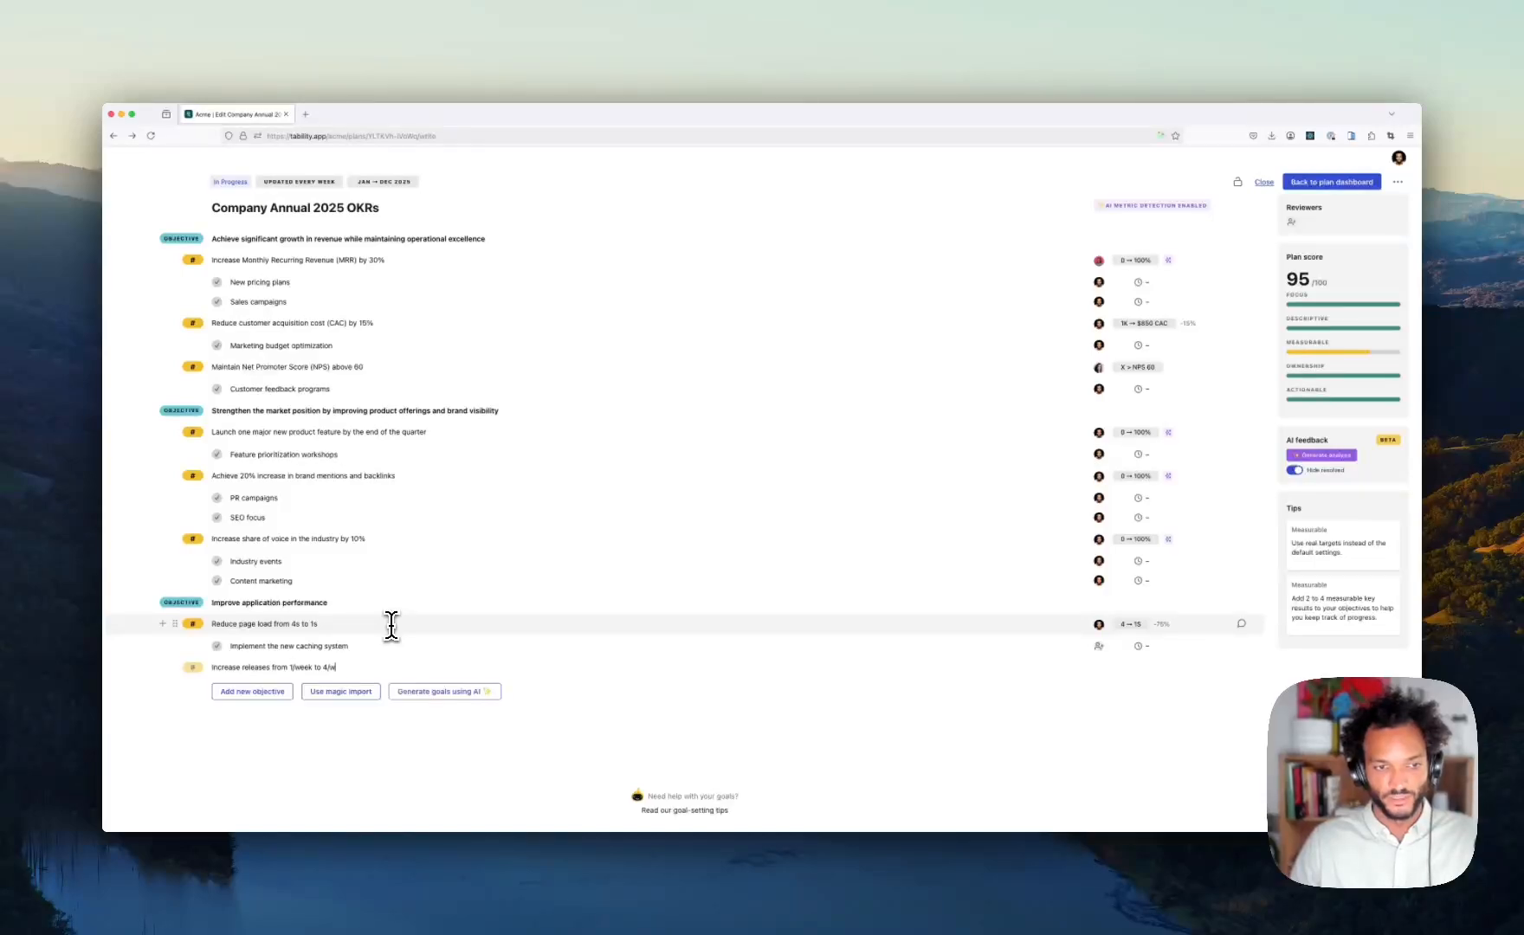
pyautogui.press('Return')
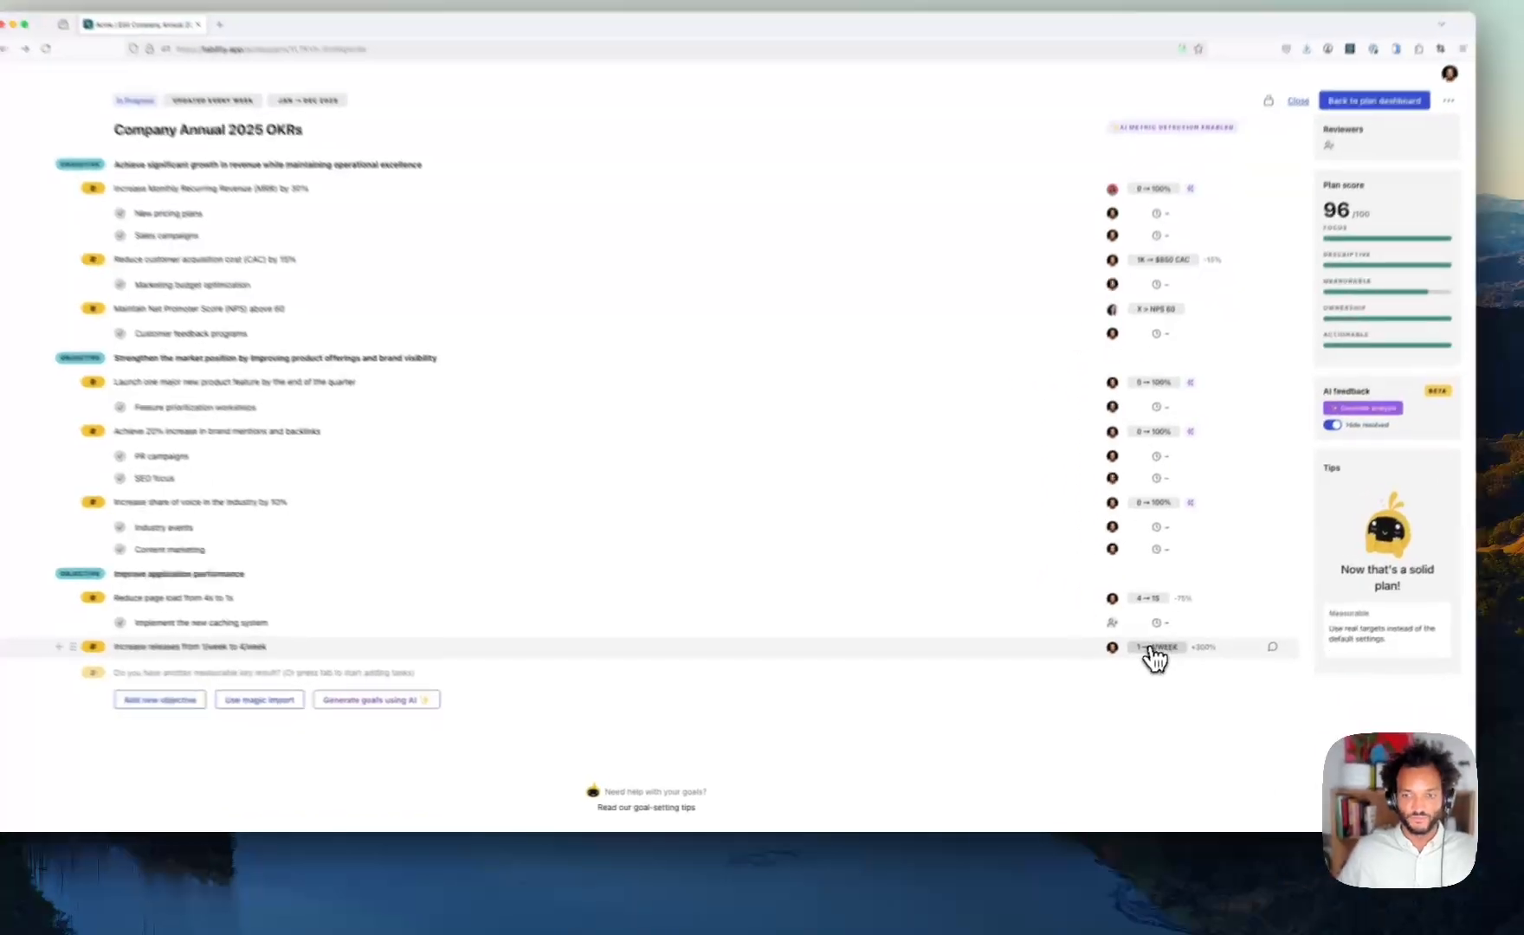
# - Give the releases key result a 'releases' target unit, review Advanced and Data Source, then save
pyautogui.click(1135, 668)
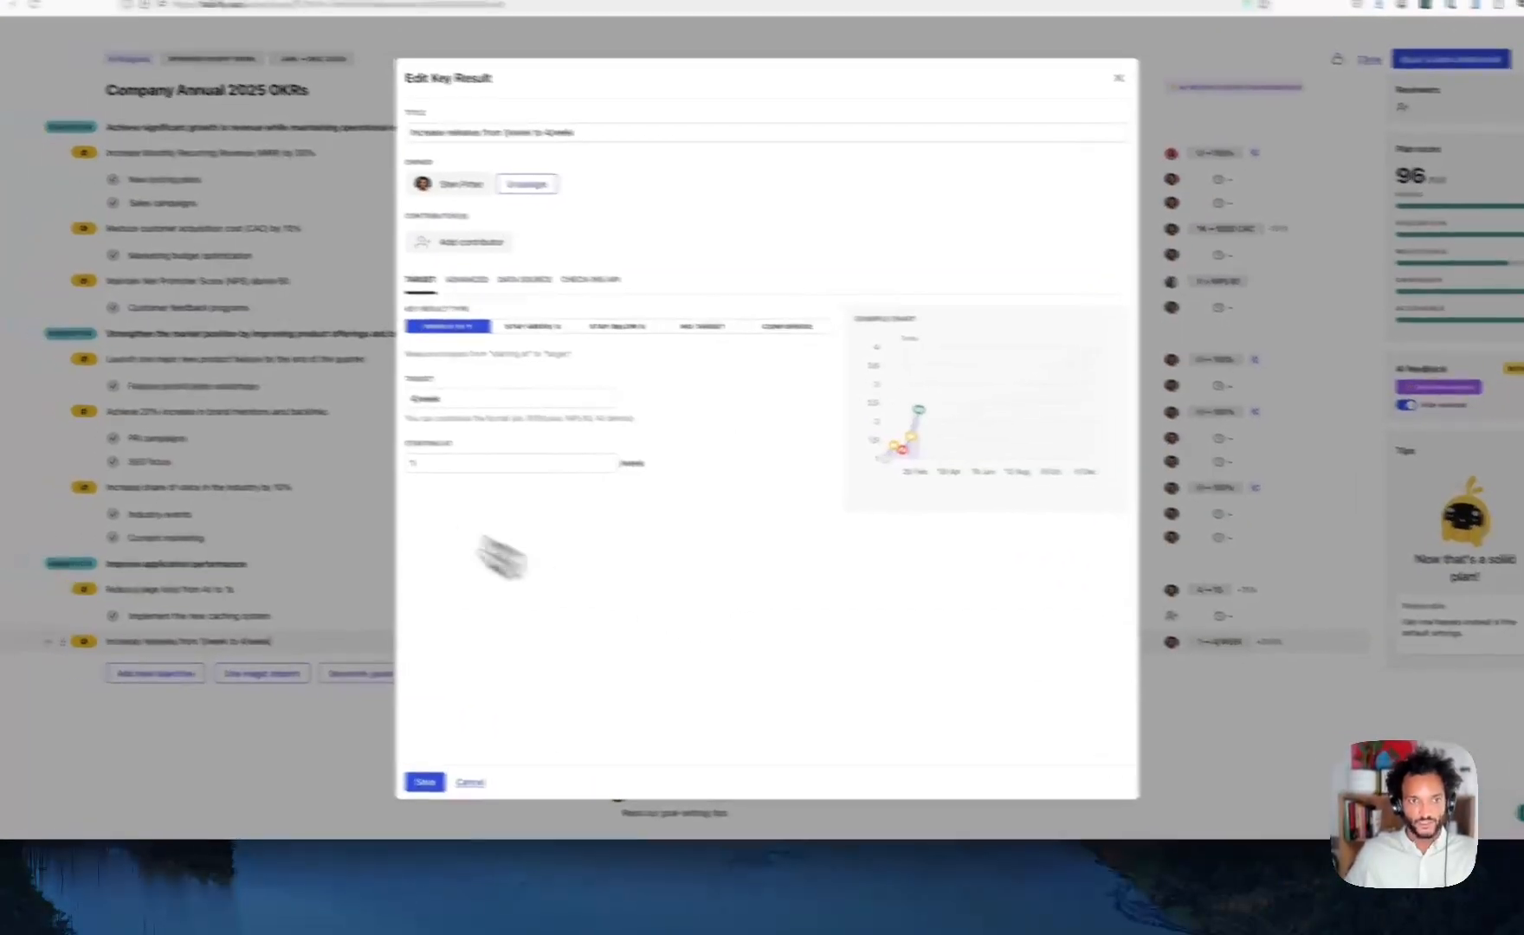
pyautogui.click(414, 399)
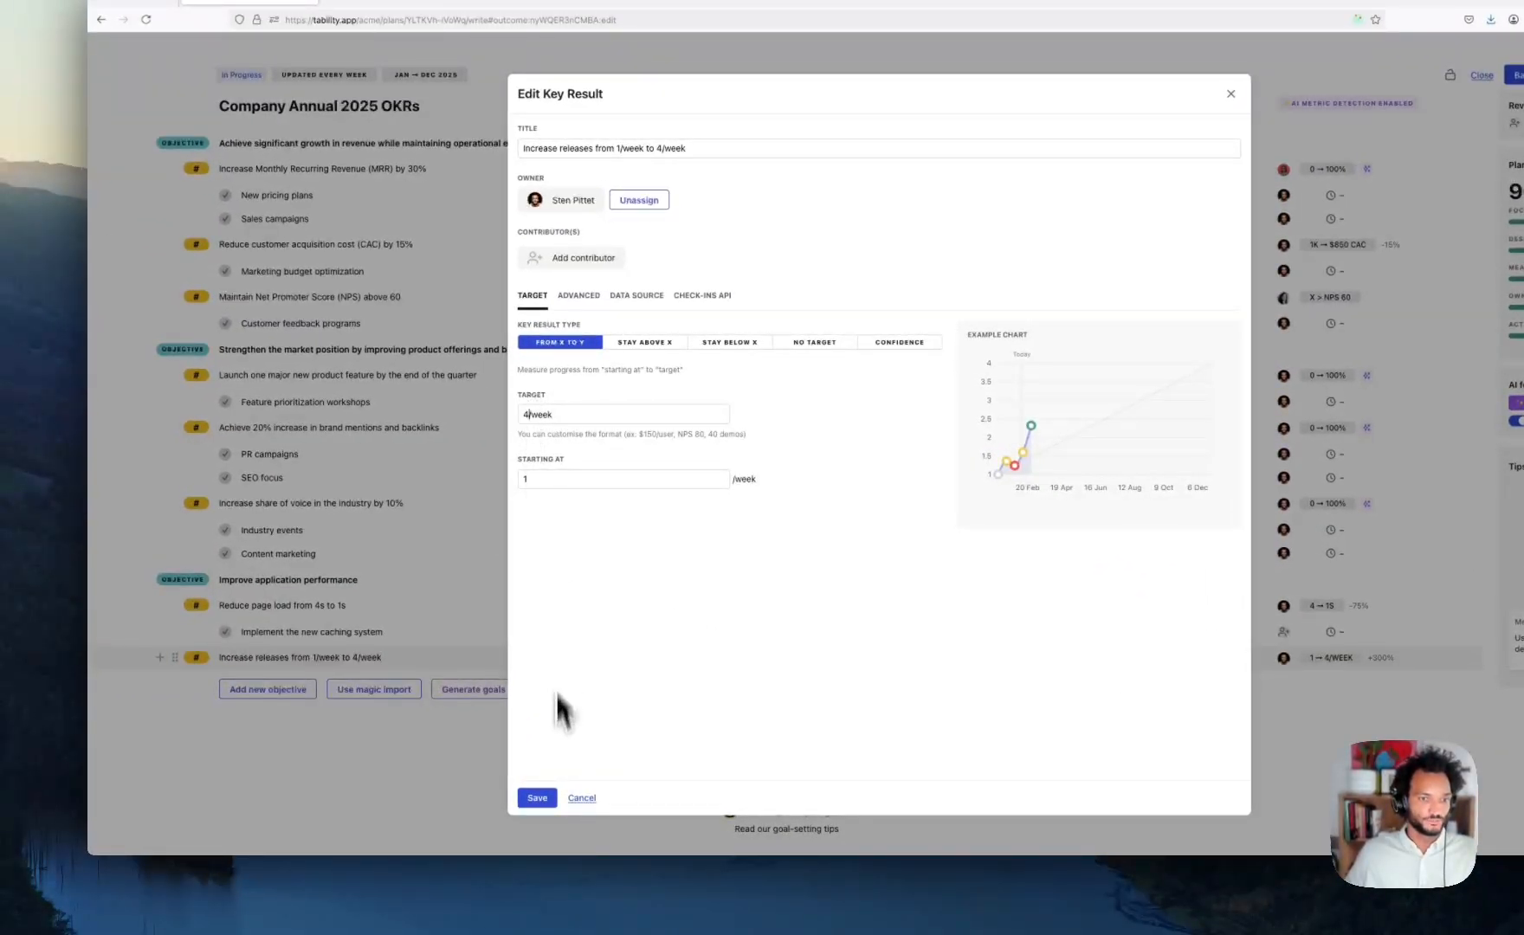
pyautogui.write('releases')
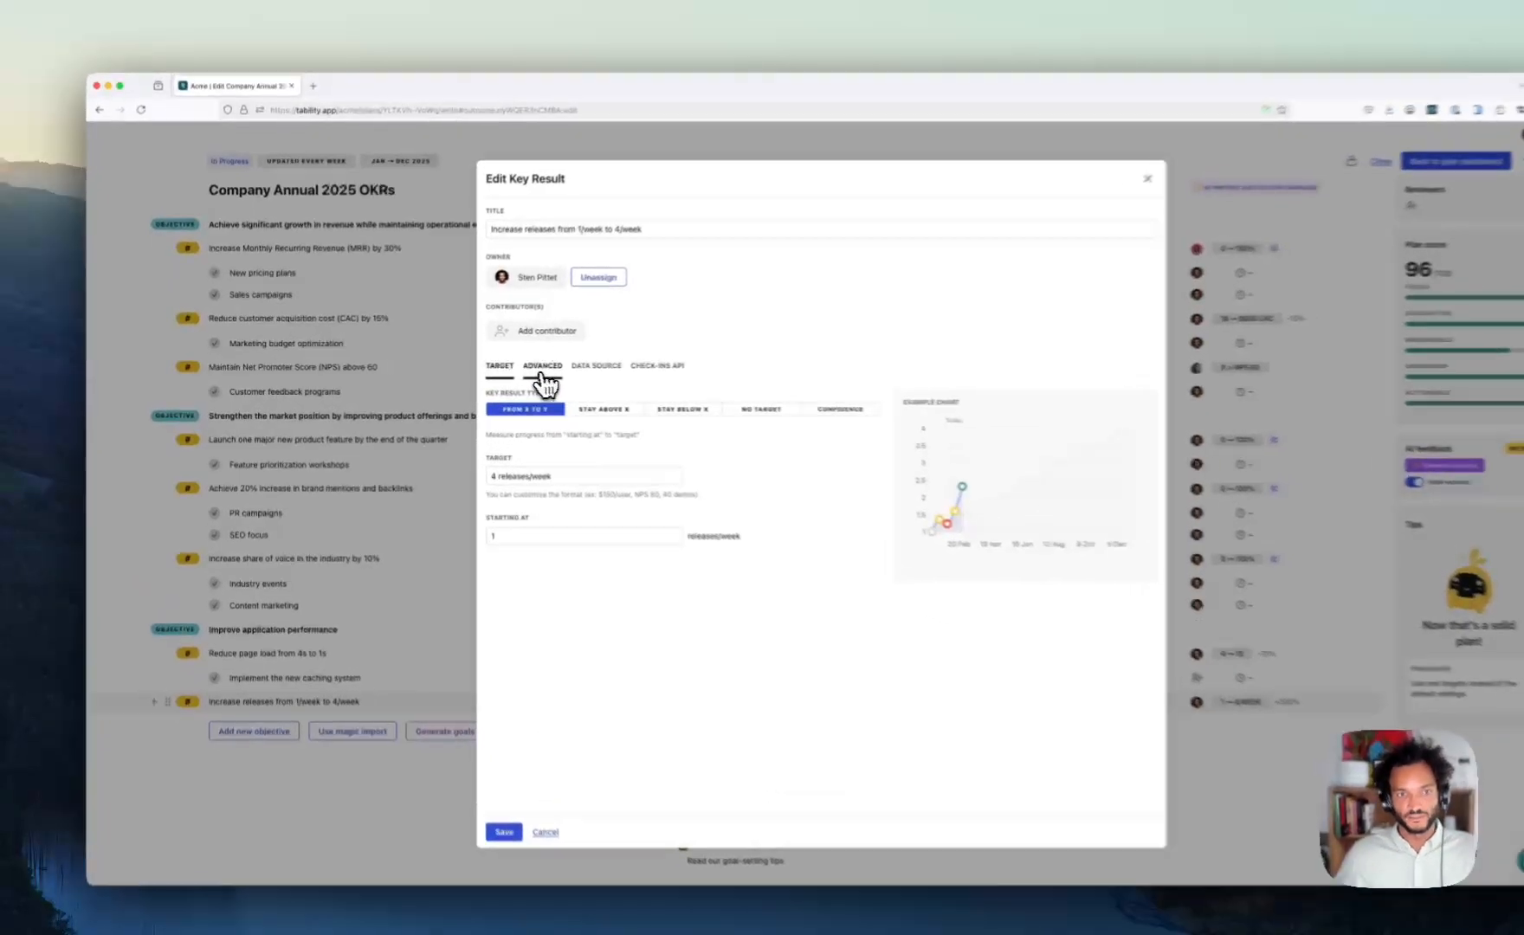
pyautogui.click(511, 366)
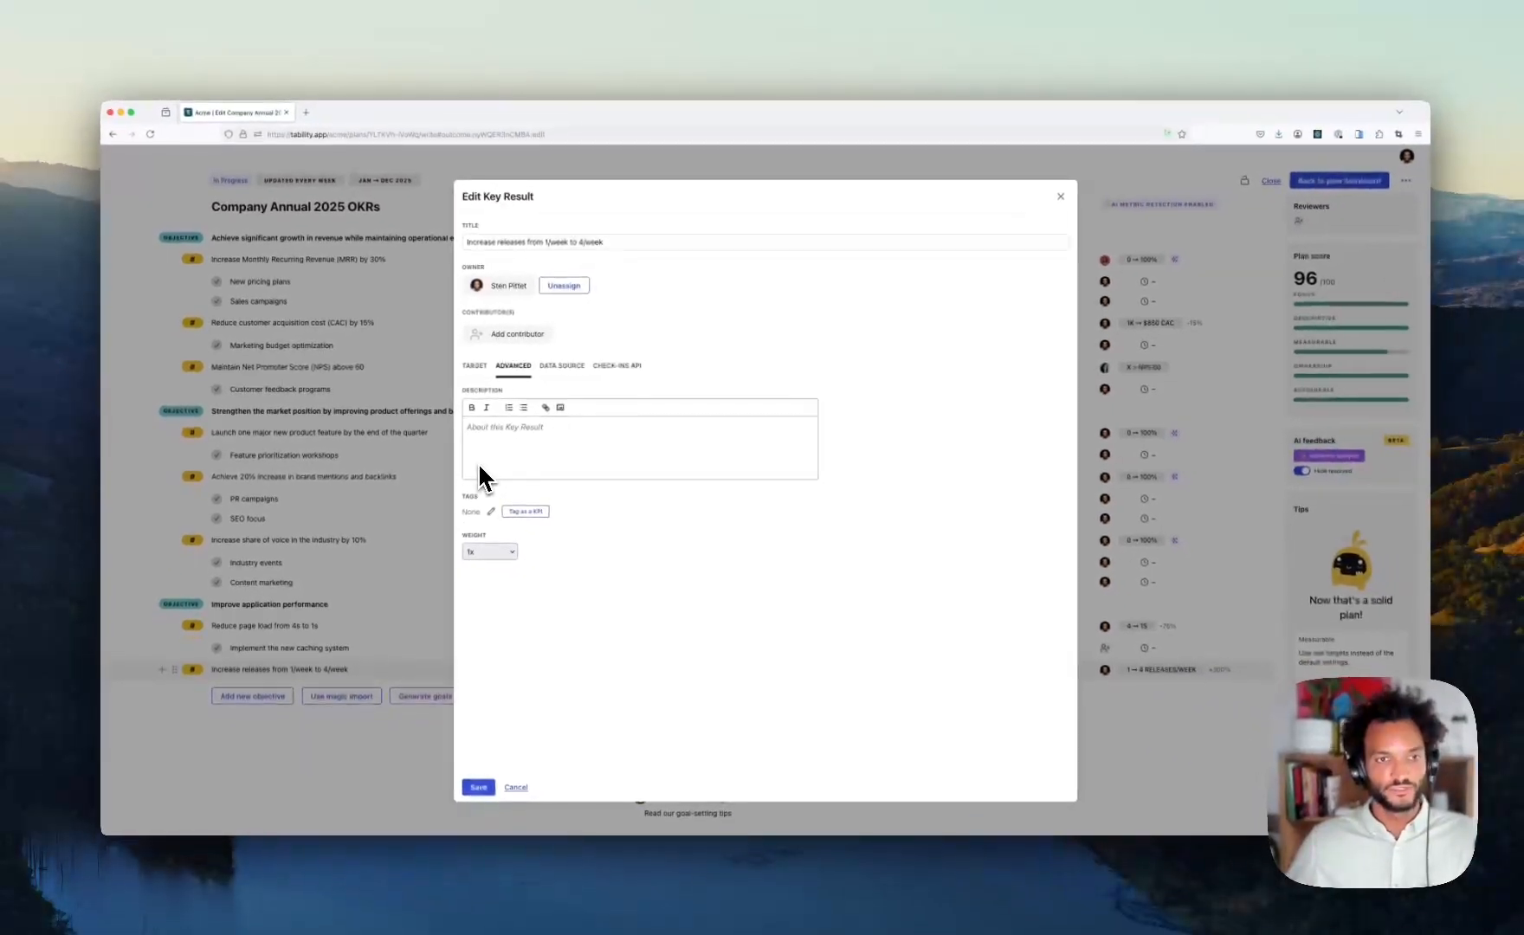
pyautogui.click(560, 366)
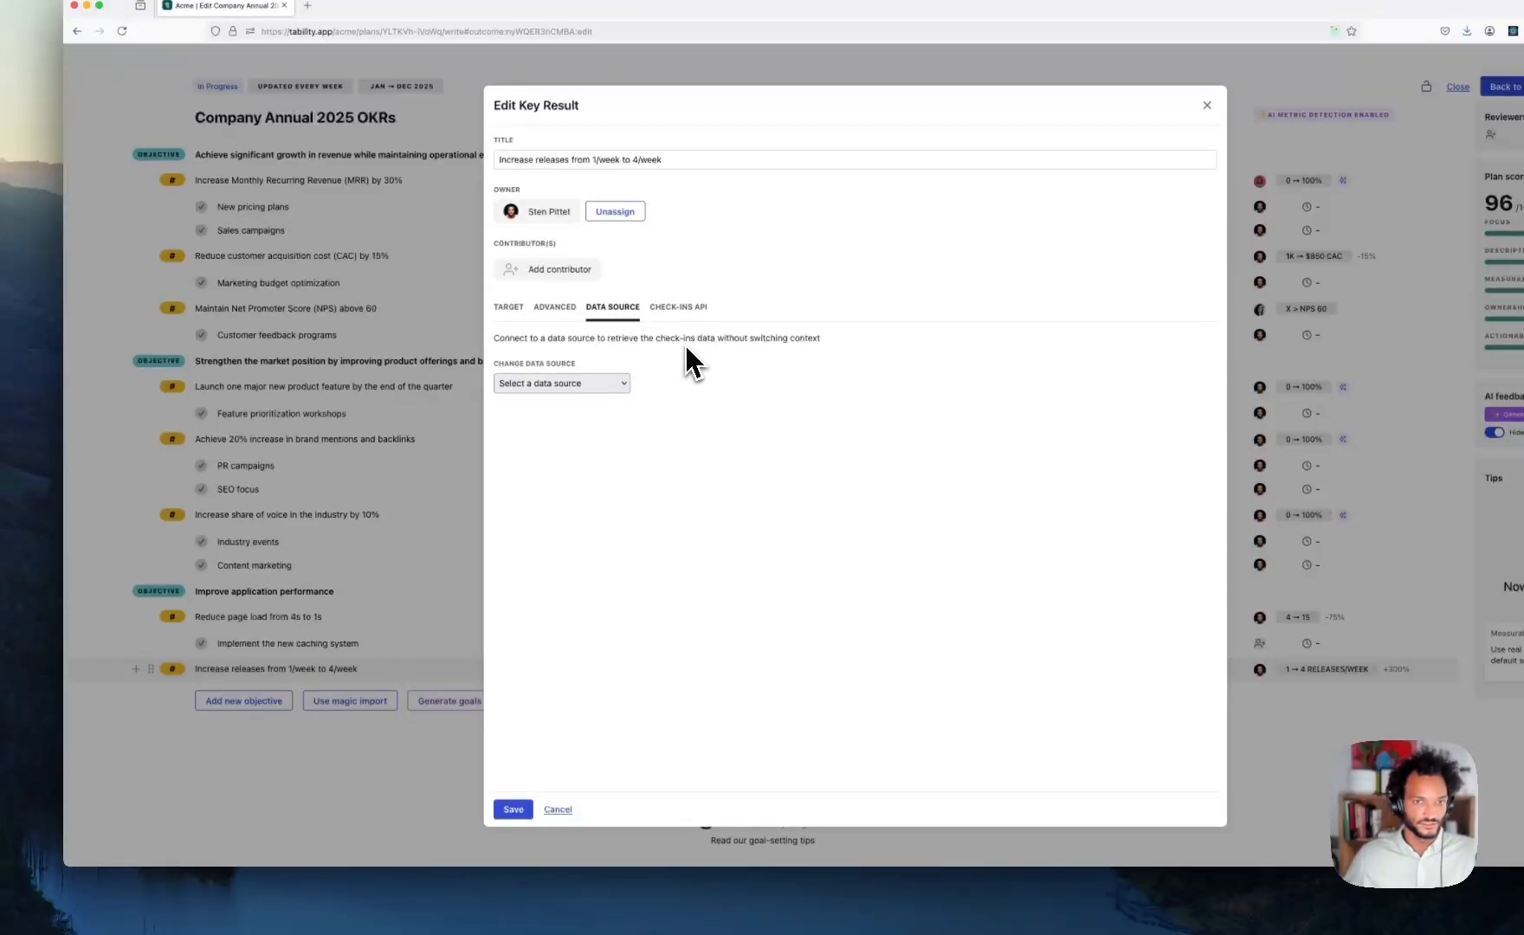
pyautogui.click(508, 308)
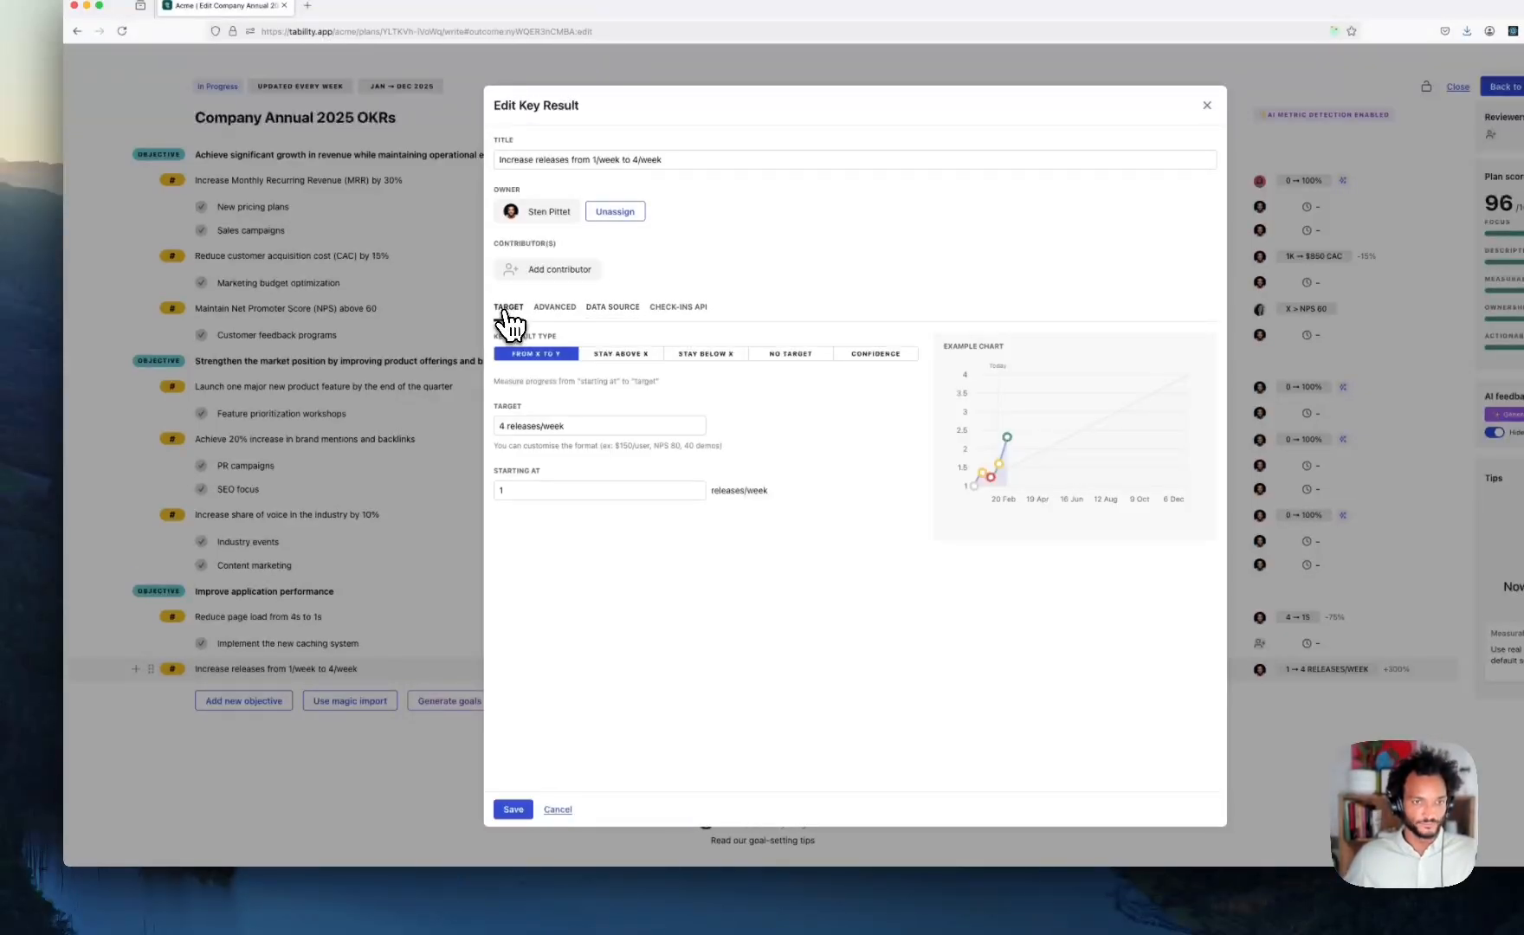
pyautogui.click(514, 810)
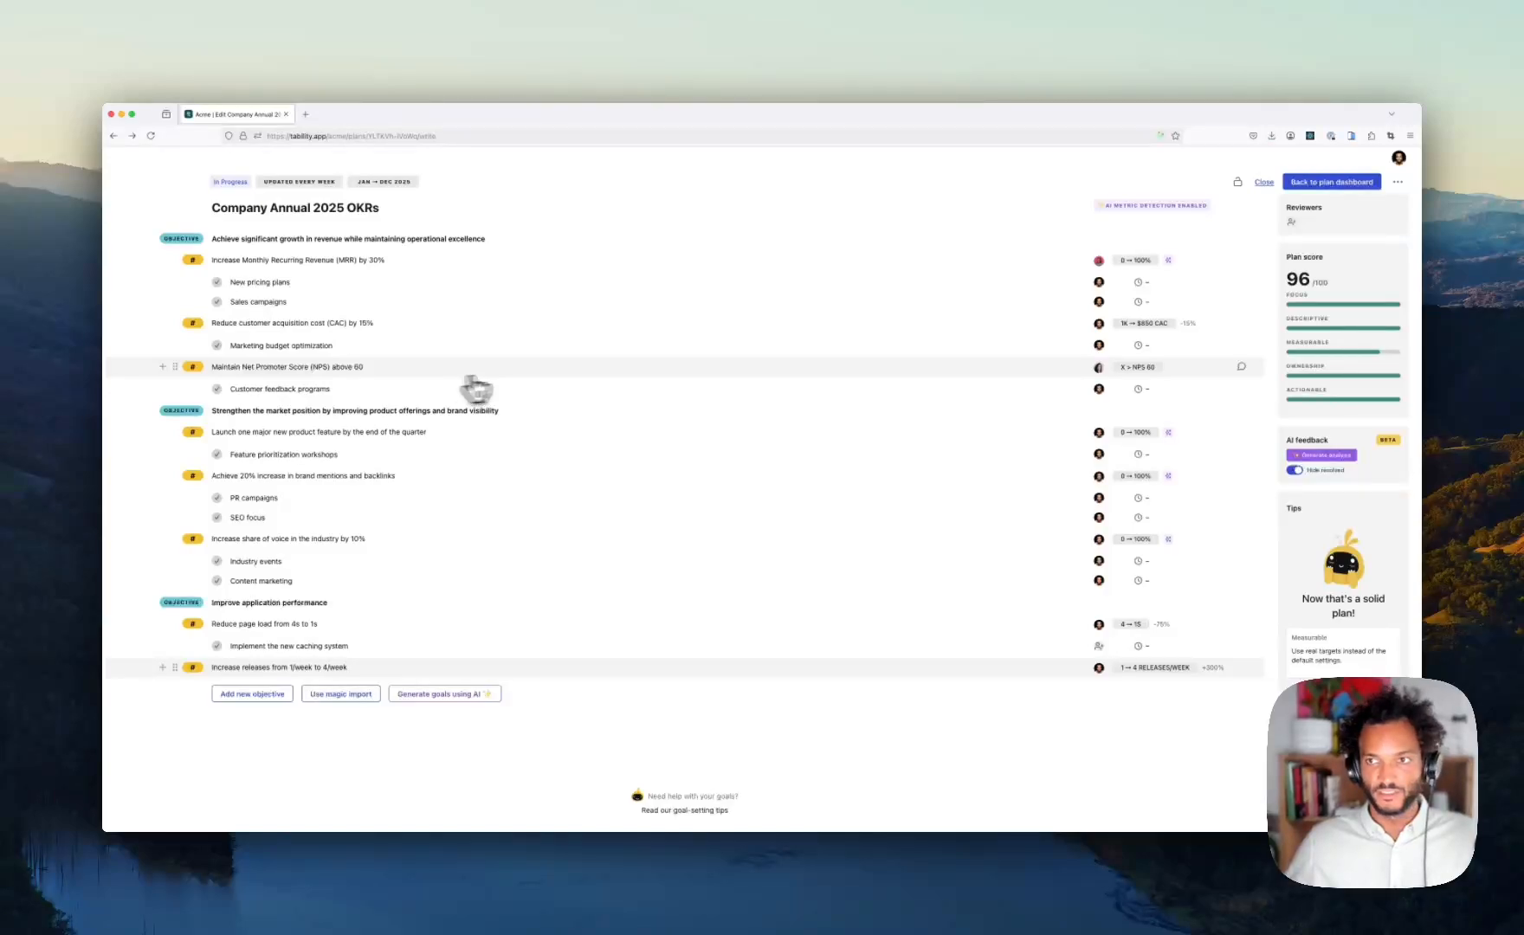
# - Return to the published Company Annual 2025 OKRs plan dashboard
pyautogui.click(1332, 182)
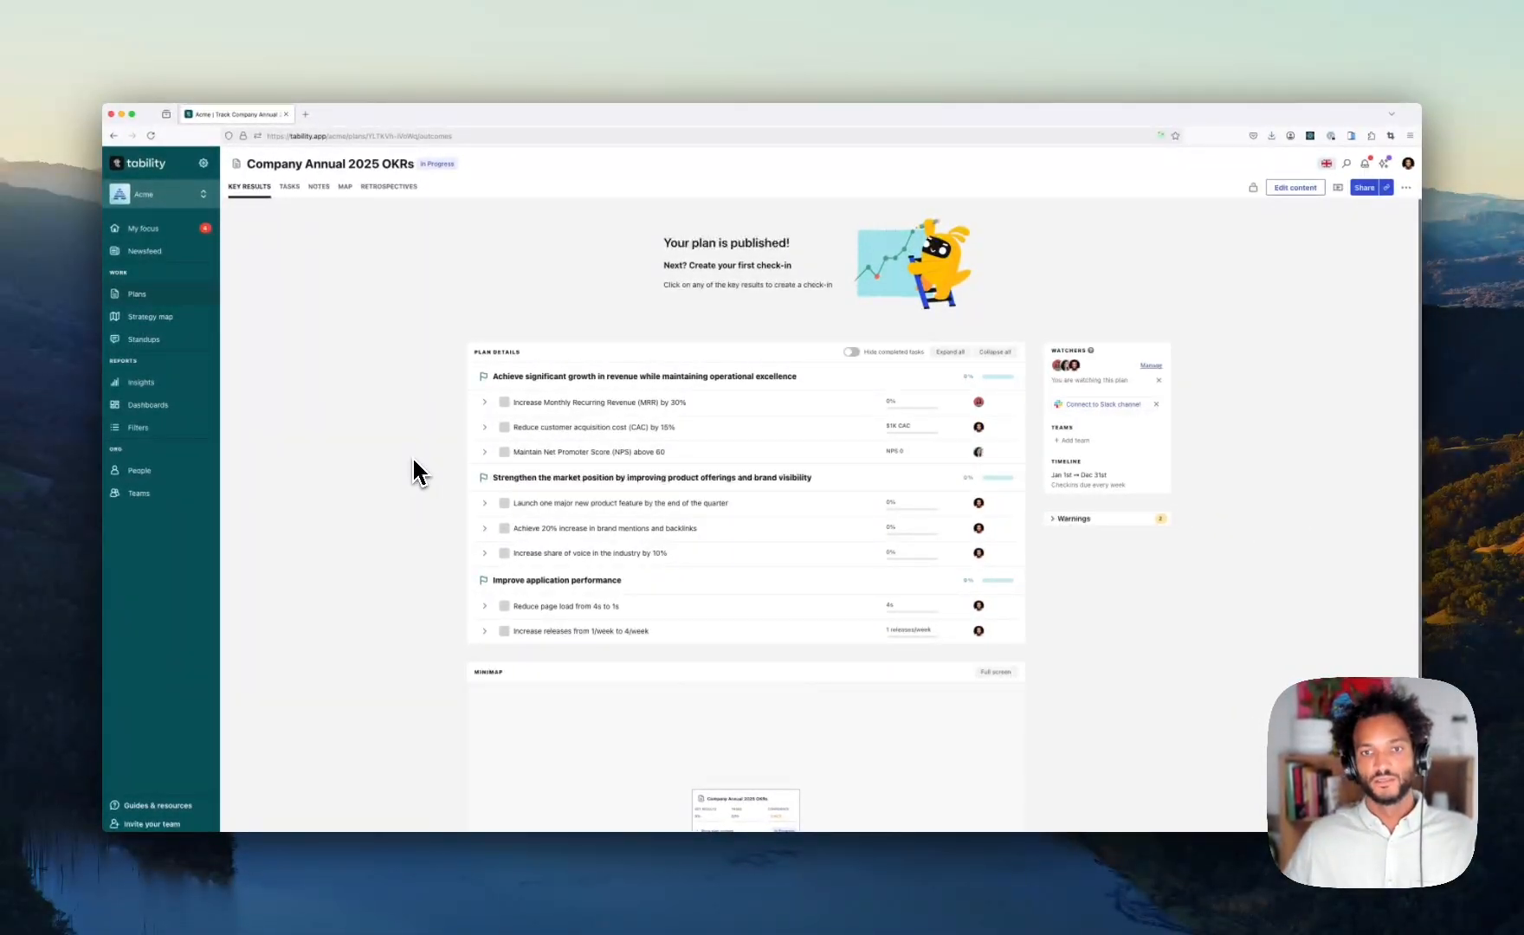
# - Open the Product OKRs 2025 Q1 plan from the Plans list
pyautogui.click(152, 297)
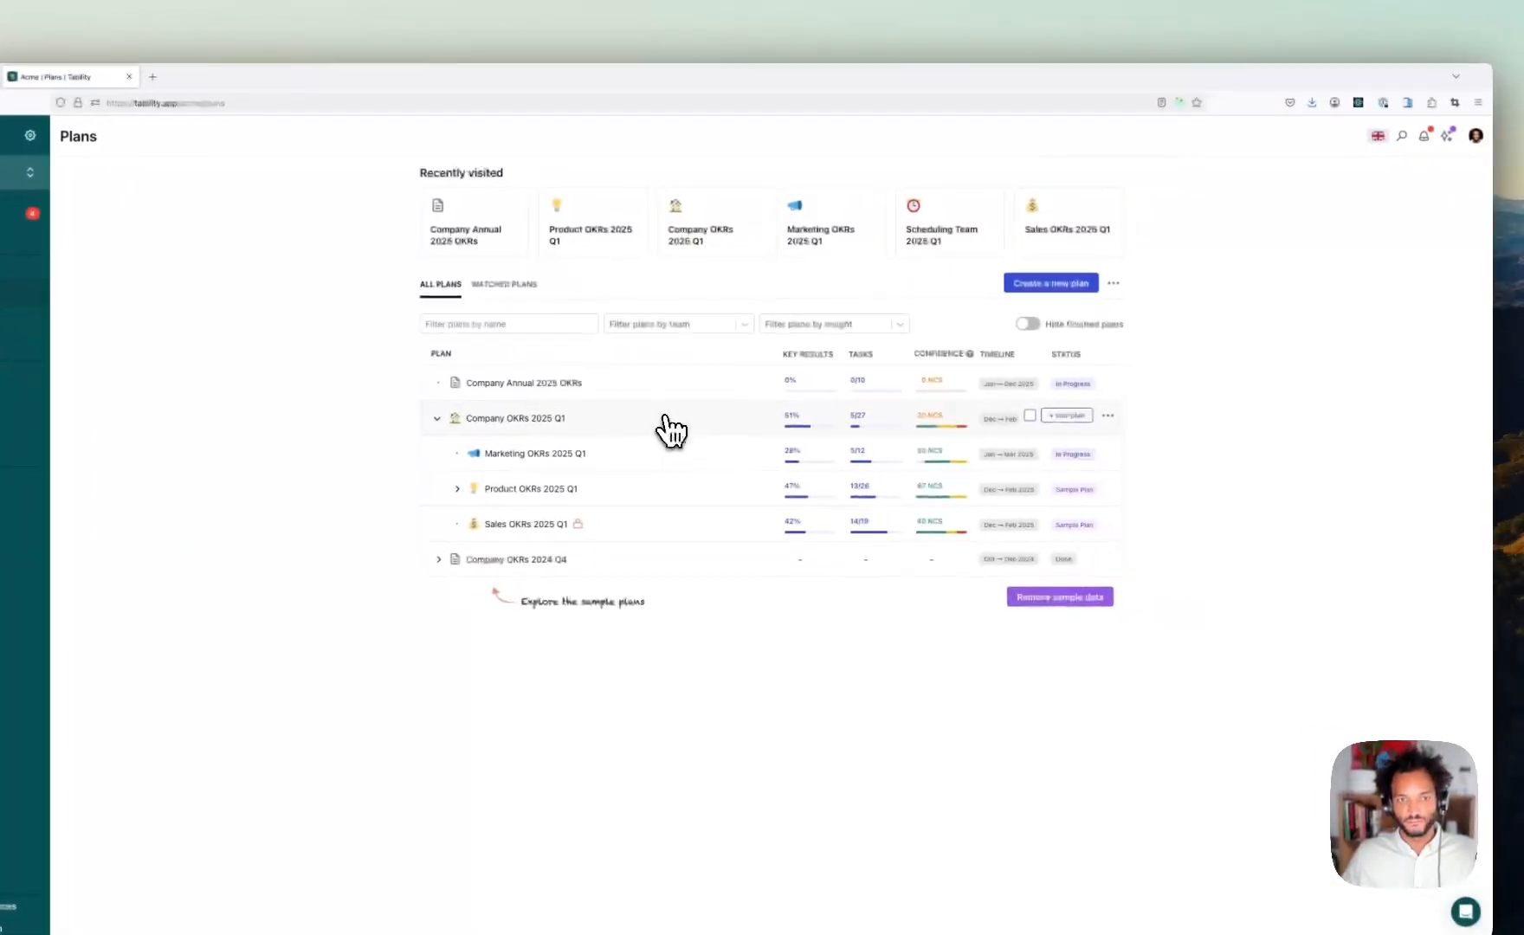
pyautogui.click(645, 490)
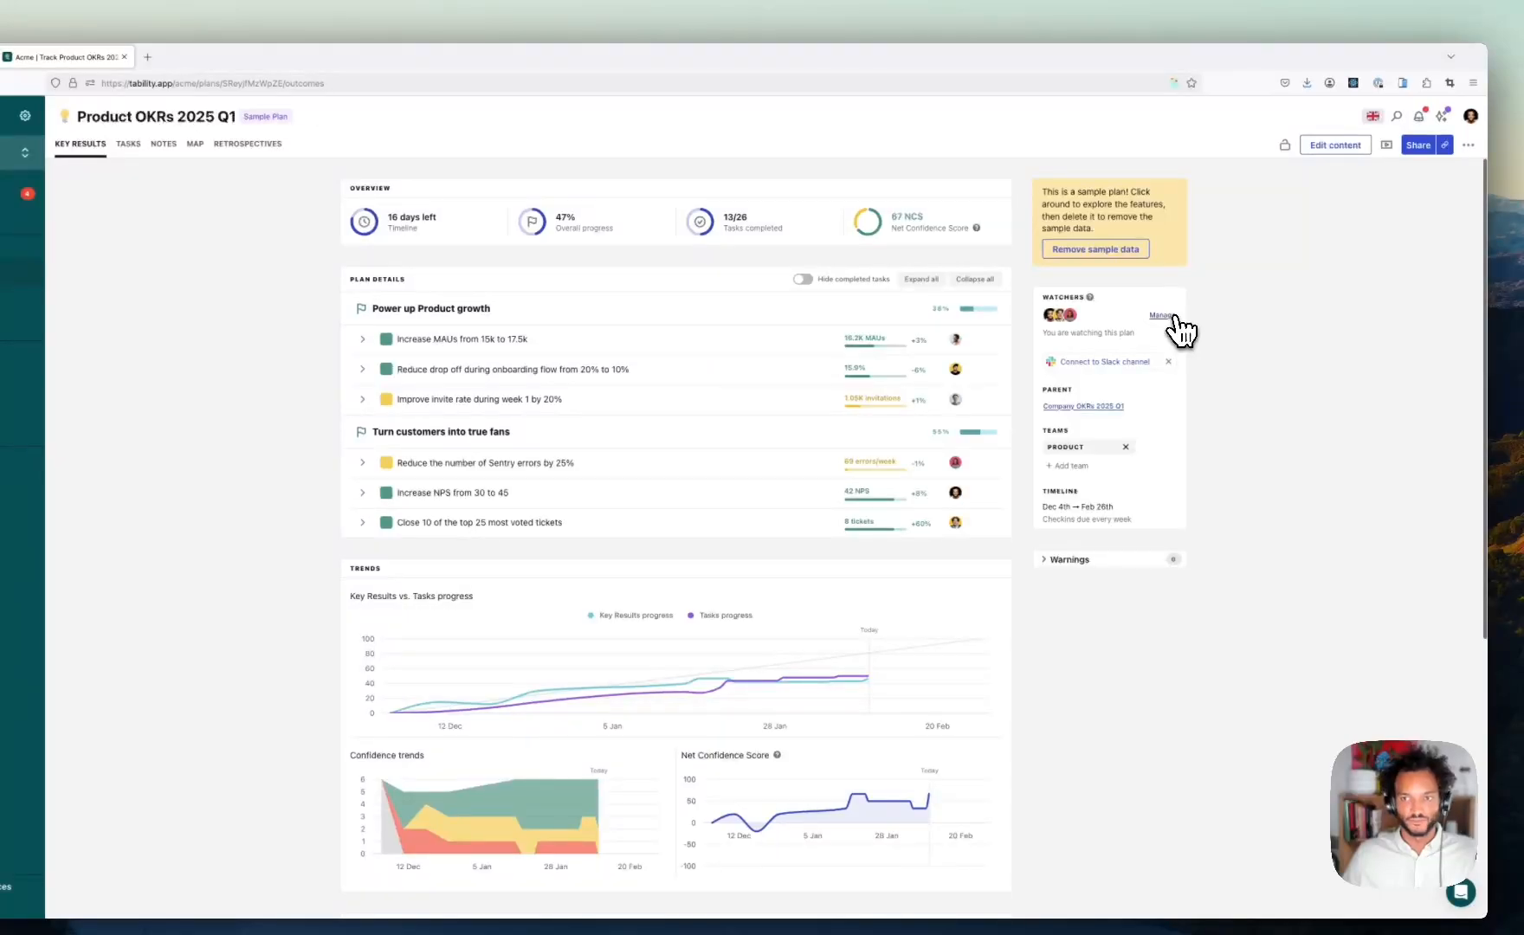
# - Add a teammate as a watcher of the Product OKRs 2025 Q1 plan
pyautogui.click(1166, 318)
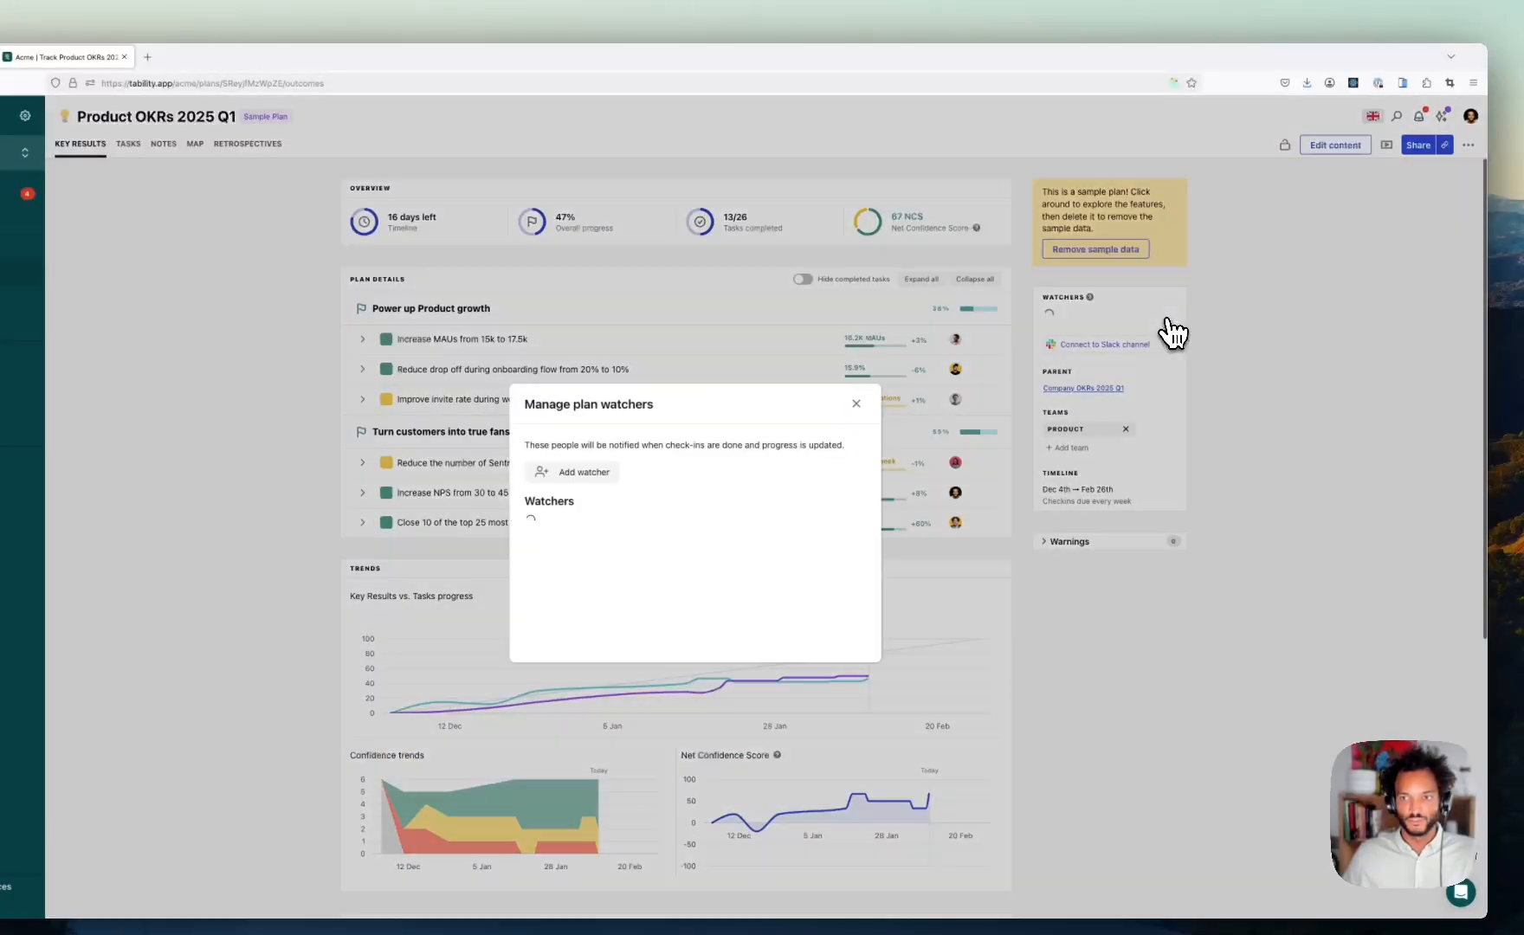
pyautogui.click(596, 473)
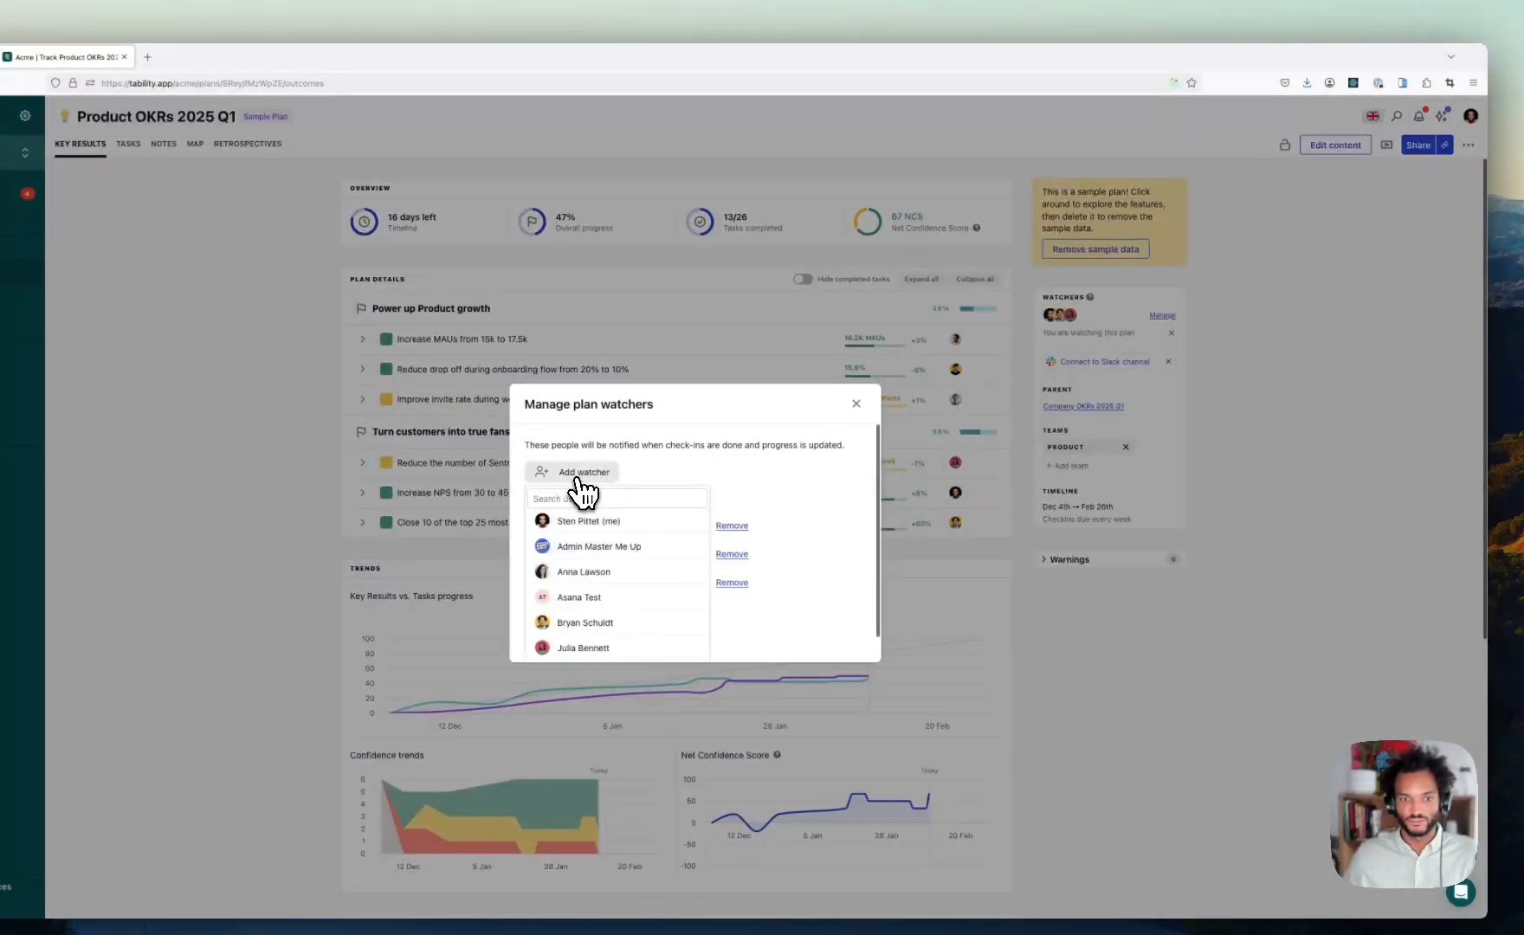
pyautogui.click(637, 549)
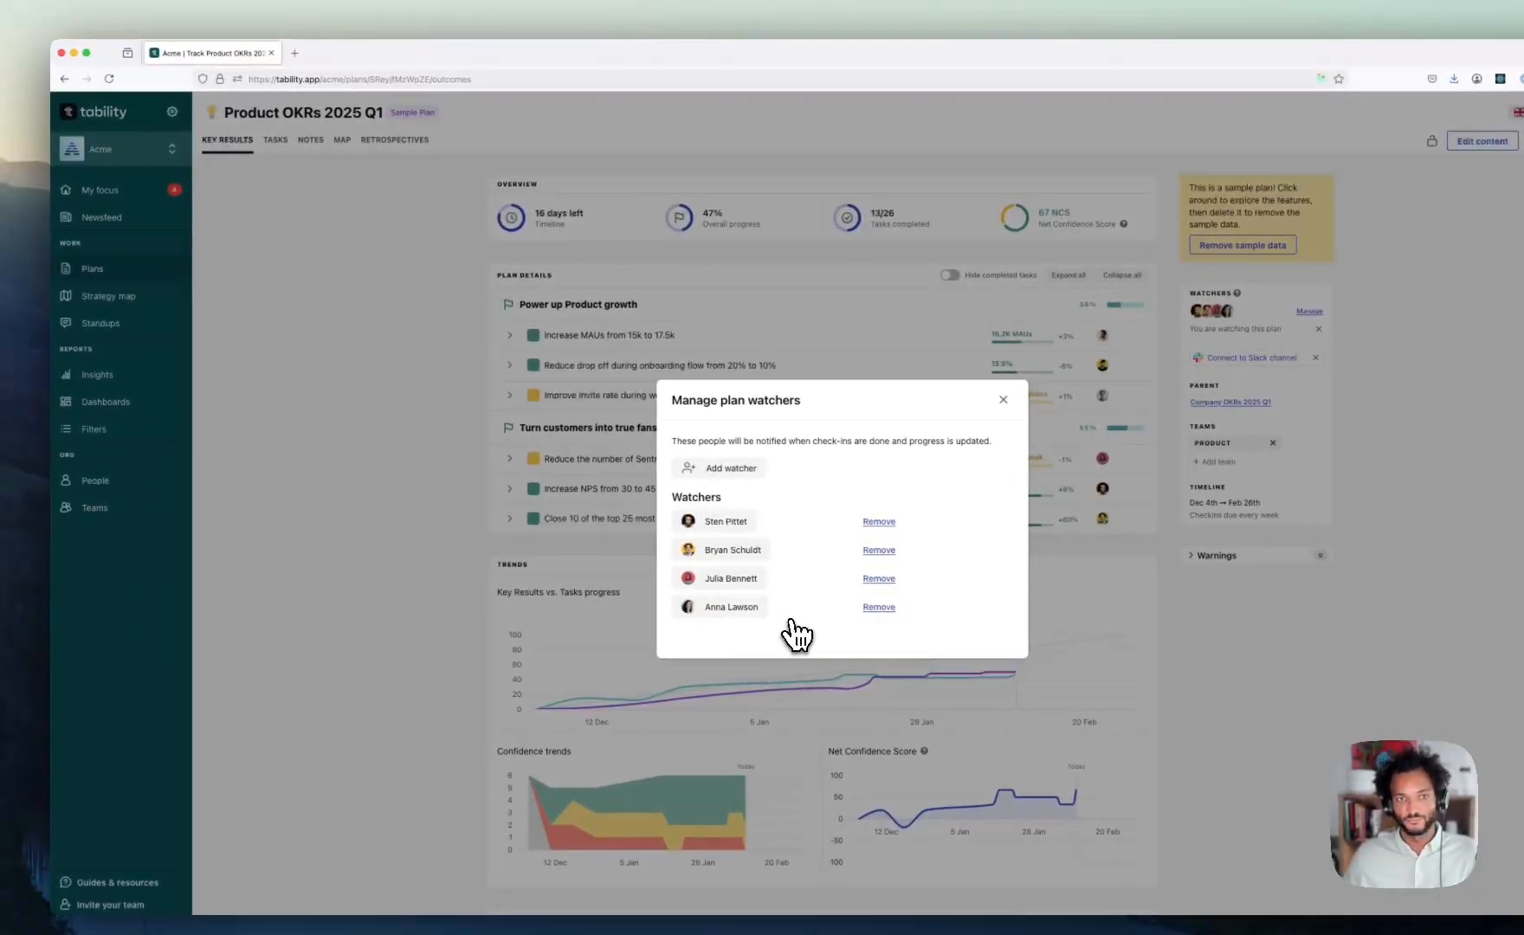
pyautogui.click(420, 546)
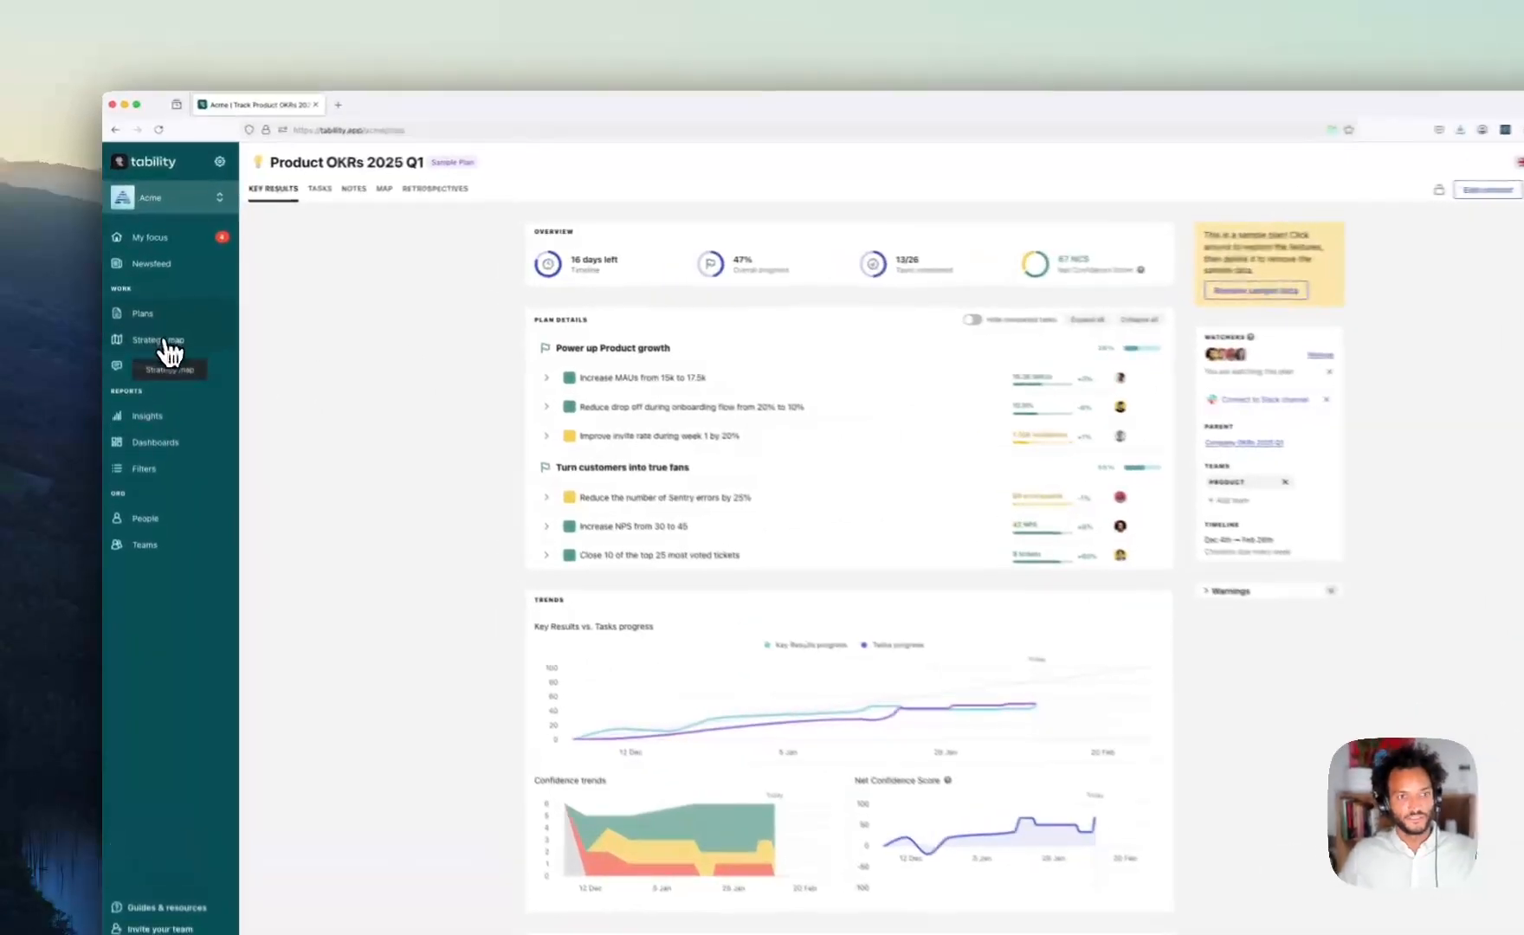
# - Open the strategy map and center the plan cards in view
pyautogui.click(152, 316)
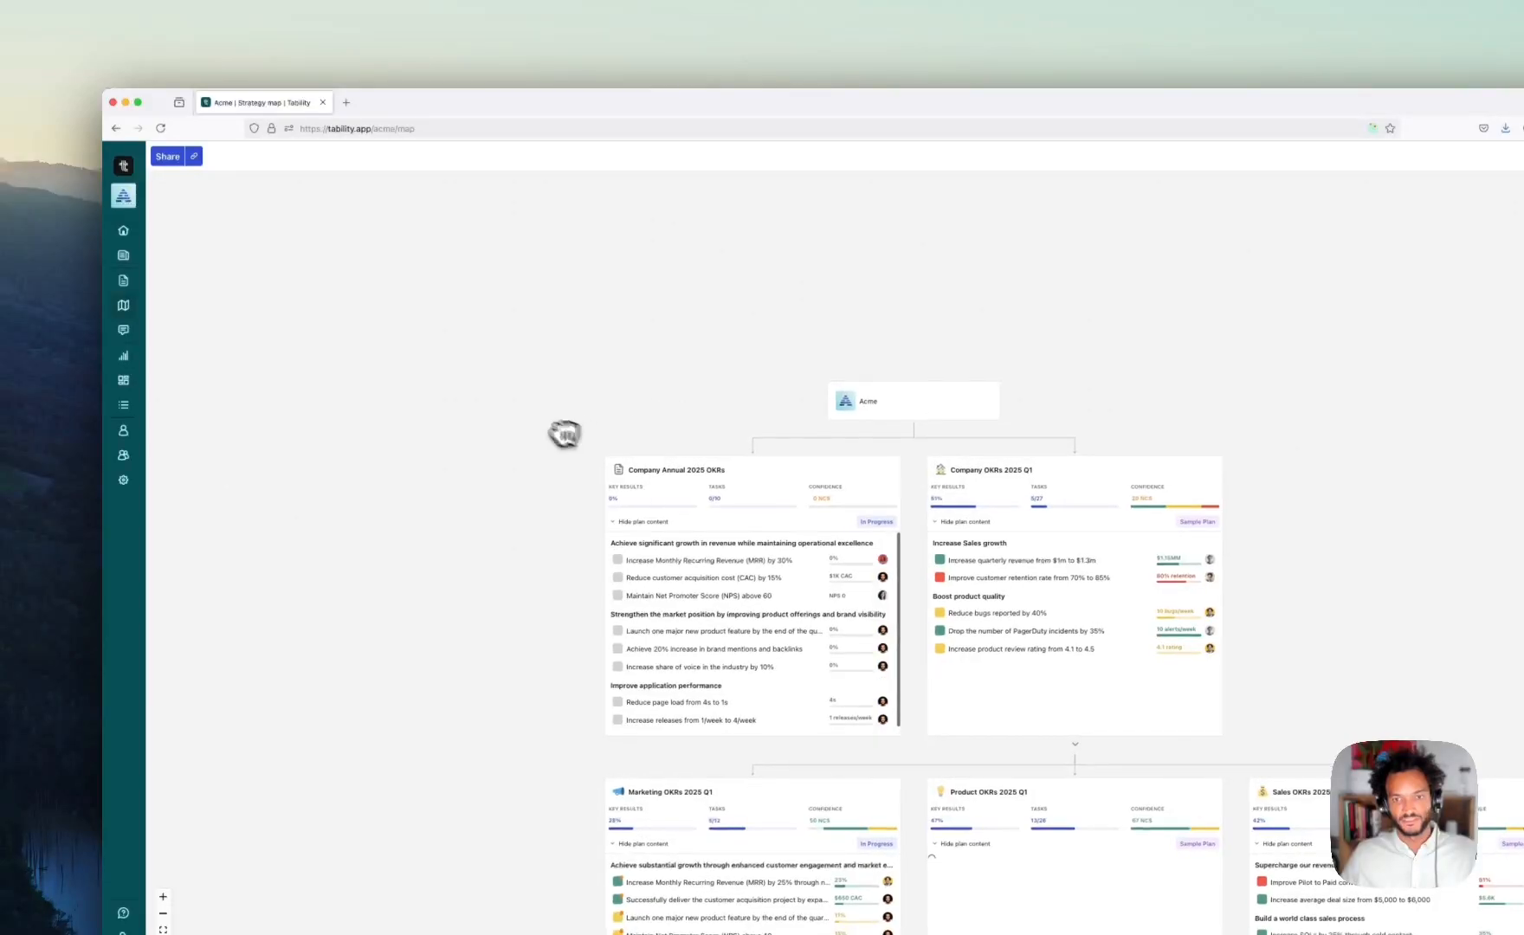
pyautogui.moveTo(565, 432); pyautogui.dragTo(422, 256)
pyautogui.scroll(1, 942, 329)
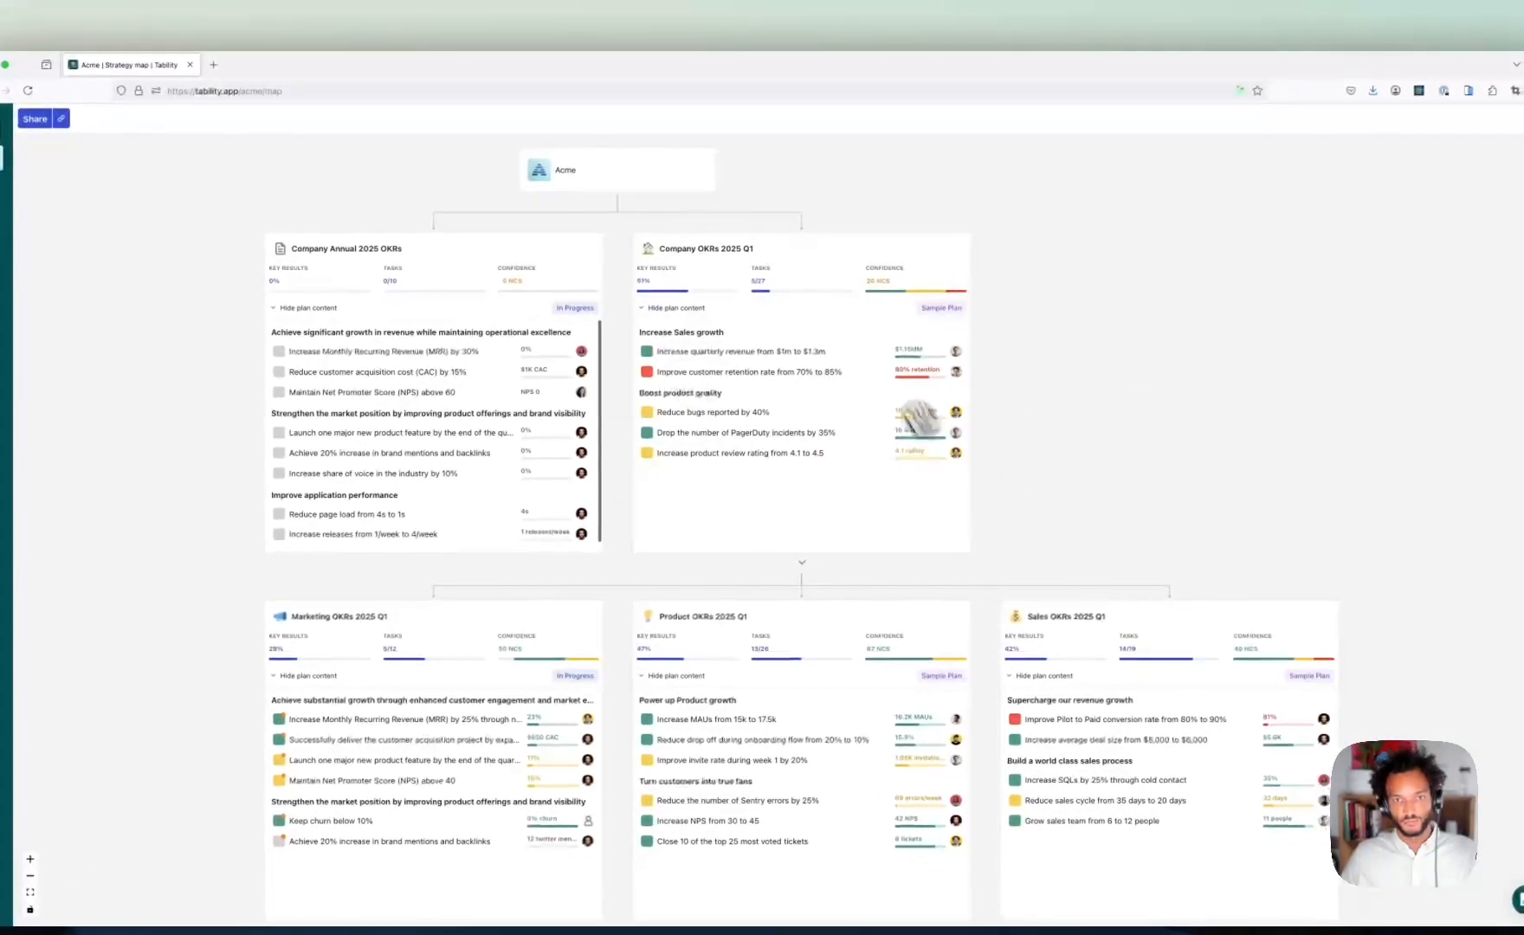
pyautogui.moveTo(354, 576); pyautogui.dragTo(197, 333)
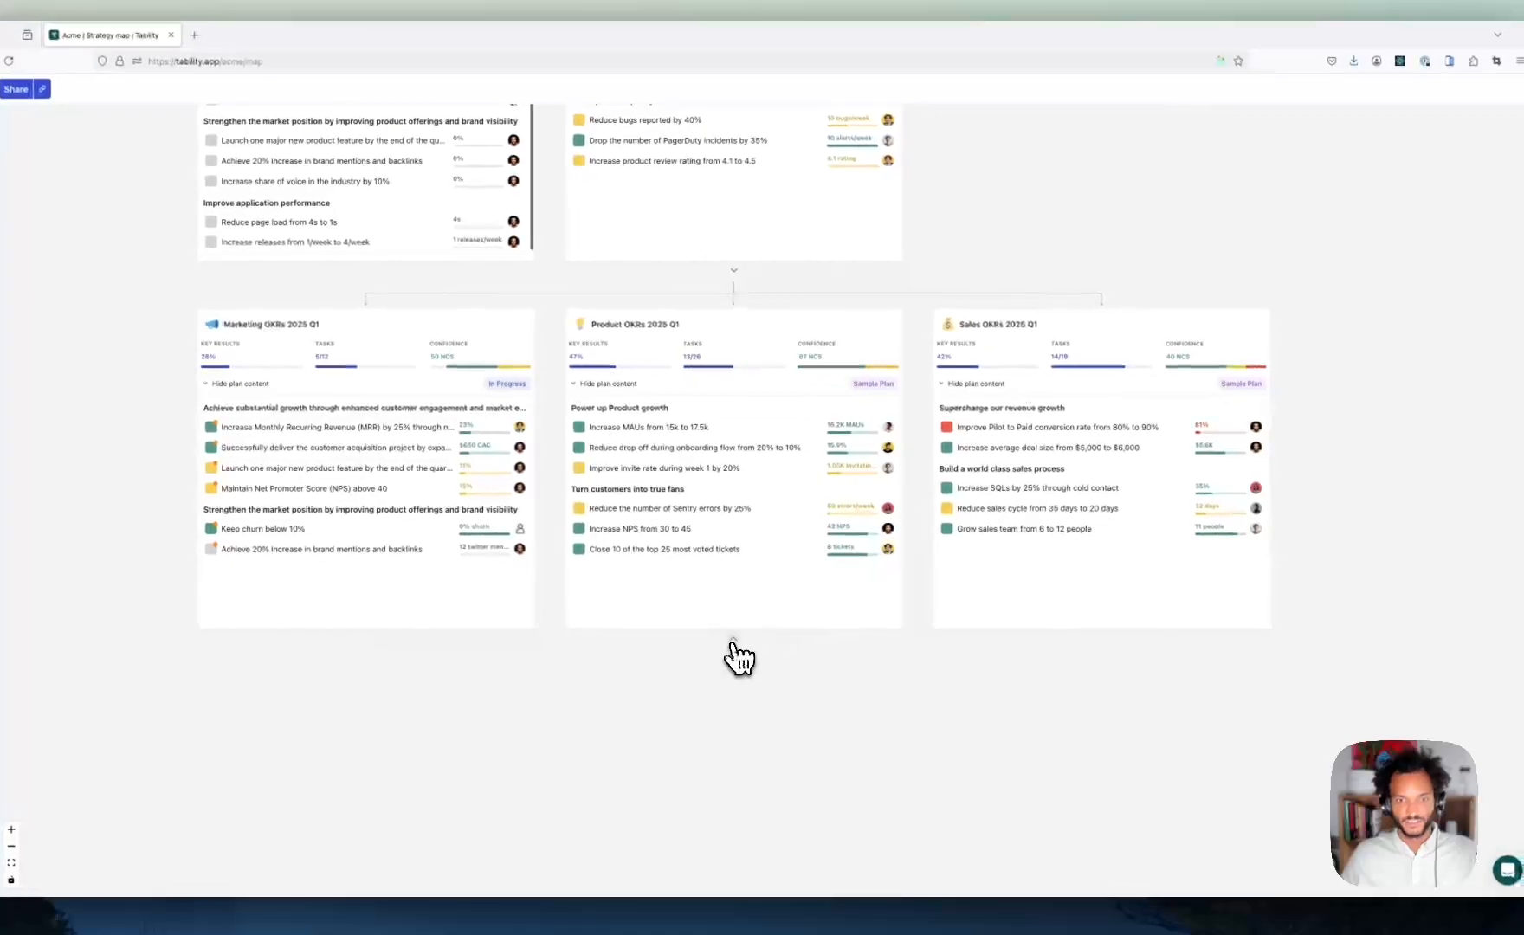
# - Expand the team plans nested under Product OKRs 2025 Q1 and survey the Sales and Company plans
pyautogui.click(733, 641)
pyautogui.moveTo(290, 684); pyautogui.dragTo(233, 445)
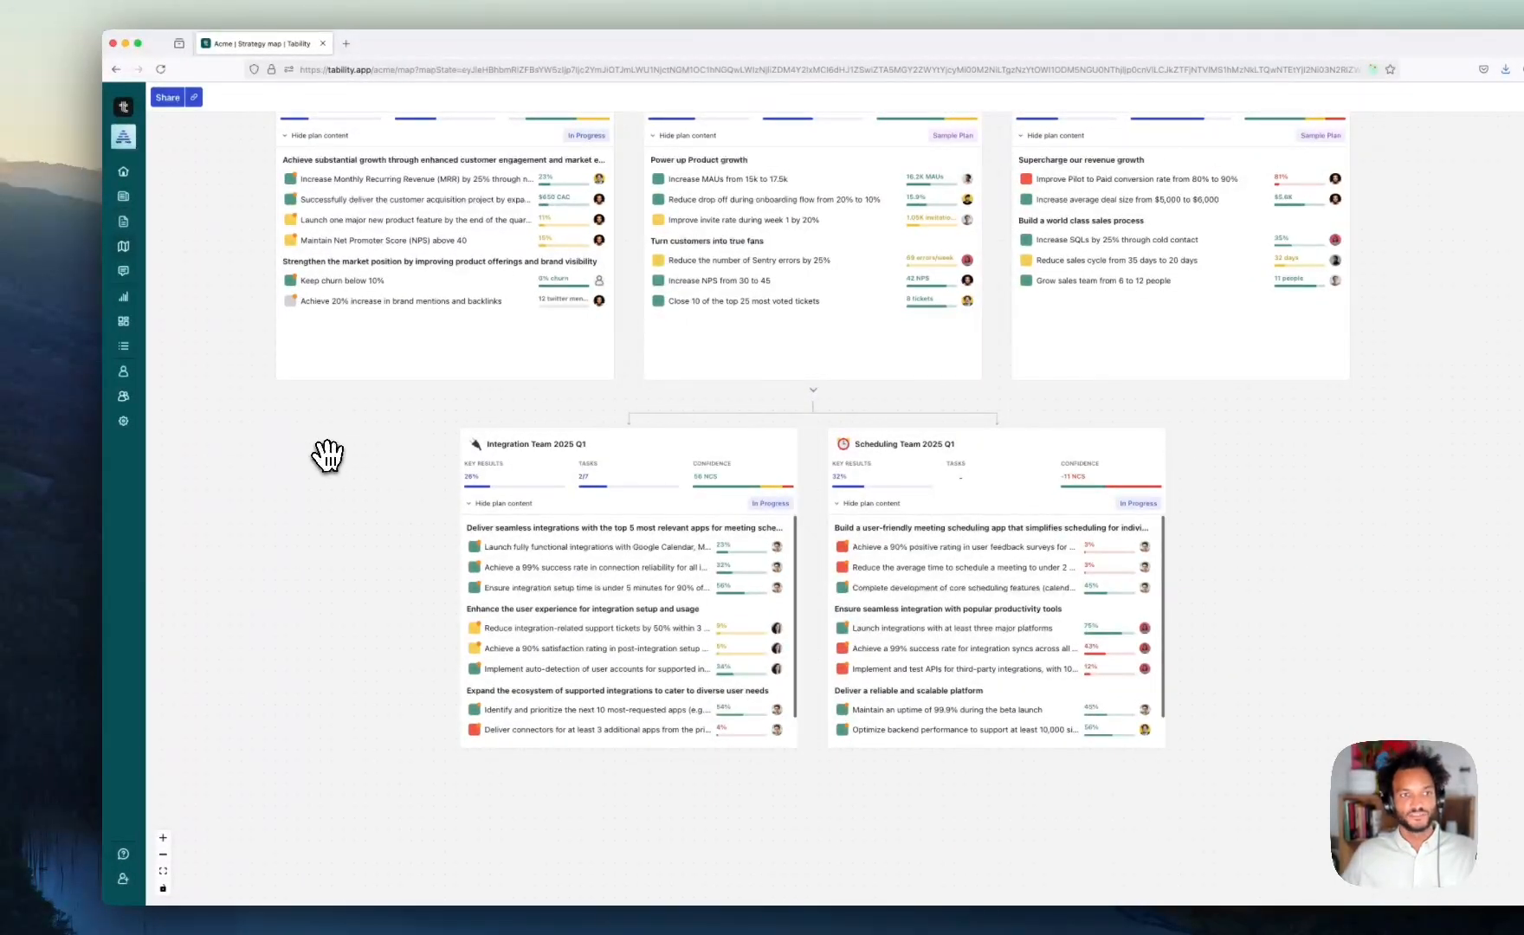
pyautogui.moveTo(326, 453); pyautogui.dragTo(348, 688)
pyautogui.moveTo(242, 228); pyautogui.dragTo(249, 388)
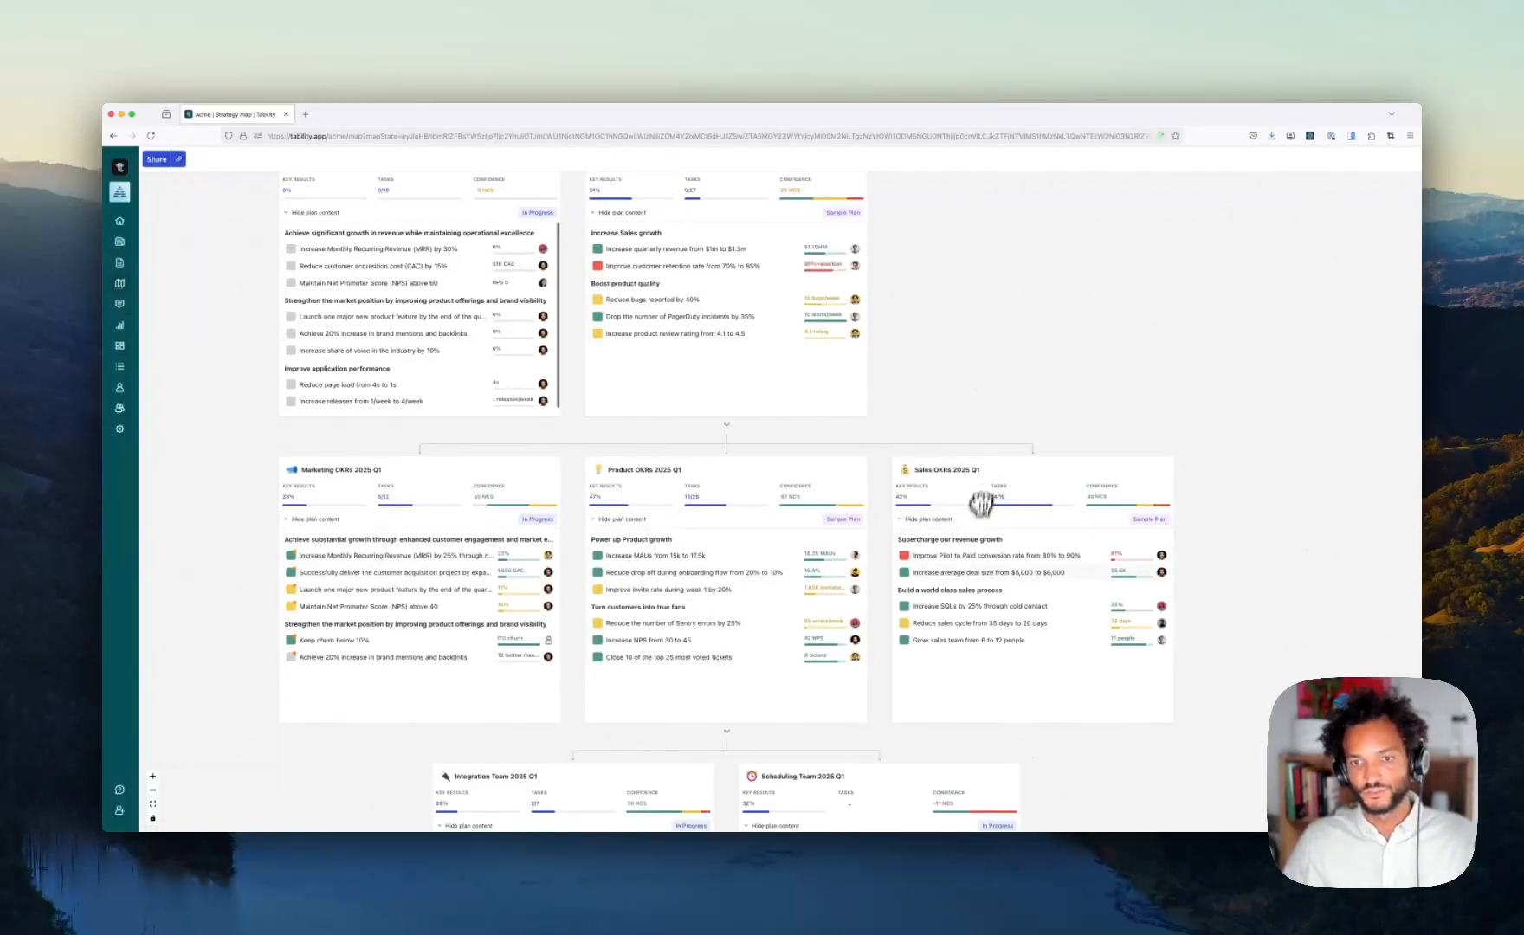
pyautogui.moveTo(1174, 401); pyautogui.dragTo(1126, 308)
pyautogui.scroll(1, 914, 408)
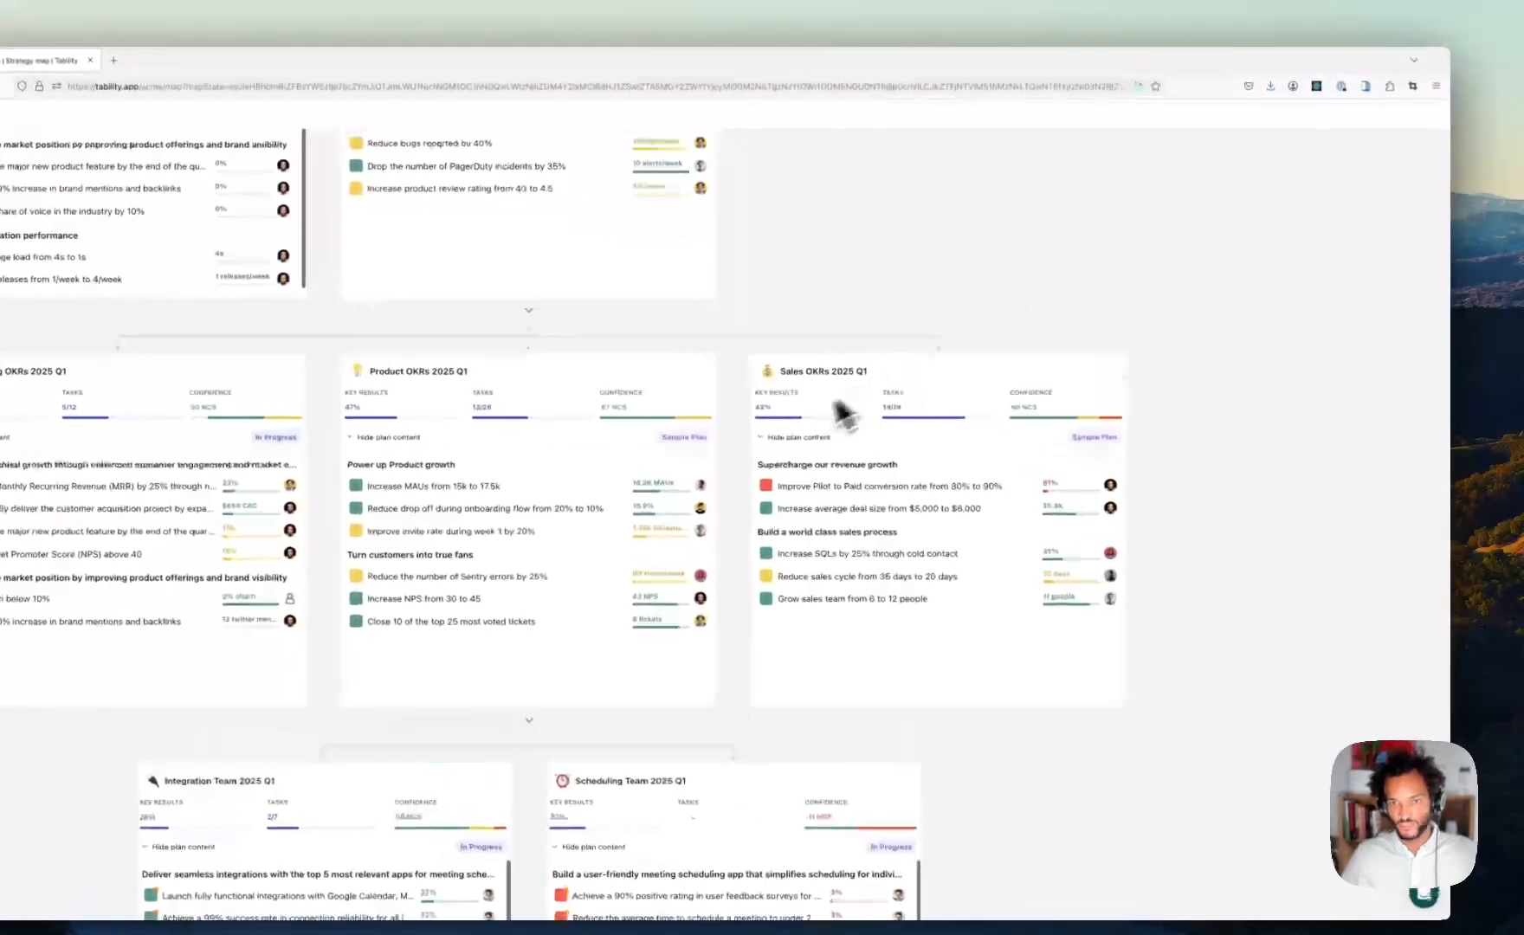
pyautogui.moveTo(970, 190); pyautogui.dragTo(992, 411)
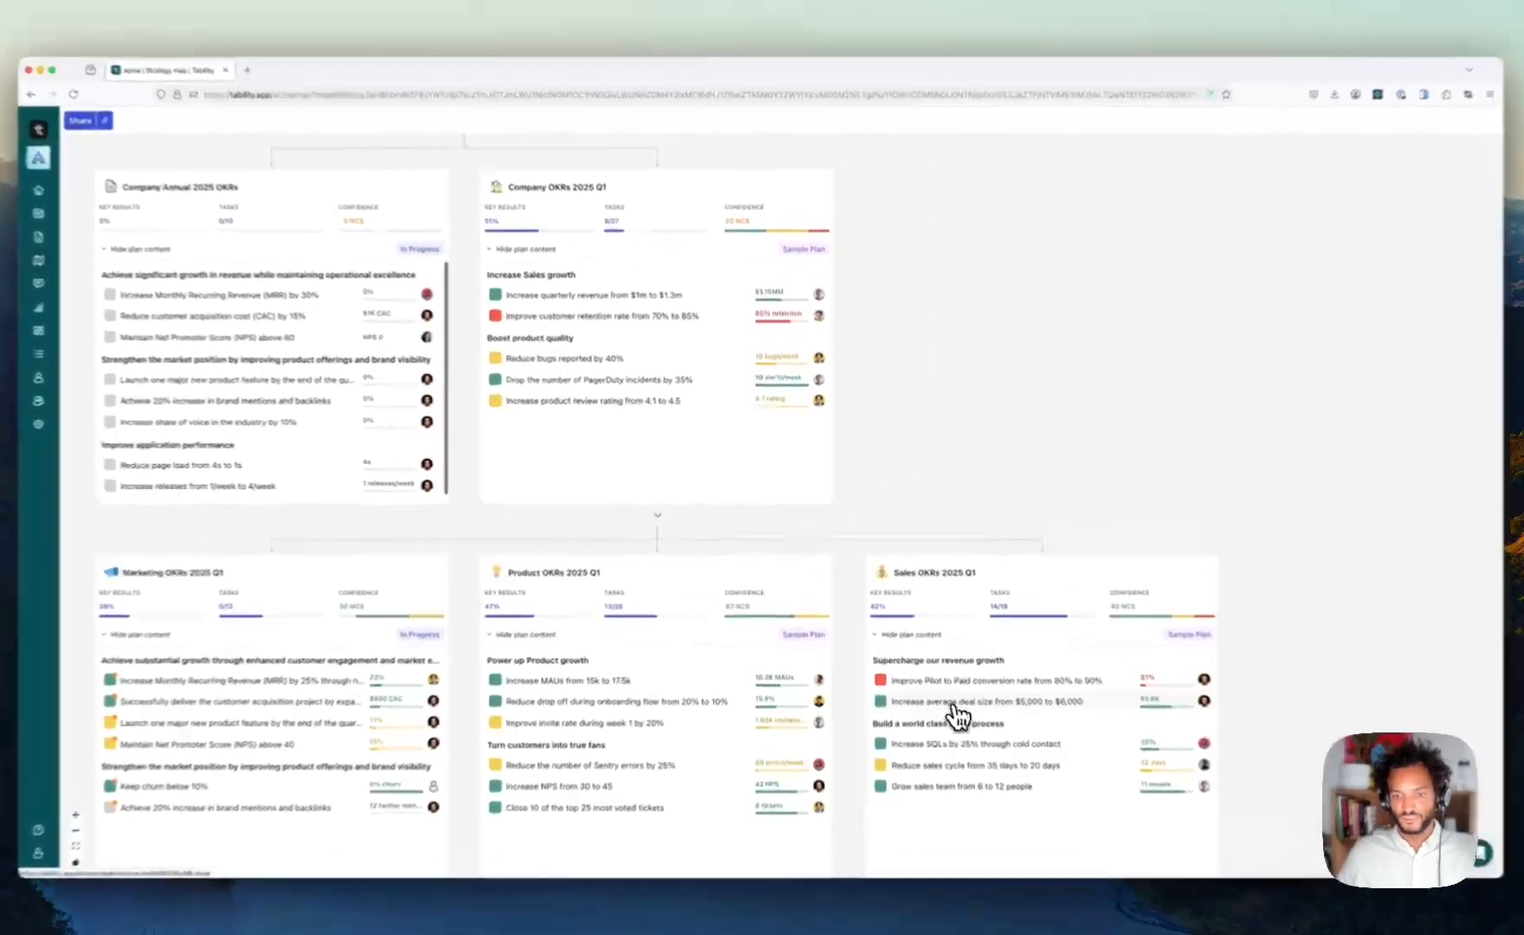
# - Open the Sales key result 'Increase average deal size from $5,000 to $6,000' and collapse its Details section
pyautogui.click(940, 684)
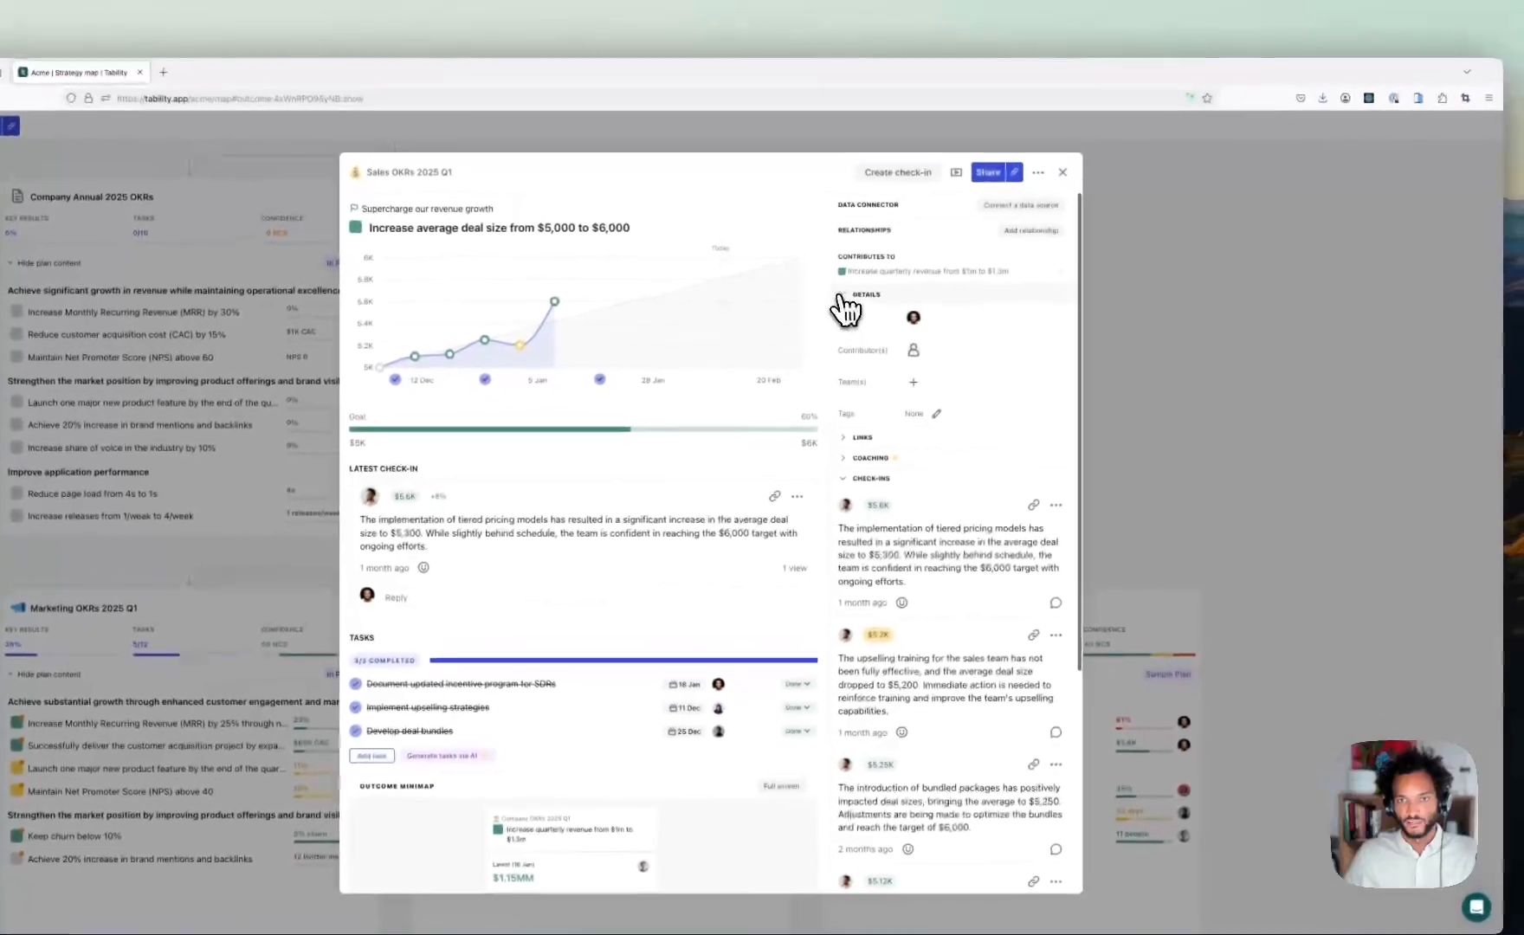
pyautogui.click(956, 251)
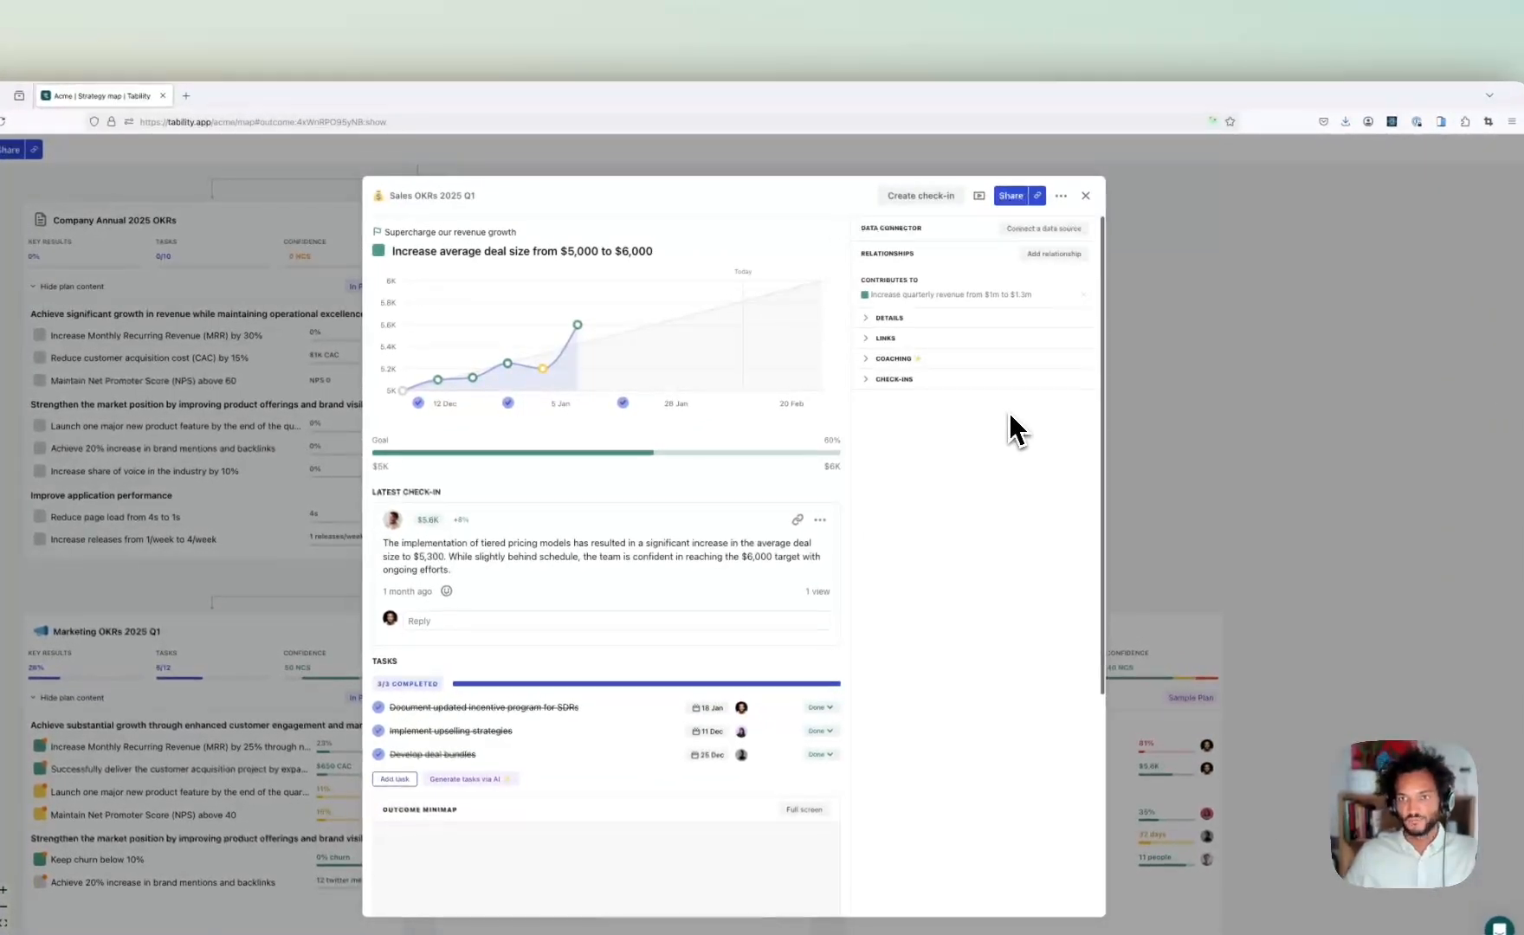
pyautogui.click(1052, 255)
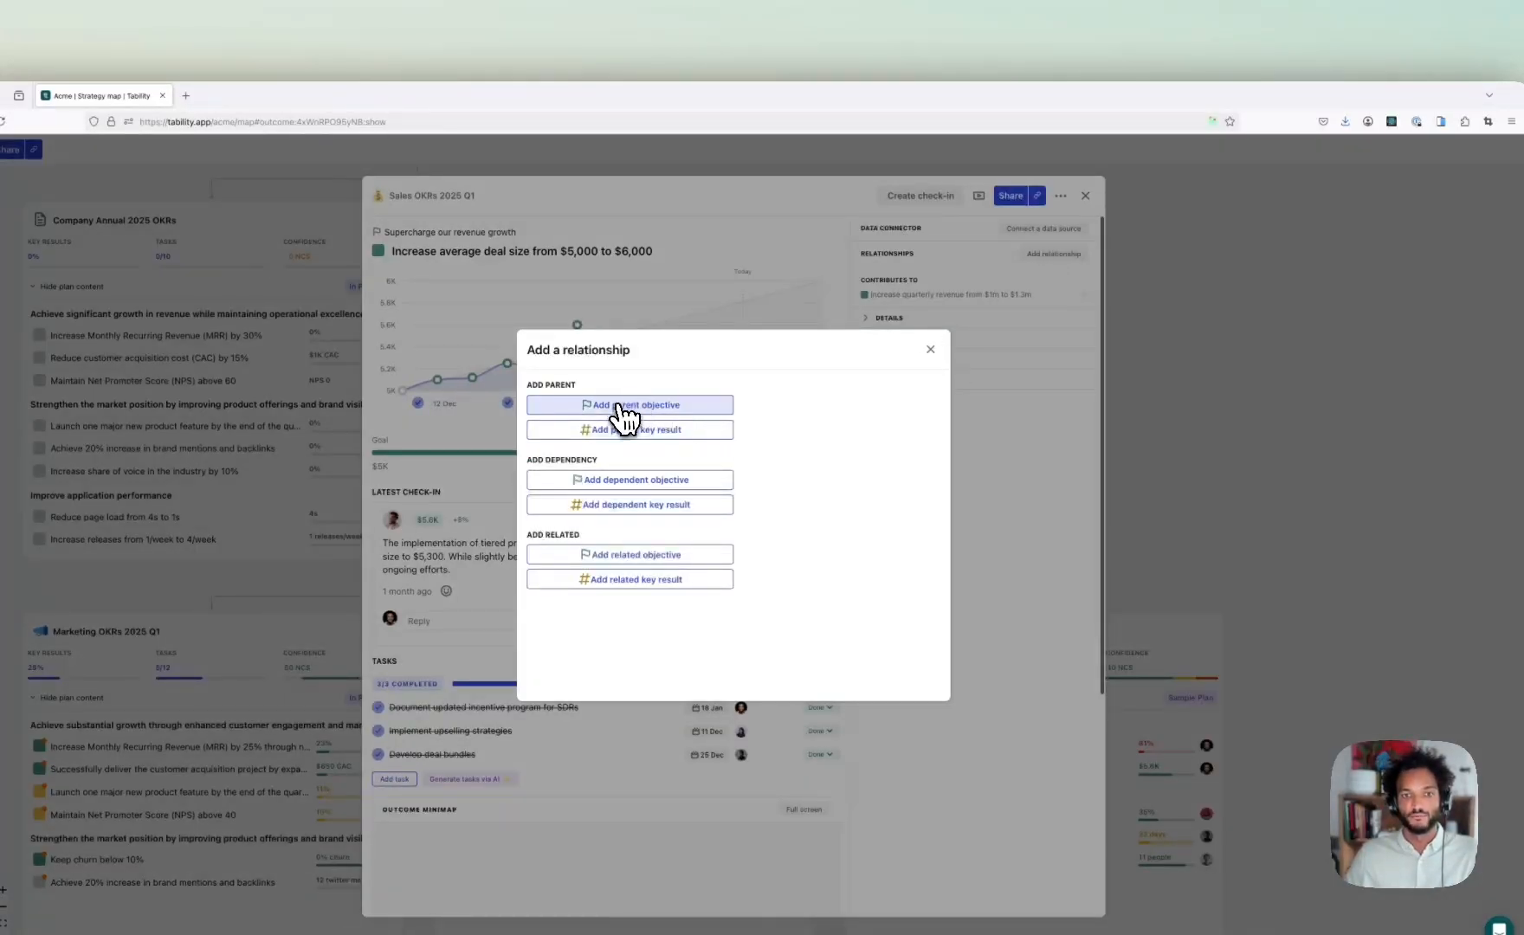
pyautogui.click(656, 433)
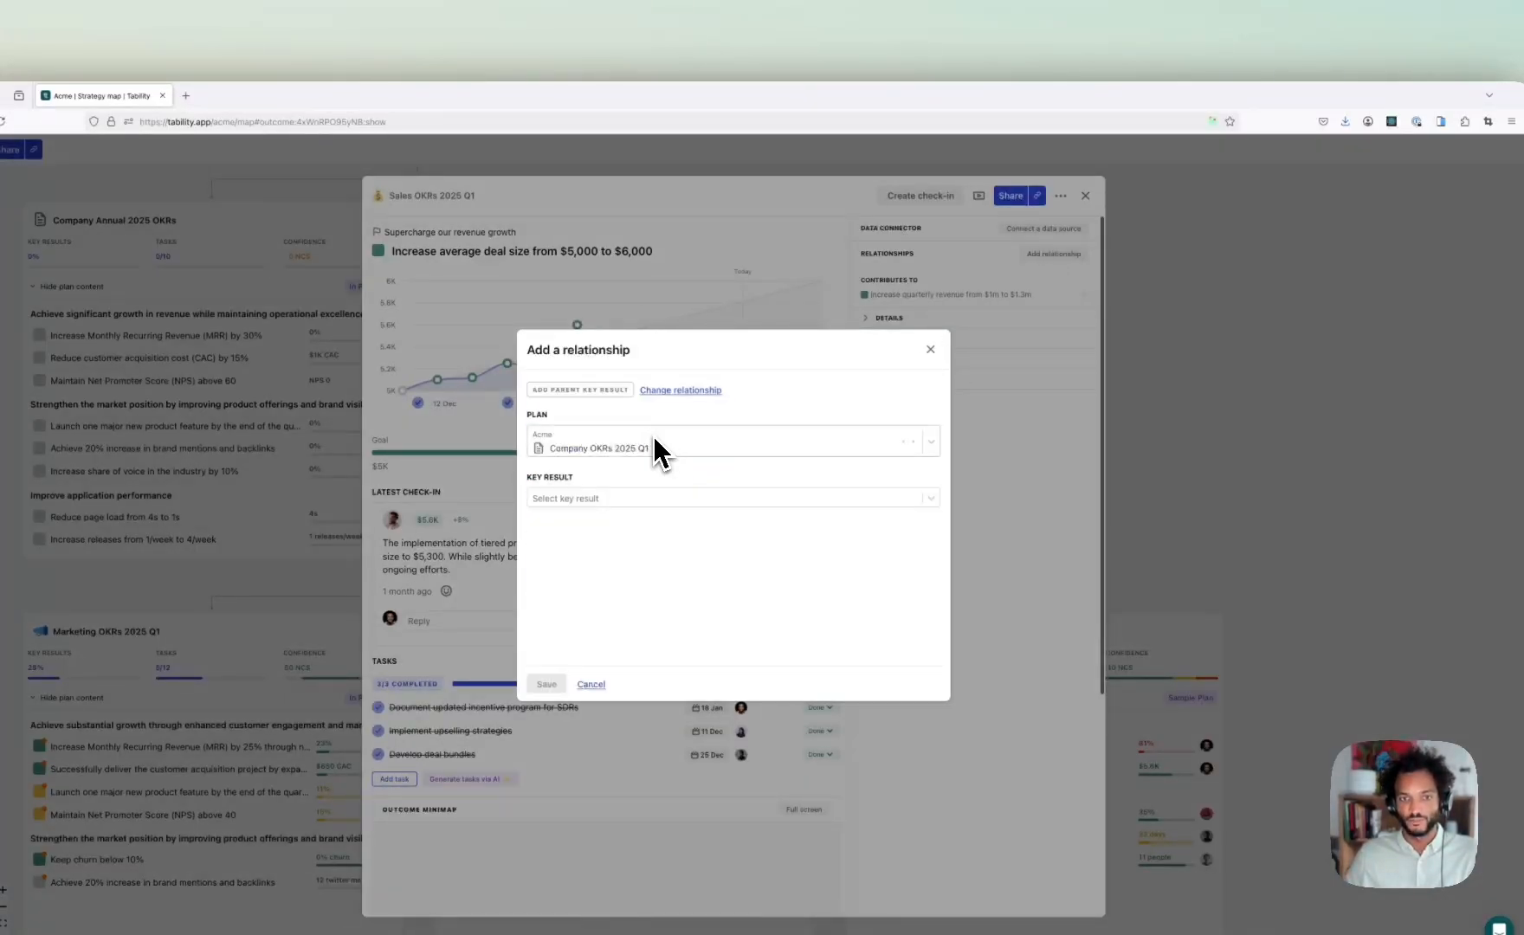
pyautogui.click(658, 445)
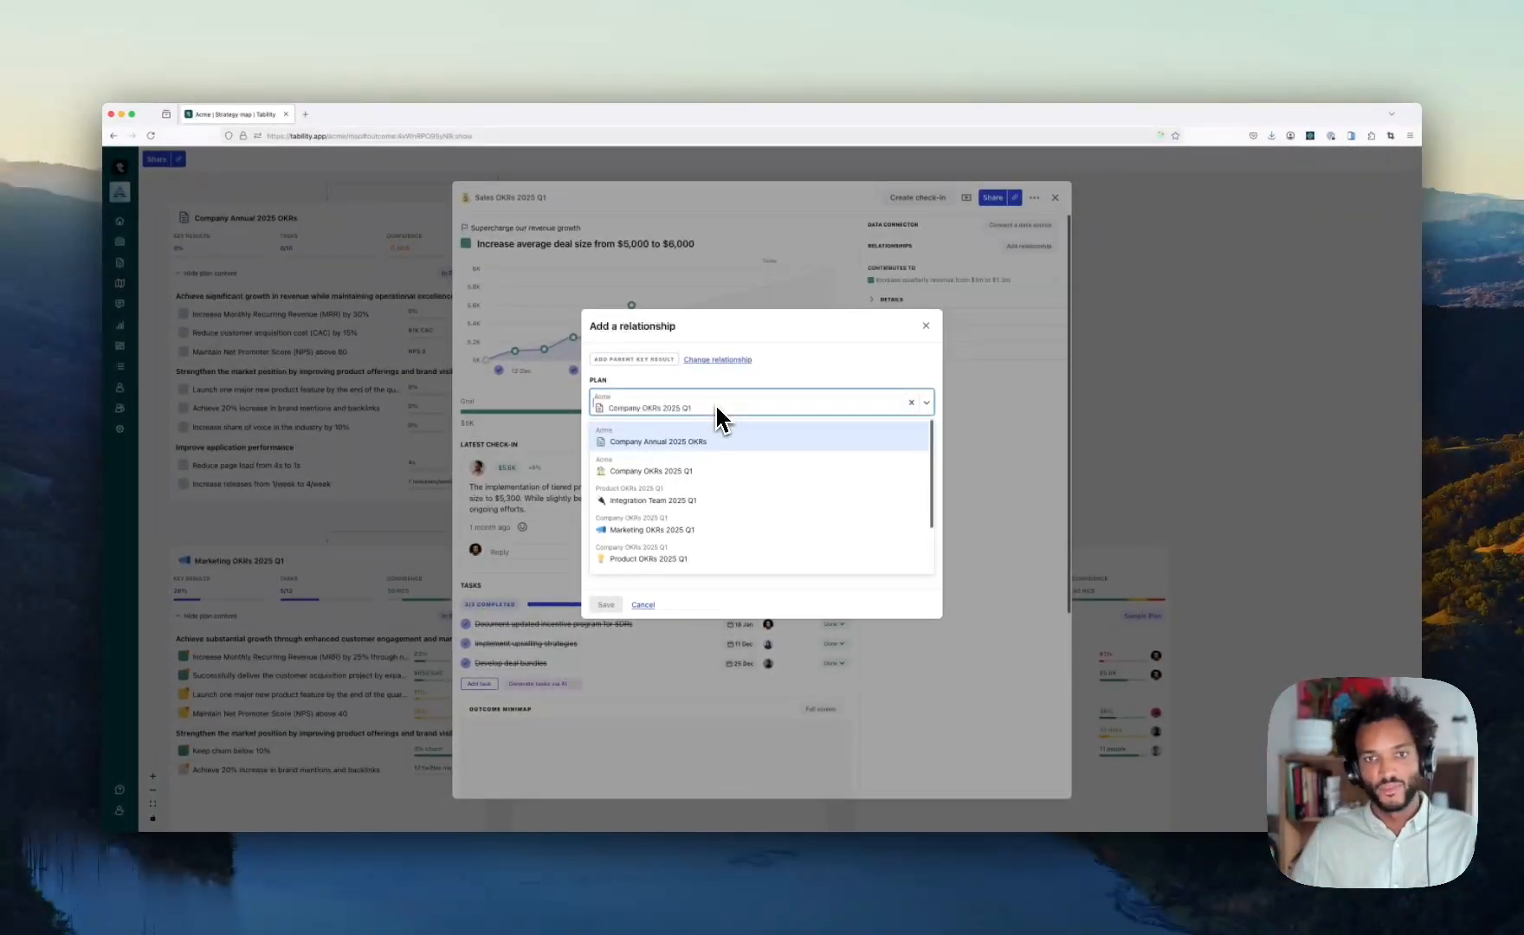
pyautogui.click(836, 376)
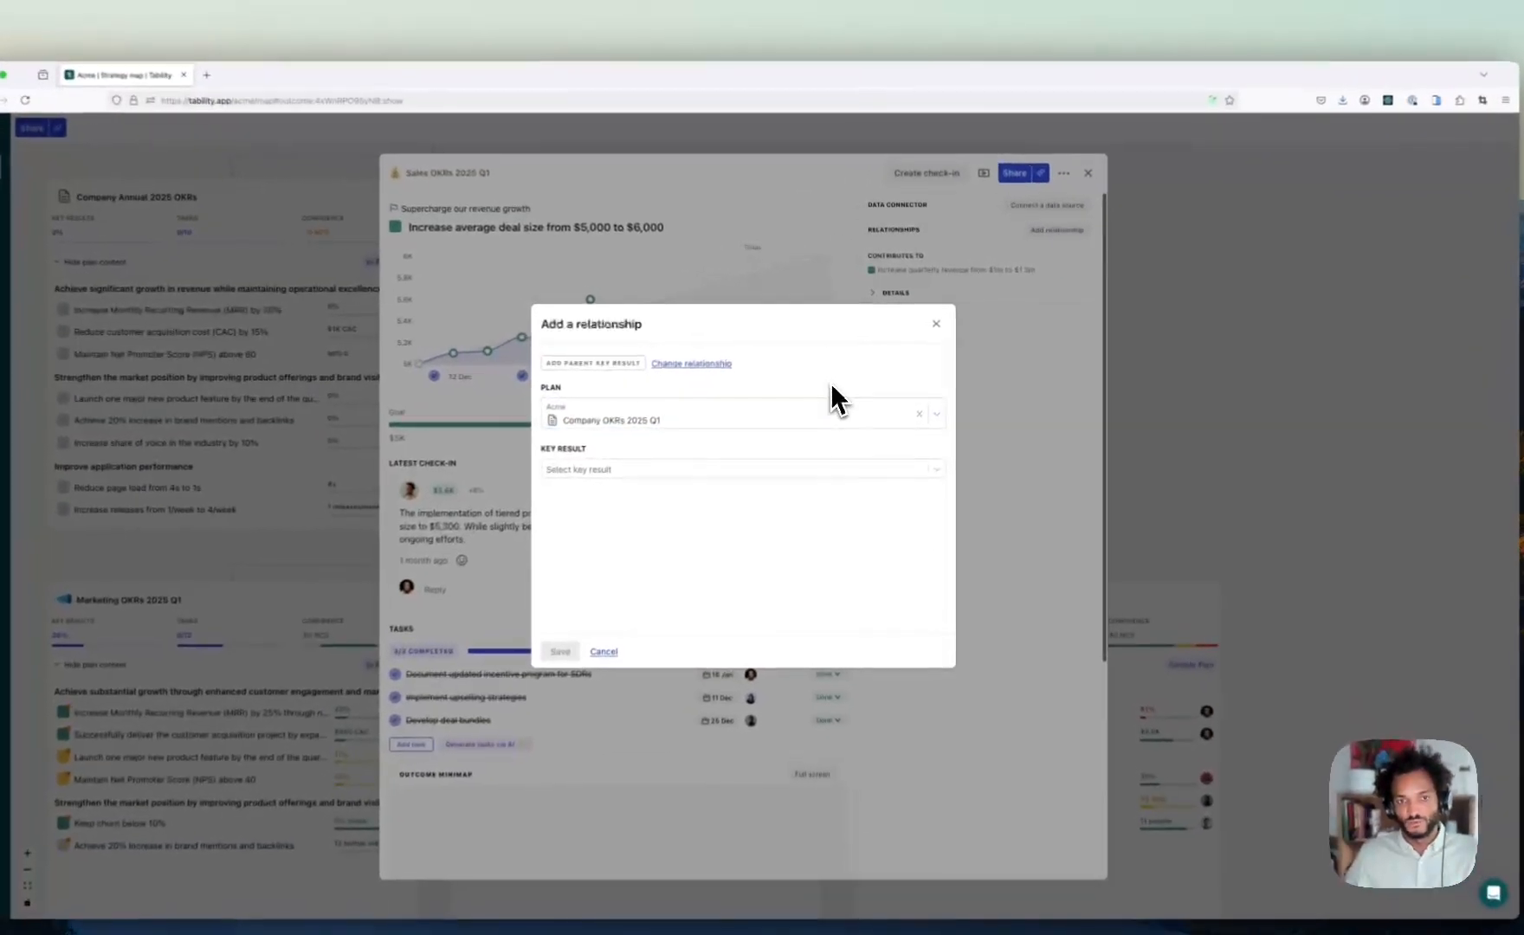
pyautogui.click(641, 478)
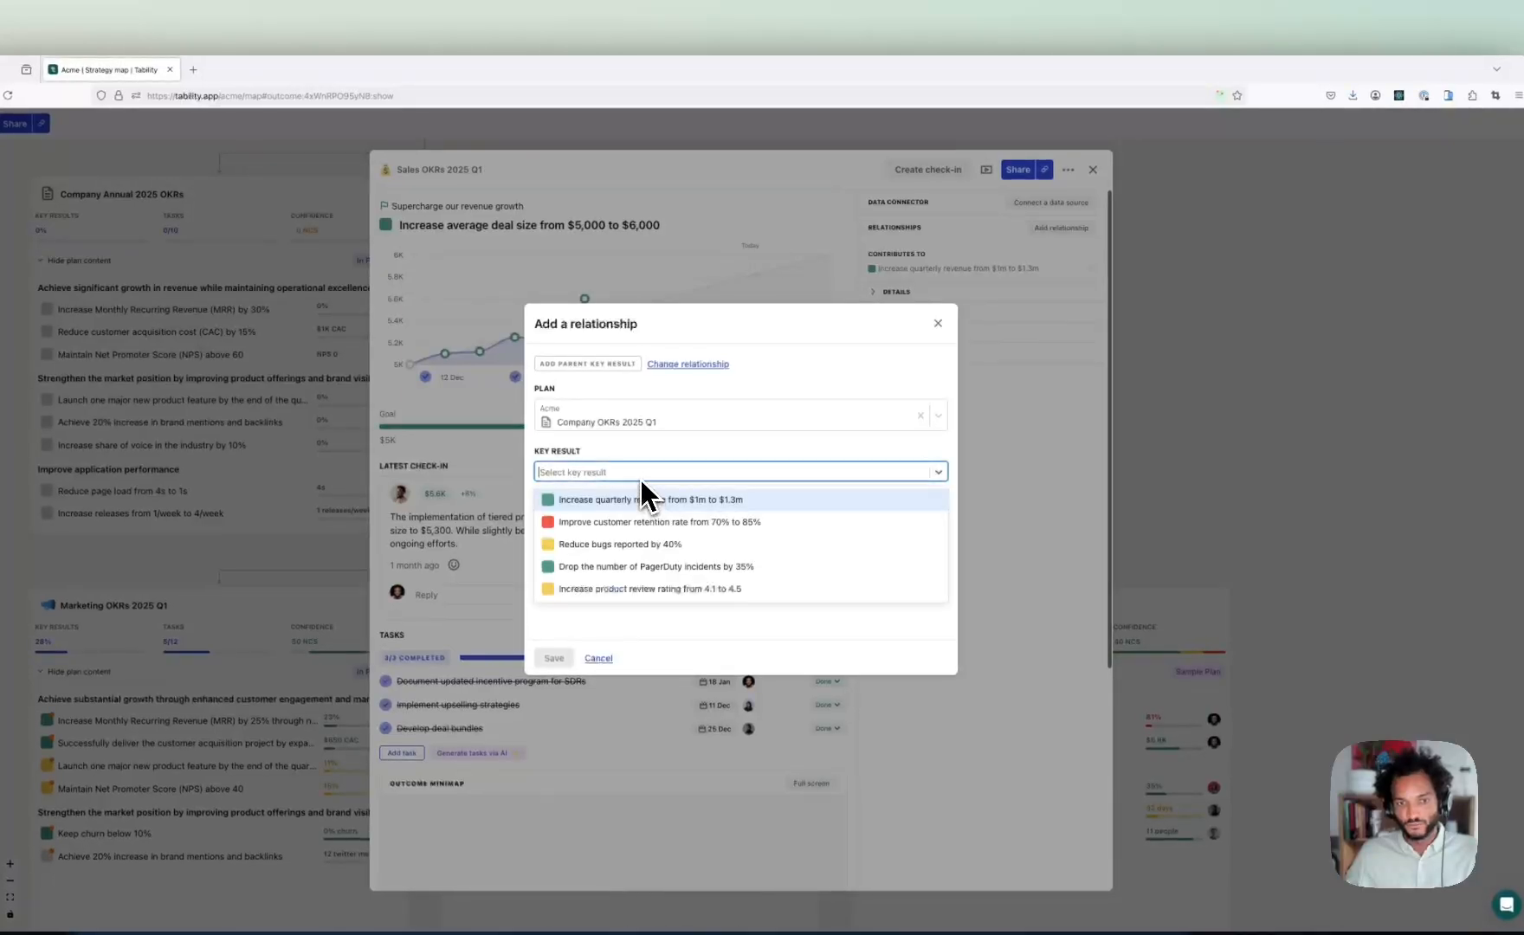
pyautogui.click(938, 324)
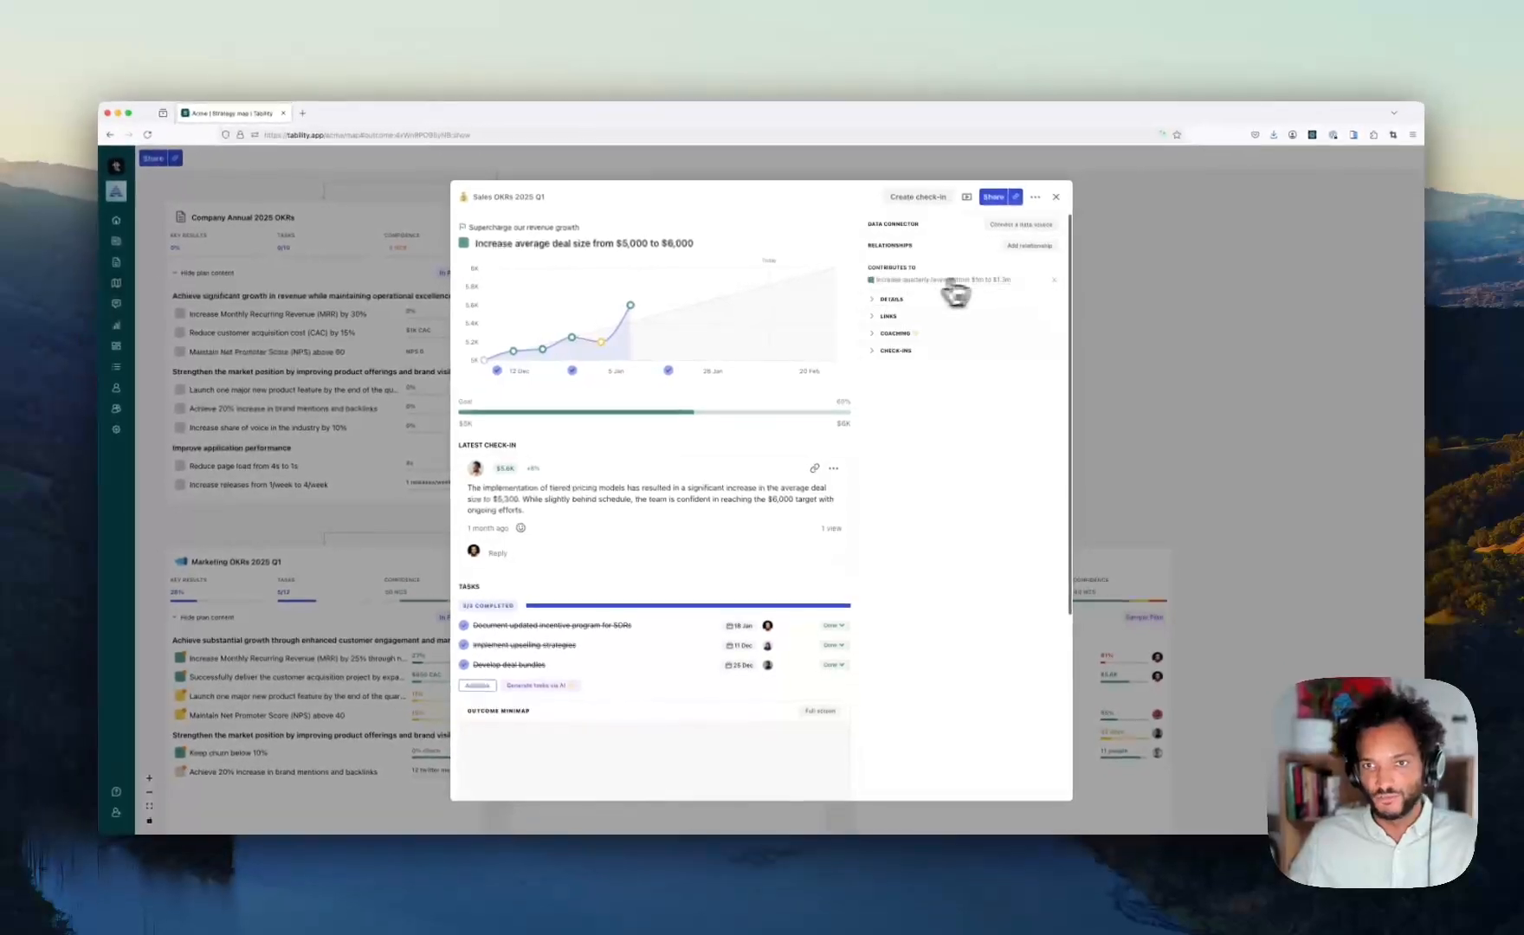
pyautogui.scroll(-2, 659, 377)
pyautogui.scroll(-3, 684, 379)
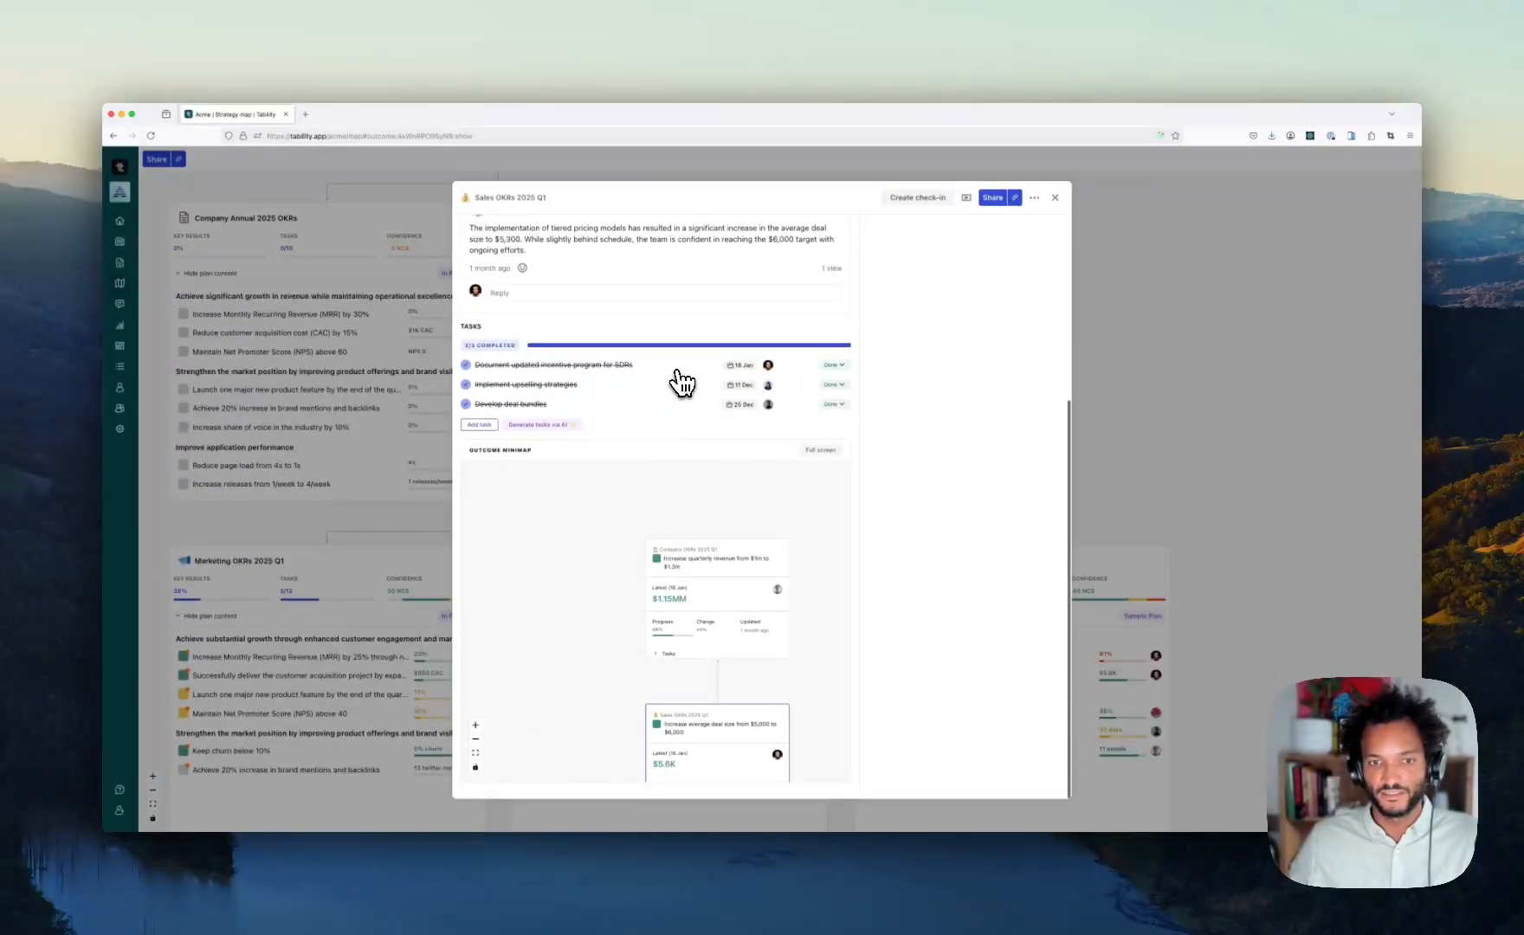
pyautogui.scroll(-3, 605, 466)
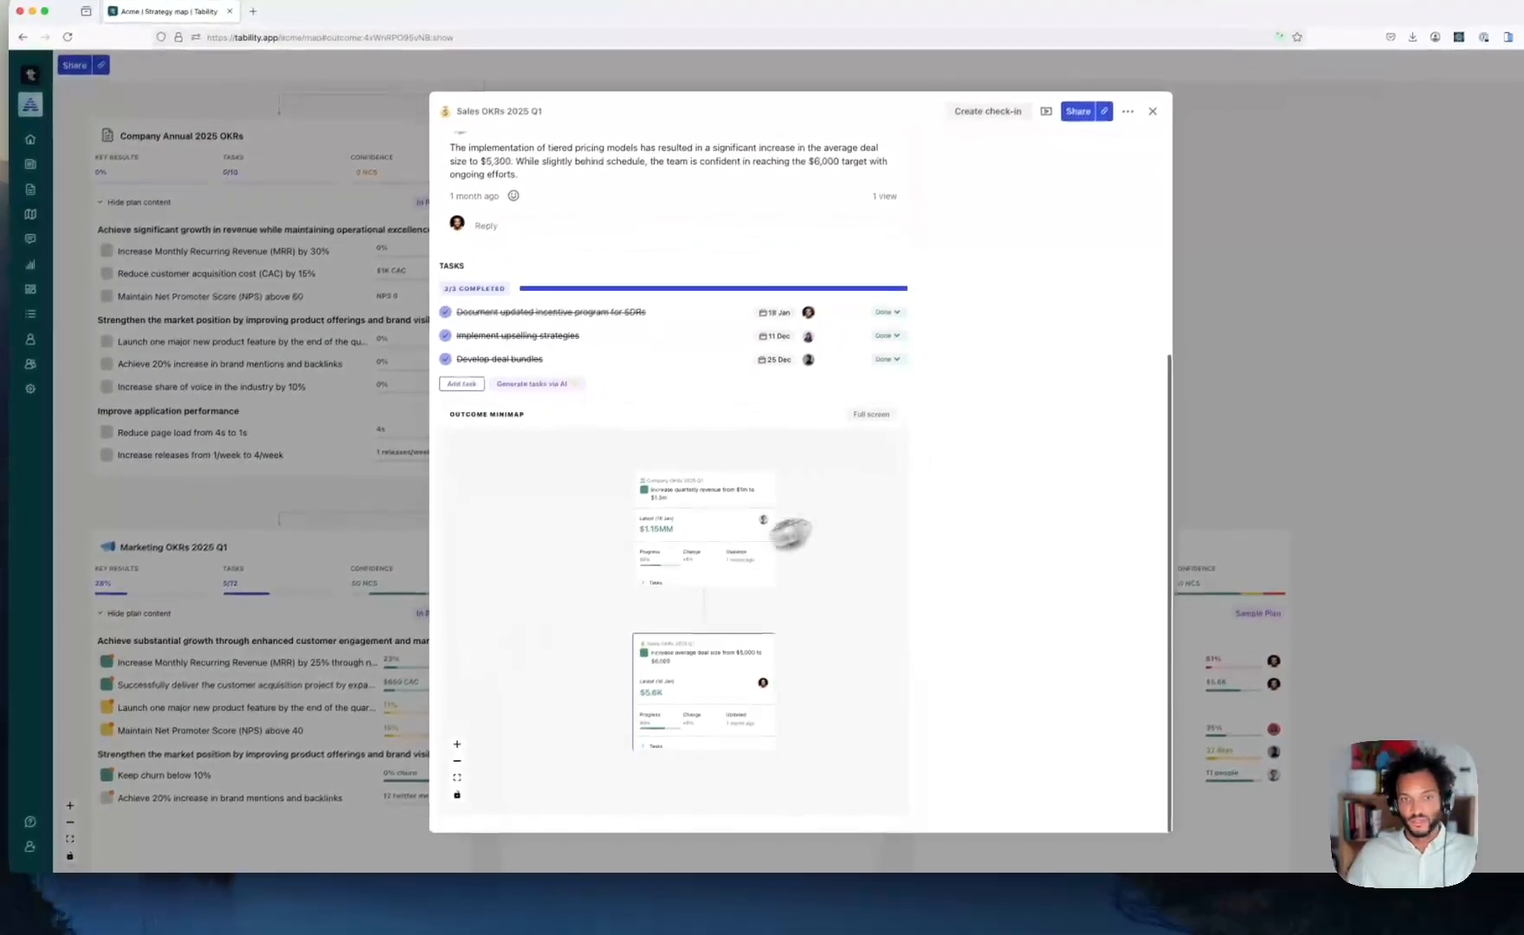
pyautogui.click(873, 414)
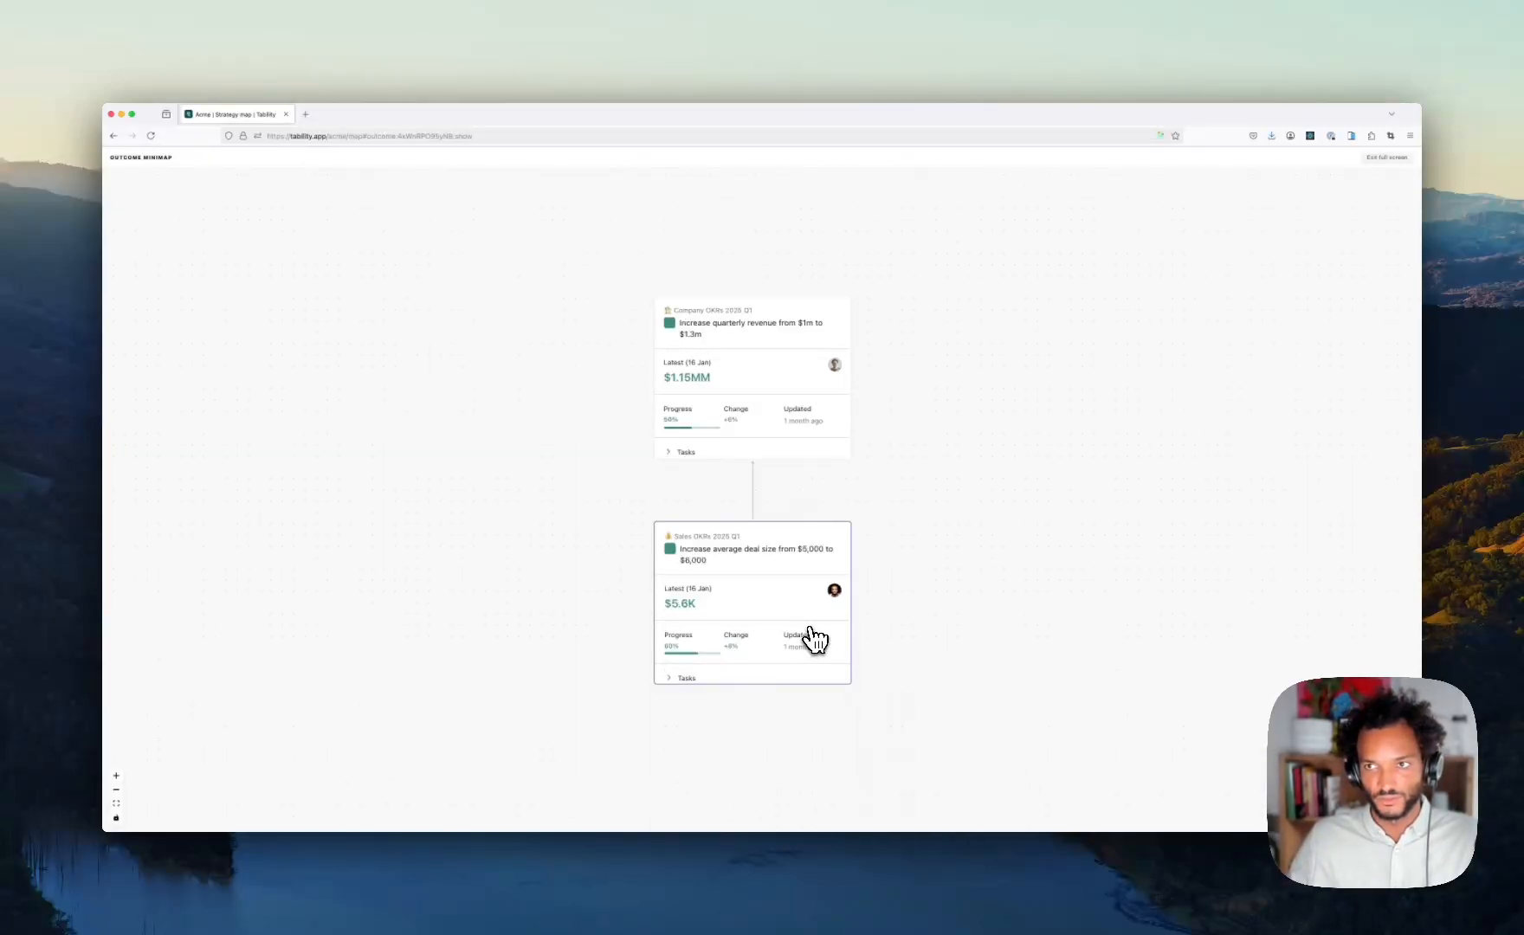
pyautogui.click(1387, 157)
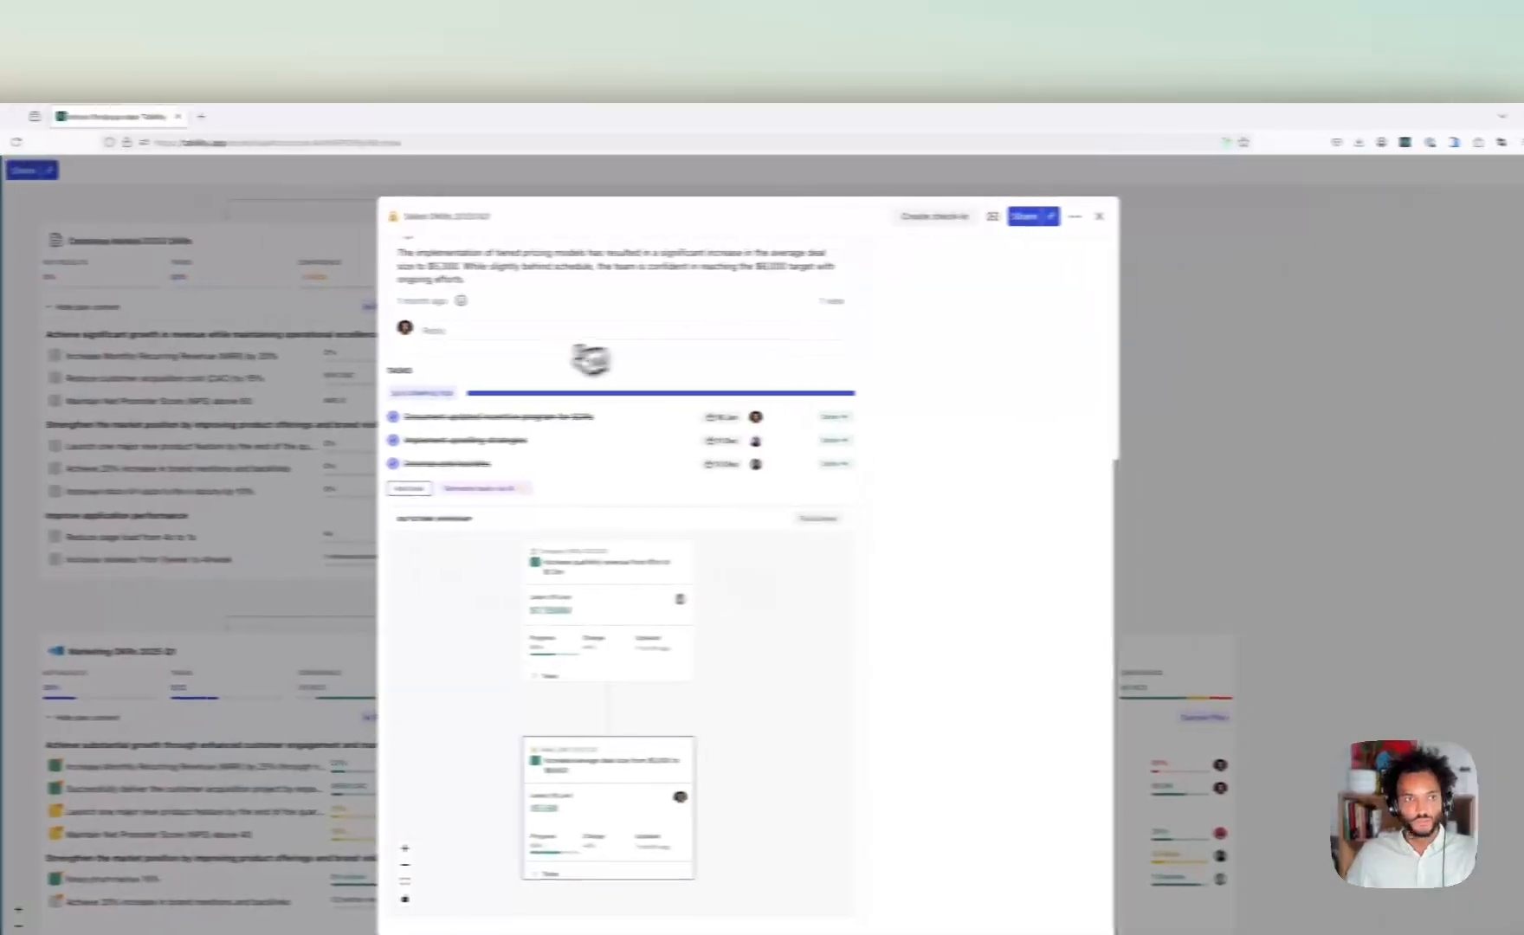
# - Return to the strategy map and open the Company OKRs 2025 Q1 quarterly revenue key result
pyautogui.click(1101, 218)
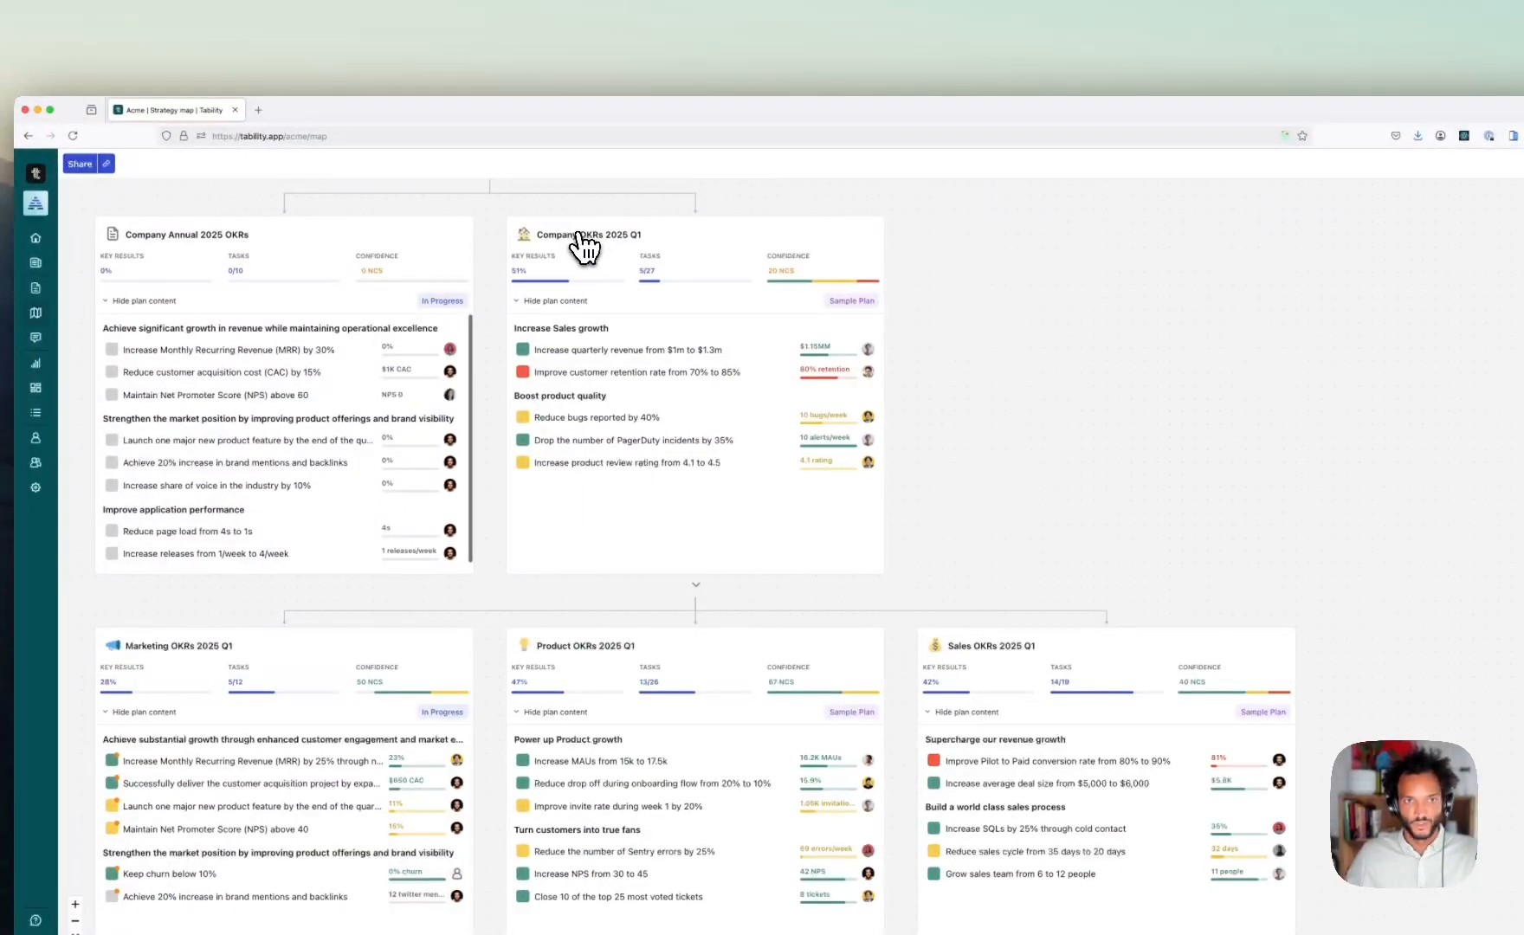
pyautogui.click(578, 236)
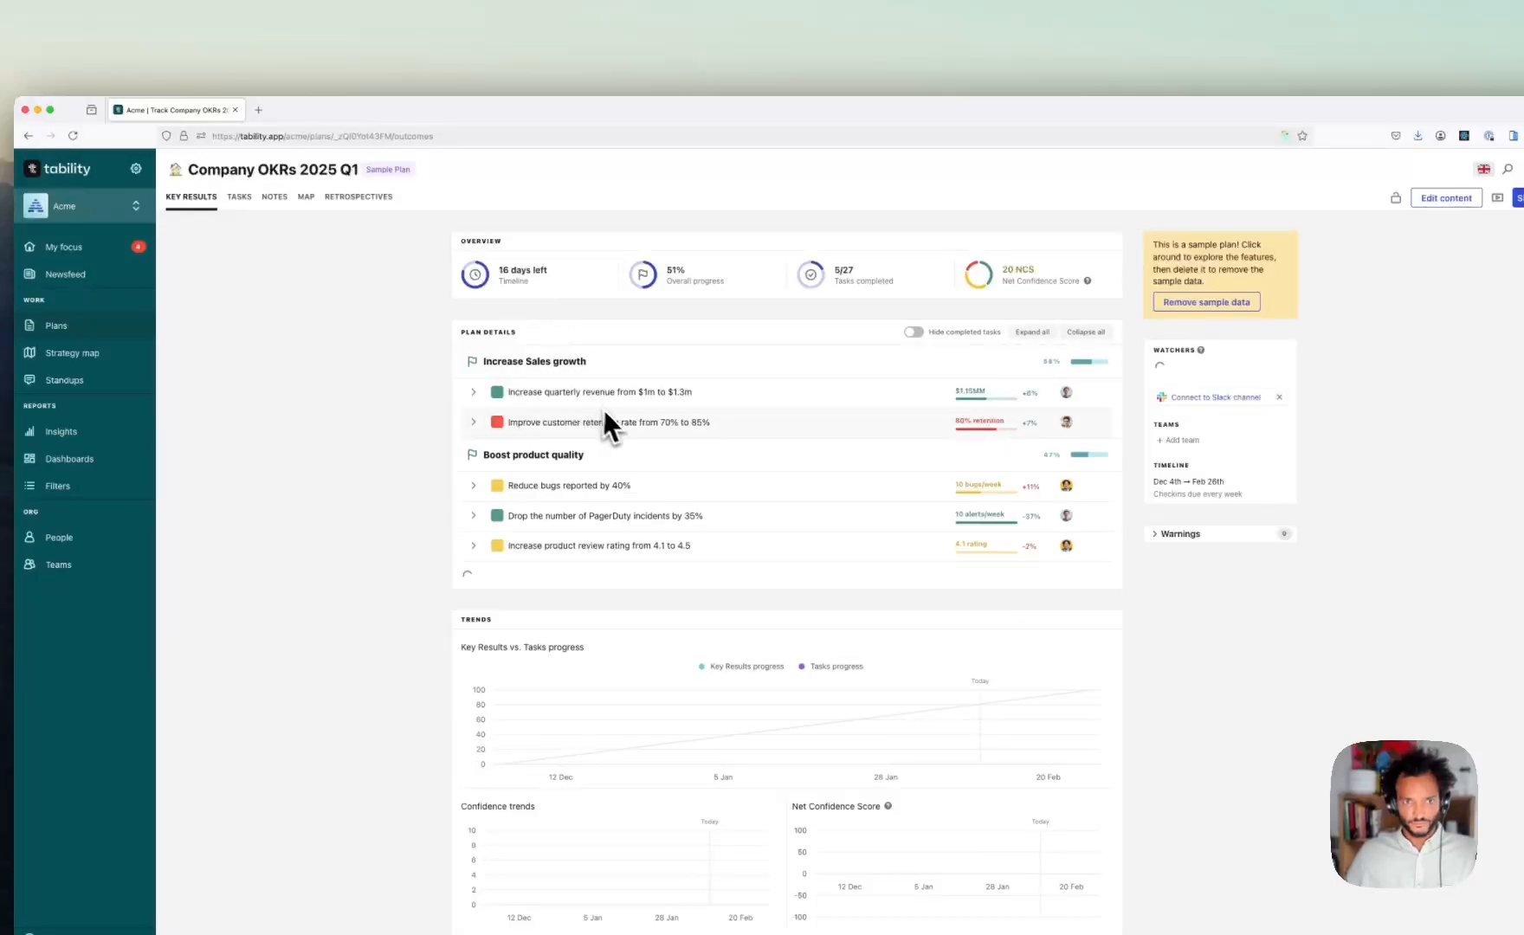
pyautogui.click(658, 401)
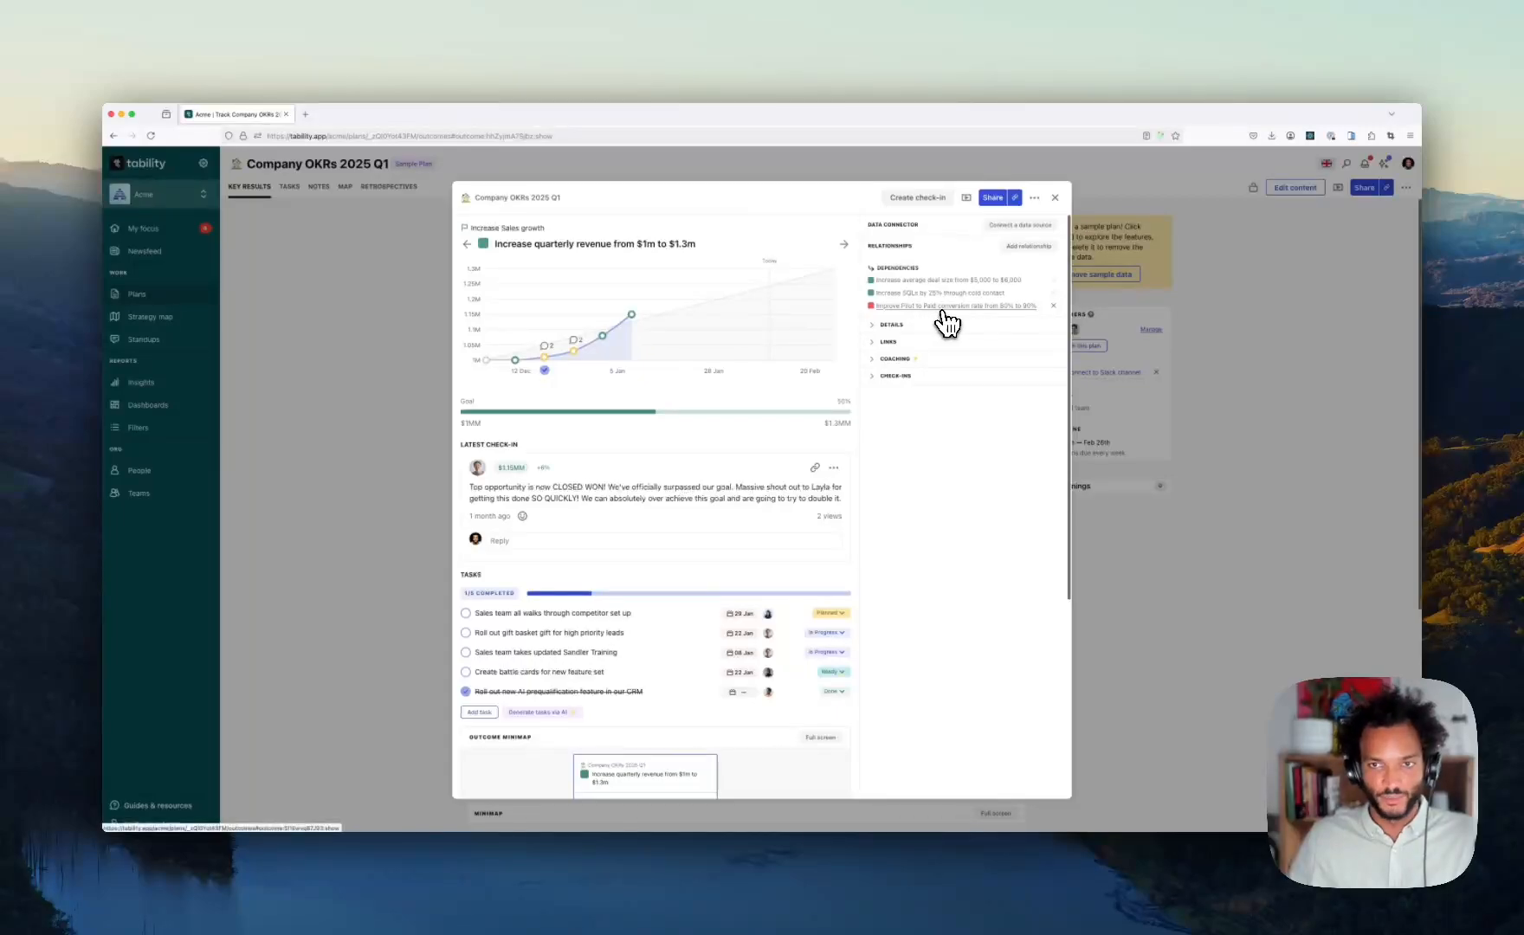
# - View the revenue key result's outcome minimap full screen, centred on its linked sales key results, then close it
pyautogui.scroll(-4, 704, 374)
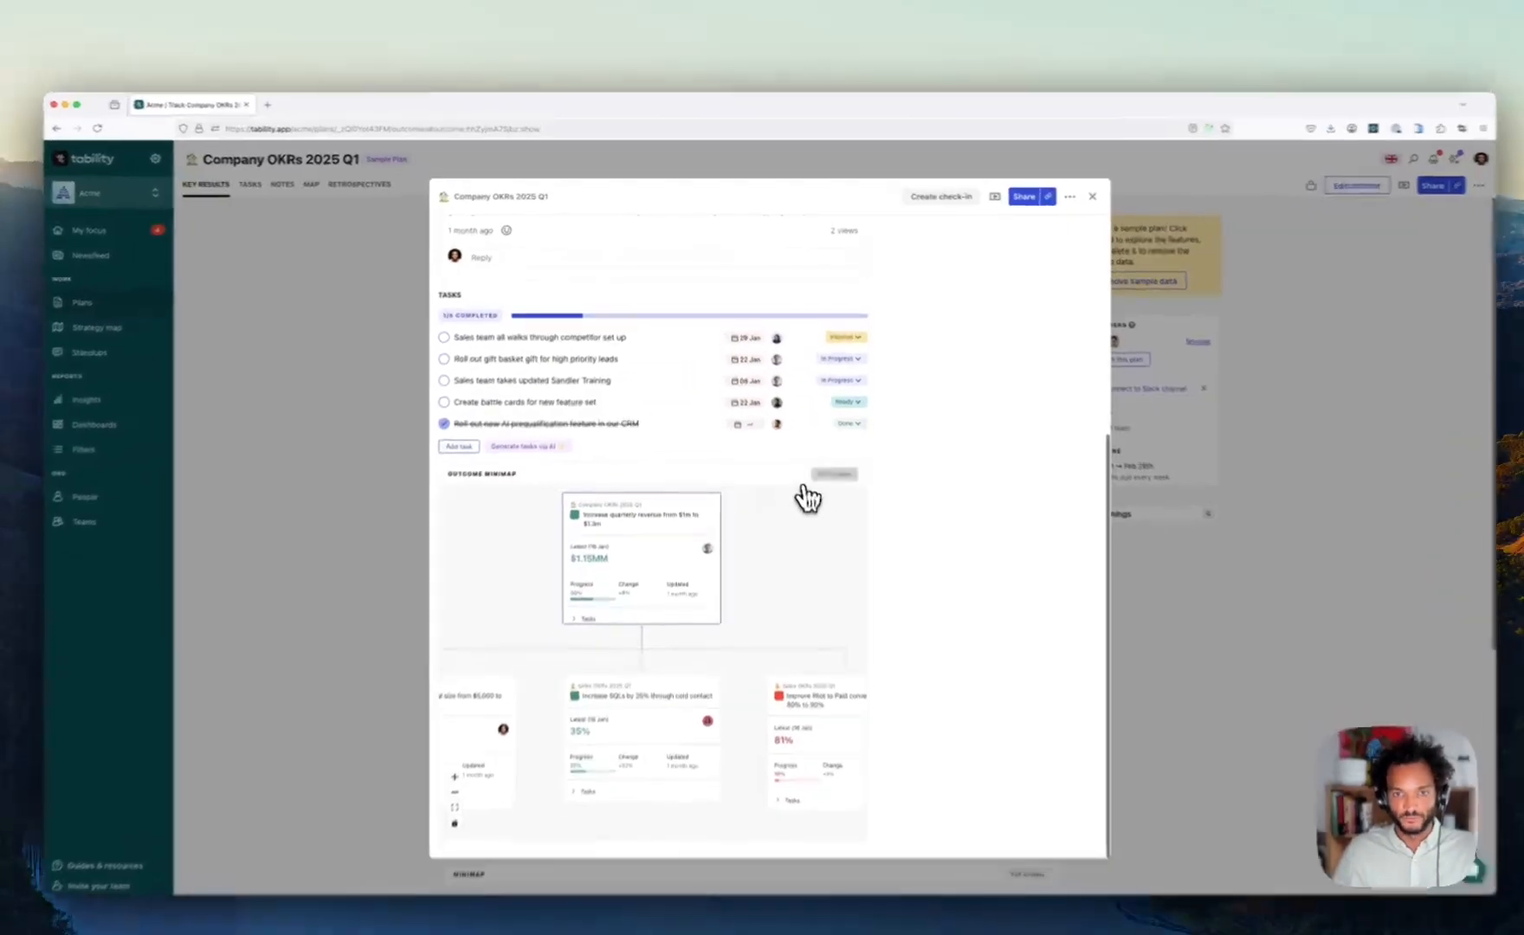
pyautogui.click(820, 450)
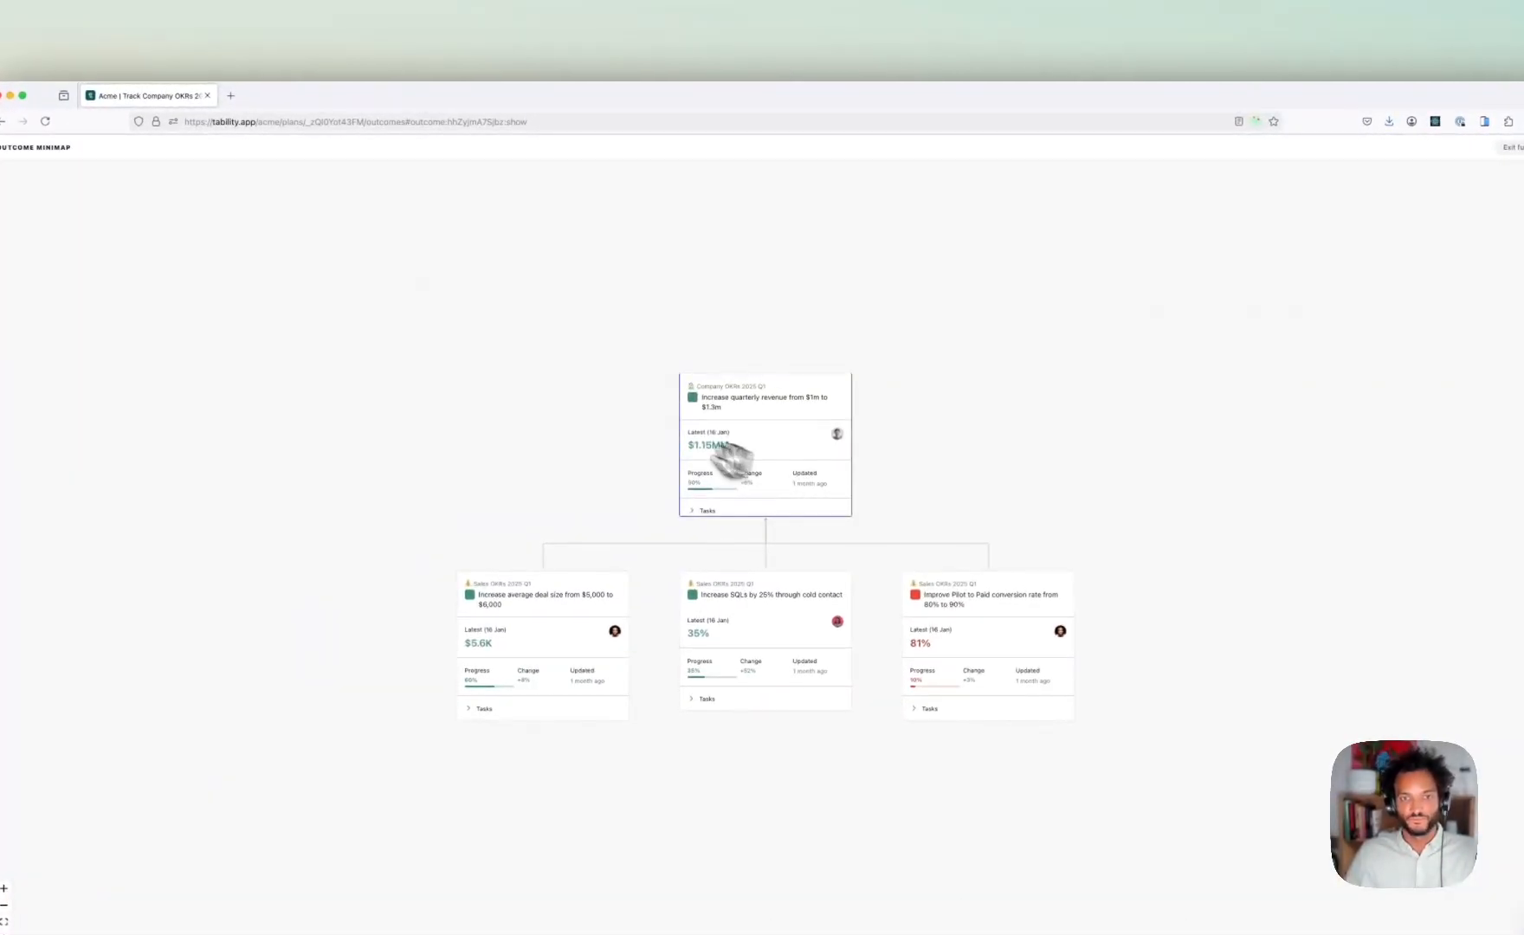
pyautogui.moveTo(610, 420); pyautogui.dragTo(572, 326)
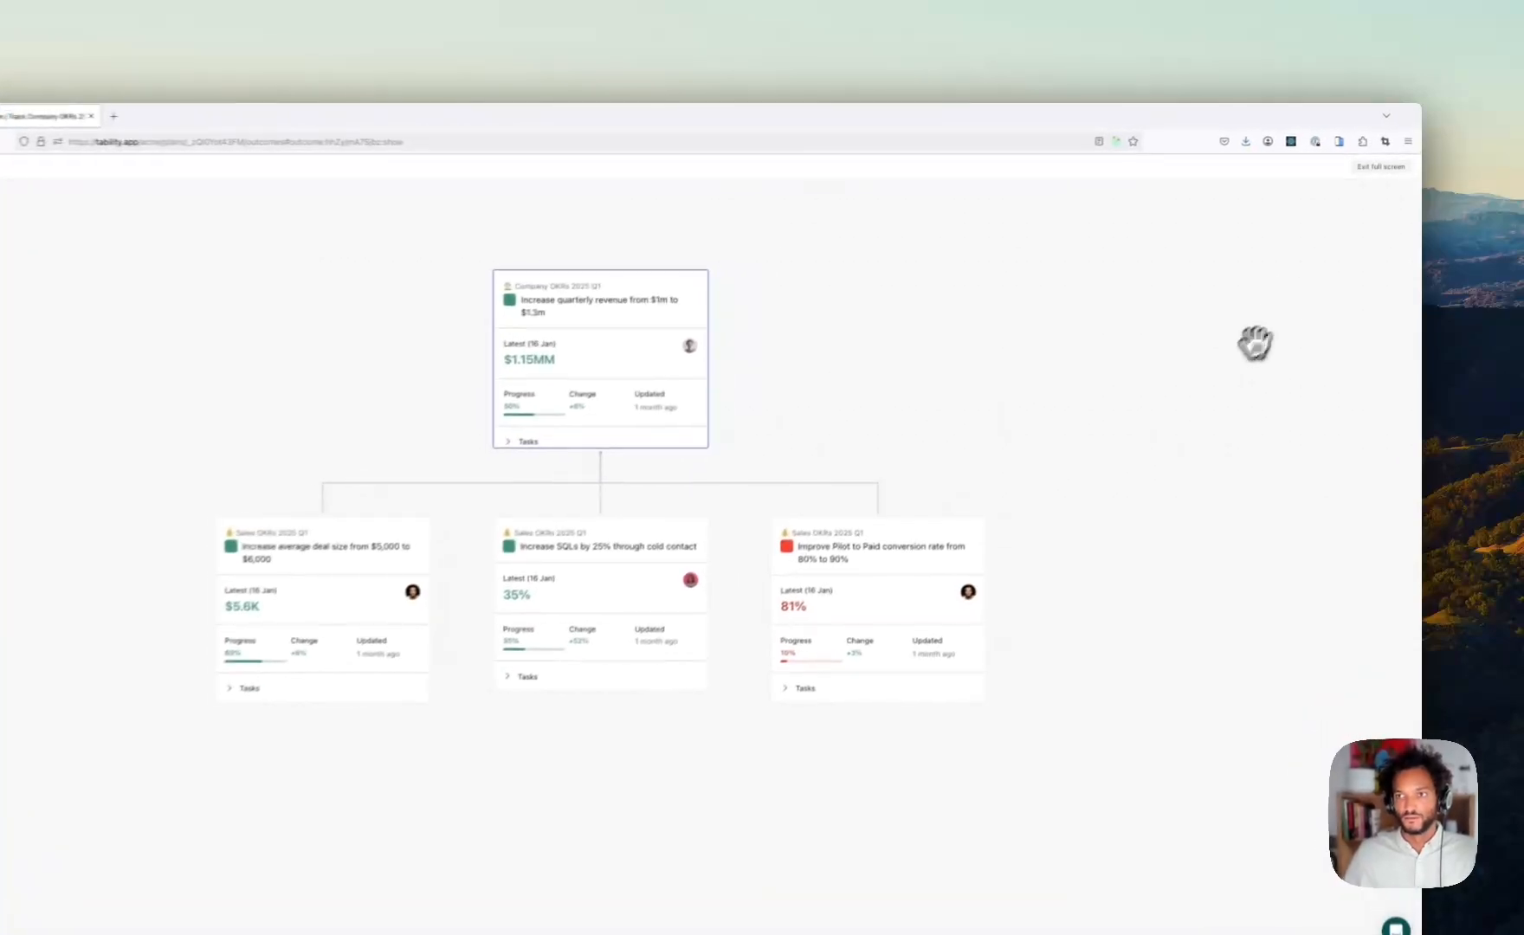
pyautogui.click(1382, 169)
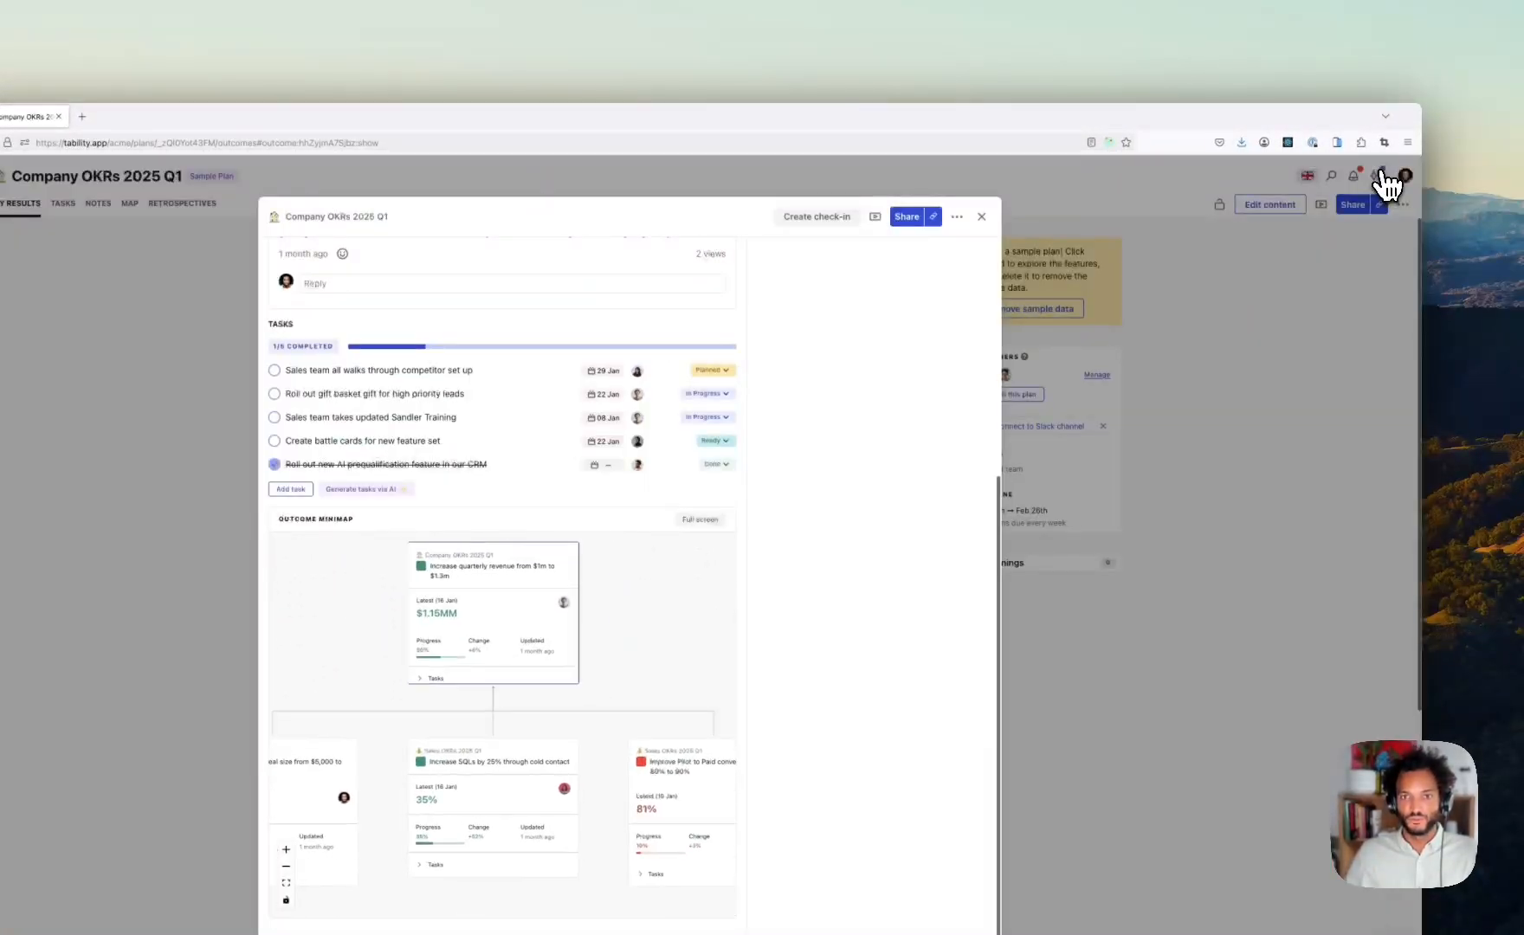
pyautogui.scroll(1, 927, 407)
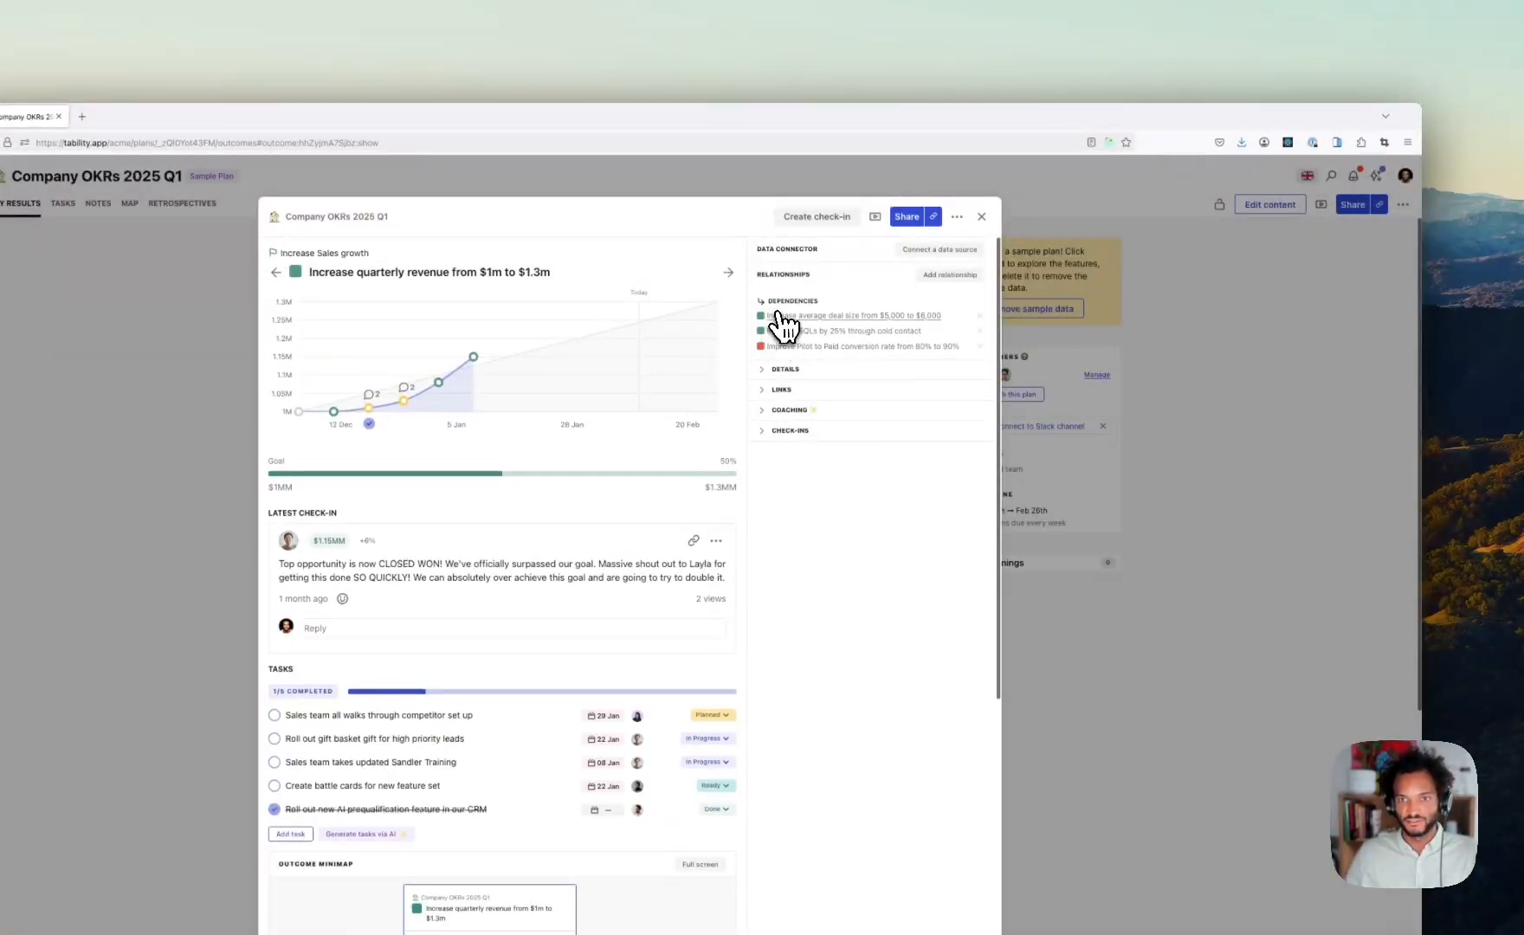
pyautogui.click(982, 217)
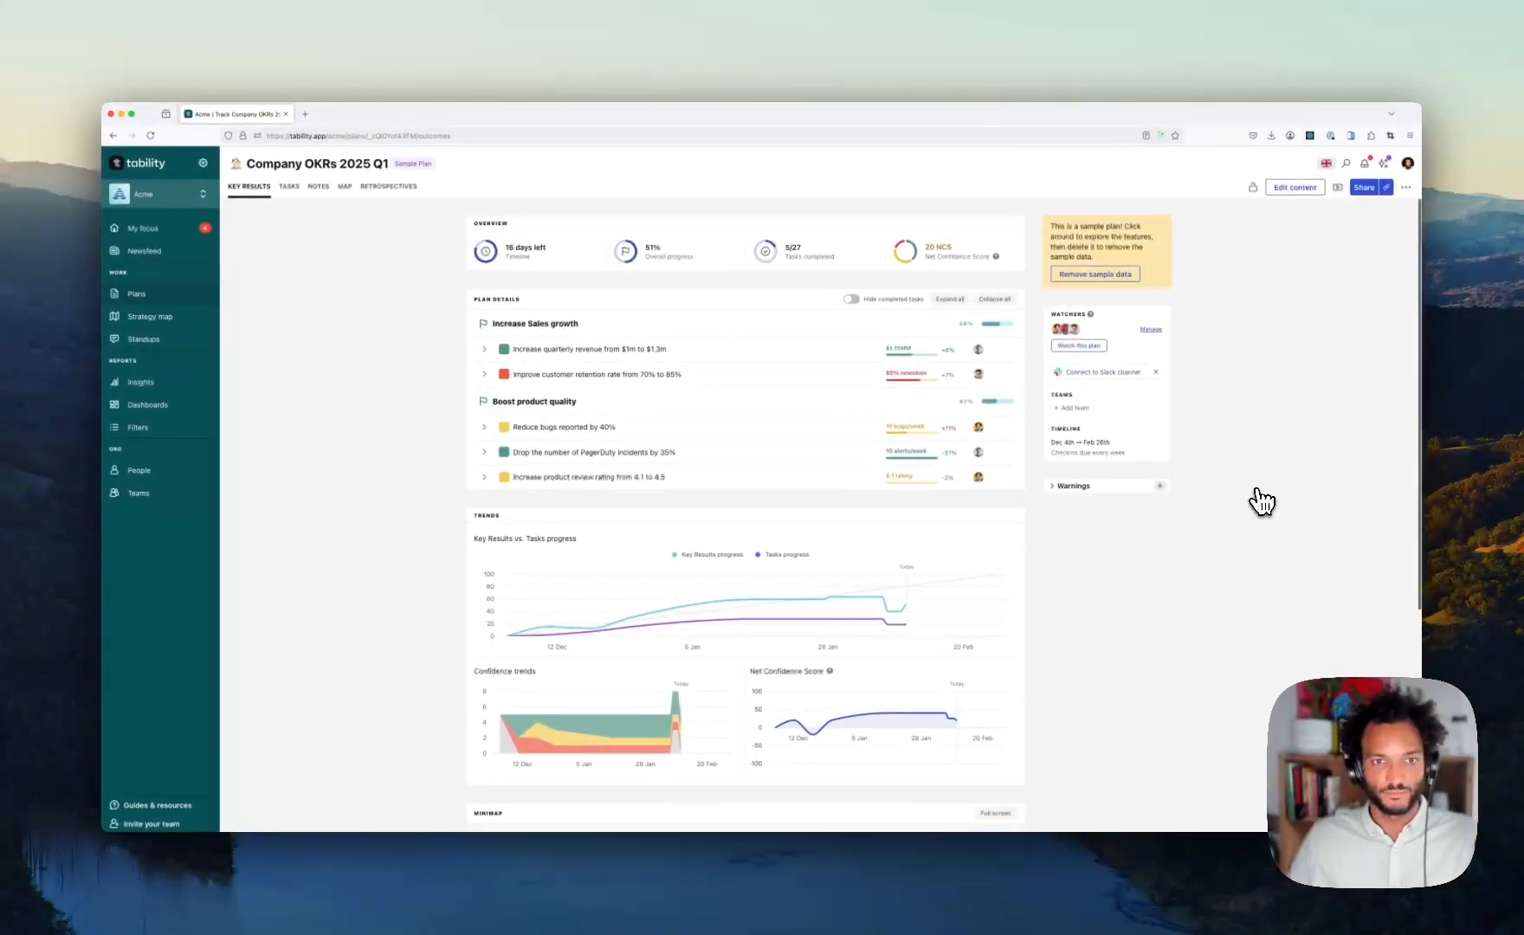
pyautogui.click(486, 351)
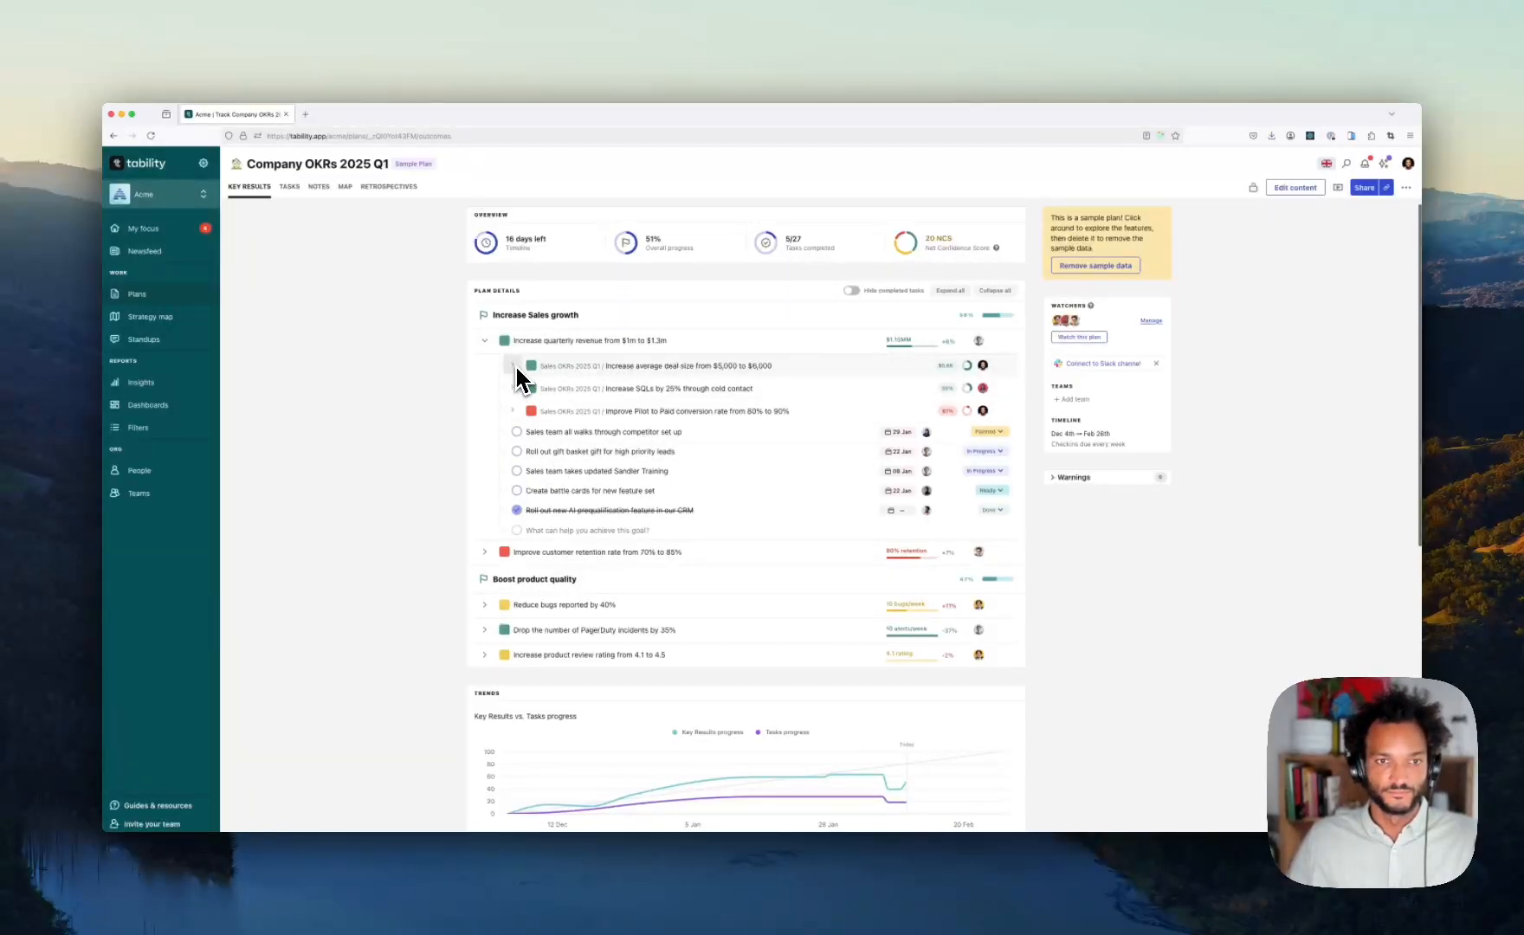
pyautogui.click(485, 551)
pyautogui.scroll(-2, 523, 552)
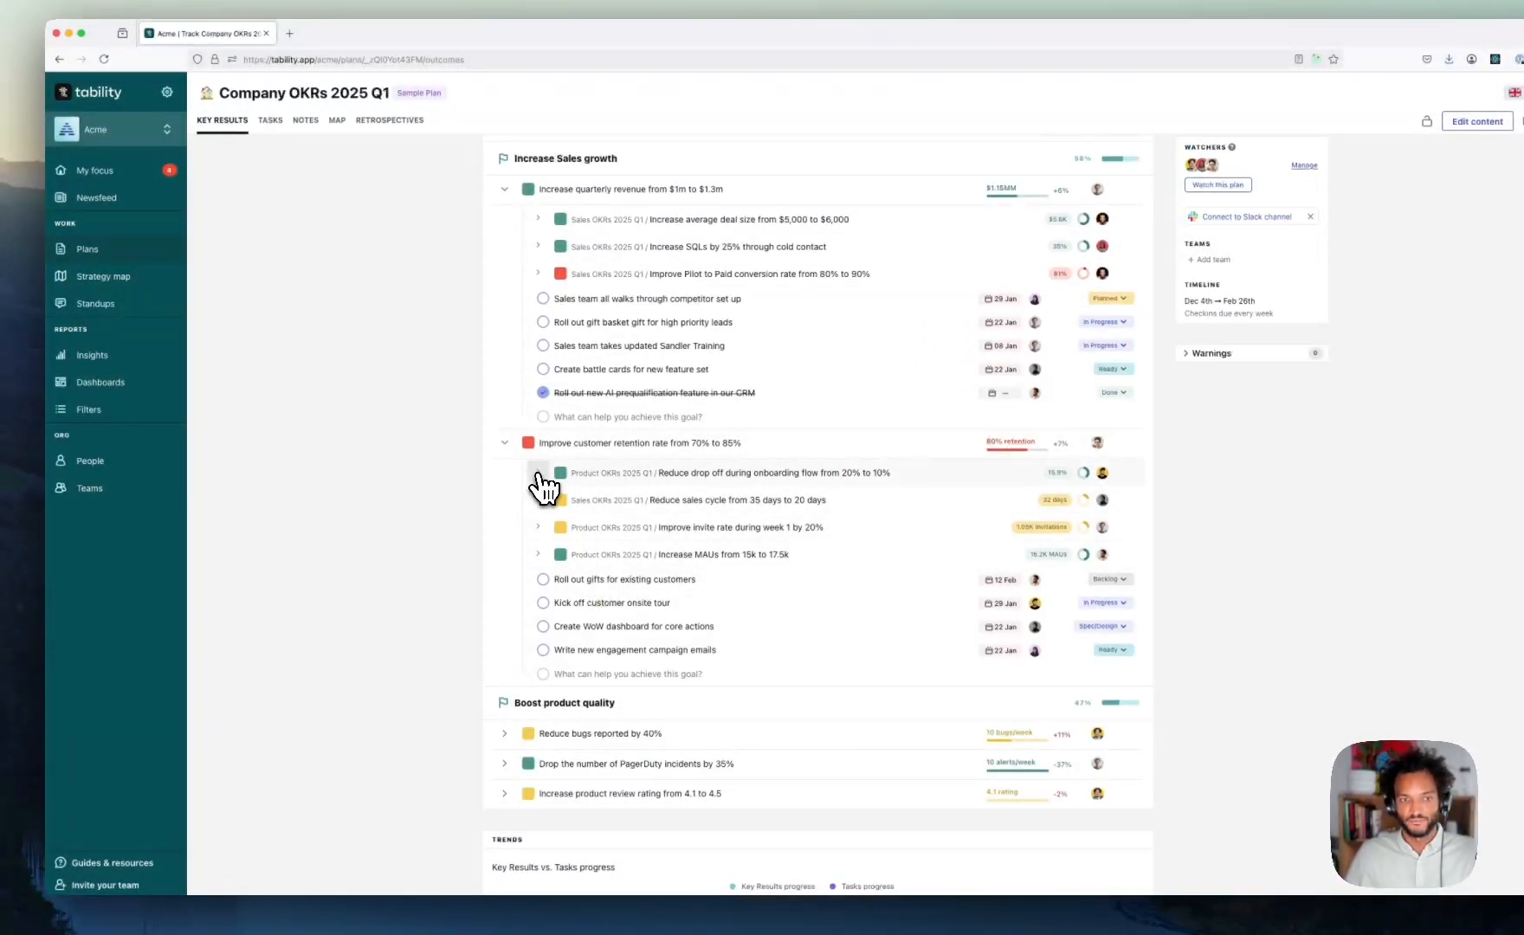
pyautogui.click(538, 474)
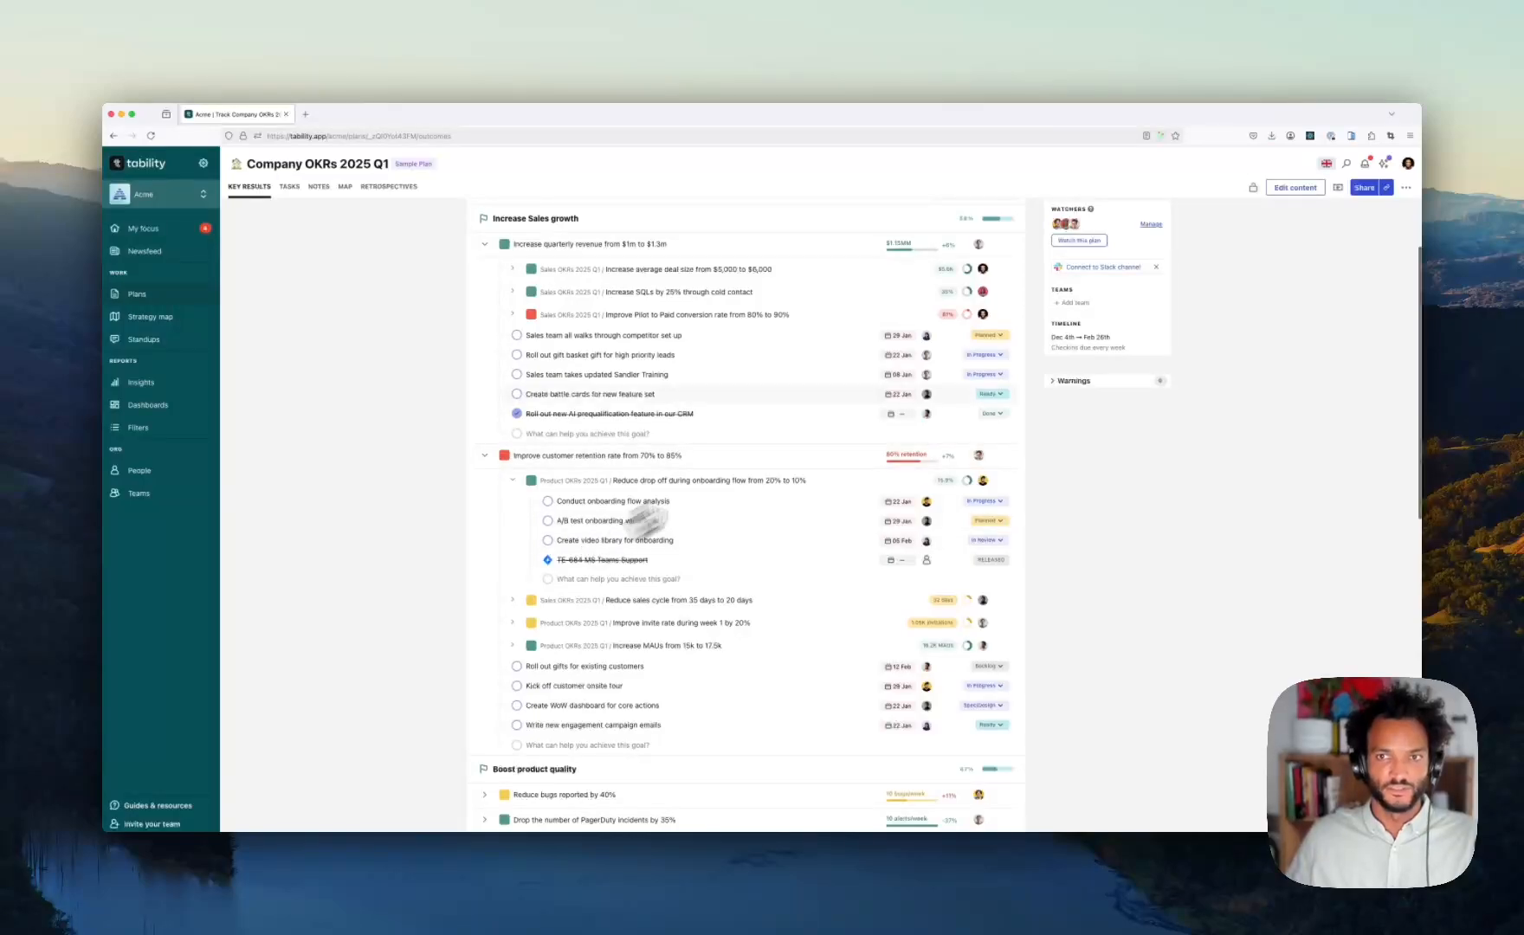
pyautogui.click(485, 245)
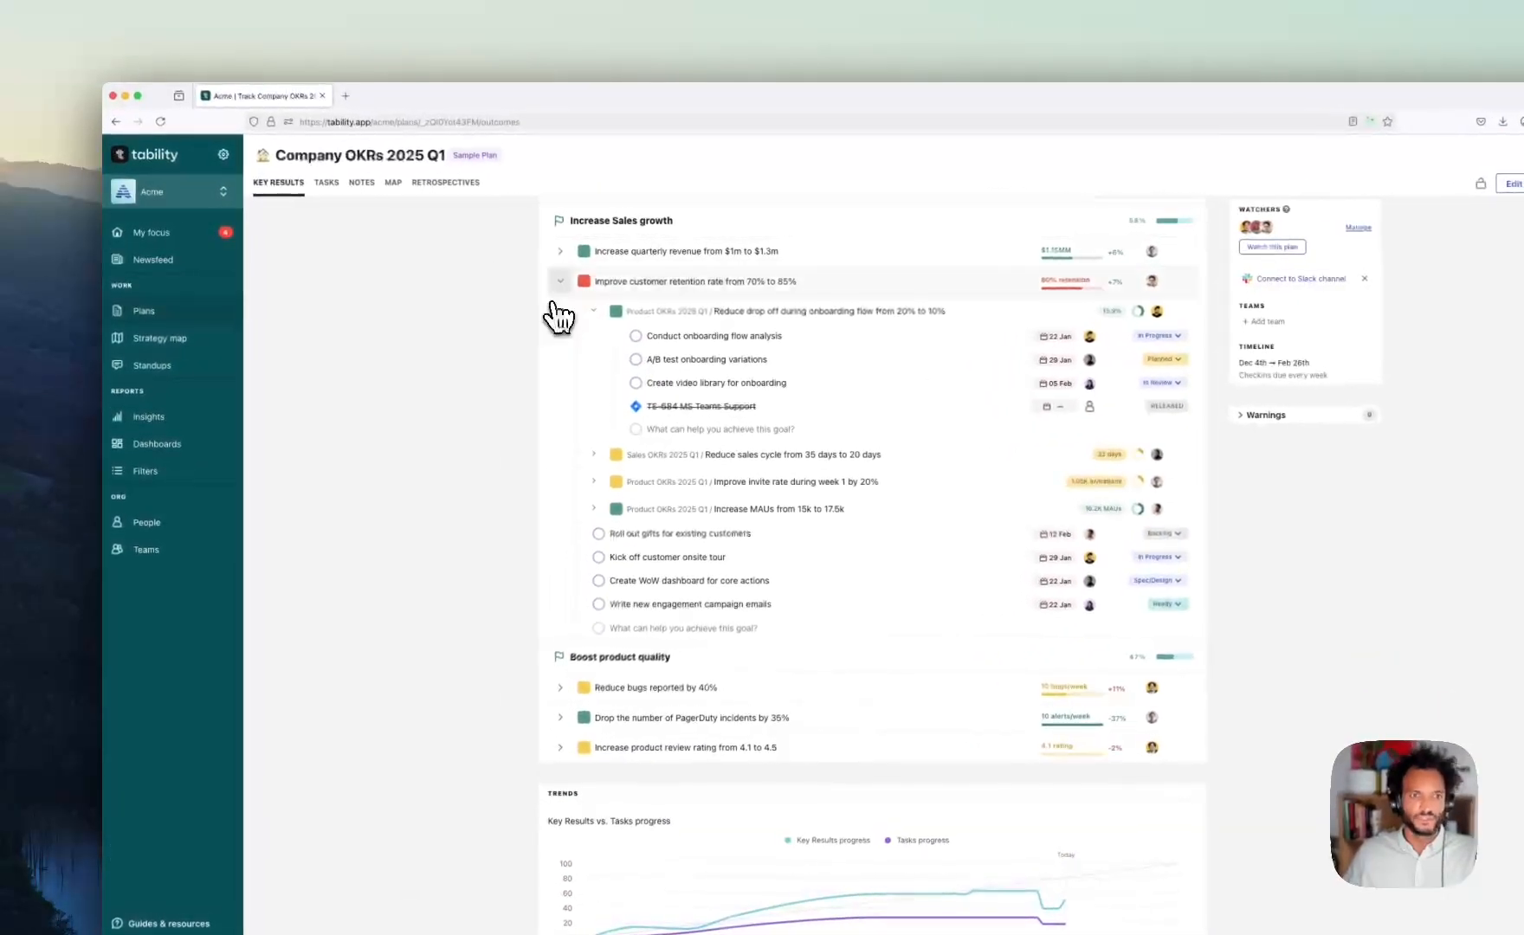
pyautogui.click(553, 280)
pyautogui.scroll(2, 444, 324)
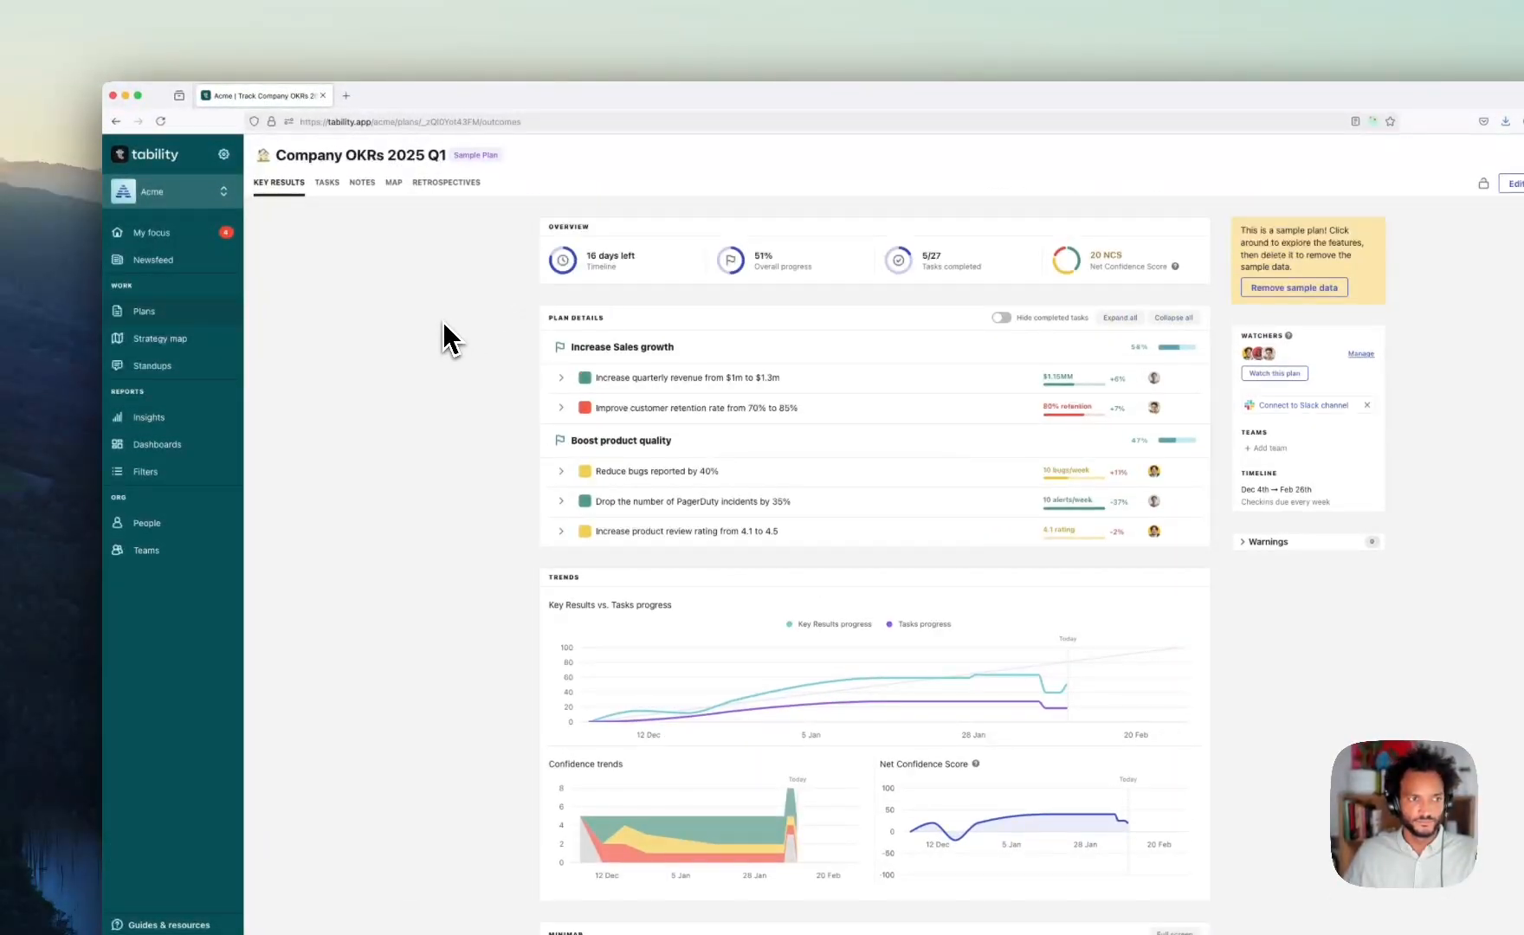
# - Filter key results by Confidence set to Off track, then load the RevOps Risk saved segment
pyautogui.click(172, 471)
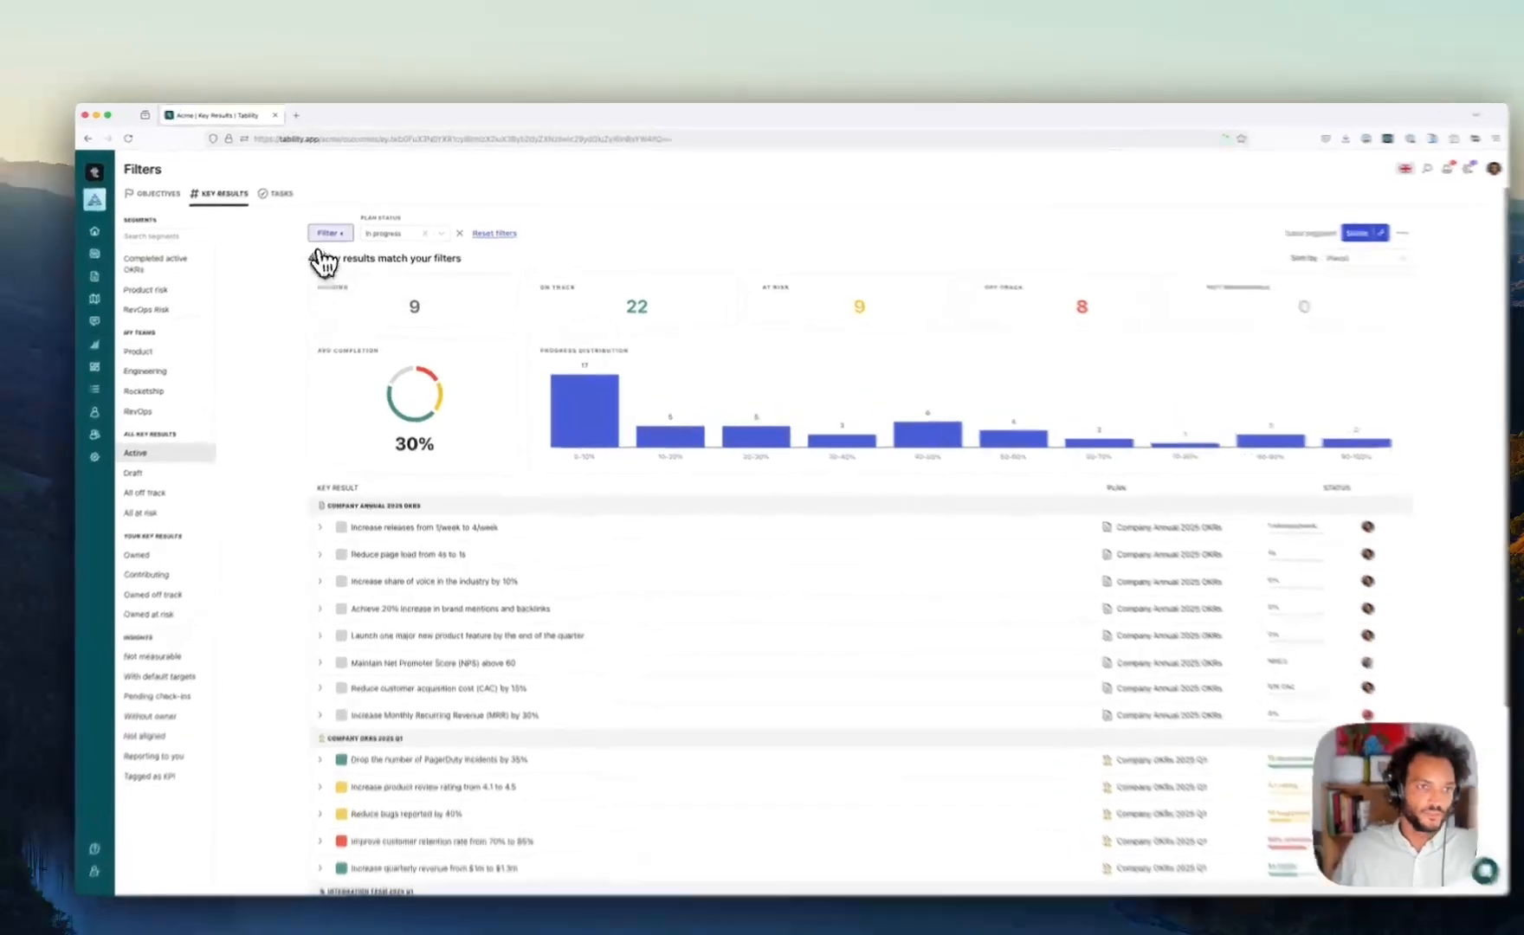
pyautogui.click(337, 222)
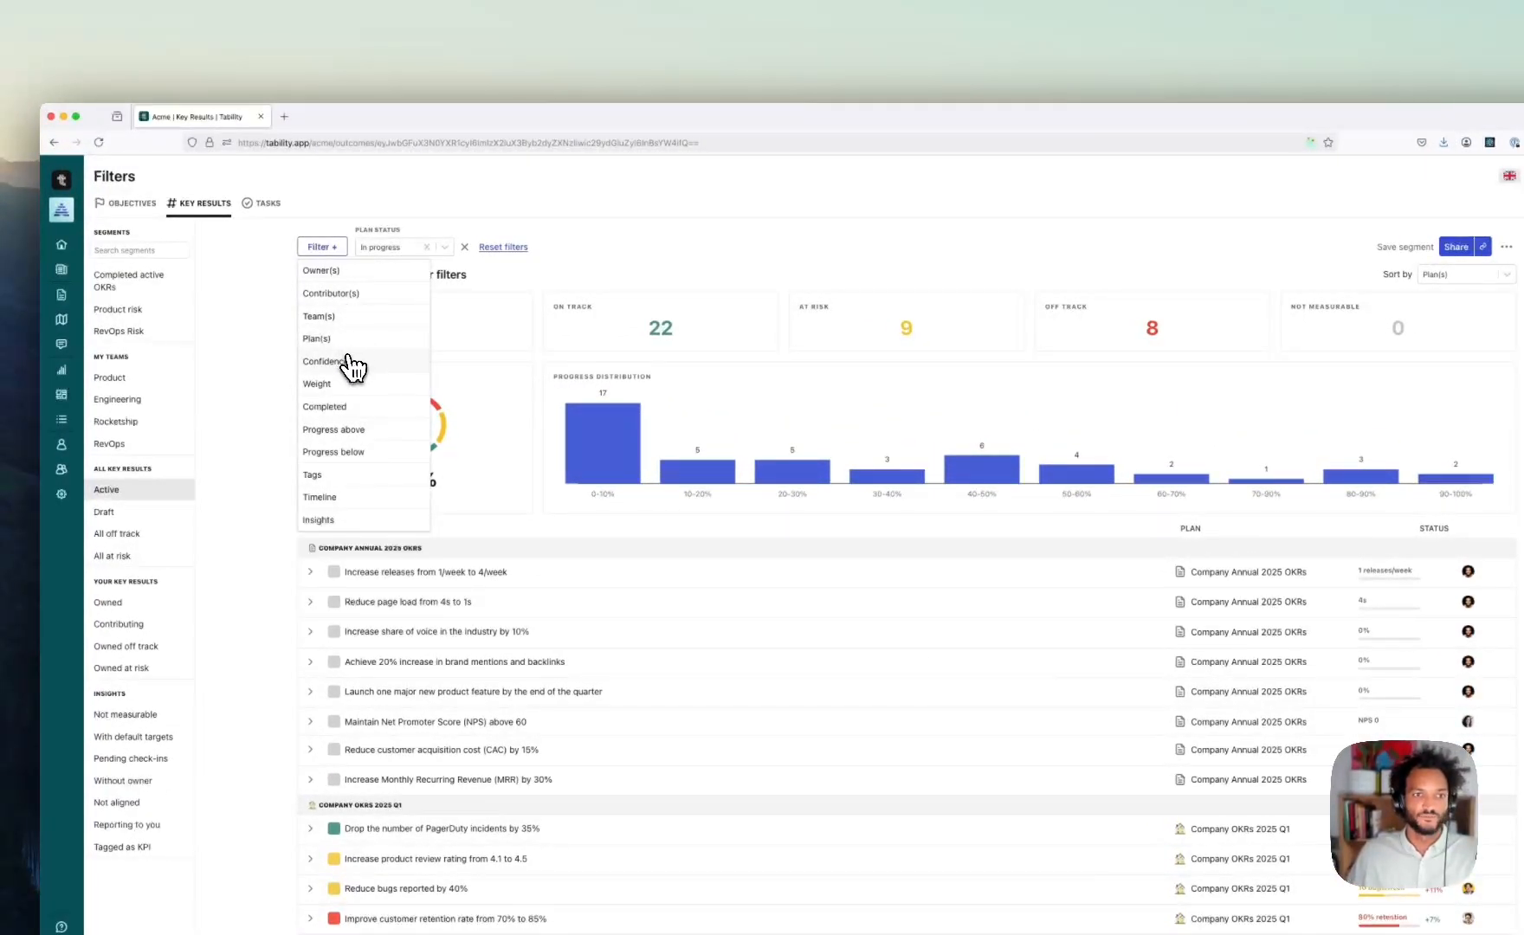
pyautogui.click(351, 362)
pyautogui.click(511, 267)
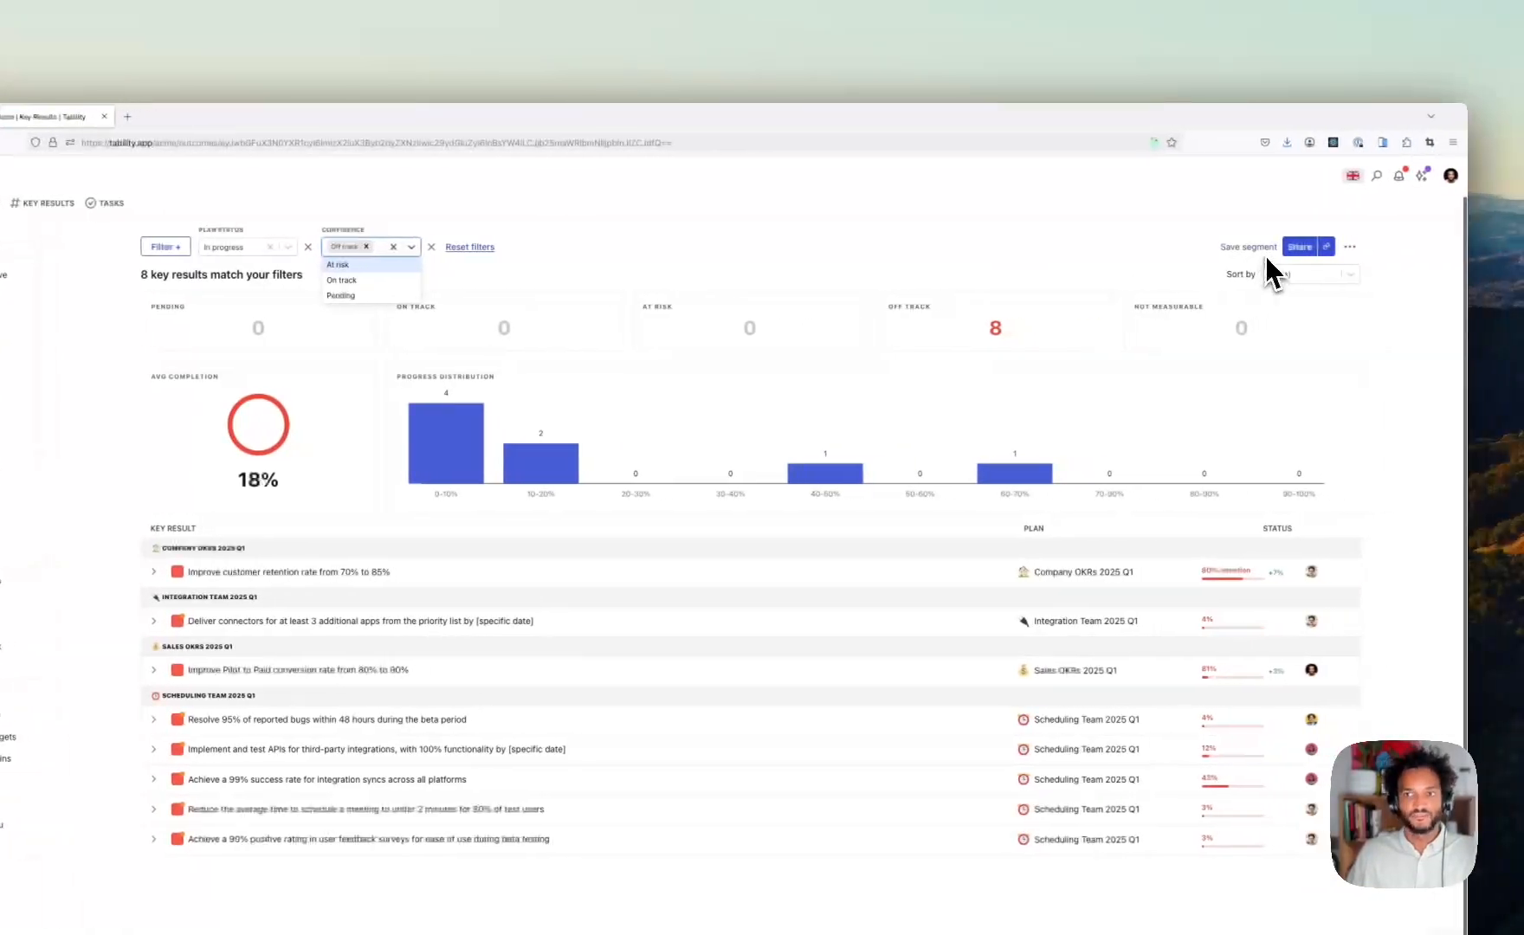
pyautogui.click(756, 293)
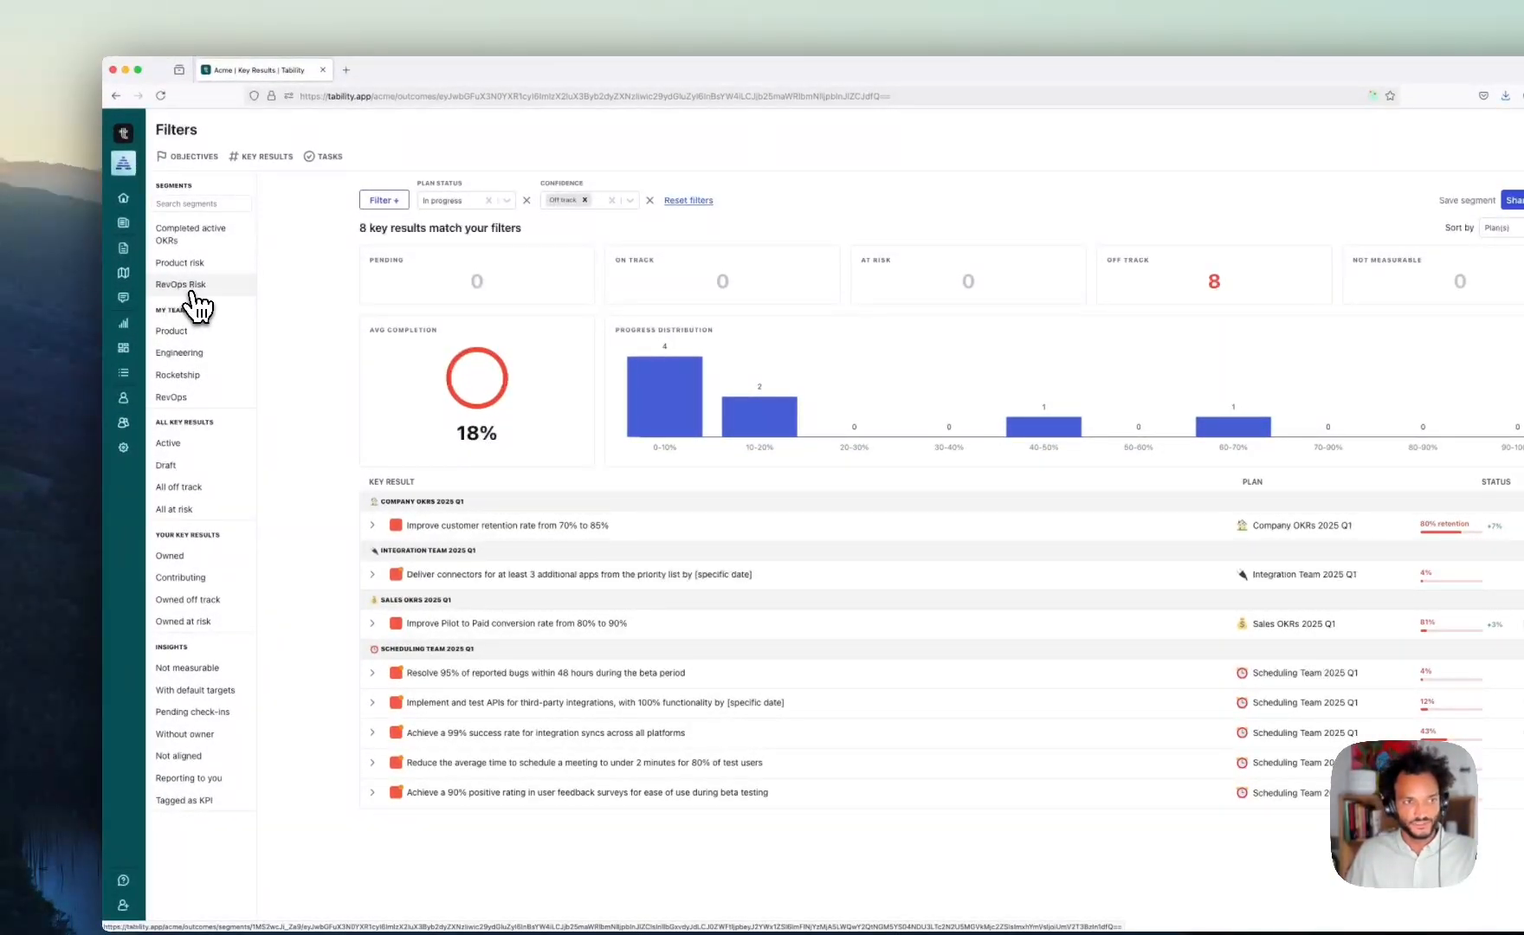
pyautogui.click(191, 291)
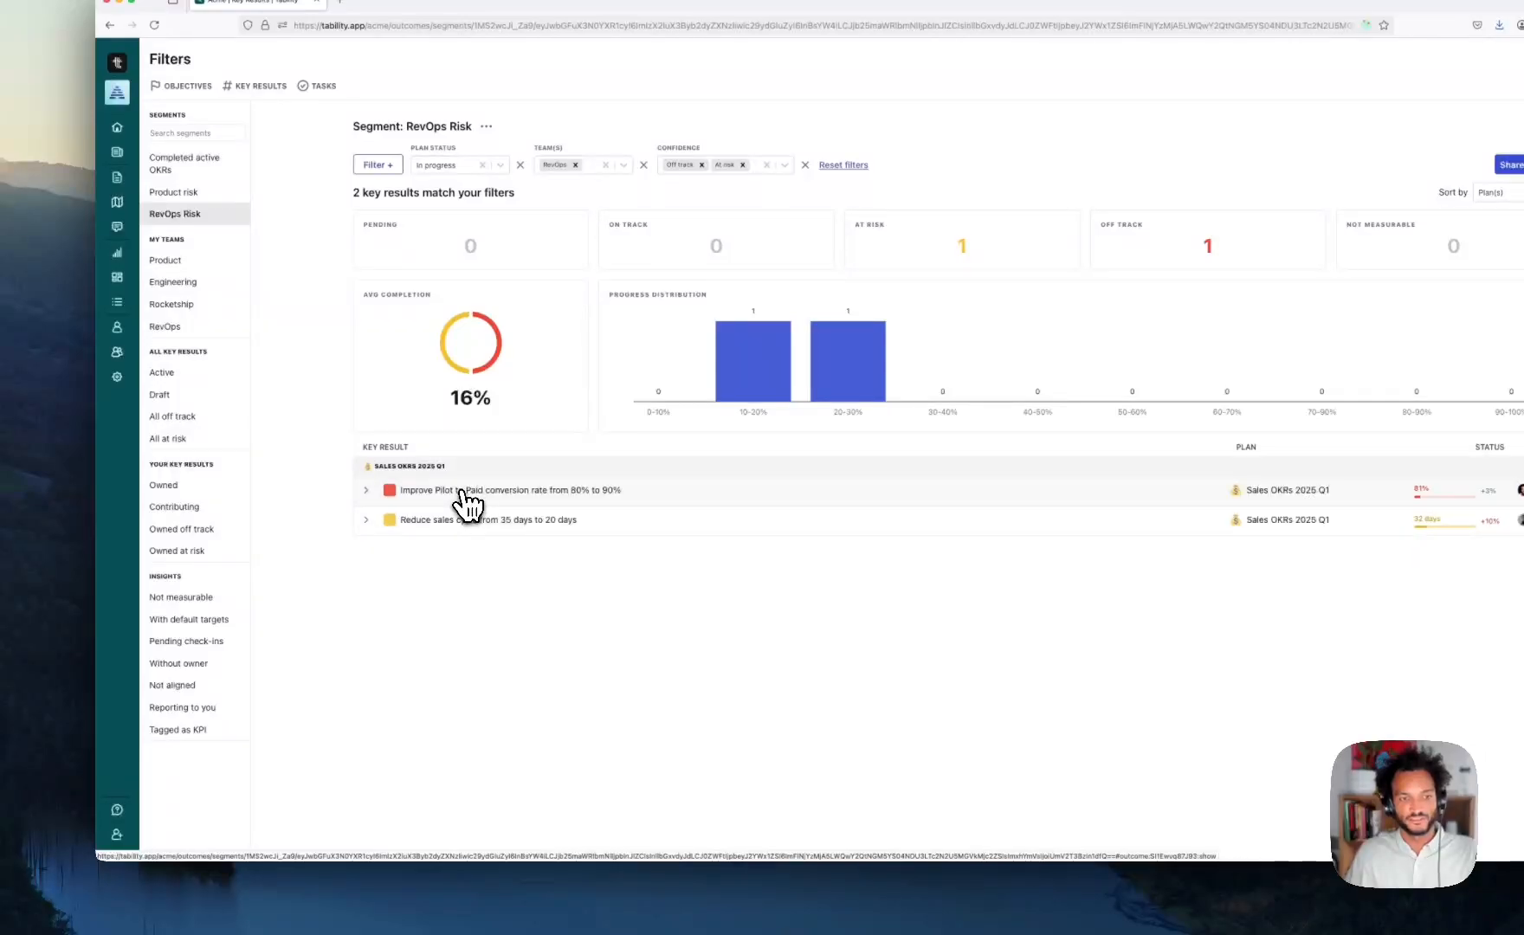
pyautogui.click(528, 499)
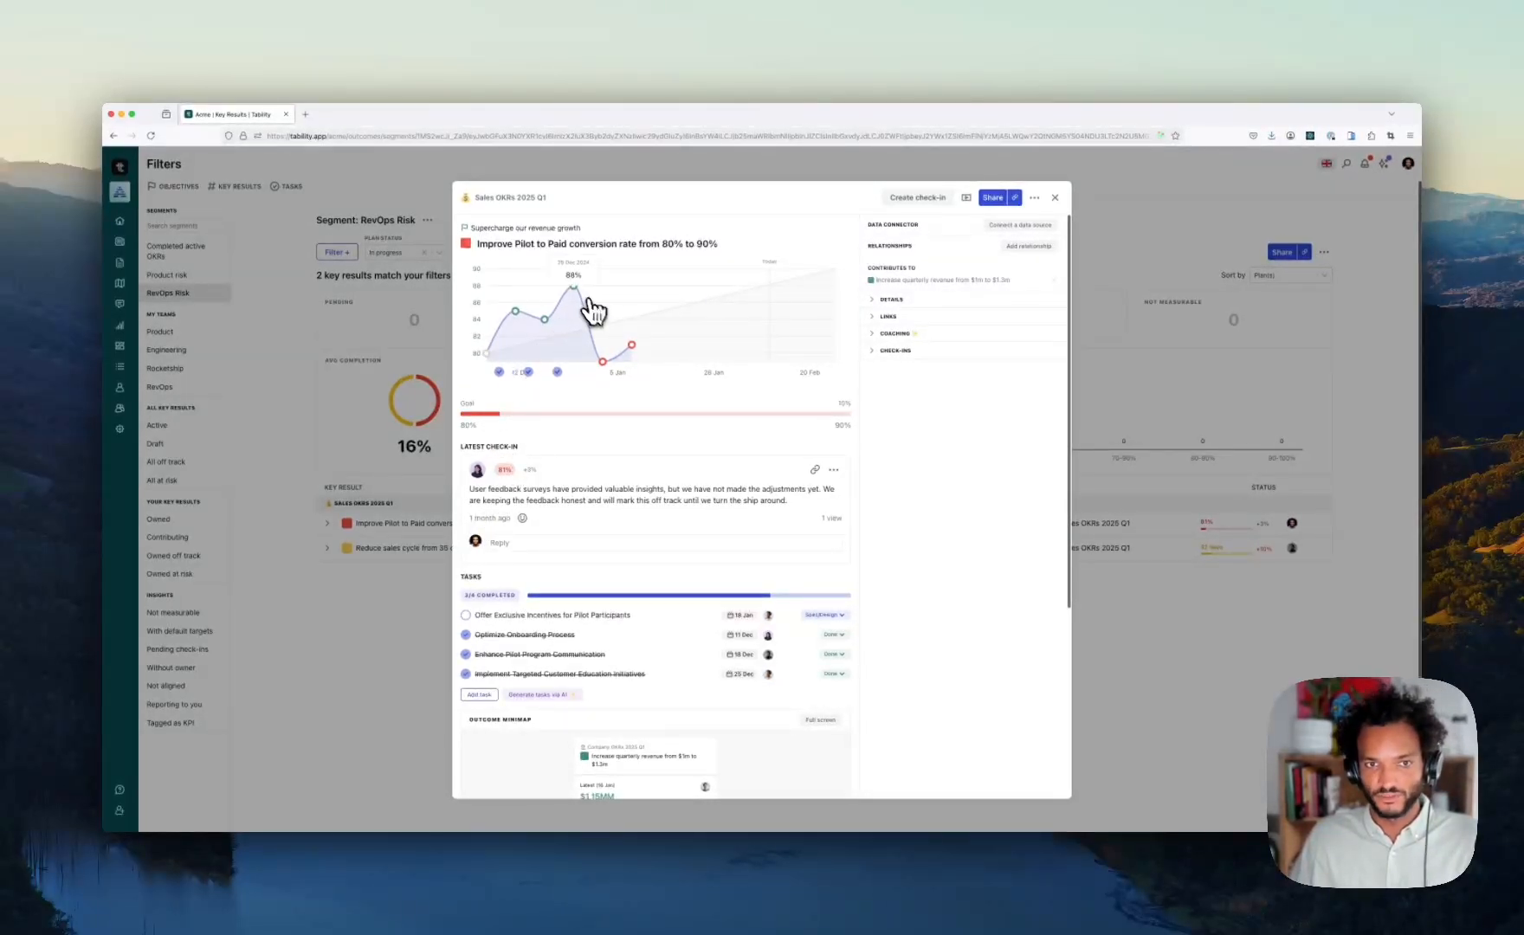
pyautogui.moveTo(621, 351)
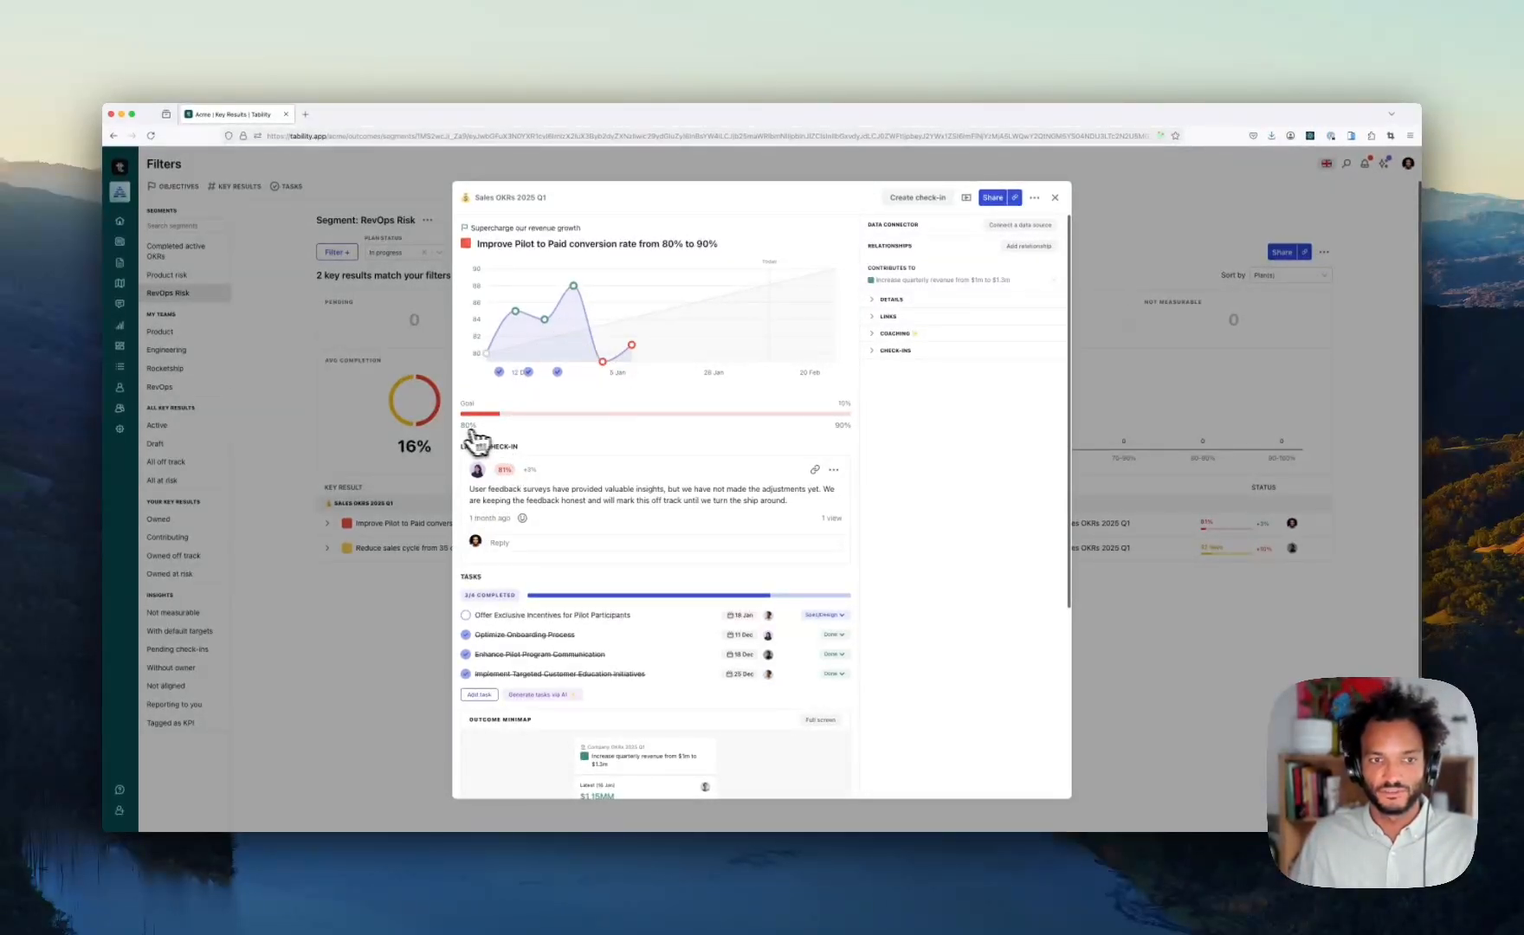
pyautogui.scroll(-5, 891, 494)
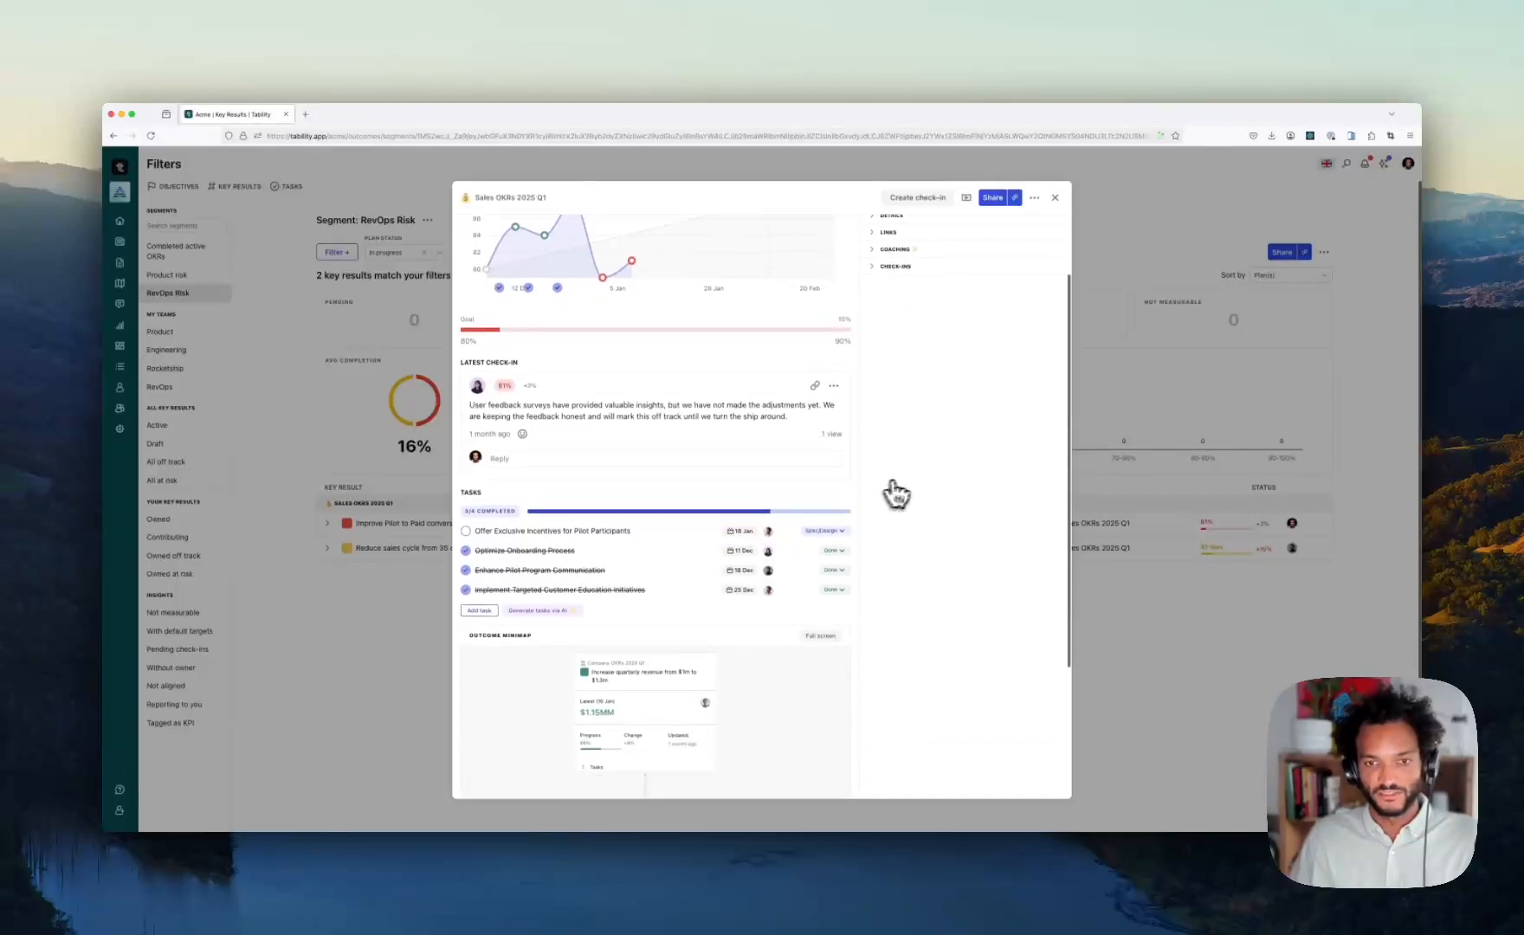
pyautogui.scroll(2, 875, 420)
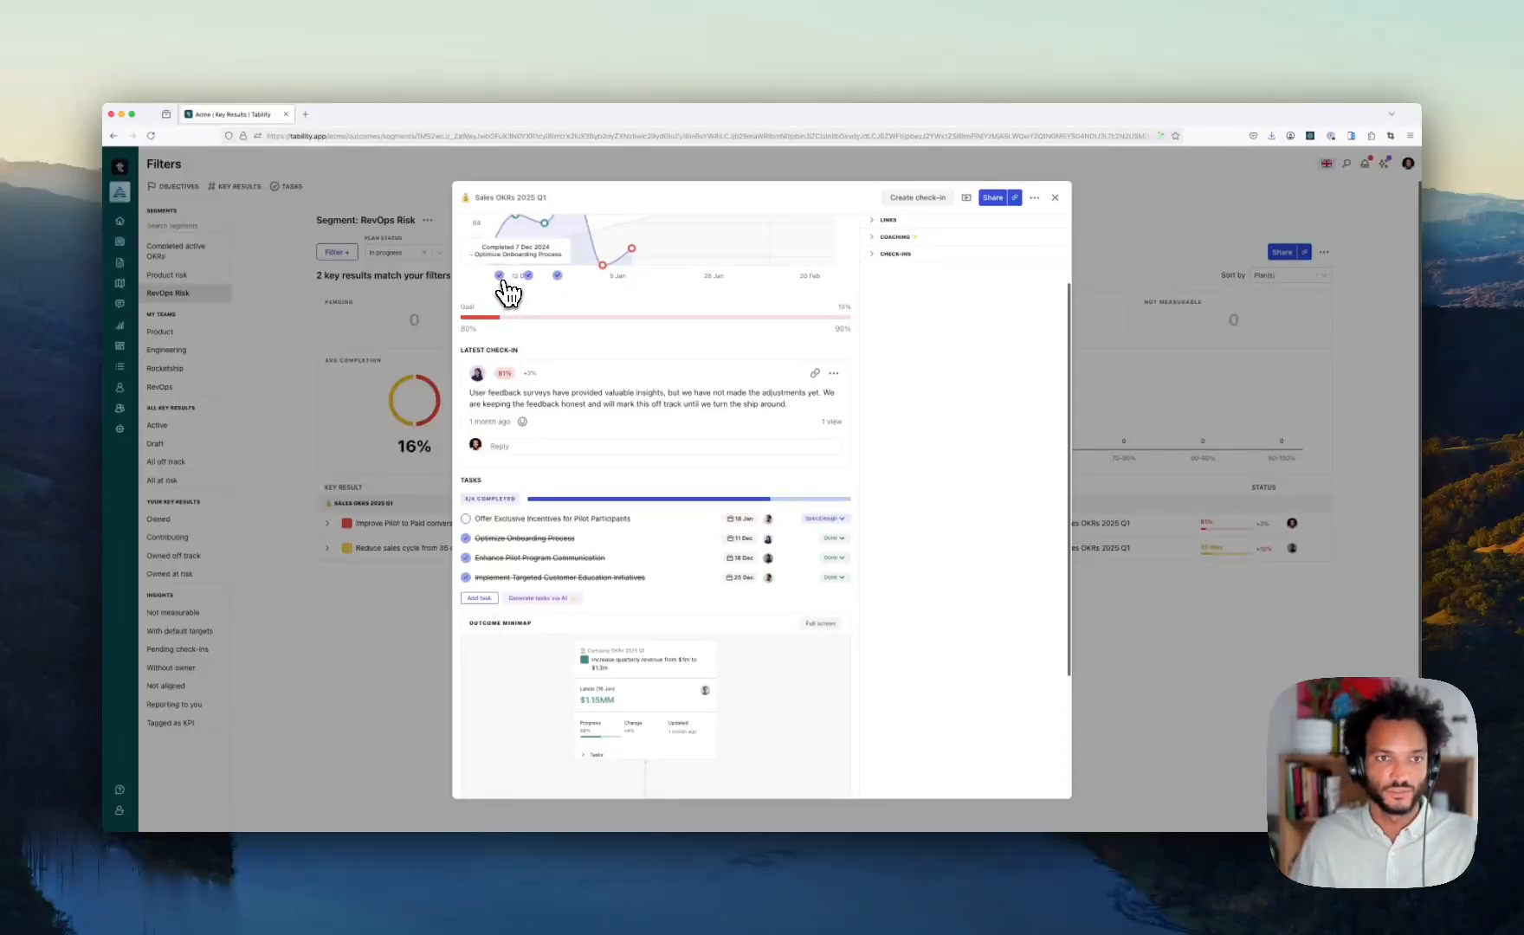
pyautogui.scroll(1, 502, 289)
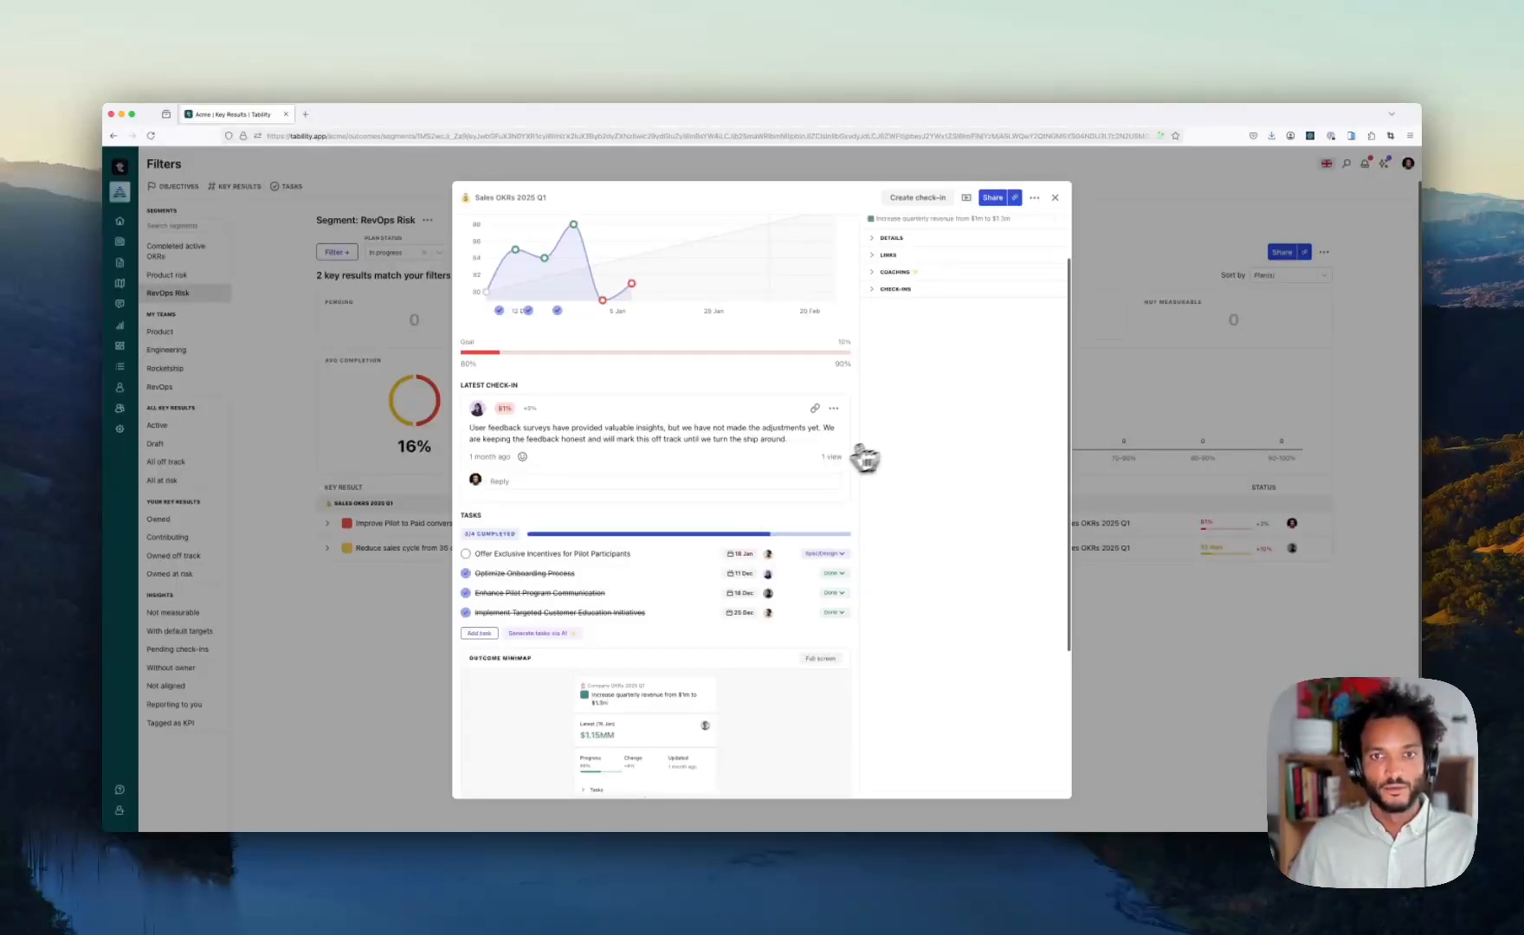
pyautogui.scroll(2, 877, 418)
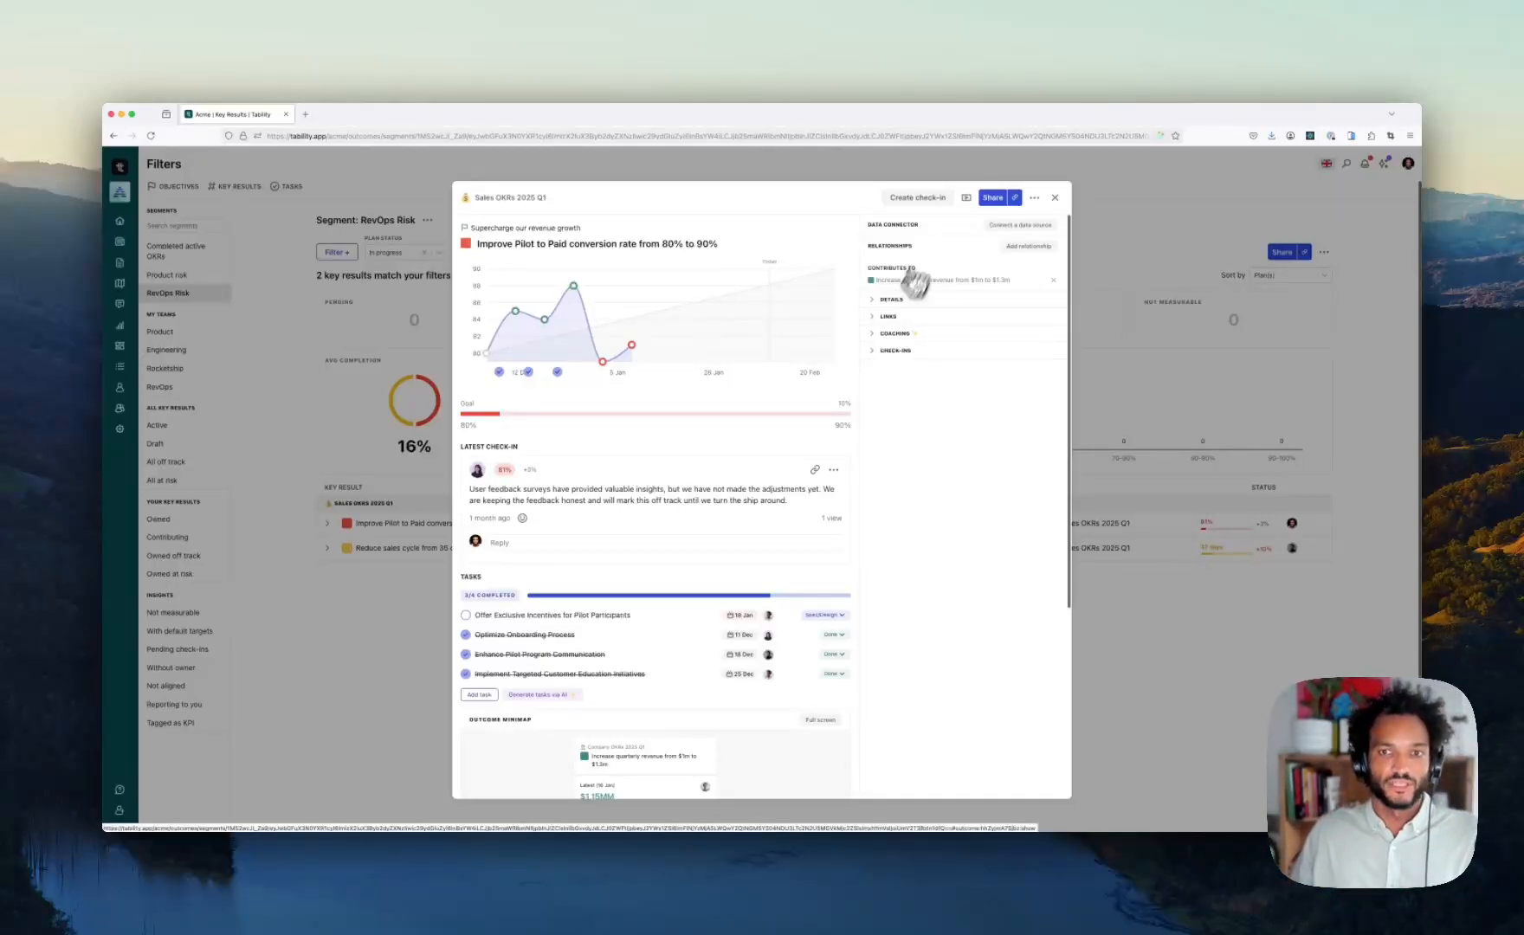
pyautogui.scroll(-5, 788, 425)
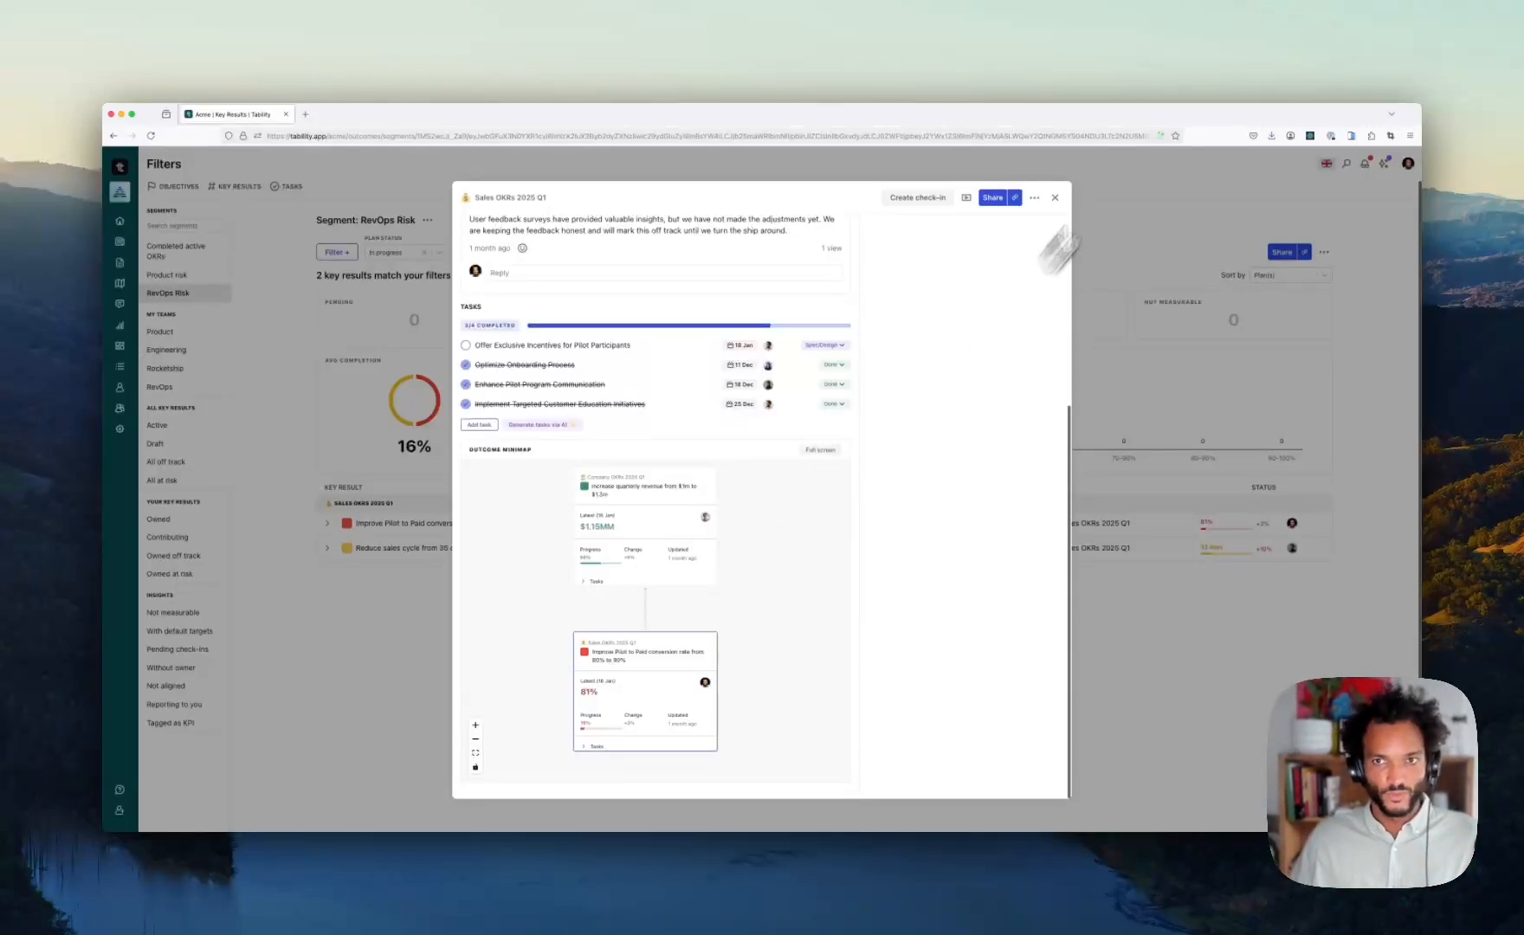
pyautogui.click(1055, 197)
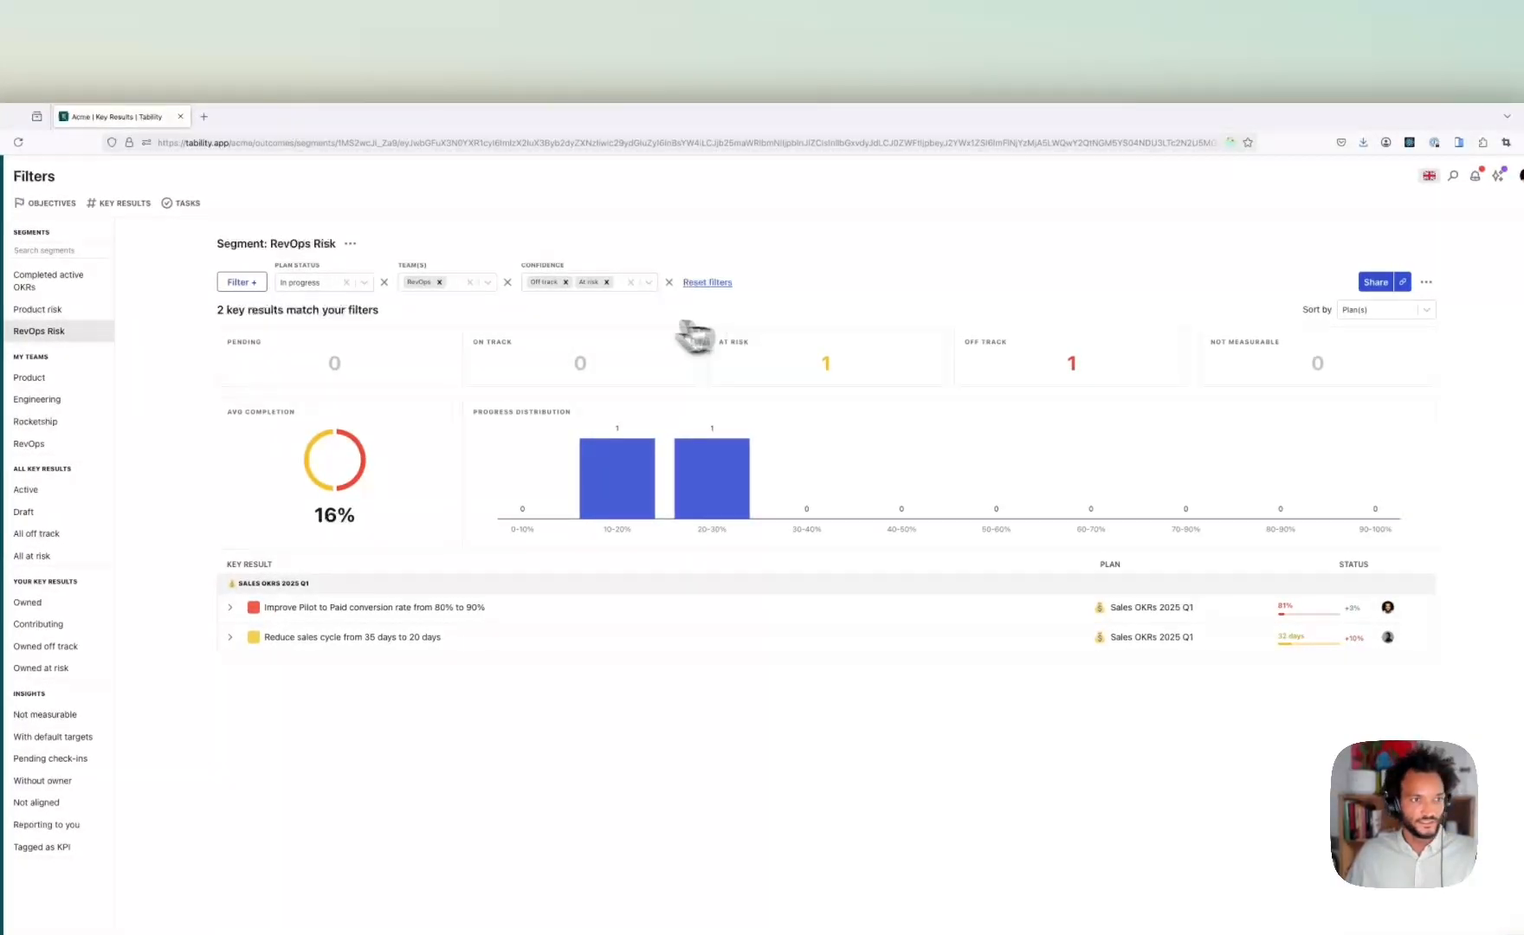
# - Go to the Plans list and collapse then re-expand Company OKRs 2025 Q1's Marketing, Product and Sales sub-plans
pyautogui.click(127, 316)
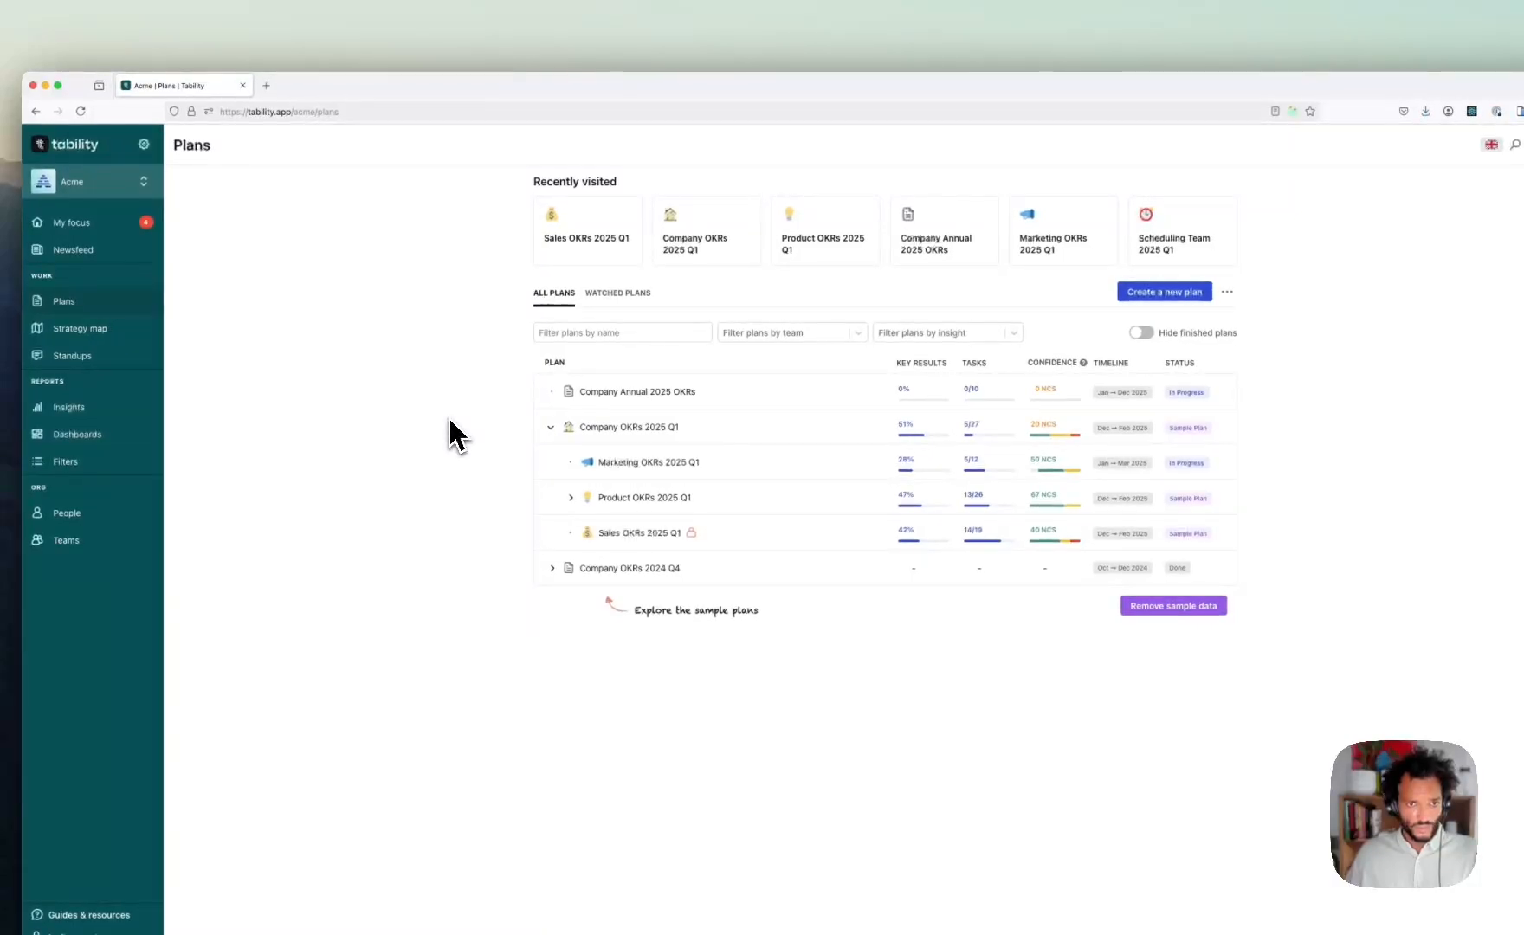
pyautogui.click(551, 427)
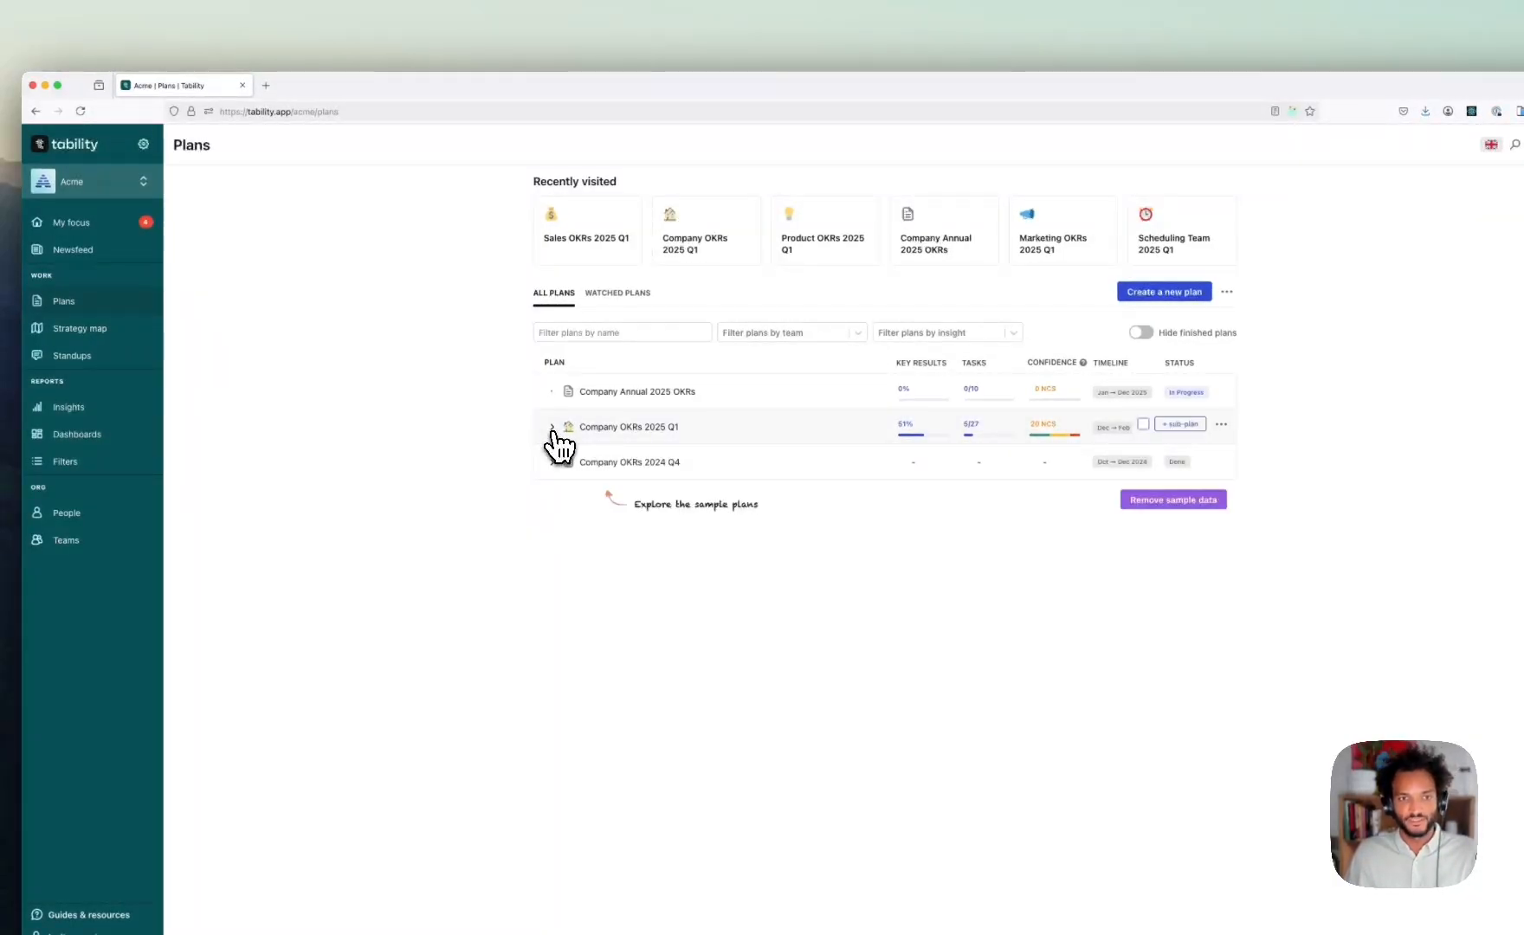
pyautogui.click(552, 428)
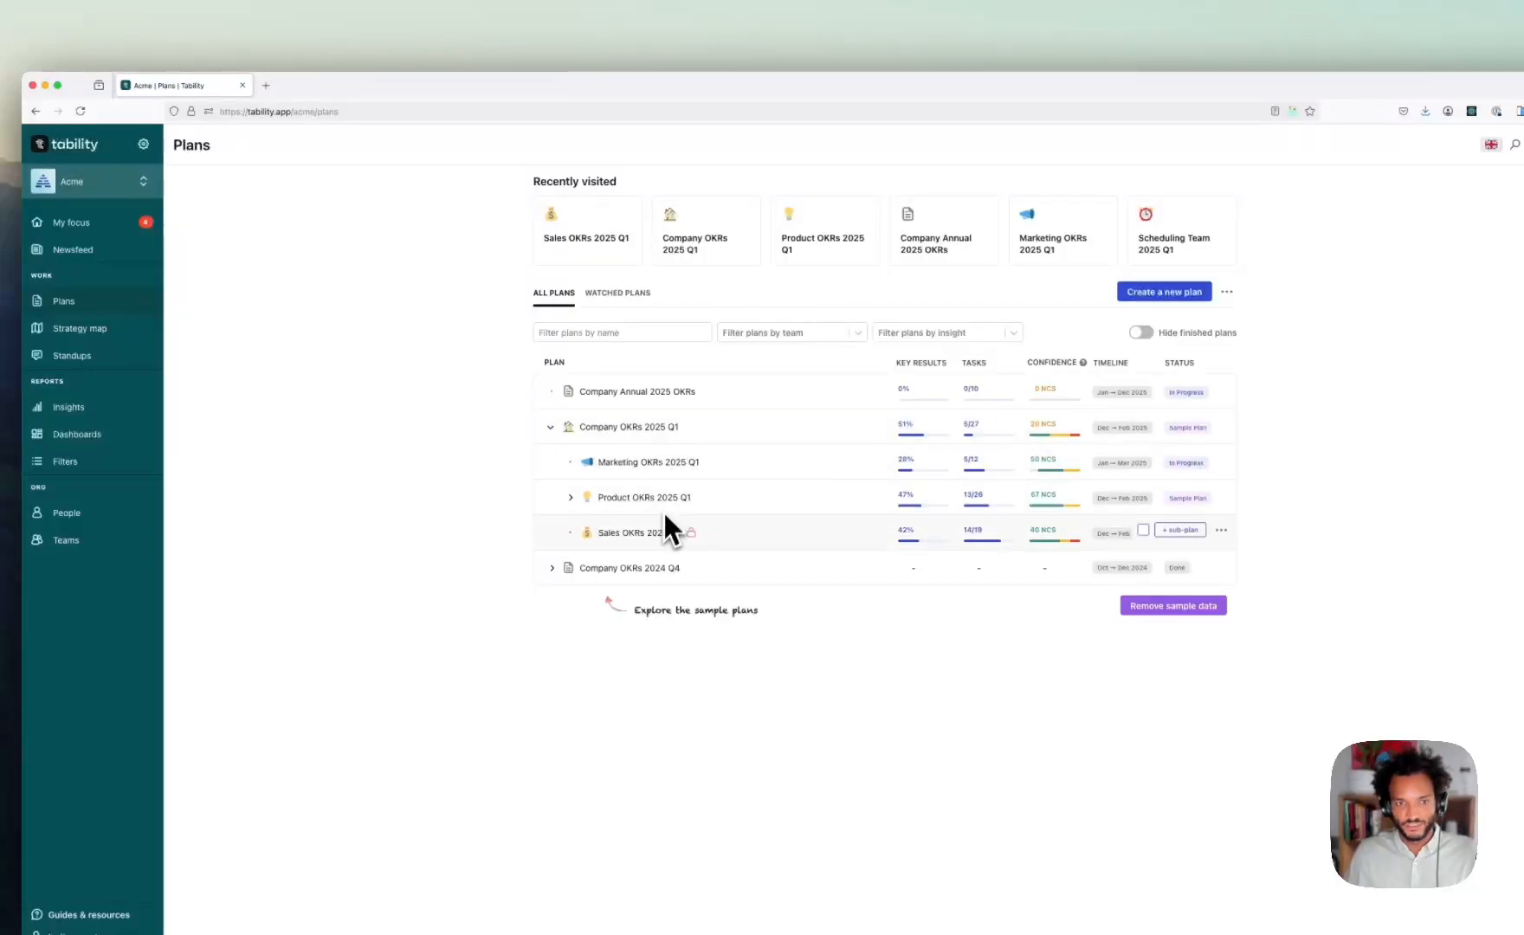